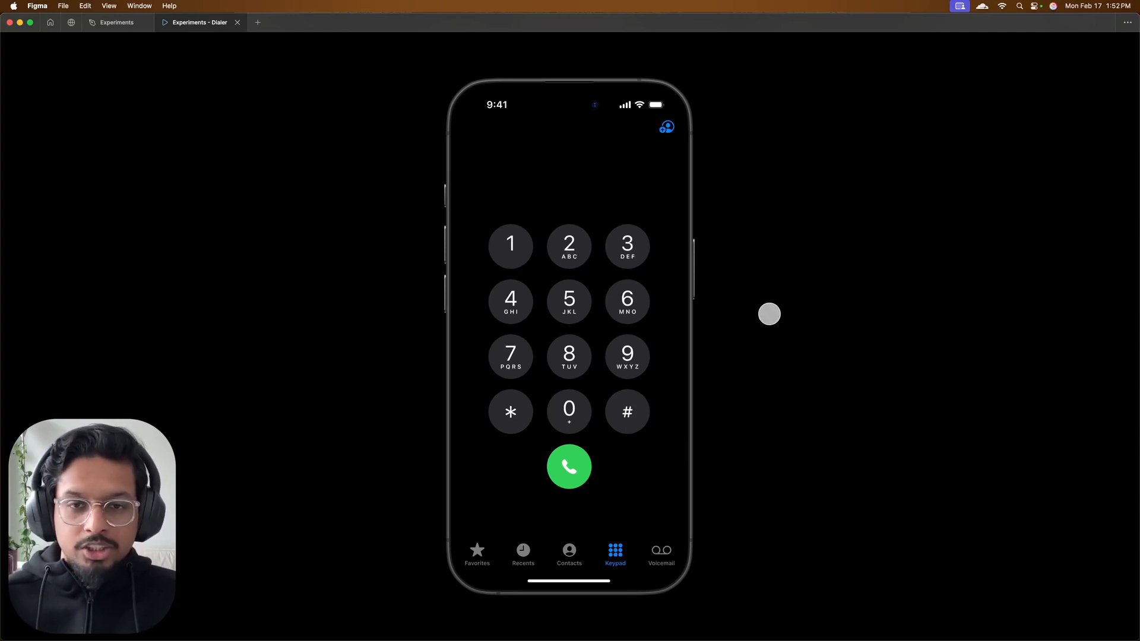
{"action": "key", "text": "Right"}
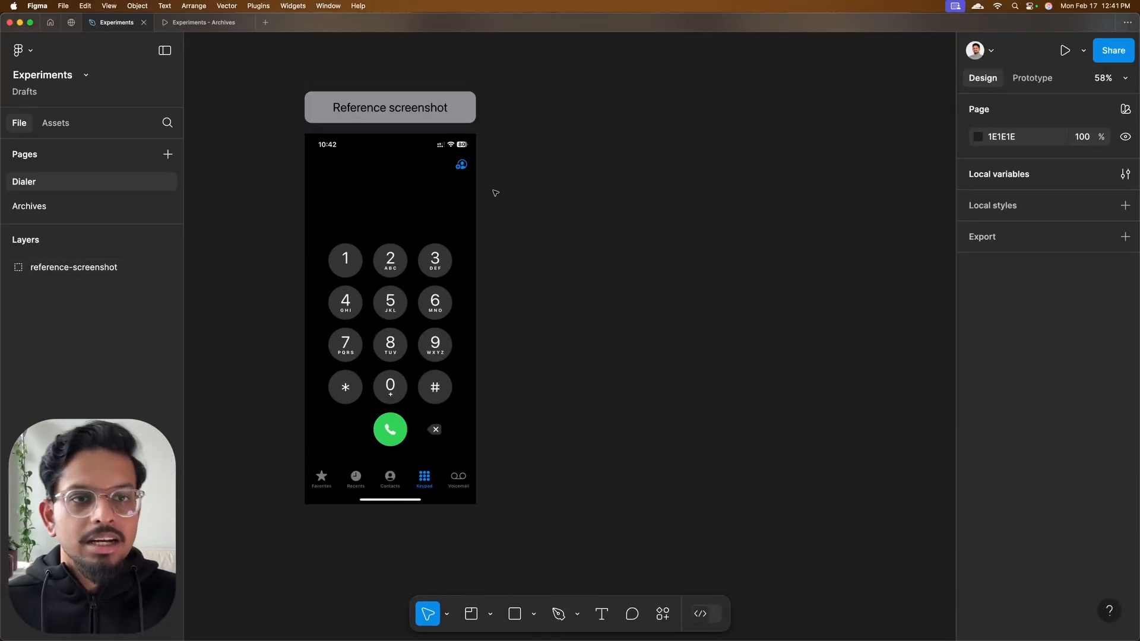
Create an iPhone 16 Pro frame beside the reference screenshot, with its top level with the screenshot
{"action": "key", "text": "f"}
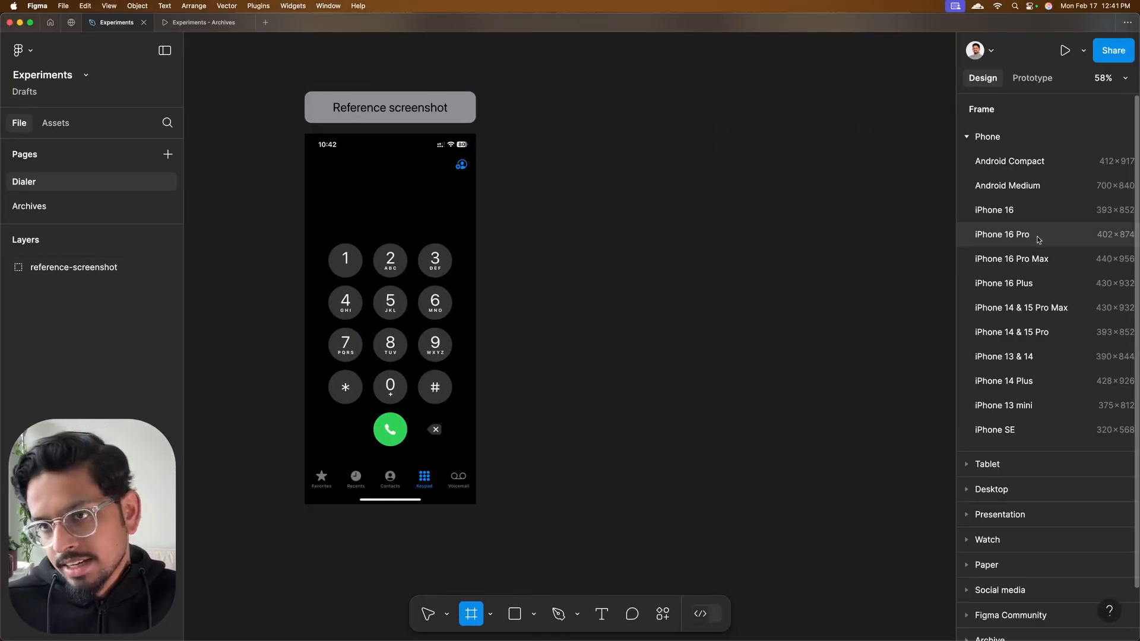
{"action": "left_click", "coordinate": [1009, 234]}
{"action": "left_click_drag", "start_coordinate": [531, 135], "coordinate": [573, 123]}
{"action": "key", "text": "Escape"}
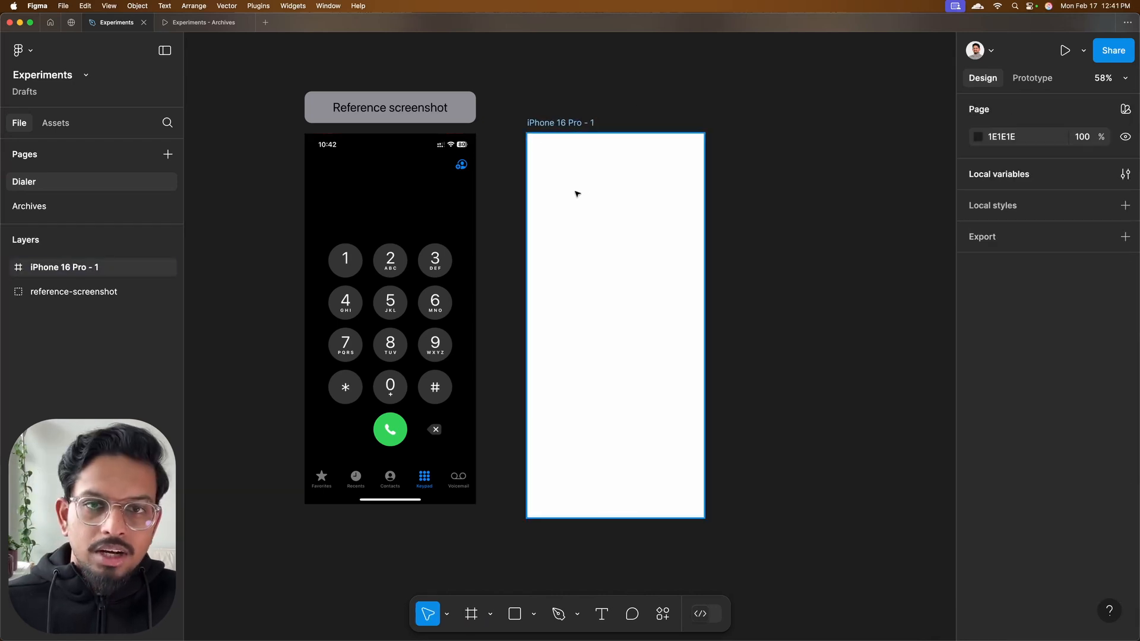
Check the UI kits in the library manager for the iOS 18 and iPadOS 18 kit, and return to the file's layers
{"action": "left_click", "coordinate": [59, 124]}
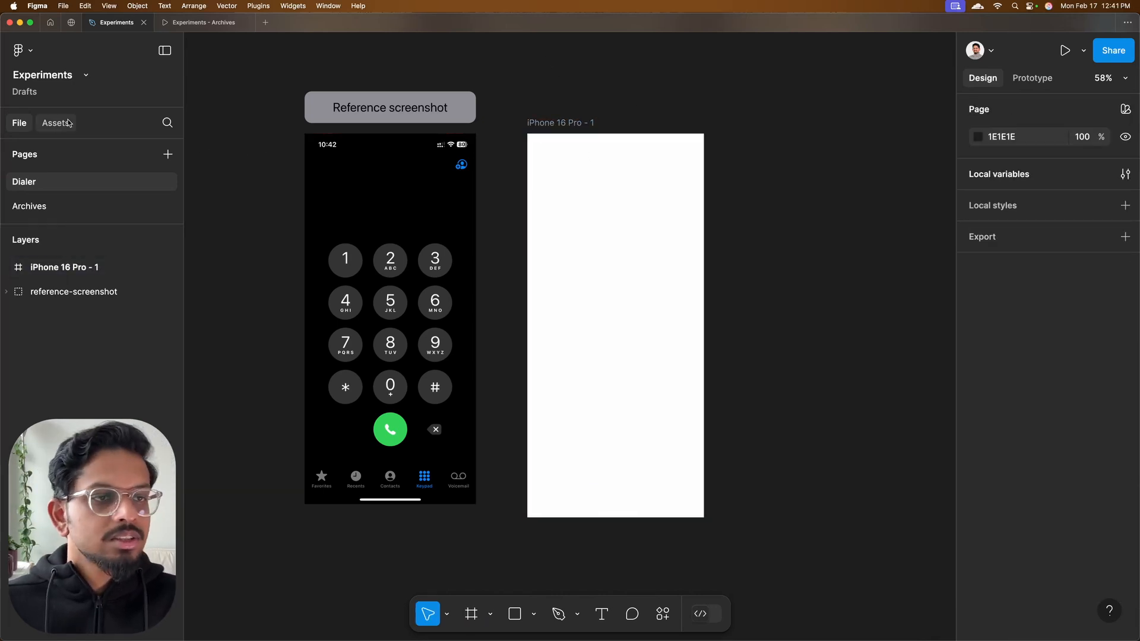
{"action": "left_click", "coordinate": [168, 123]}
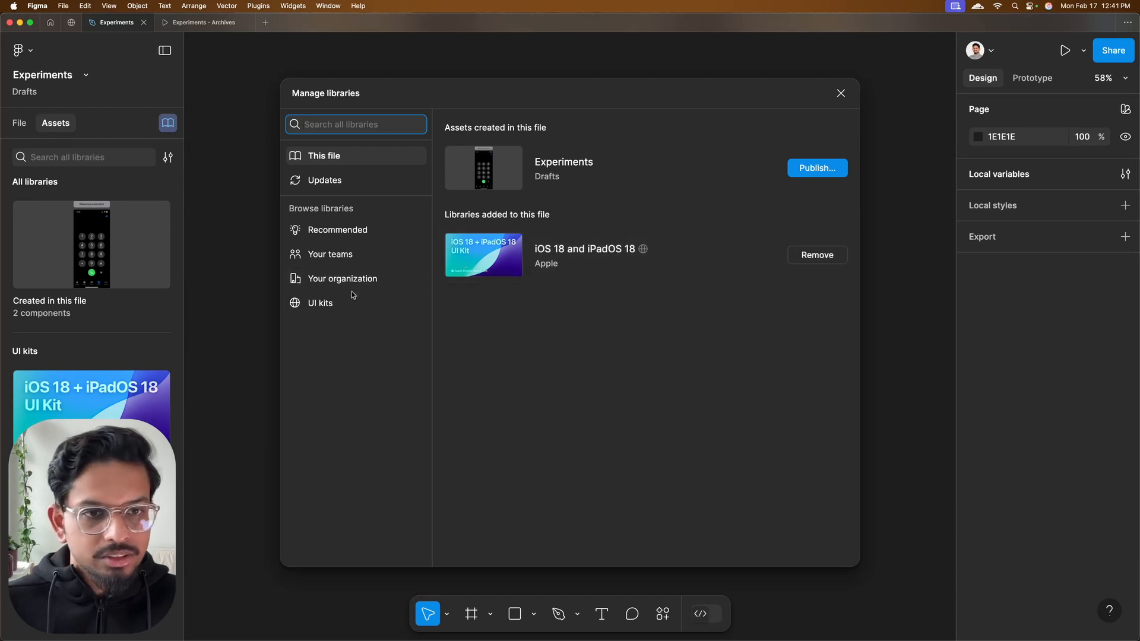
{"action": "left_click", "coordinate": [326, 305]}
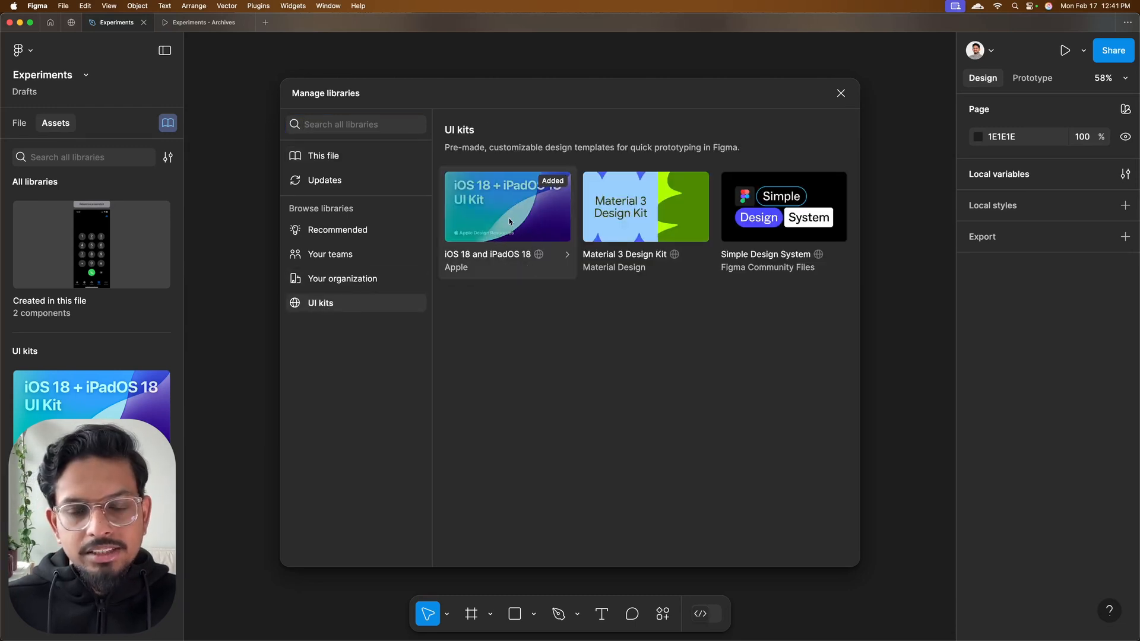
{"action": "left_click", "coordinate": [841, 93]}
{"action": "left_click", "coordinate": [19, 123]}
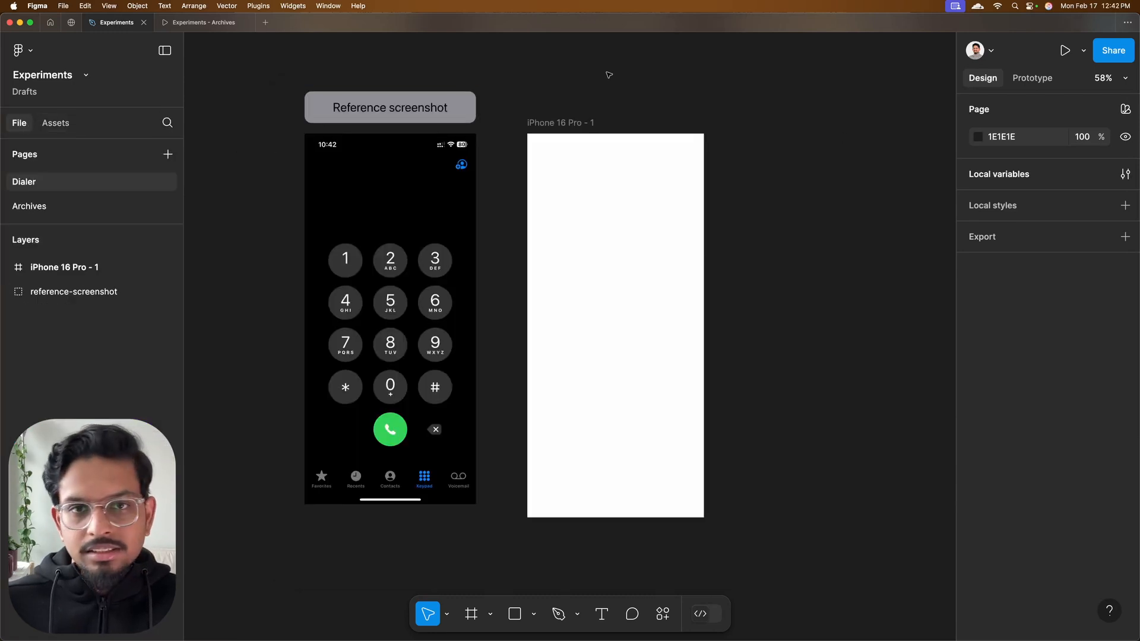
Fill the iPhone 16 Pro frame with the first color style under Backgrounds from the libraries
{"action": "left_click", "coordinate": [571, 119]}
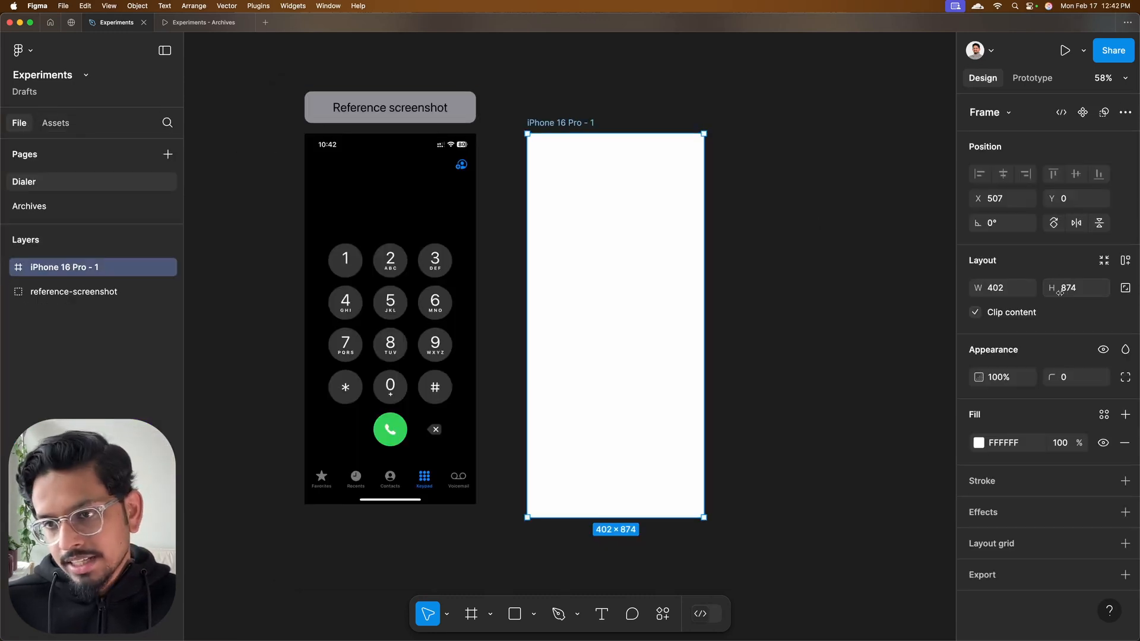
{"action": "left_click", "coordinate": [1104, 414]}
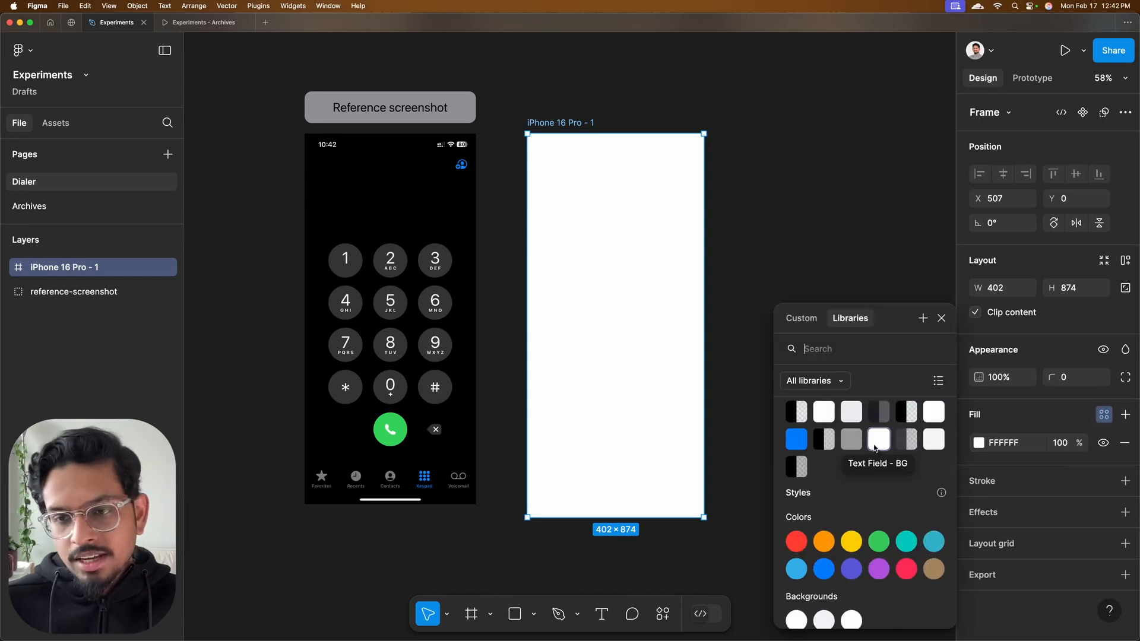
{"action": "scroll", "coordinate": [857, 448], "scroll_direction": "down", "scroll_amount": 5}
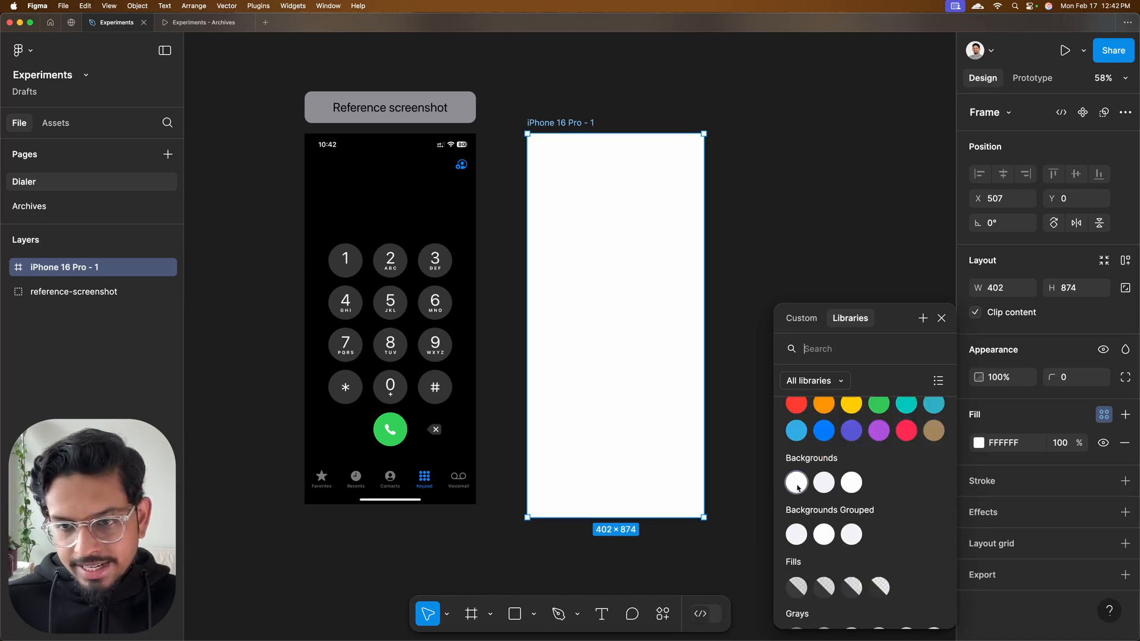
{"action": "left_click", "coordinate": [796, 482]}
{"action": "left_click", "coordinate": [784, 79]}
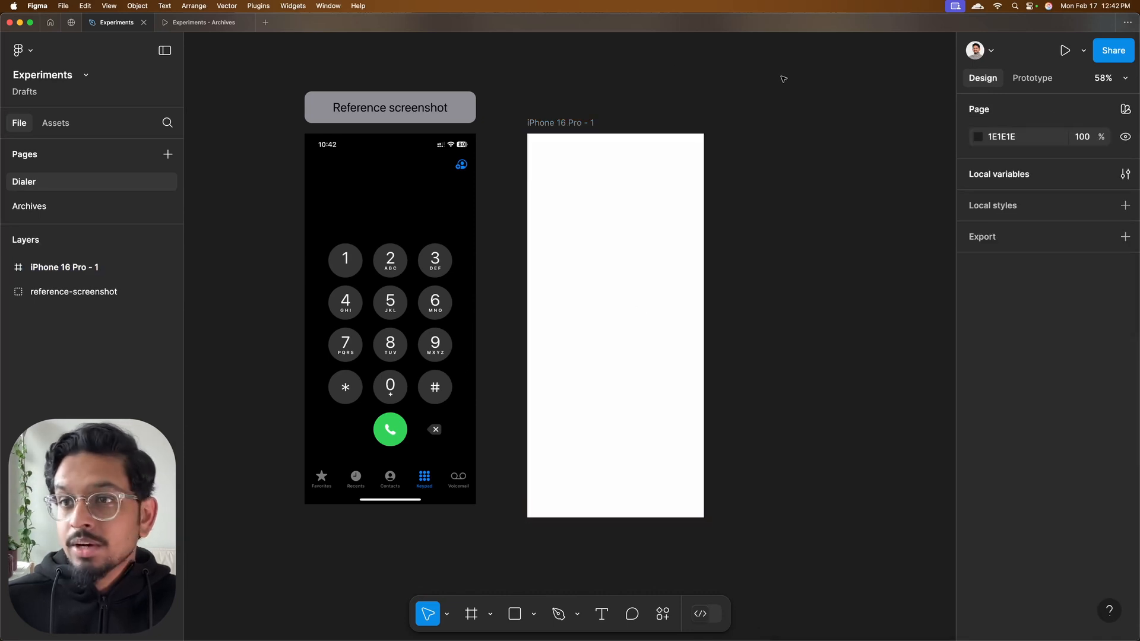
Set the page's System Colors variable mode to Dark
{"action": "left_click", "coordinate": [1124, 109]}
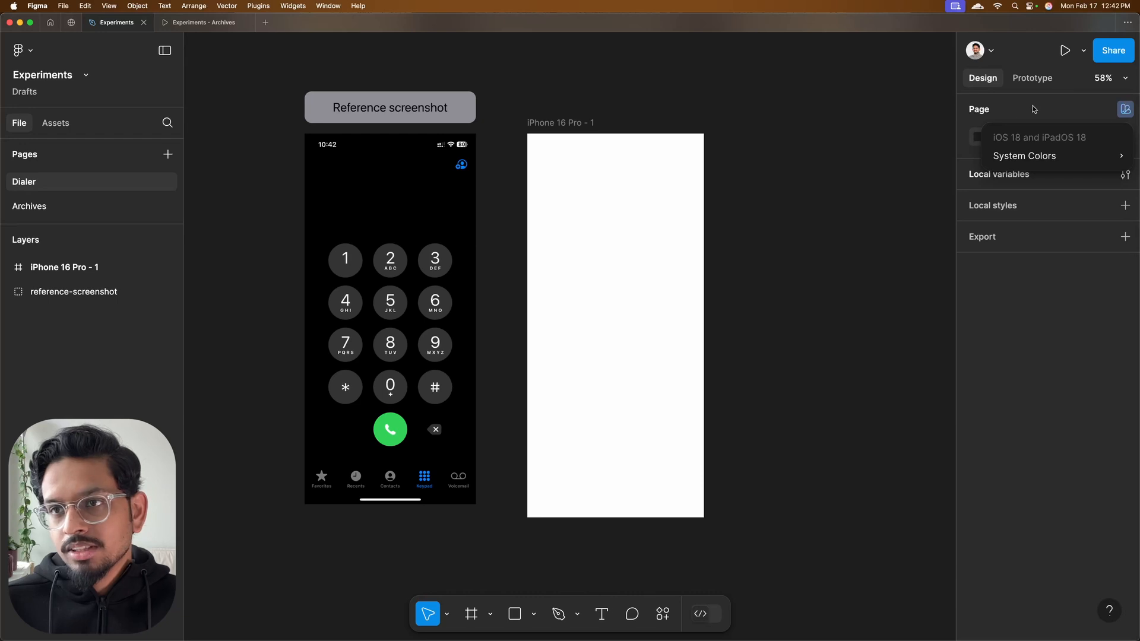
{"action": "mouse_move", "coordinate": [1023, 159]}
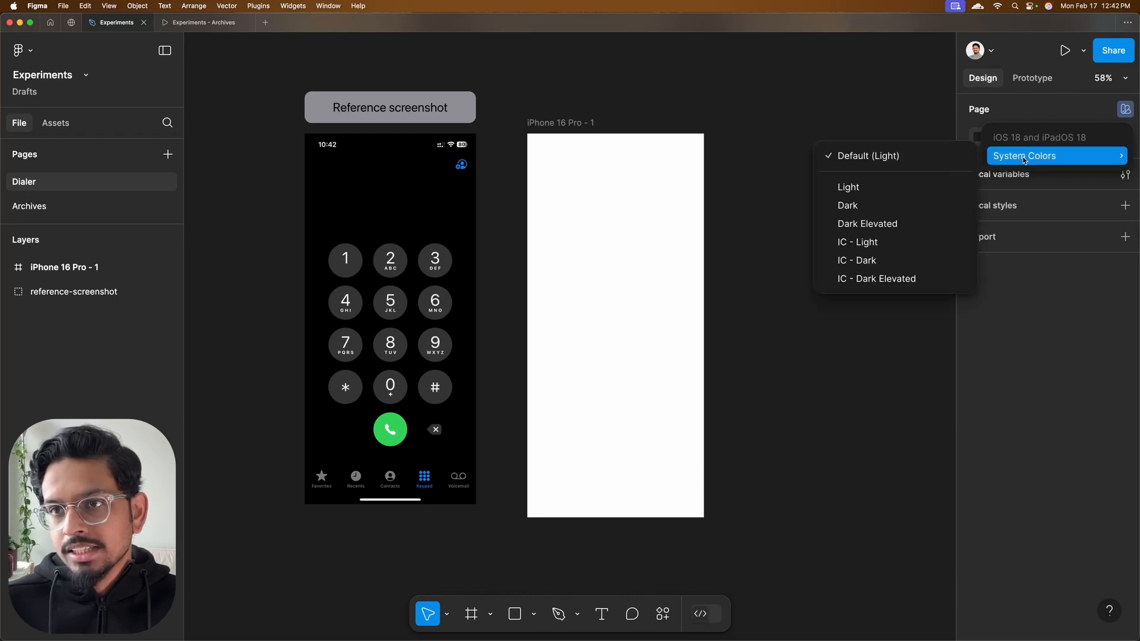
{"action": "left_click", "coordinate": [854, 206]}
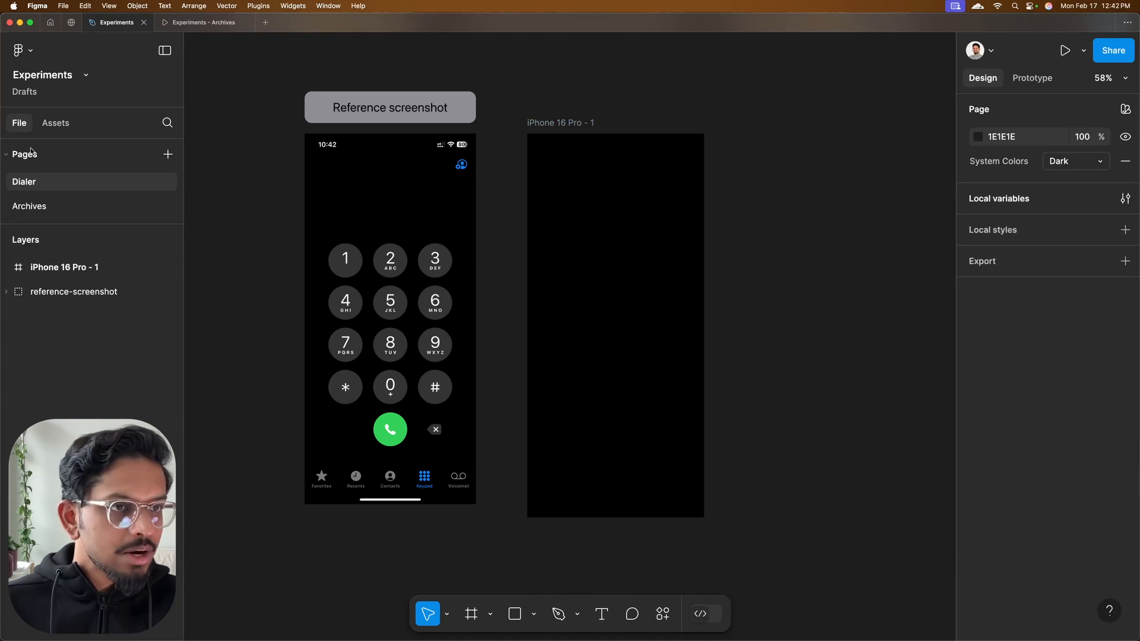
Find the iPhone Status Bar component by searching "status", place it in the iPhone frame and align it to the frame's top-left corner
{"action": "left_click", "coordinate": [55, 122]}
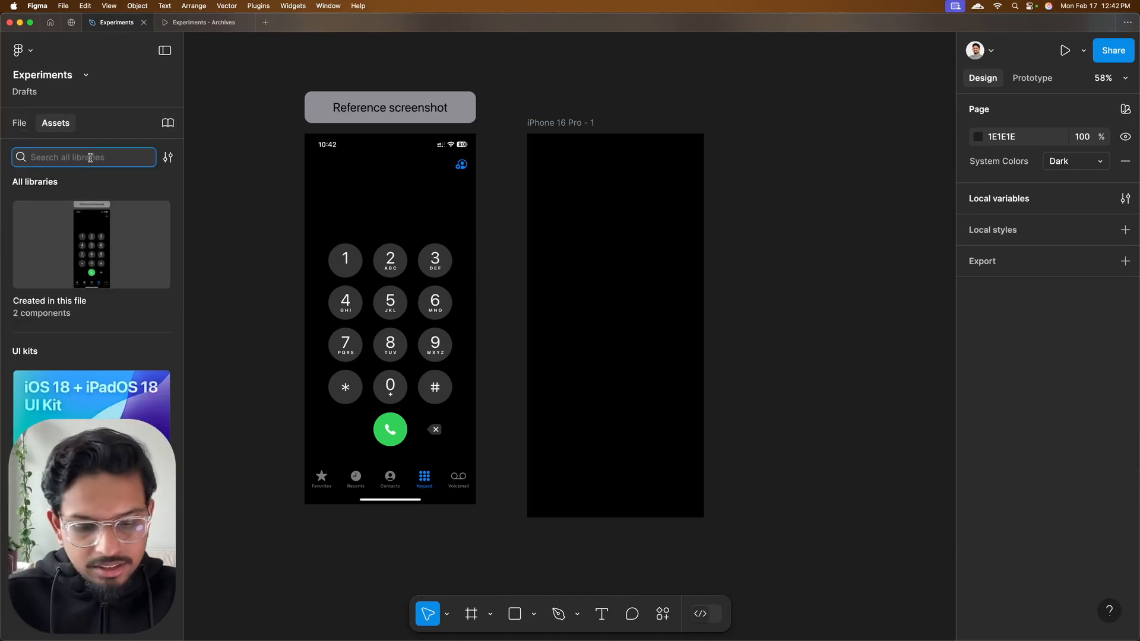
{"action": "type", "text": "status"}
{"action": "left_click_drag", "start_coordinate": [49, 209], "coordinate": [613, 169]}
{"action": "left_click", "coordinate": [979, 252]}
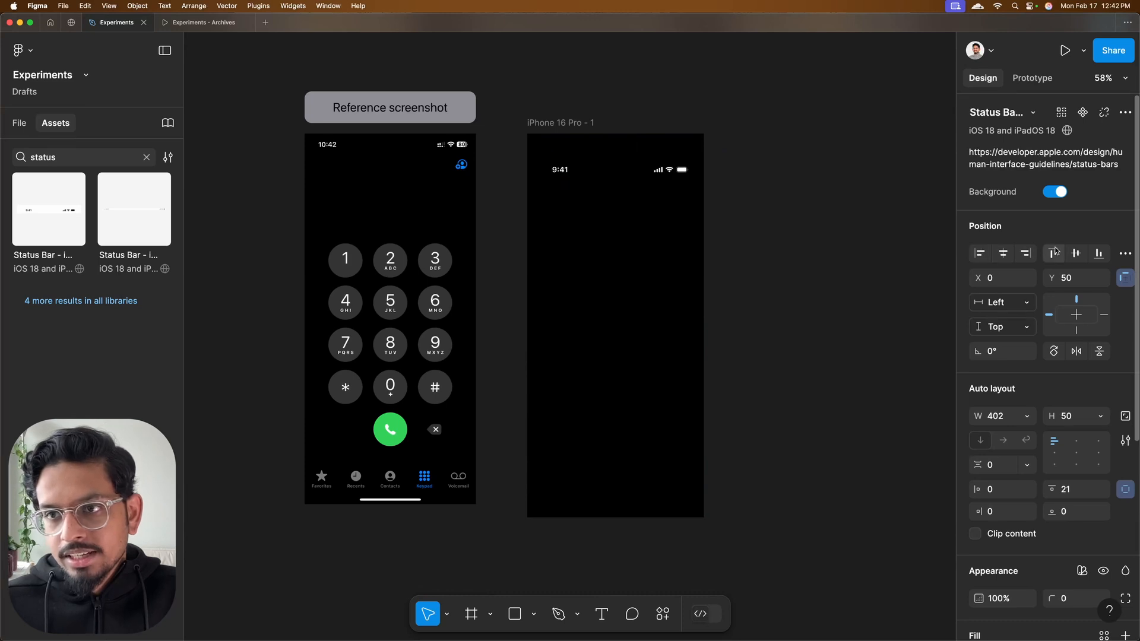
{"action": "left_click", "coordinate": [1053, 253]}
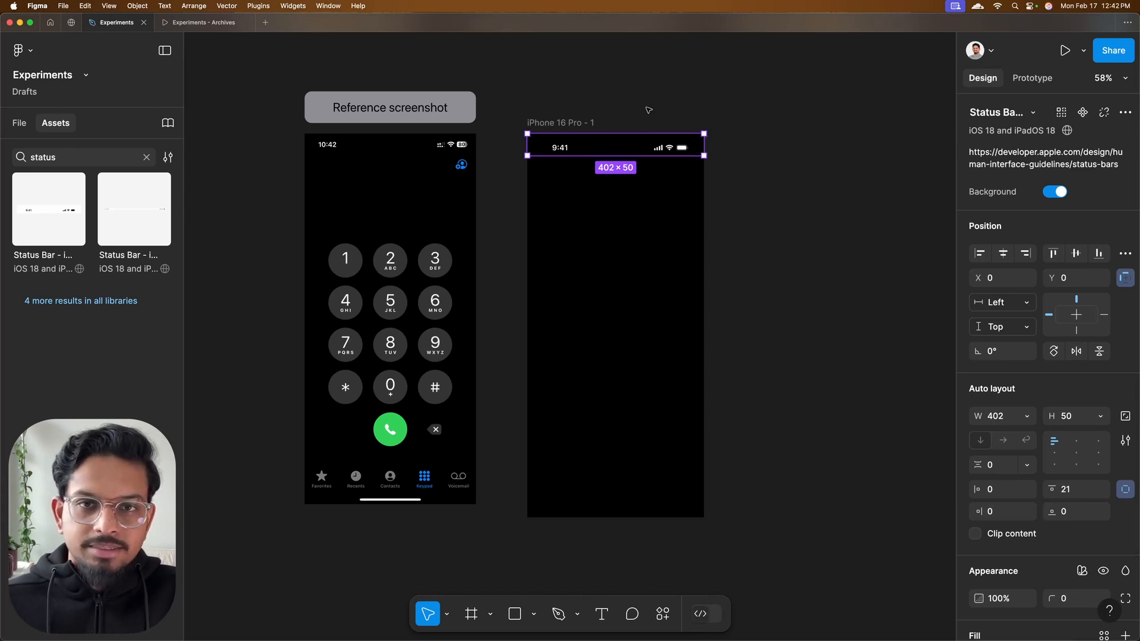
Find the Home Indicator component by searching "home", place it in the iPhone frame and align it to the frame's bottom-left corner
{"action": "double_click", "coordinate": [62, 158]}
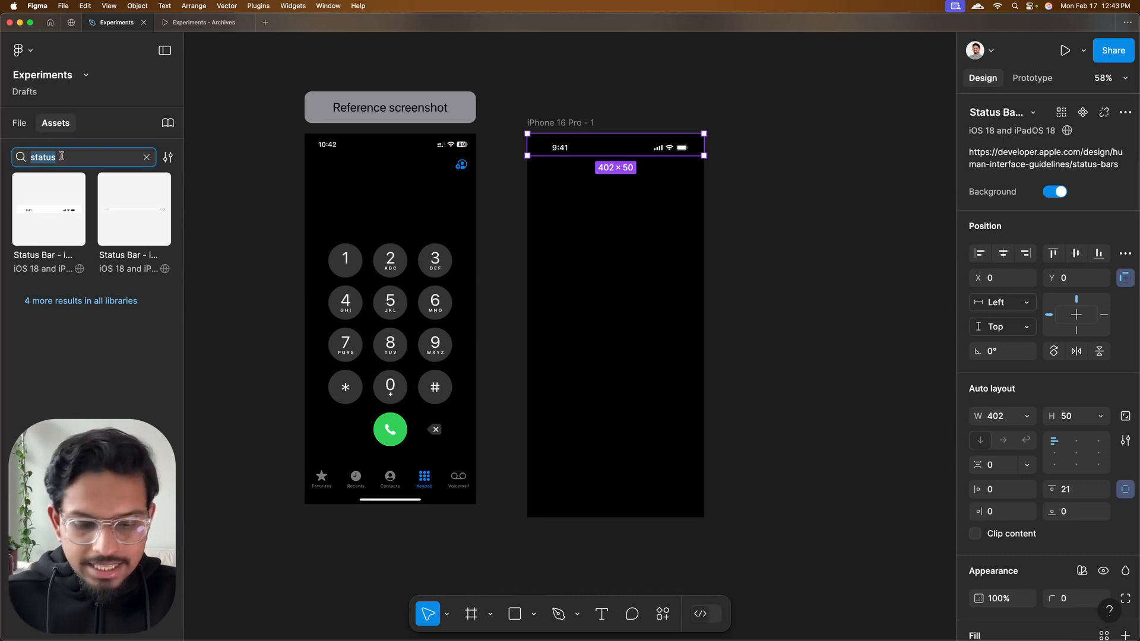
{"action": "type", "text": "home"}
{"action": "left_click_drag", "start_coordinate": [49, 326], "coordinate": [597, 334]}
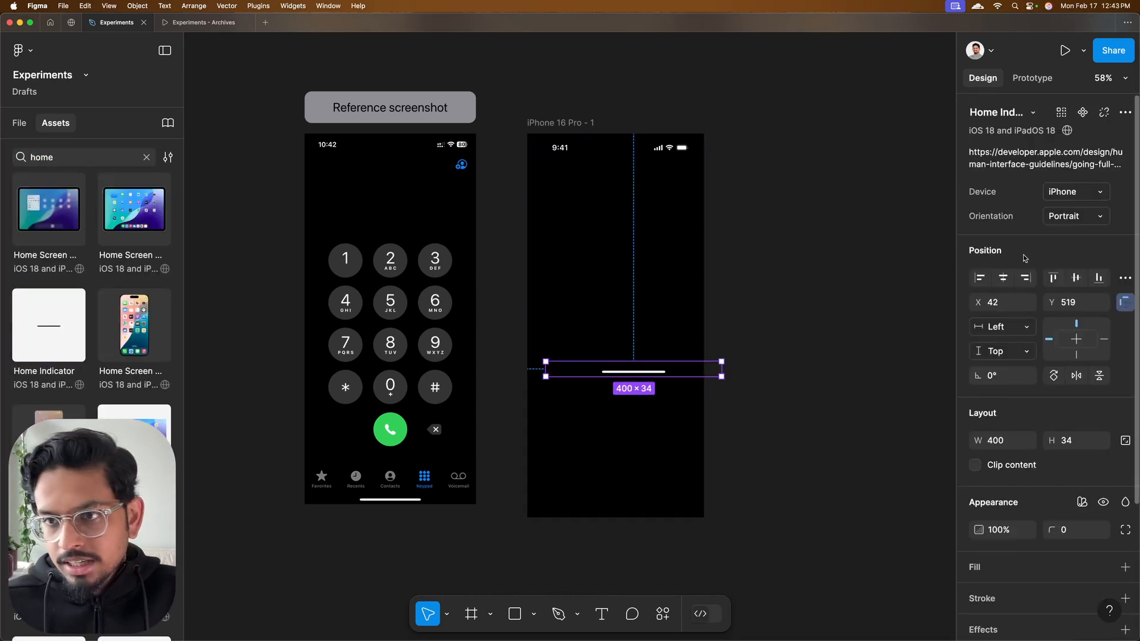
{"action": "left_click", "coordinate": [979, 277]}
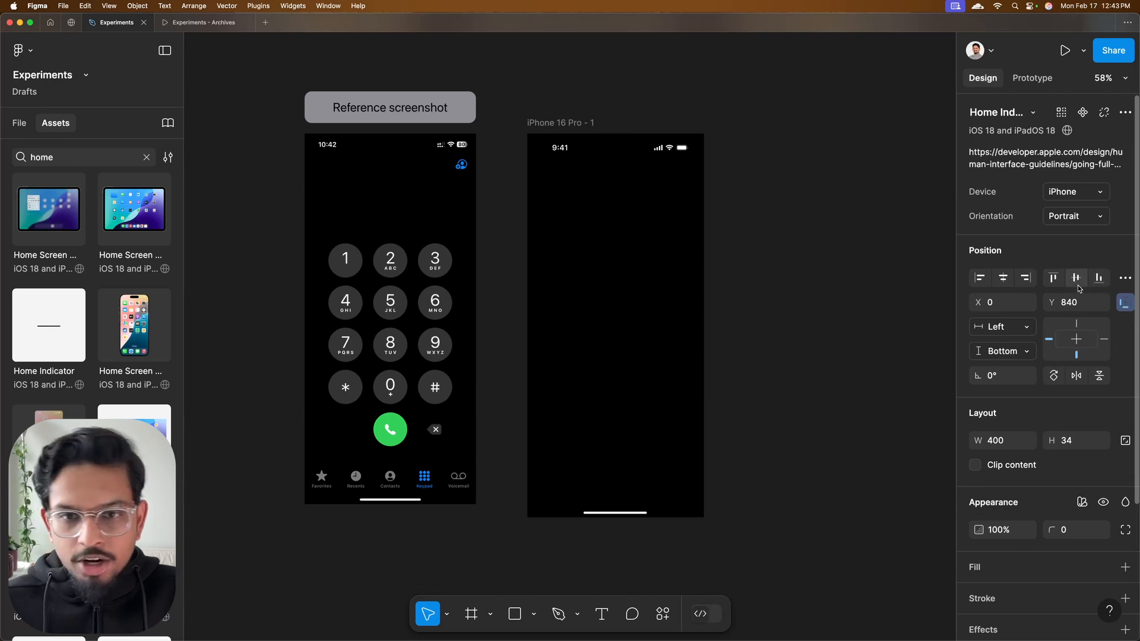
{"action": "left_click", "coordinate": [1098, 279]}
{"action": "key", "text": "Escape"}
Find the iPhone Tab Bar component by searching "tab", place it in the iPhone frame and align it to the frame's bottom-left corner
{"action": "double_click", "coordinate": [58, 156]}
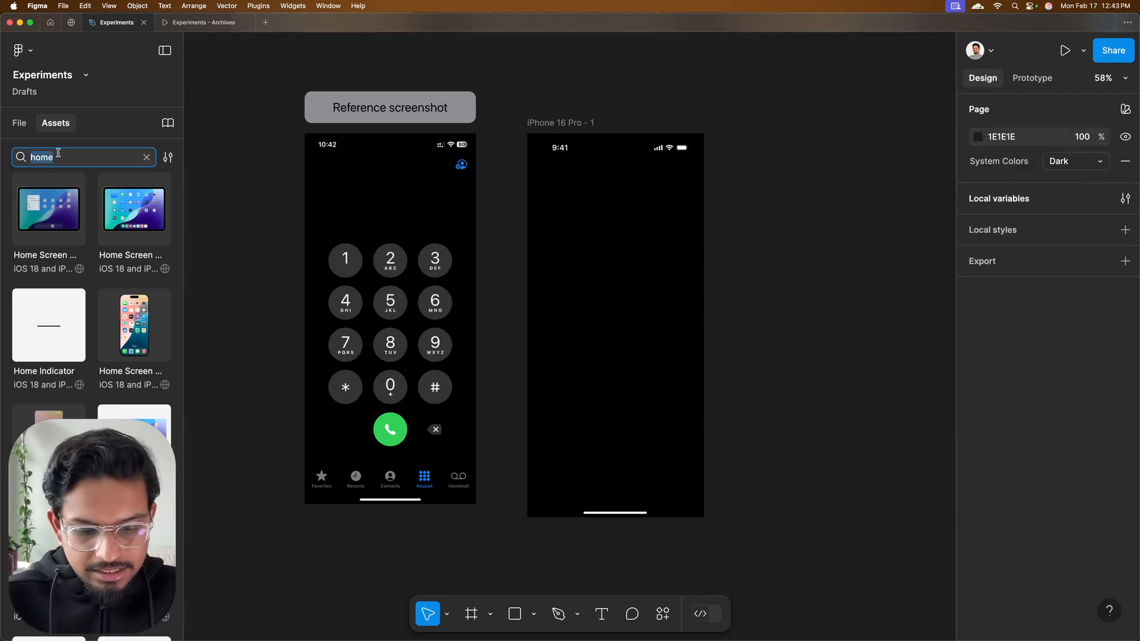
{"action": "type", "text": "tab"}
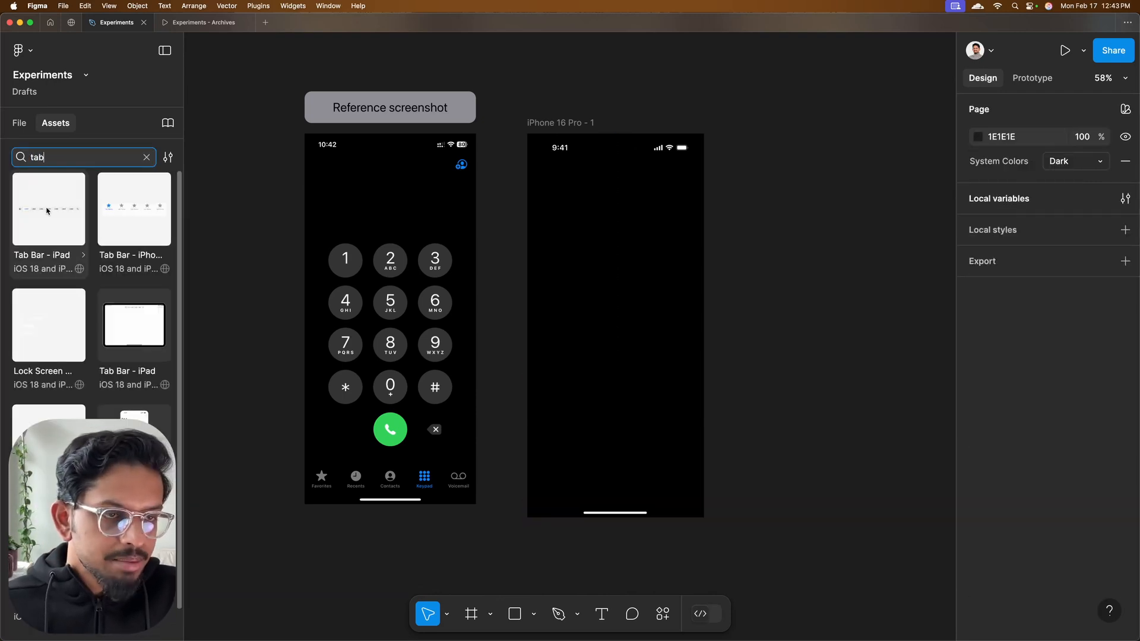
{"action": "left_click_drag", "start_coordinate": [127, 206], "coordinate": [612, 377]}
{"action": "left_click", "coordinate": [979, 334]}
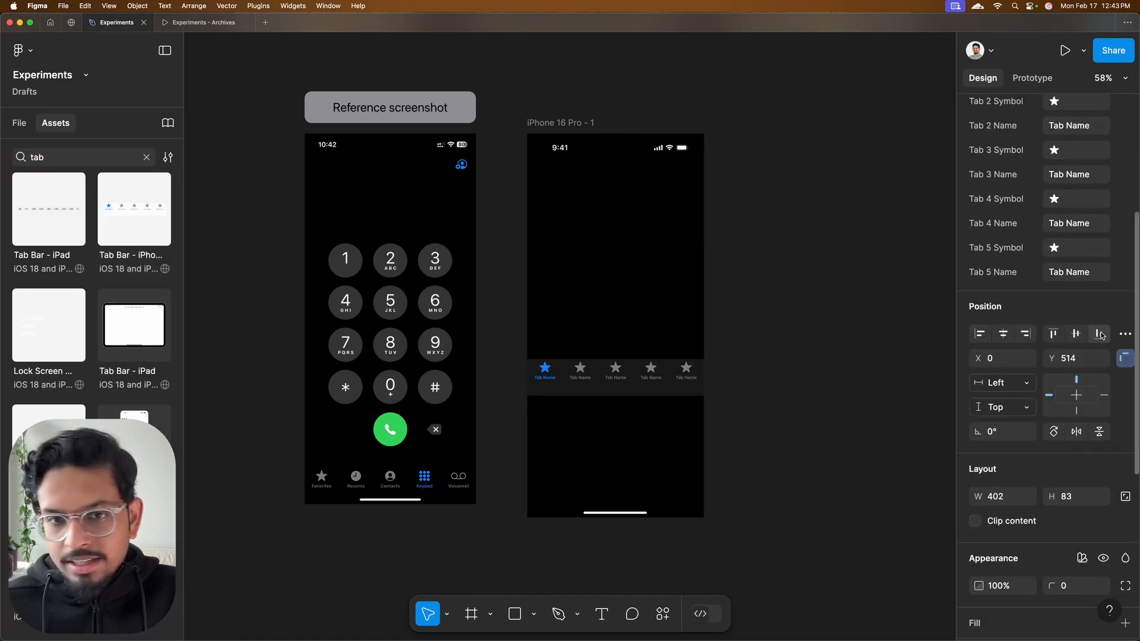
{"action": "left_click", "coordinate": [1098, 333]}
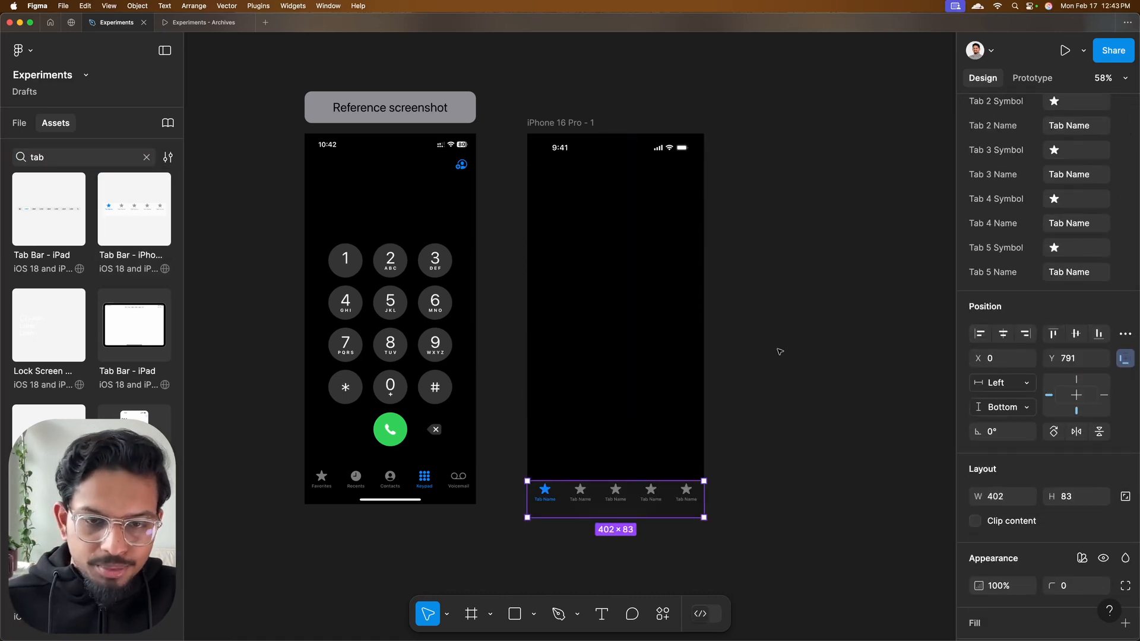
{"action": "left_click", "coordinate": [780, 352]}
Expand the Tab Bar - iPhone layer and hide its Chrome Material background layer
{"action": "left_click", "coordinate": [19, 122]}
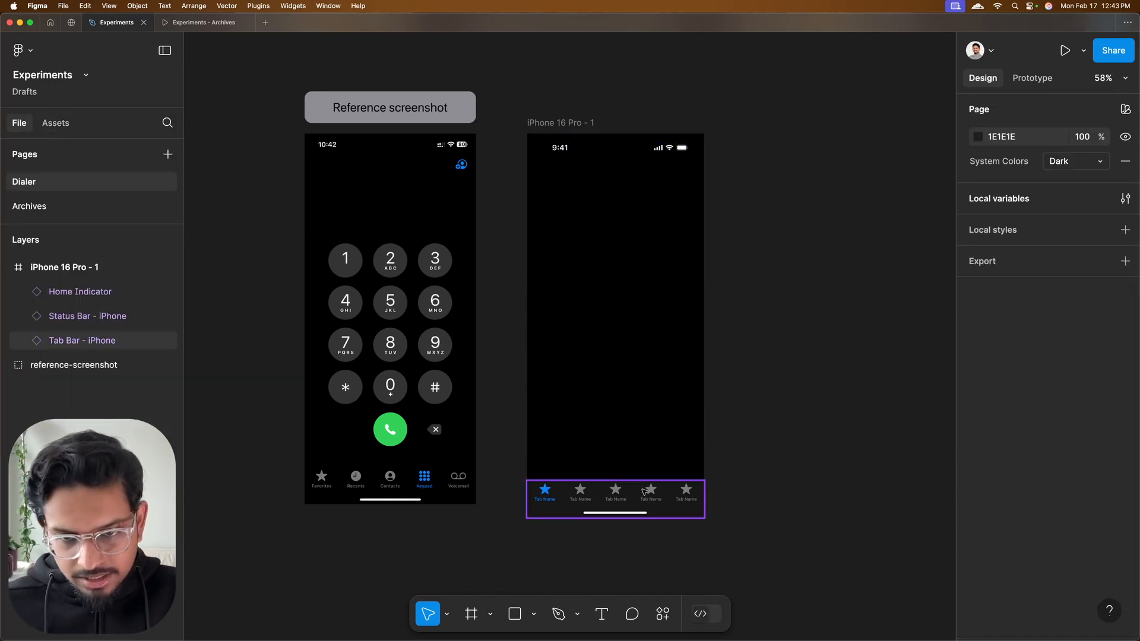
{"action": "left_click", "coordinate": [614, 496]}
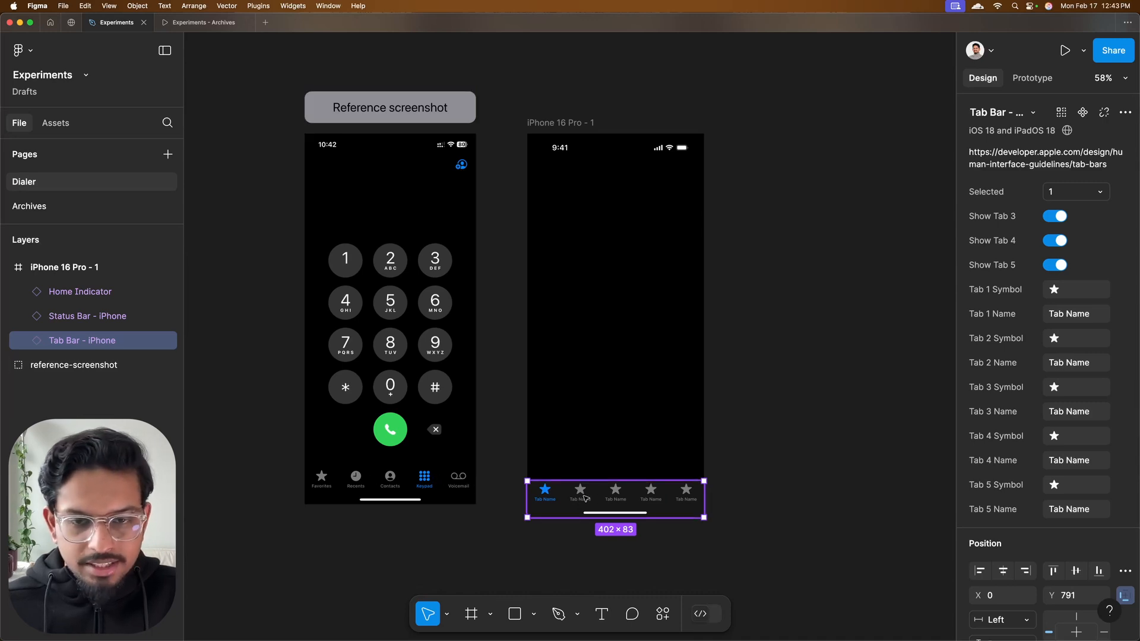
{"action": "left_click", "coordinate": [24, 340]}
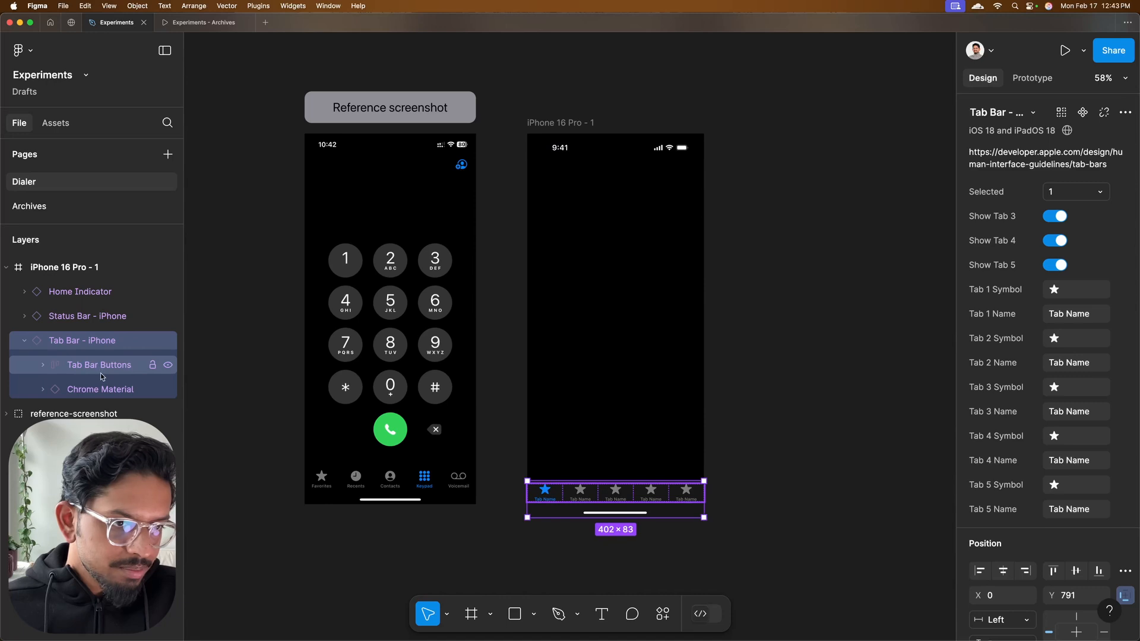
{"action": "left_click", "coordinate": [101, 393]}
{"action": "left_click", "coordinate": [169, 390]}
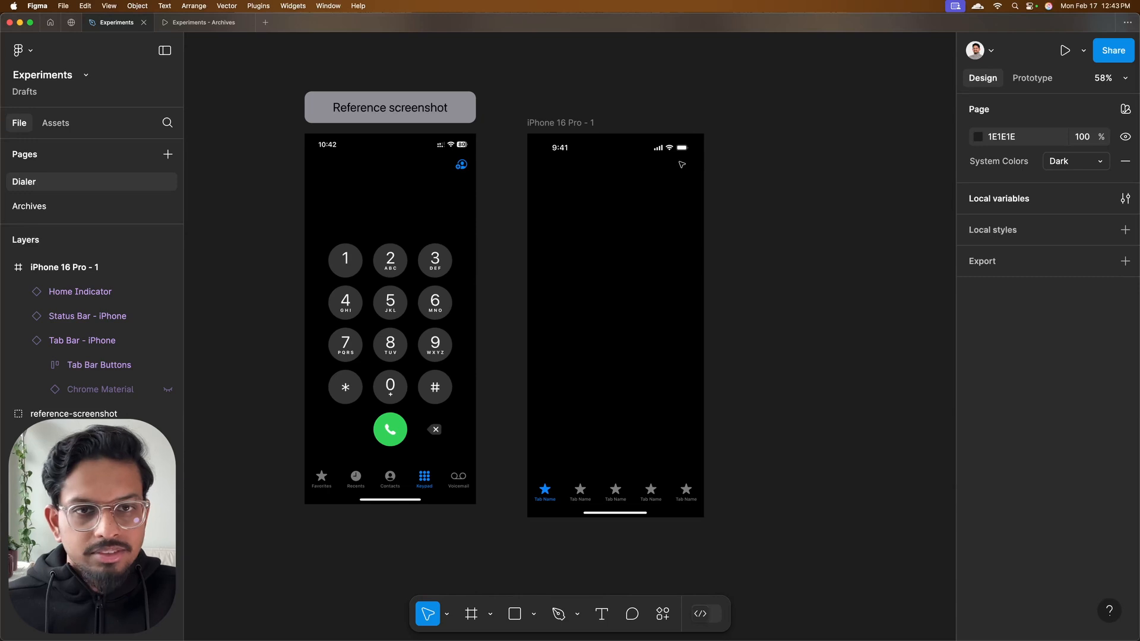
Add a text layer reading "G" below the status icons in the iPhone frame and shrink its box to auto width
{"action": "key", "text": "t"}
{"action": "left_click_drag", "start_coordinate": [653, 169], "coordinate": [676, 189]}
{"action": "type", "text": "G"}
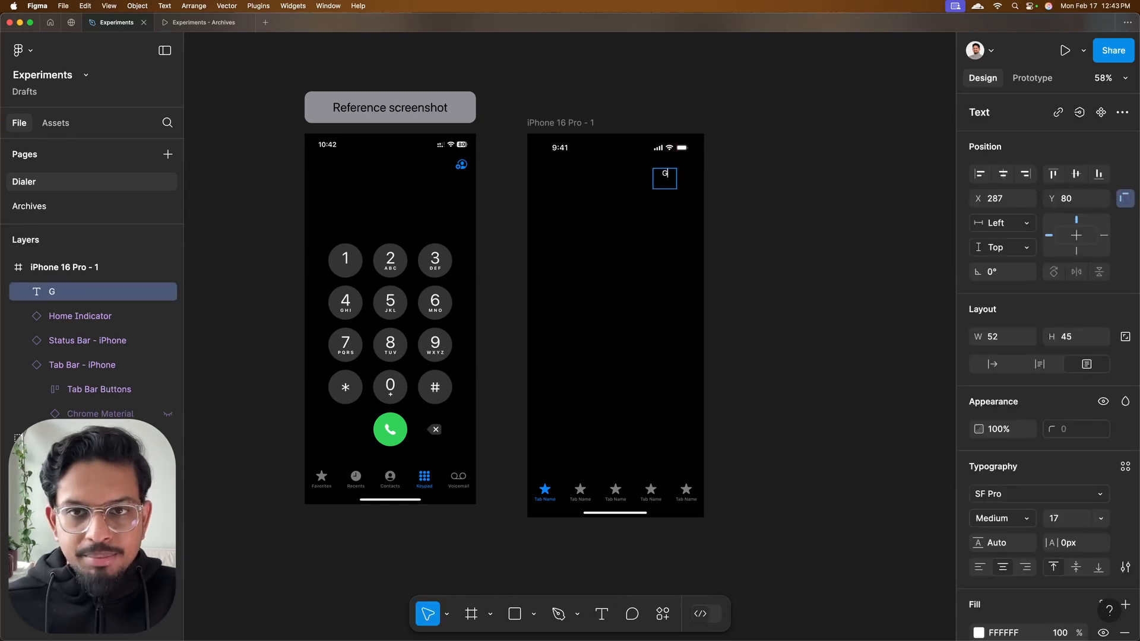
{"action": "double_click", "coordinate": [677, 188]}
{"action": "scroll", "coordinate": [666, 175], "scroll_direction": "up", "scroll_amount": 3}
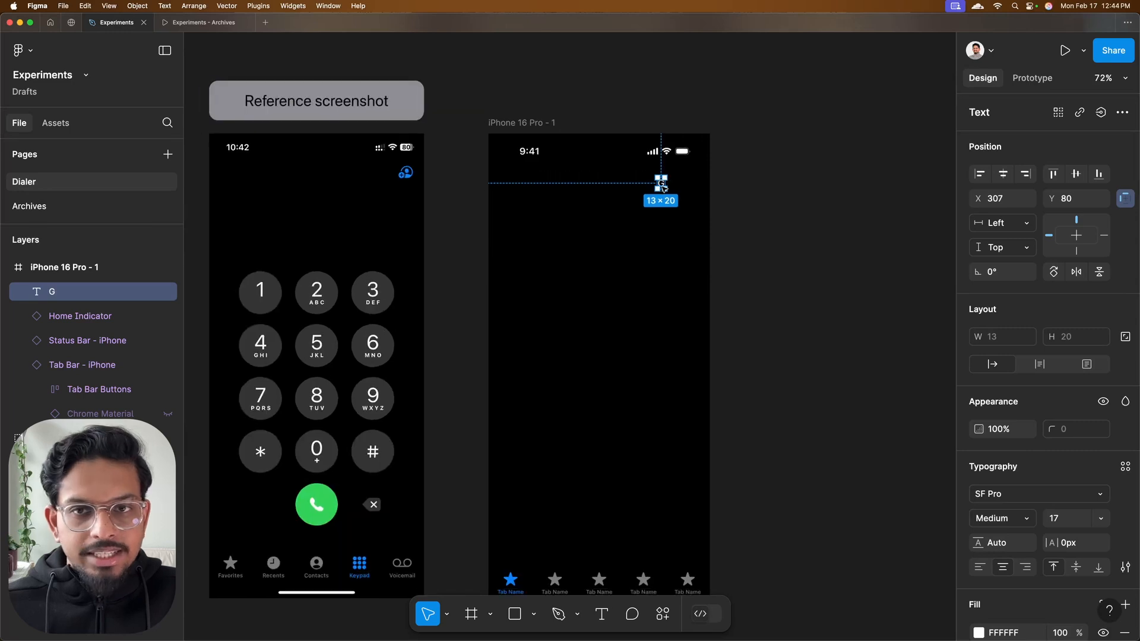
{"action": "scroll", "coordinate": [663, 188], "scroll_direction": "down", "scroll_amount": 2}
{"action": "scroll", "coordinate": [771, 186], "scroll_direction": "left", "scroll_amount": 2}
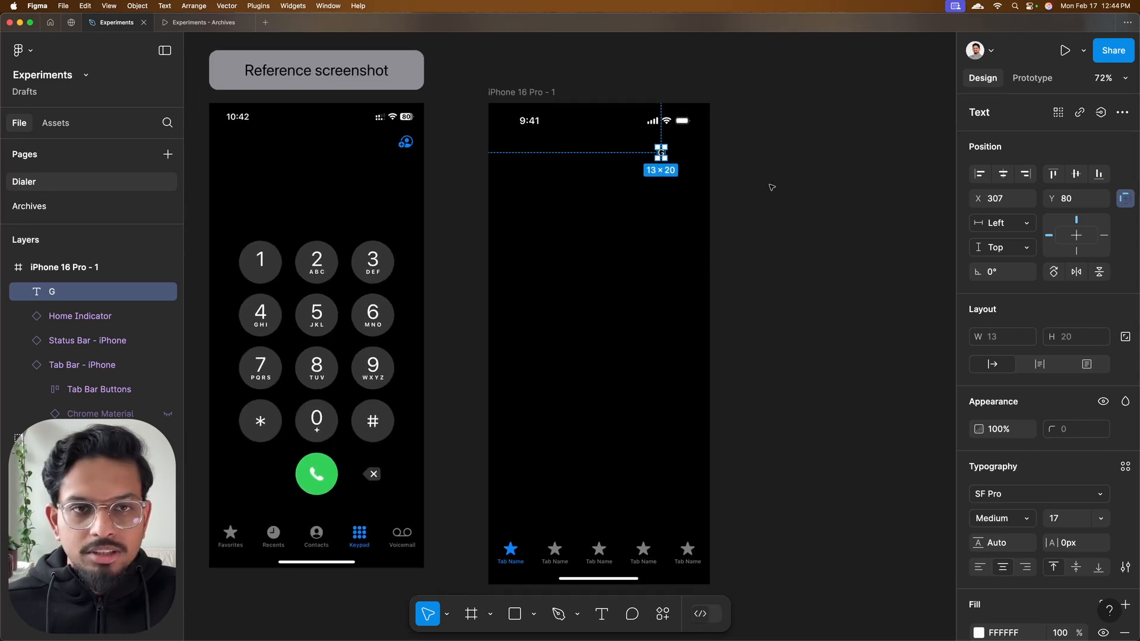
{"action": "scroll", "coordinate": [802, 181], "scroll_direction": "down", "scroll_amount": 1}
{"action": "scroll", "coordinate": [802, 181], "scroll_direction": "left", "scroll_amount": 2}
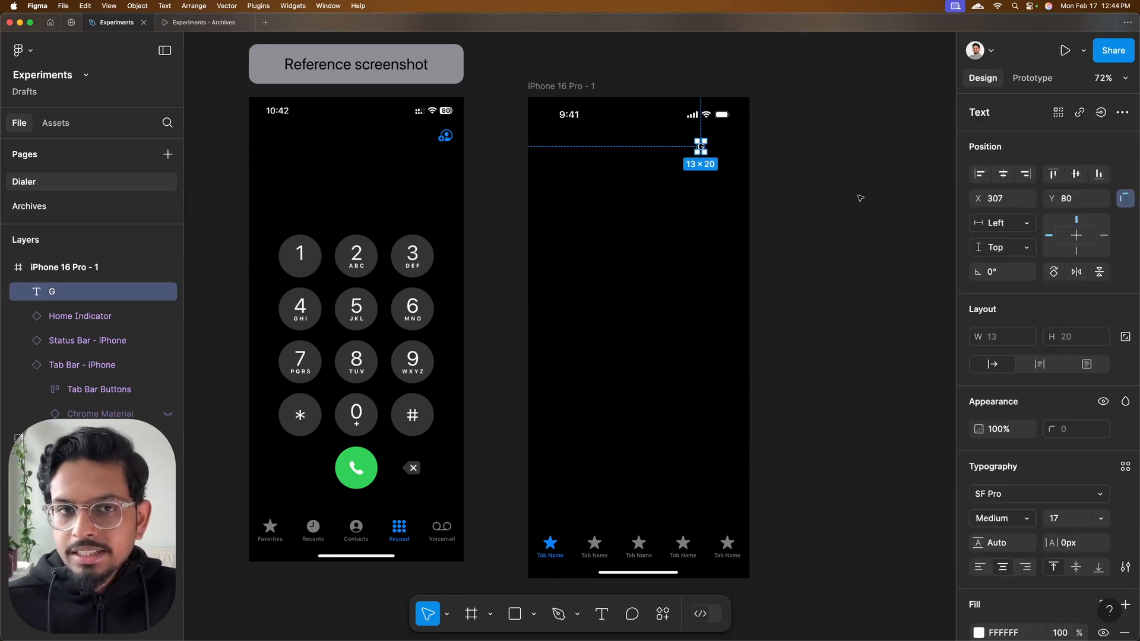
{"action": "scroll", "coordinate": [602, 113], "scroll_direction": "up", "scroll_amount": 5}
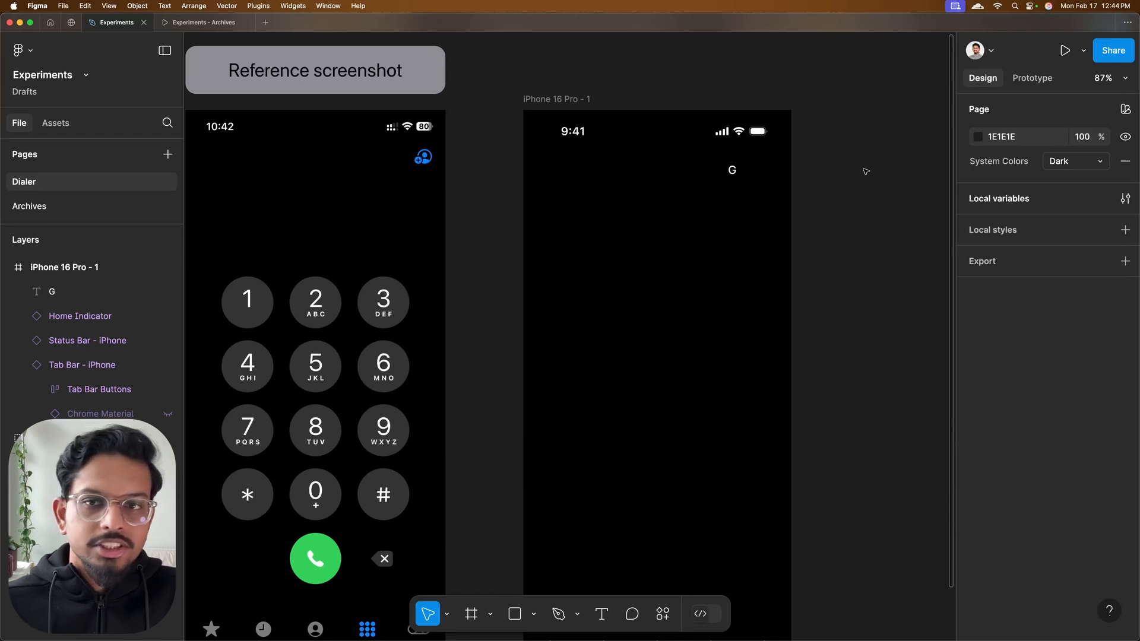
{"action": "scroll", "coordinate": [866, 172], "scroll_direction": "down", "scroll_amount": 2}
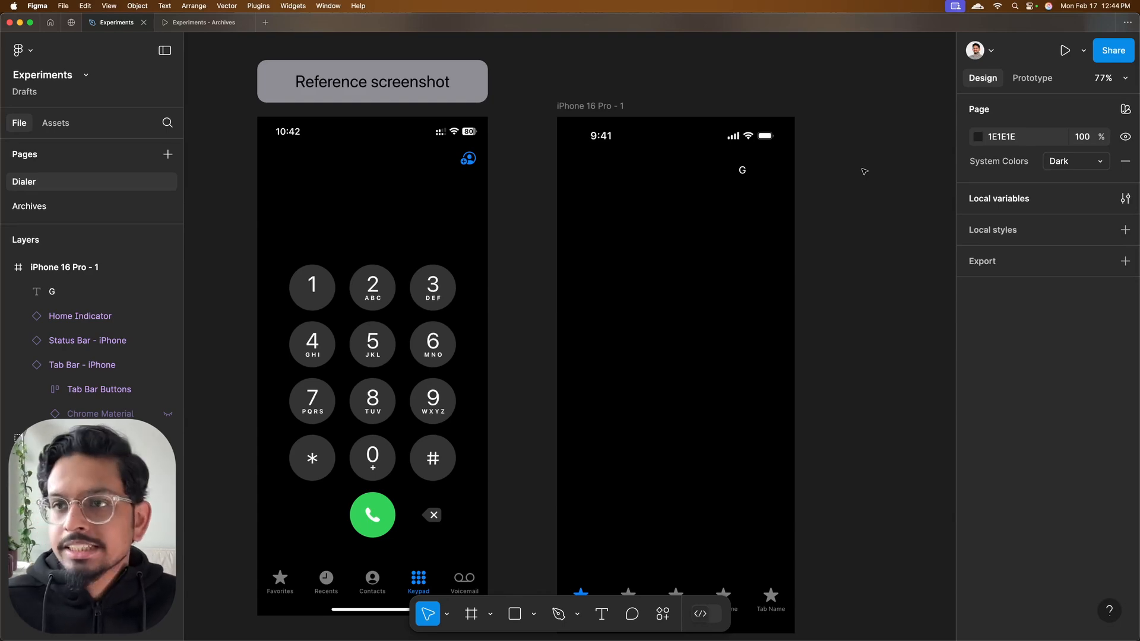
Switch to SF Symbols, search for "person circle add" and copy the outlined person-circle symbol with the plus badge
{"action": "key", "text": "ctrl+Right"}
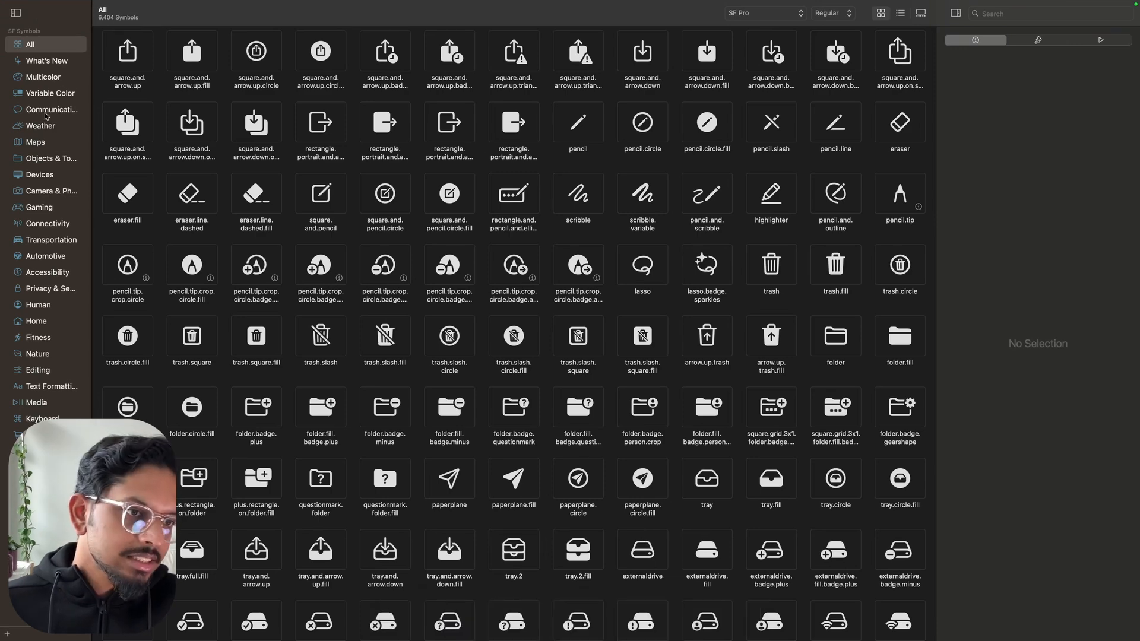
{"action": "left_click", "coordinate": [997, 13]}
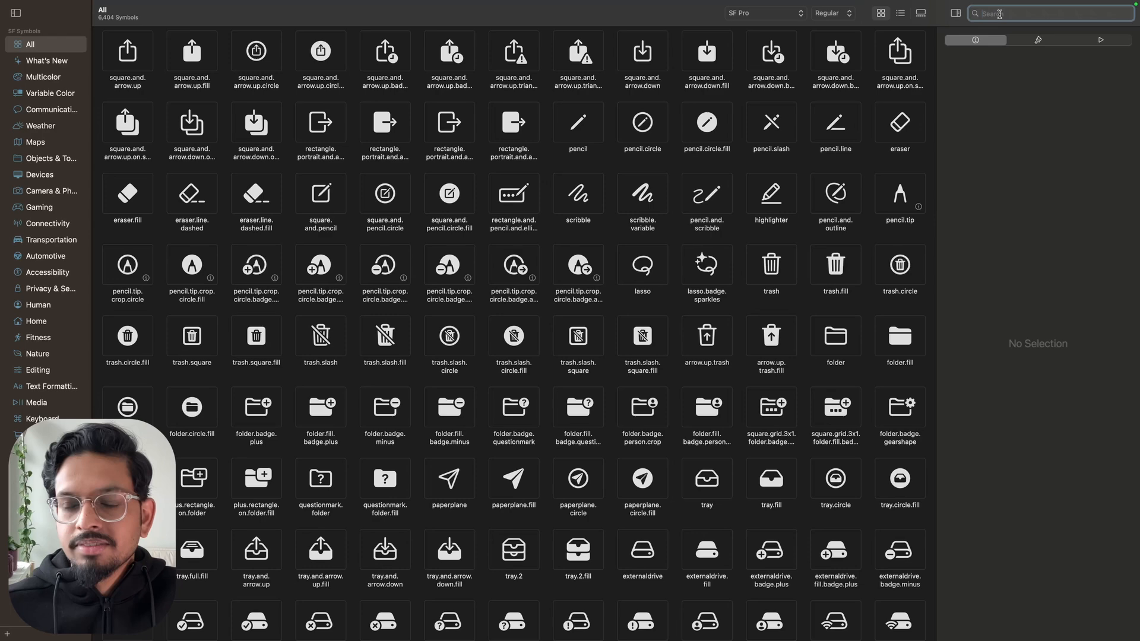
{"action": "key", "text": "ctrl+Left"}
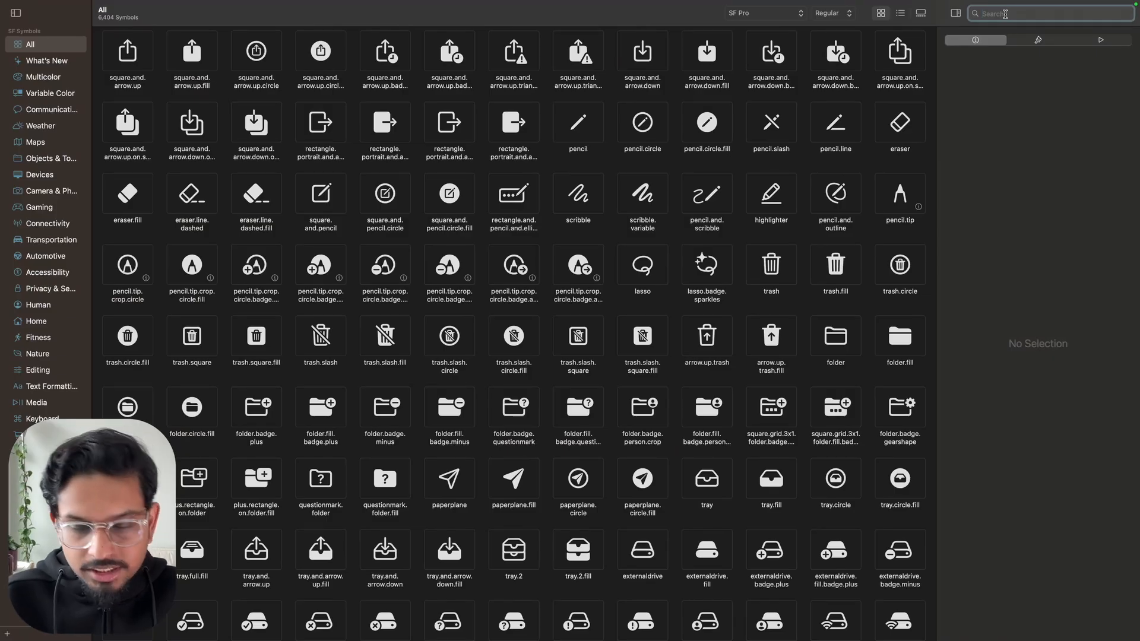
{"action": "type", "text": "person ci"}
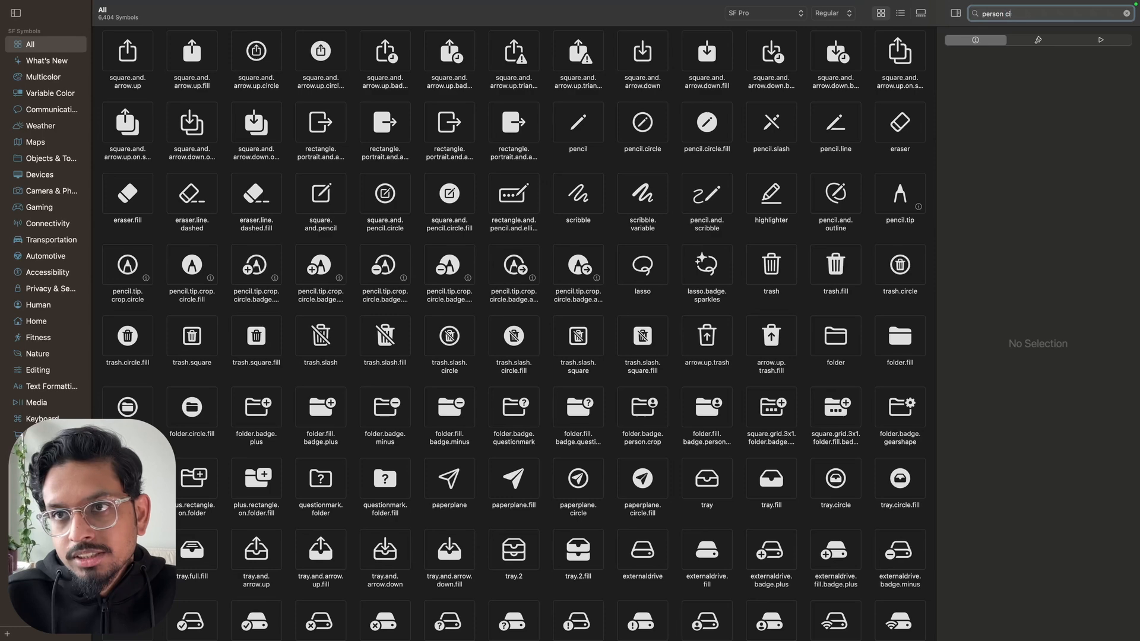
{"action": "type", "text": "rcle add"}
{"action": "right_click", "coordinate": [134, 59]}
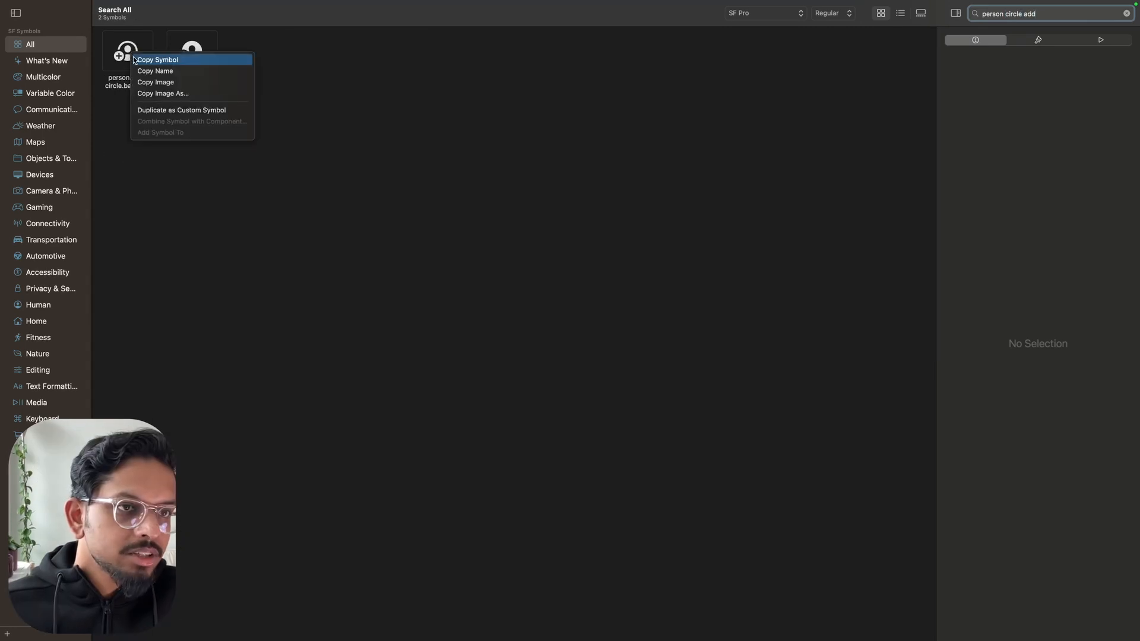
{"action": "left_click", "coordinate": [134, 58]}
Switch back to Figma and replace the "G" text in the iPhone frame with the copied person symbol
{"action": "key", "text": "ctrl+Left"}
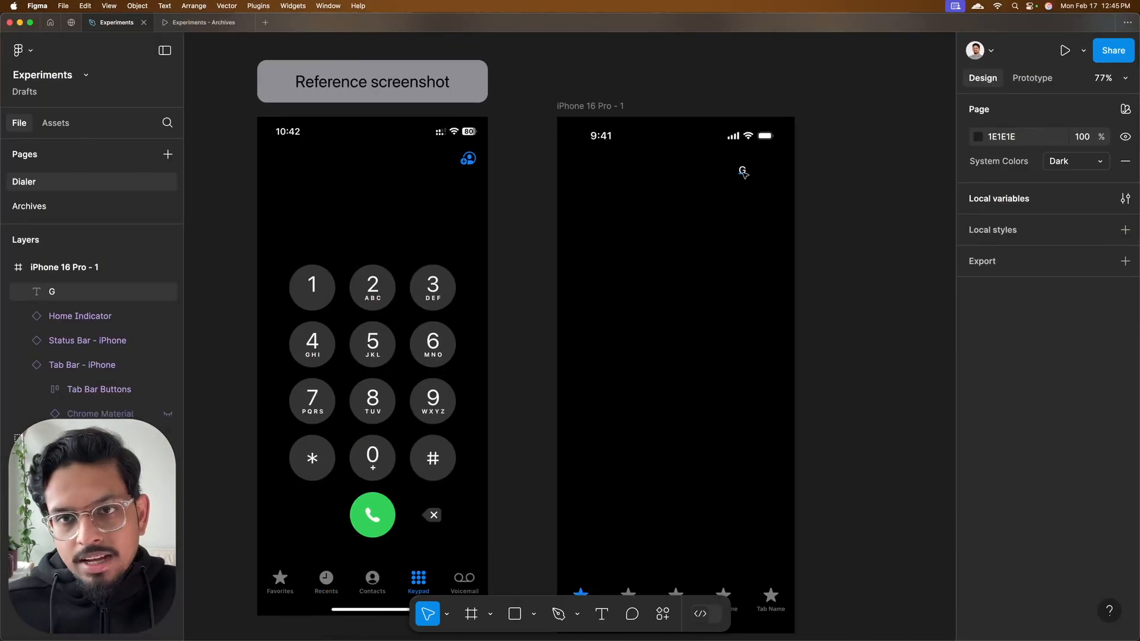
{"action": "left_click", "coordinate": [742, 171]}
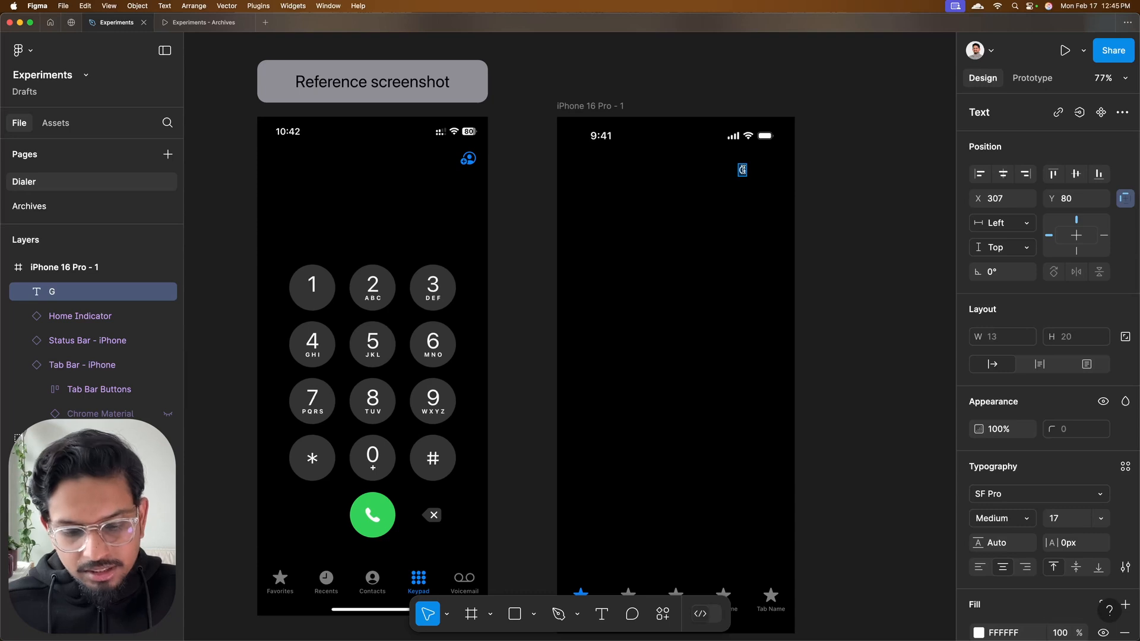
{"action": "key", "text": "super+v"}
{"action": "left_click", "coordinate": [862, 184]}
{"action": "scroll", "coordinate": [742, 172], "scroll_direction": "up", "scroll_amount": 3}
{"action": "scroll", "coordinate": [742, 178], "scroll_direction": "up", "scroll_amount": 1}
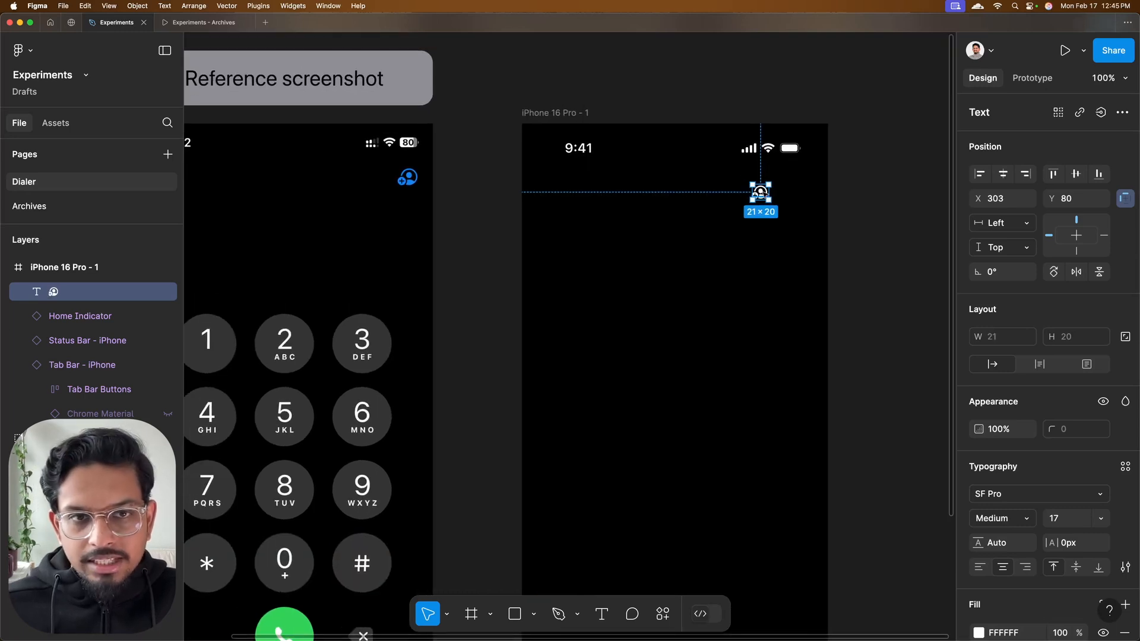
Move the person symbol beside the blue add-contact icon in the reference screenshot and apply the Title2 Regular 22/28 text style
{"action": "left_click_drag", "start_coordinate": [760, 191], "coordinate": [389, 177]}
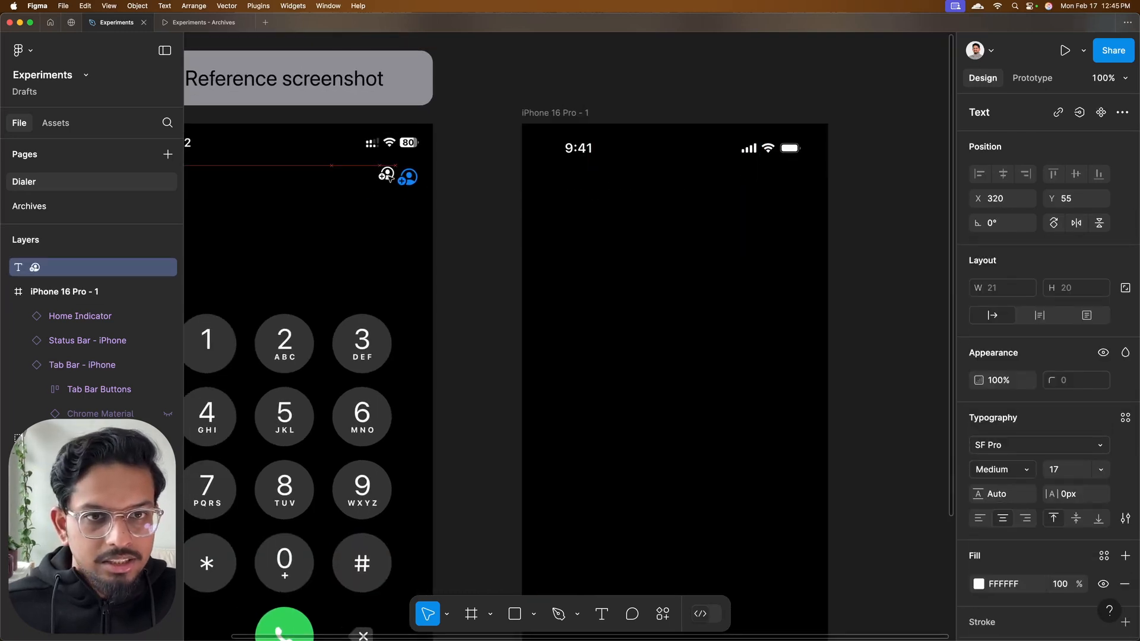
{"action": "scroll", "coordinate": [389, 177], "scroll_direction": "up", "scroll_amount": 5}
{"action": "scroll", "coordinate": [981, 363], "scroll_direction": "down", "scroll_amount": 2}
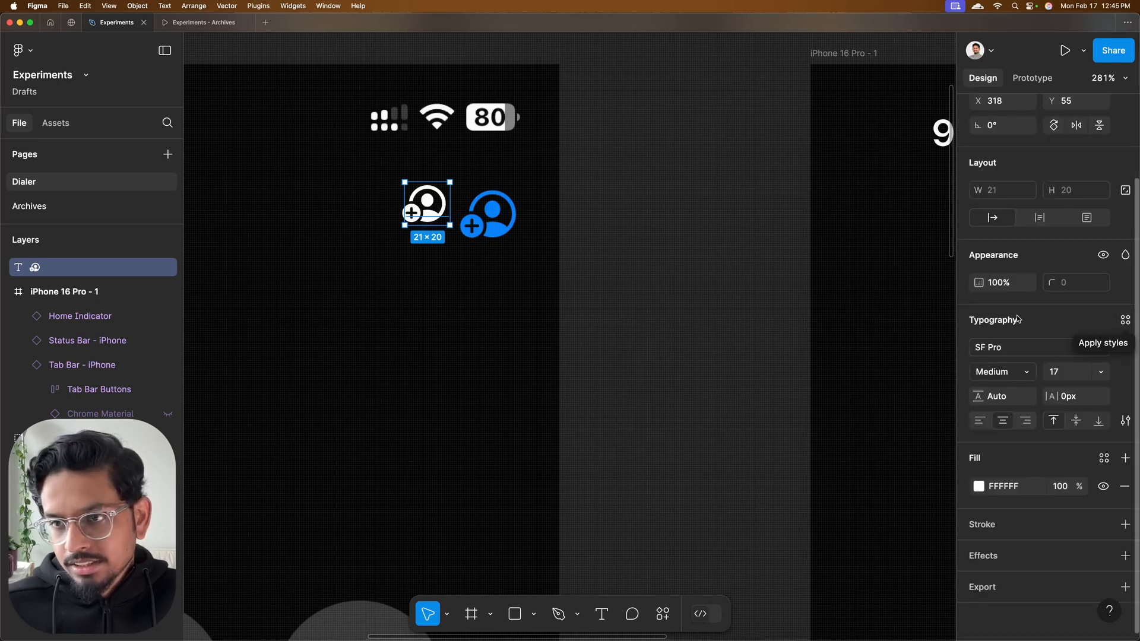
{"action": "left_click", "coordinate": [1125, 320]}
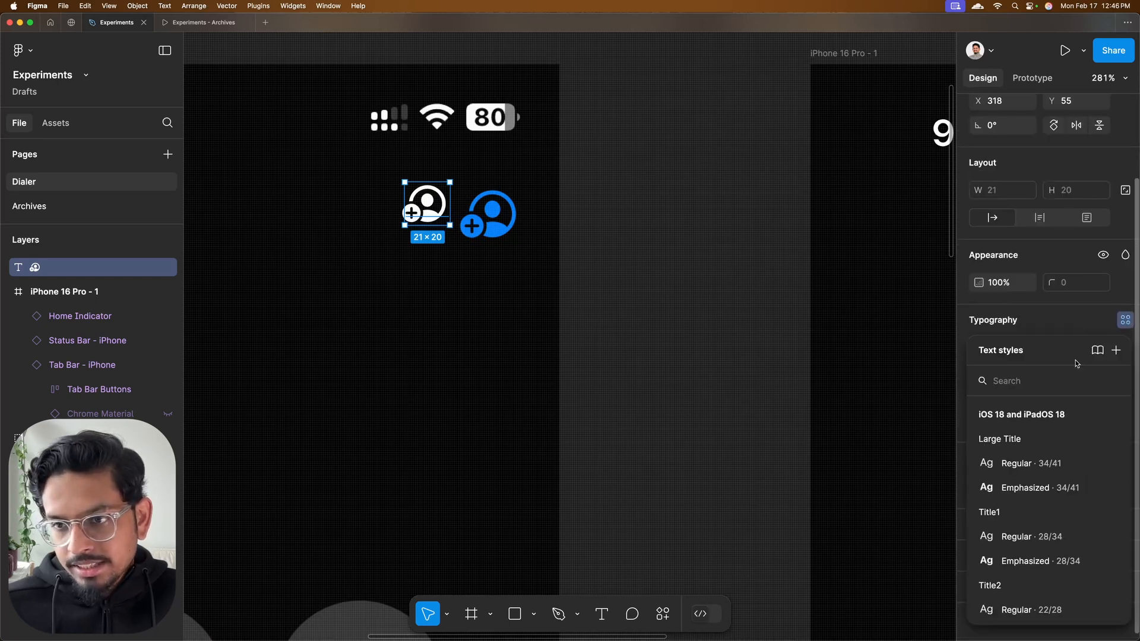
{"action": "scroll", "coordinate": [1067, 461], "scroll_direction": "down", "scroll_amount": 3}
{"action": "scroll", "coordinate": [1068, 475], "scroll_direction": "down", "scroll_amount": 2}
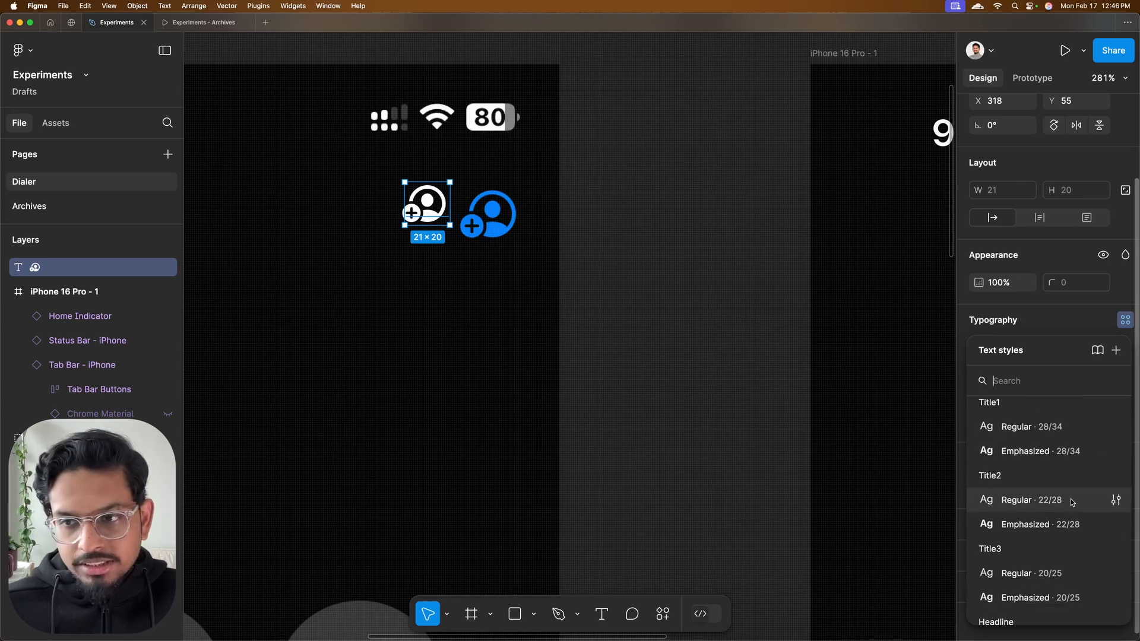
{"action": "left_click", "coordinate": [1072, 503]}
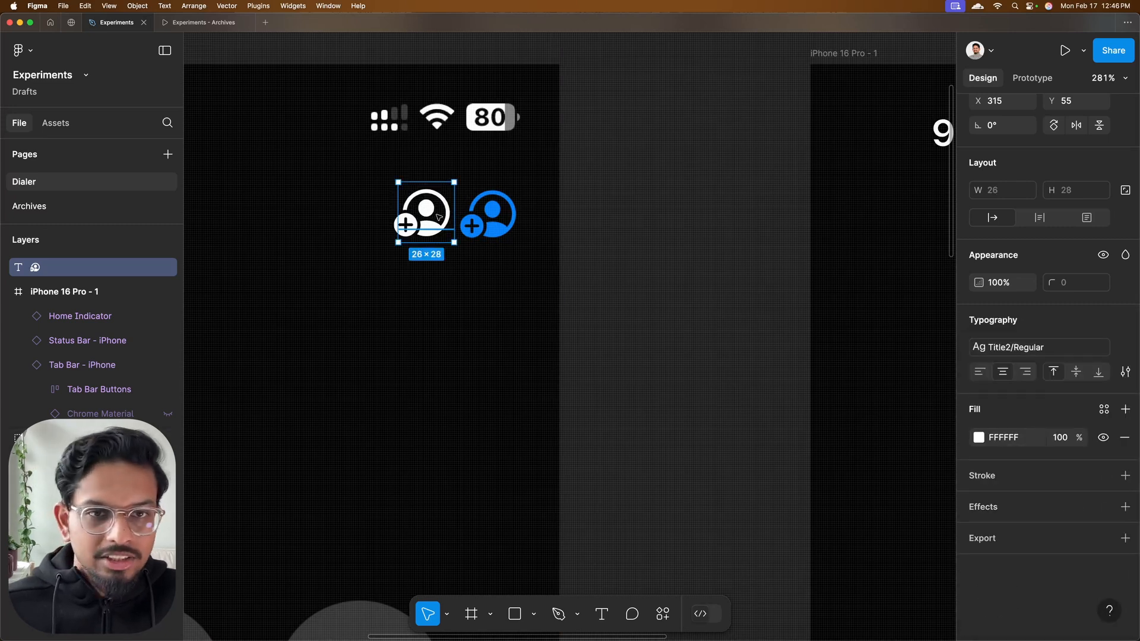
Fill the person symbol with the library style Colors/Blue and move it back below the iPhone frame's battery icon
{"action": "left_click", "coordinate": [1103, 409]}
{"action": "scroll", "coordinate": [855, 488], "scroll_direction": "down", "scroll_amount": 5}
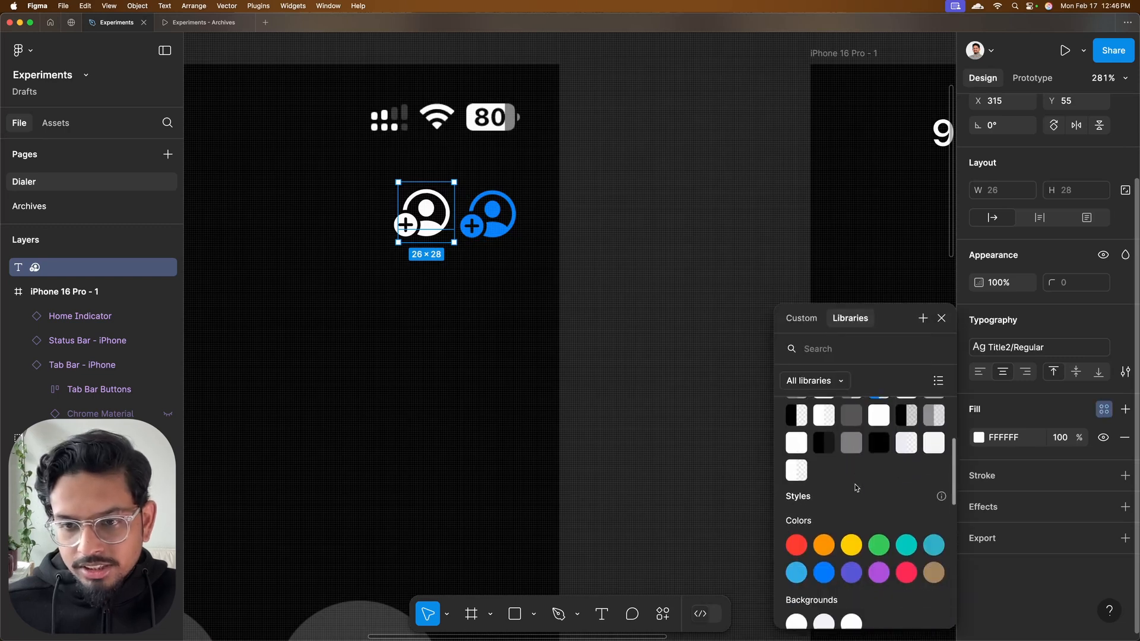
{"action": "left_click", "coordinate": [823, 520]}
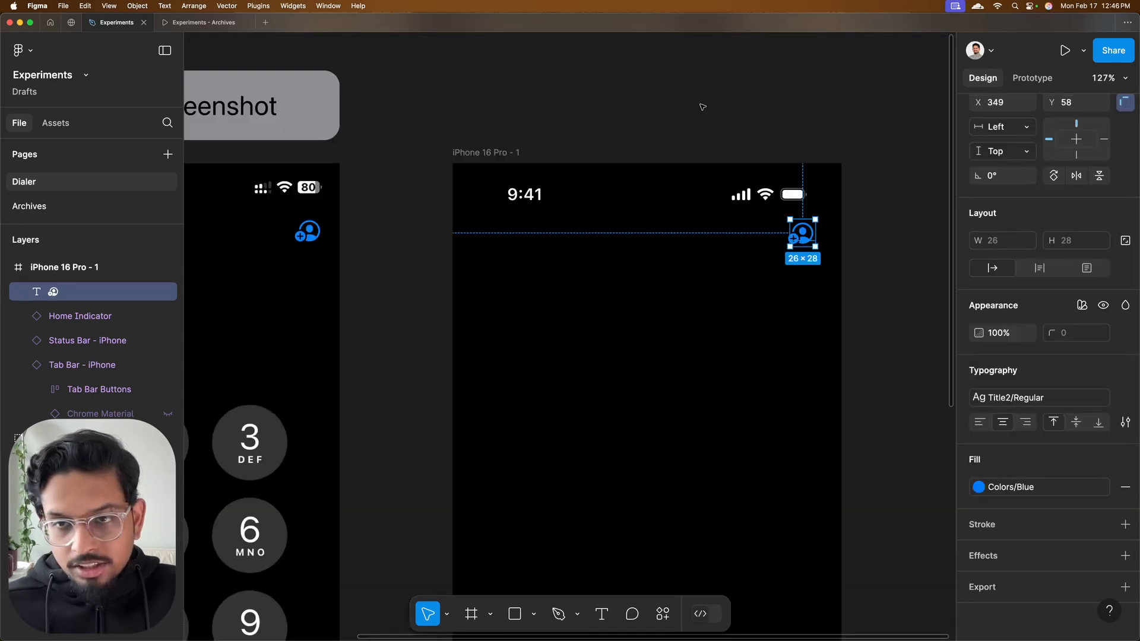
Wrap the person symbol in an auto layout frame 402 wide, align its content to the right centre and set the symbol's width to hug
{"action": "key", "text": "shift+a"}
{"action": "left_click_drag", "start_coordinate": [781, 232], "coordinate": [454, 229]}
{"action": "left_click_drag", "start_coordinate": [822, 223], "coordinate": [841, 224]}
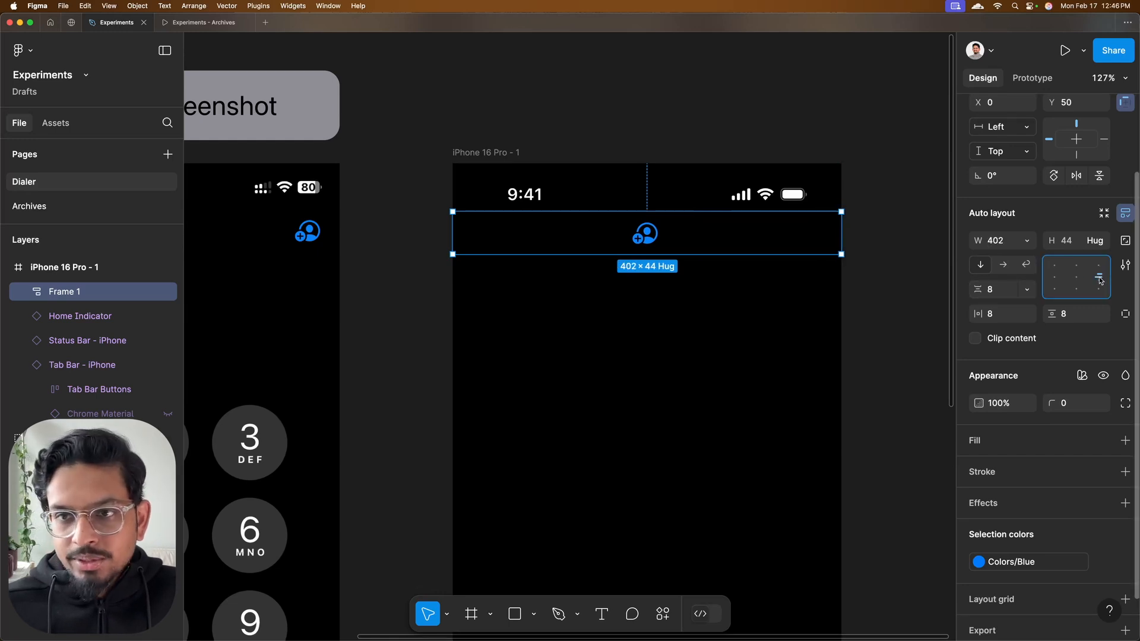
{"action": "key", "text": "Return"}
{"action": "left_click", "coordinate": [1026, 240]}
{"action": "left_click", "coordinate": [1028, 224]}
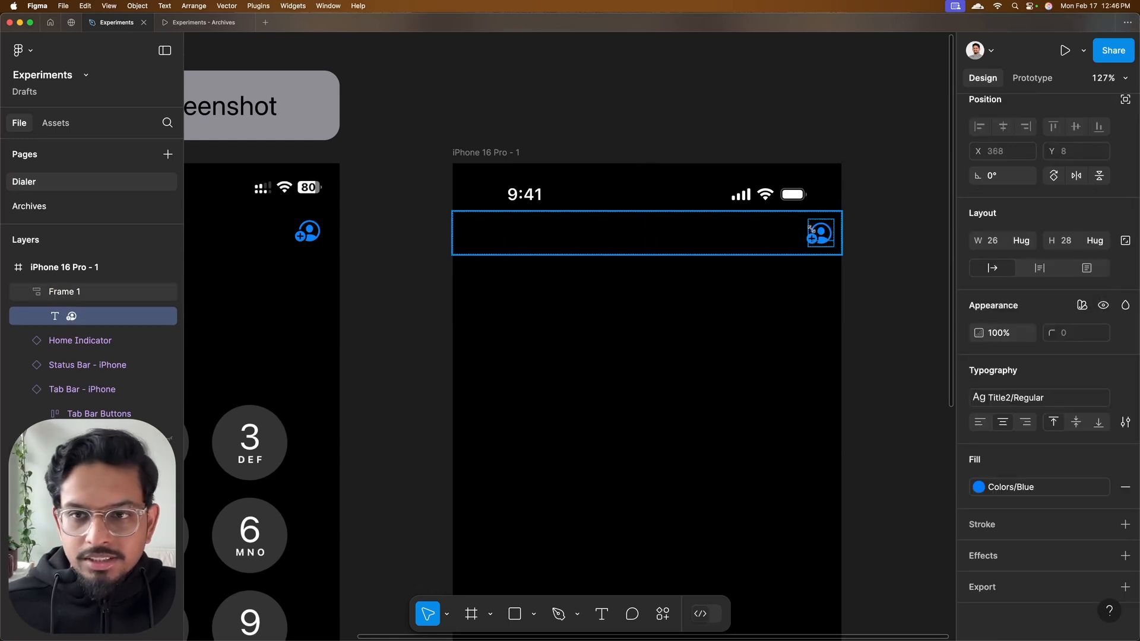
Show the rulers and place a horizontal guide at 59 along the top edge of the reference screenshot's add-contact icon
{"action": "left_click", "coordinate": [540, 107]}
{"action": "scroll", "coordinate": [541, 107], "scroll_direction": "left", "scroll_amount": 2}
{"action": "key", "text": "shift+r"}
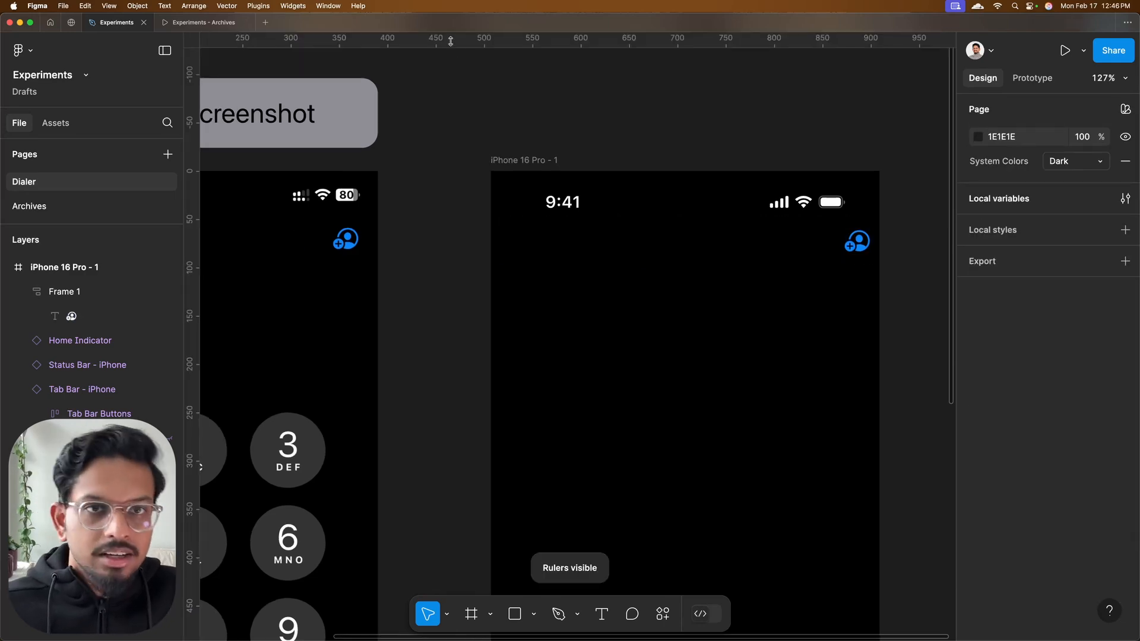
{"action": "left_click_drag", "start_coordinate": [451, 40], "coordinate": [432, 231]}
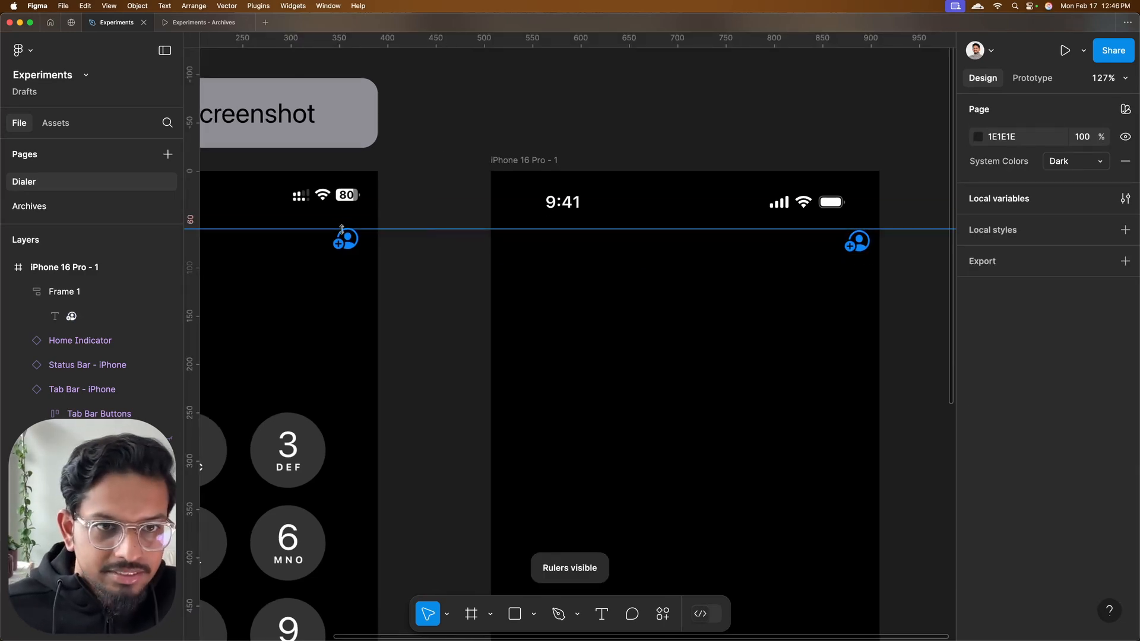
{"action": "scroll", "coordinate": [342, 232], "scroll_direction": "up", "scroll_amount": 10}
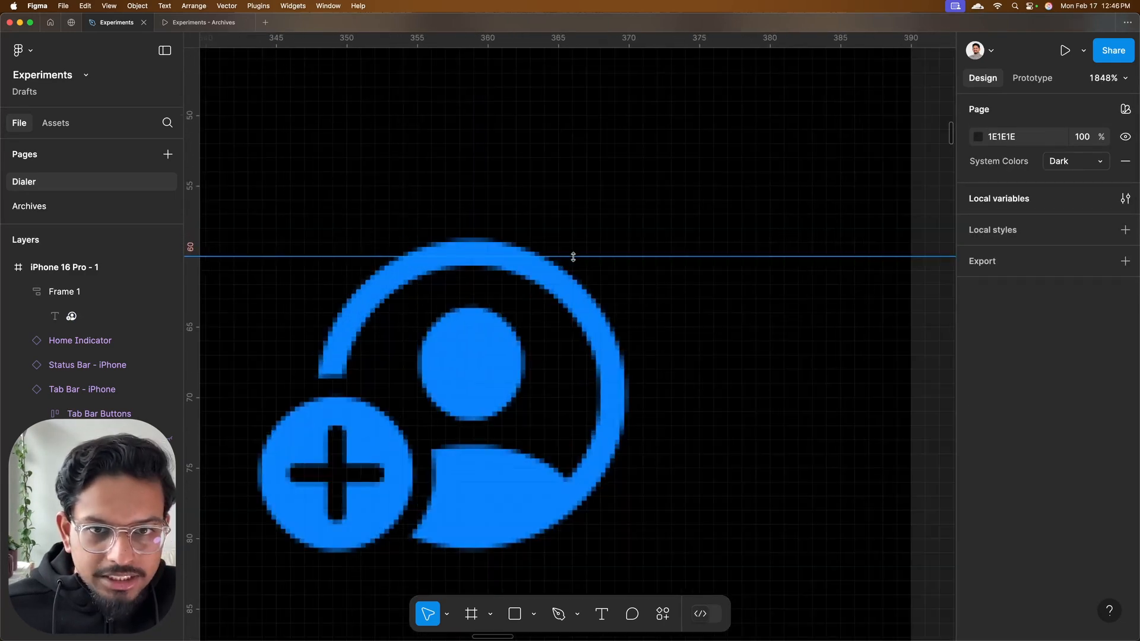
{"action": "left_click_drag", "start_coordinate": [573, 256], "coordinate": [572, 242]}
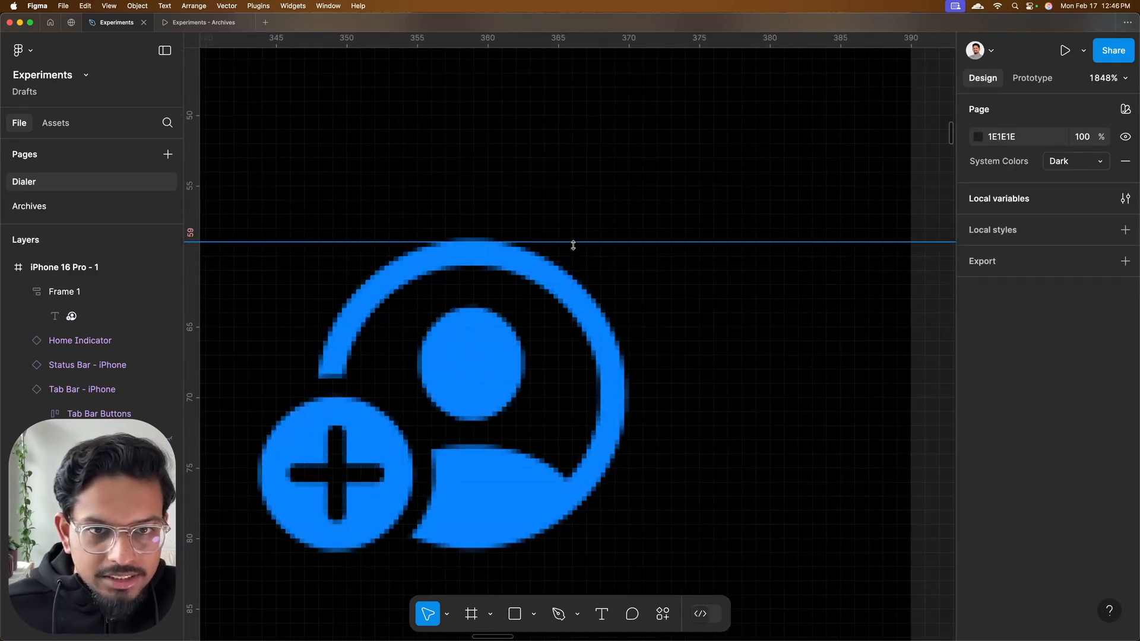
Set the vertical padding of the person symbol's auto layout frame to 6
{"action": "scroll", "coordinate": [572, 241], "scroll_direction": "down", "scroll_amount": 10}
{"action": "scroll", "coordinate": [471, 248], "scroll_direction": "up", "scroll_amount": 5}
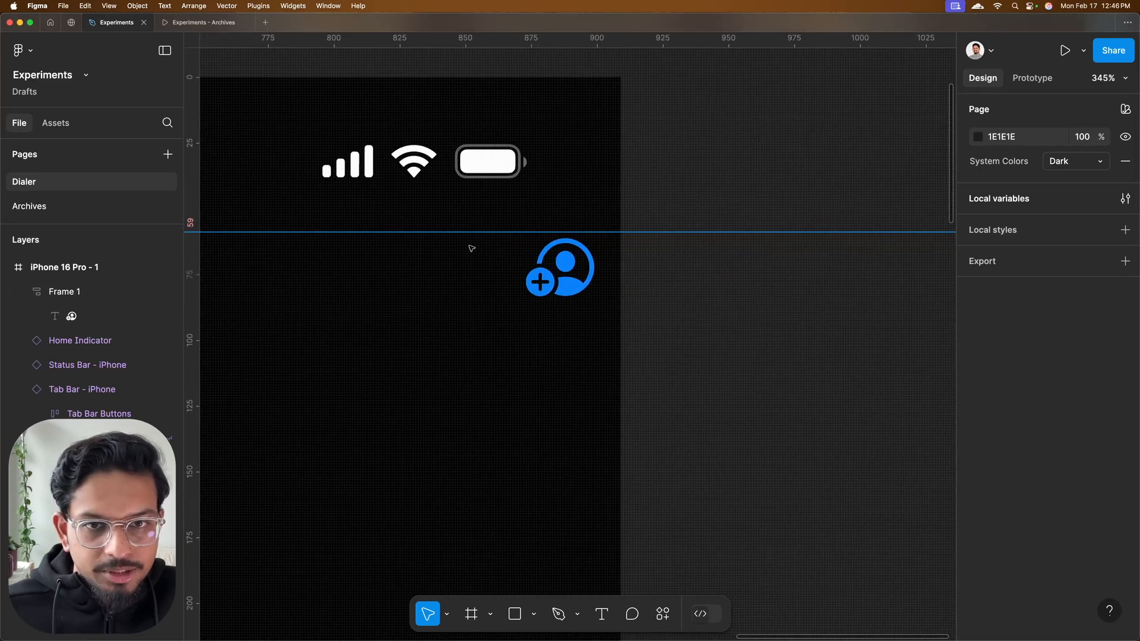
{"action": "left_click", "coordinate": [471, 249]}
{"action": "left_click", "coordinate": [1083, 410]}
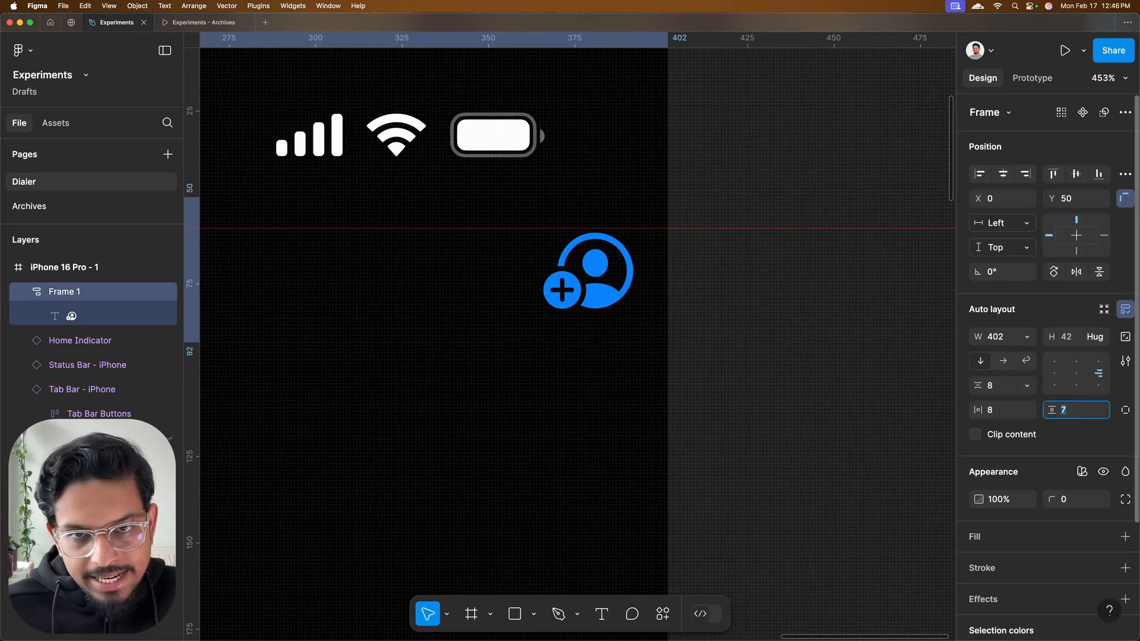
{"action": "type", "text": "6"}
{"action": "key", "text": "Return"}
{"action": "key", "text": "Escape"}
{"action": "key", "text": "shift+1"}
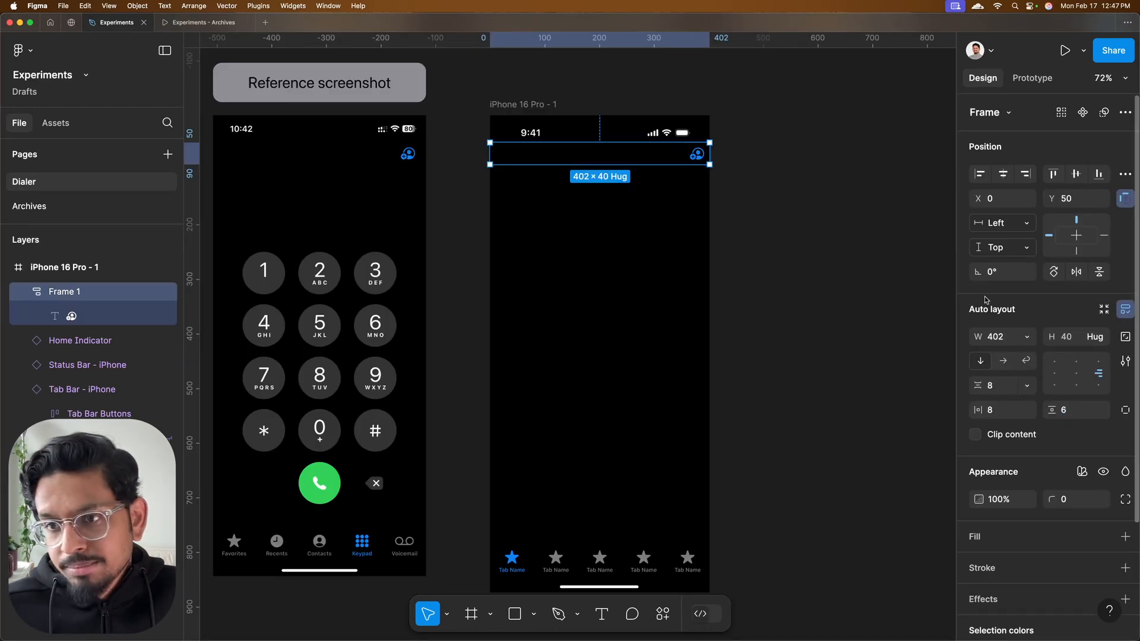
Set the horizontal padding of the person symbol's auto layout frame to 16
{"action": "left_click", "coordinate": [1002, 409]}
{"action": "type", "text": "16"}
{"action": "key", "text": "Return"}
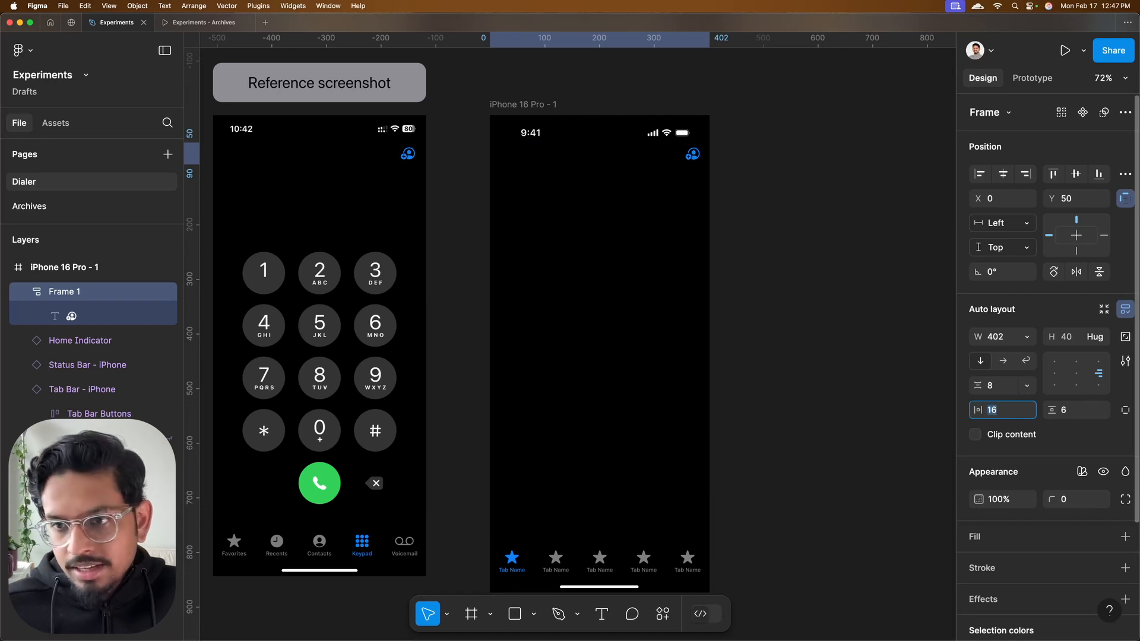
{"action": "left_click", "coordinate": [815, 191]}
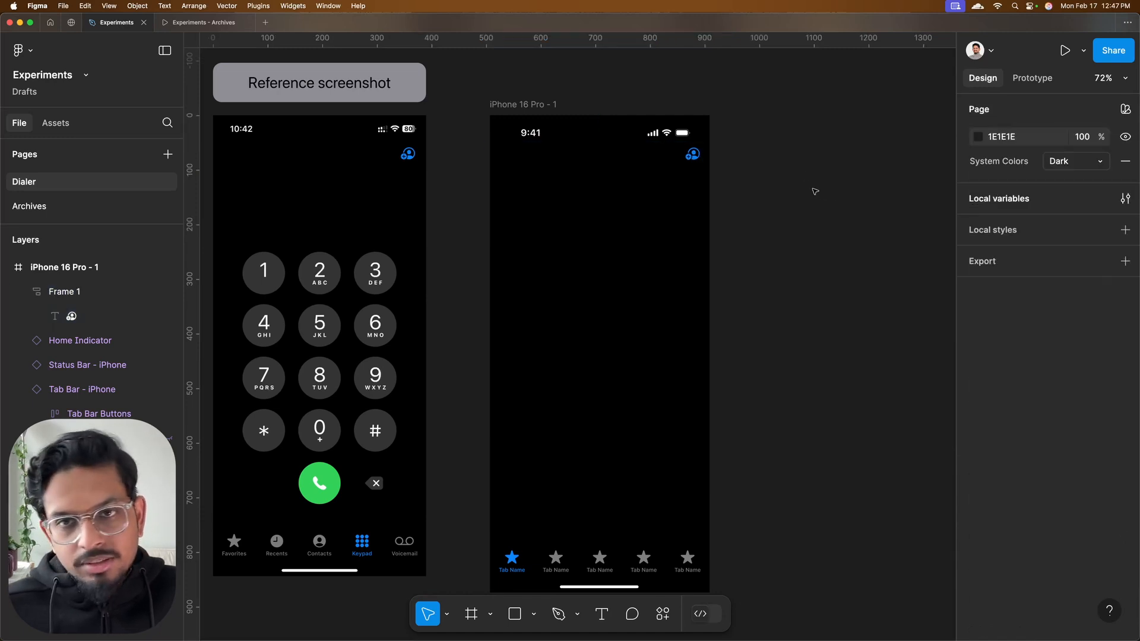
Name the five tabs of the iPhone tab bar Favorites, Recents, Contacts, Keypad and Voicemail
{"action": "scroll", "coordinate": [793, 171], "scroll_direction": "down", "scroll_amount": 2}
{"action": "scroll", "coordinate": [599, 434], "scroll_direction": "up", "scroll_amount": 3}
{"action": "left_click", "coordinate": [556, 518]}
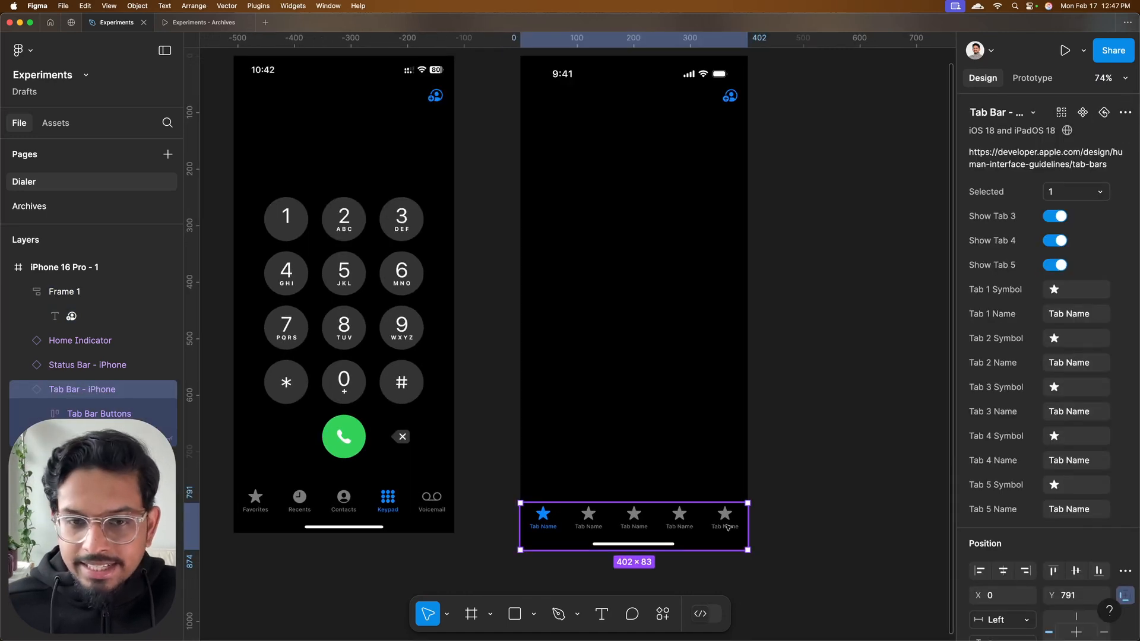
{"action": "scroll", "coordinate": [725, 524], "scroll_direction": "up", "scroll_amount": 1}
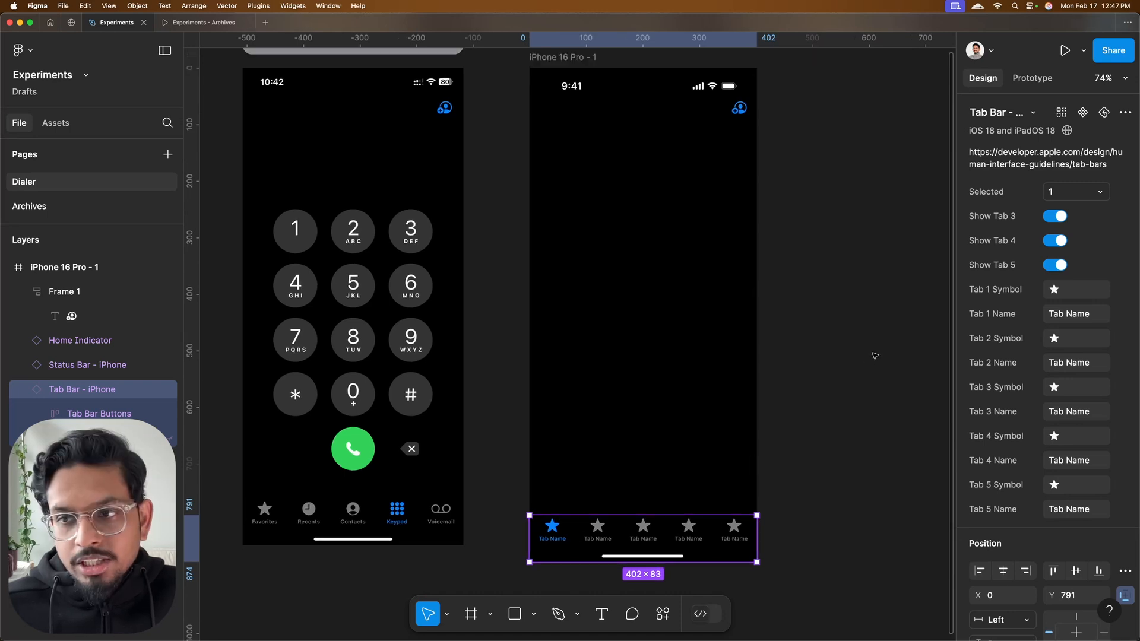
{"action": "left_click", "coordinate": [1065, 315]}
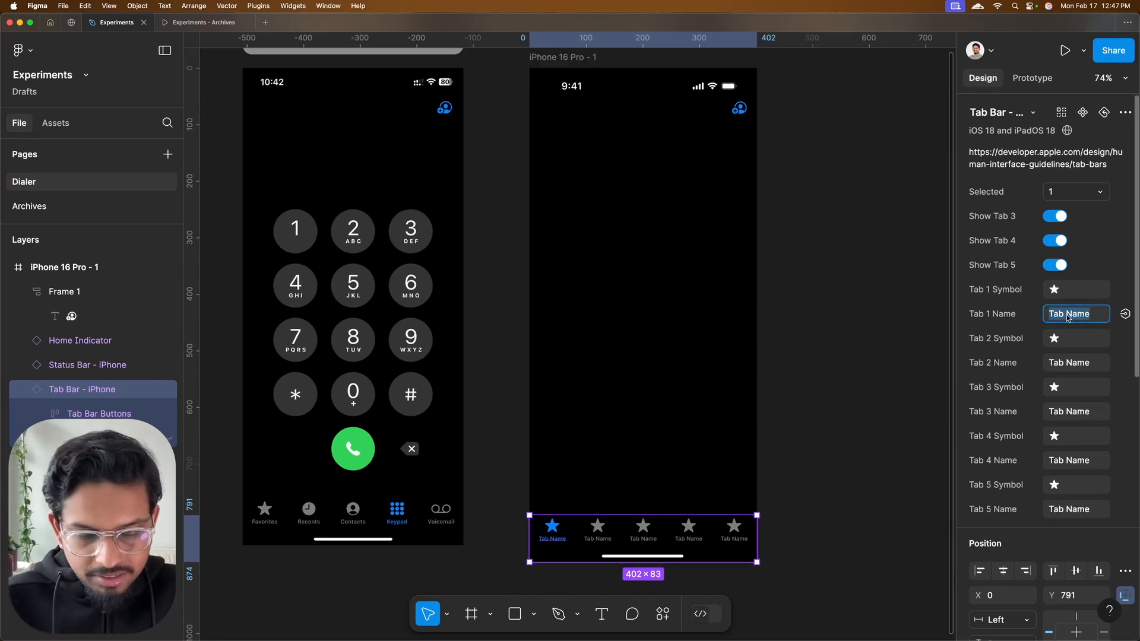
{"action": "type", "text": "Favorites"}
{"action": "key", "text": "Tab"}
{"action": "type", "text": "Recents"}
{"action": "key", "text": "Tab"}
{"action": "type", "text": "Contacts"}
{"action": "key", "text": "Tab"}
{"action": "type", "text": "Keypad"}
{"action": "key", "text": "Tab"}
{"action": "type", "text": "Voicemail"}
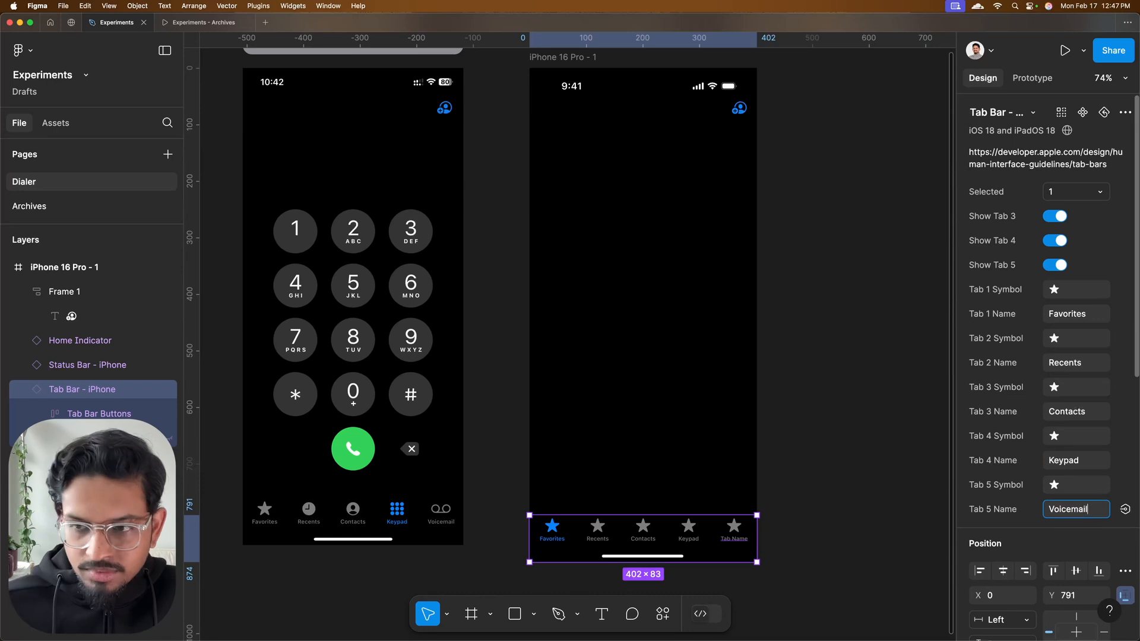
{"action": "left_click", "coordinate": [841, 380]}
{"action": "left_click", "coordinate": [667, 536]}
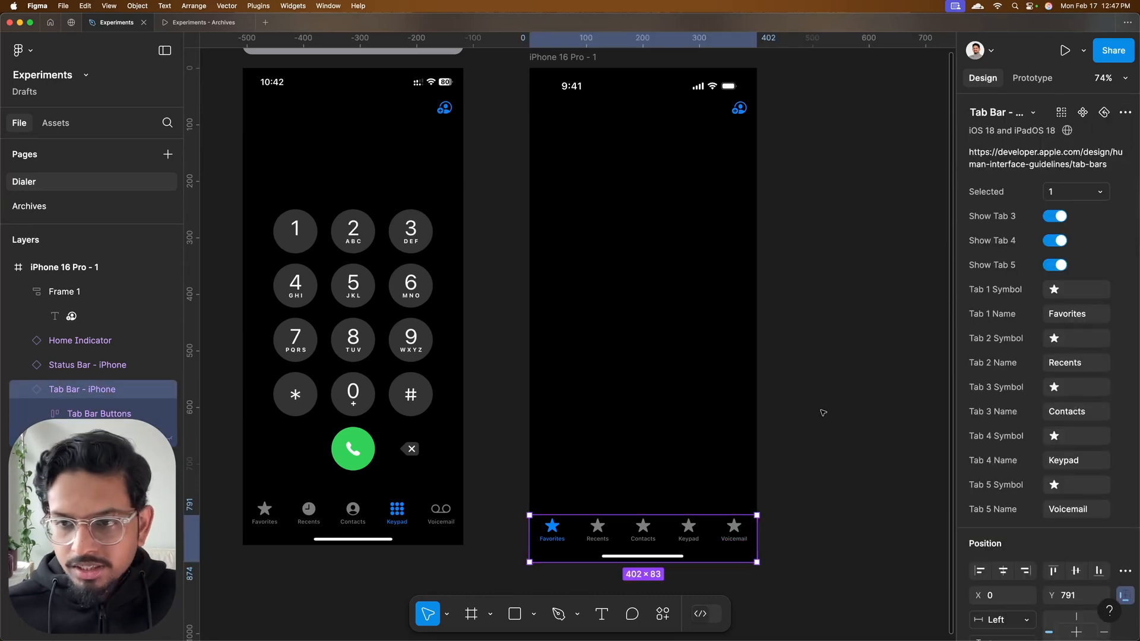
Set the selected tab of the iPhone tab bar to 4 so Keypad is highlighted
{"action": "scroll", "coordinate": [822, 413], "scroll_direction": "right", "scroll_amount": 1}
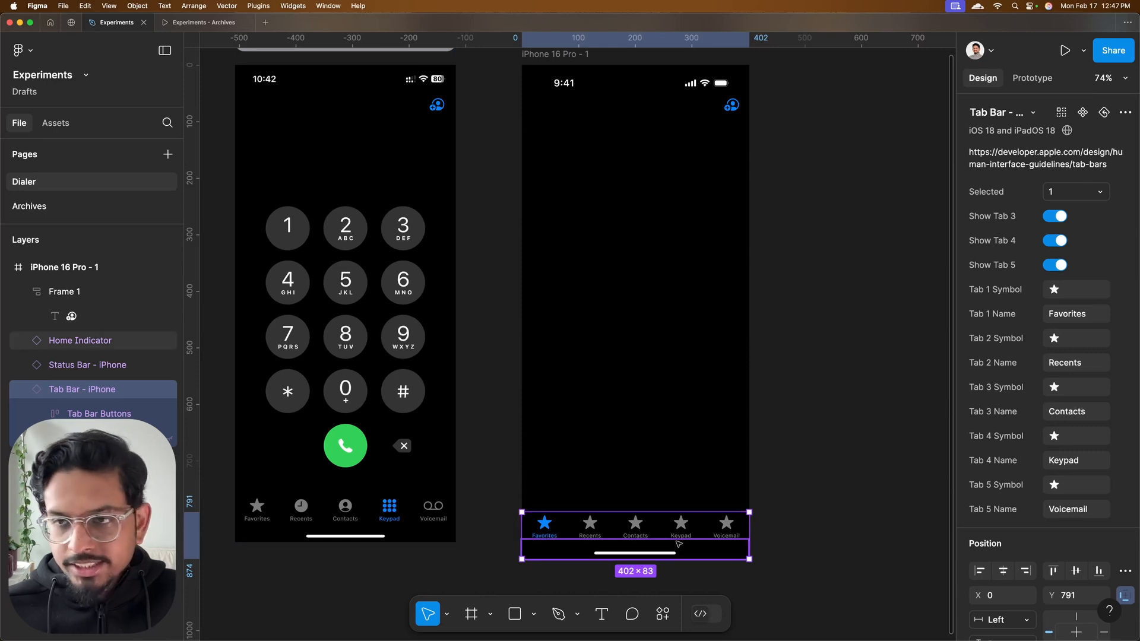
{"action": "left_click", "coordinate": [1075, 194]}
{"action": "left_click", "coordinate": [1067, 249]}
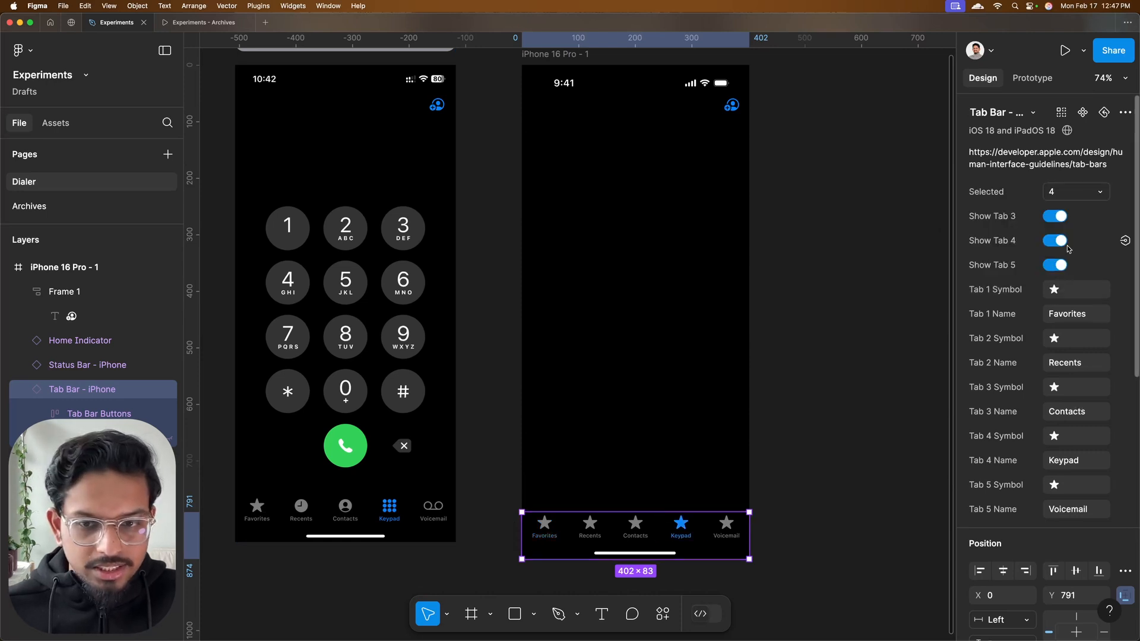
{"action": "left_click", "coordinate": [788, 445]}
Replace the placeholder tab bar stars with the clock, person, keypad and voicemail glyphs copied from the SF Symbols app, keeping the star for Favorites
{"action": "key", "text": "ctrl+Right"}
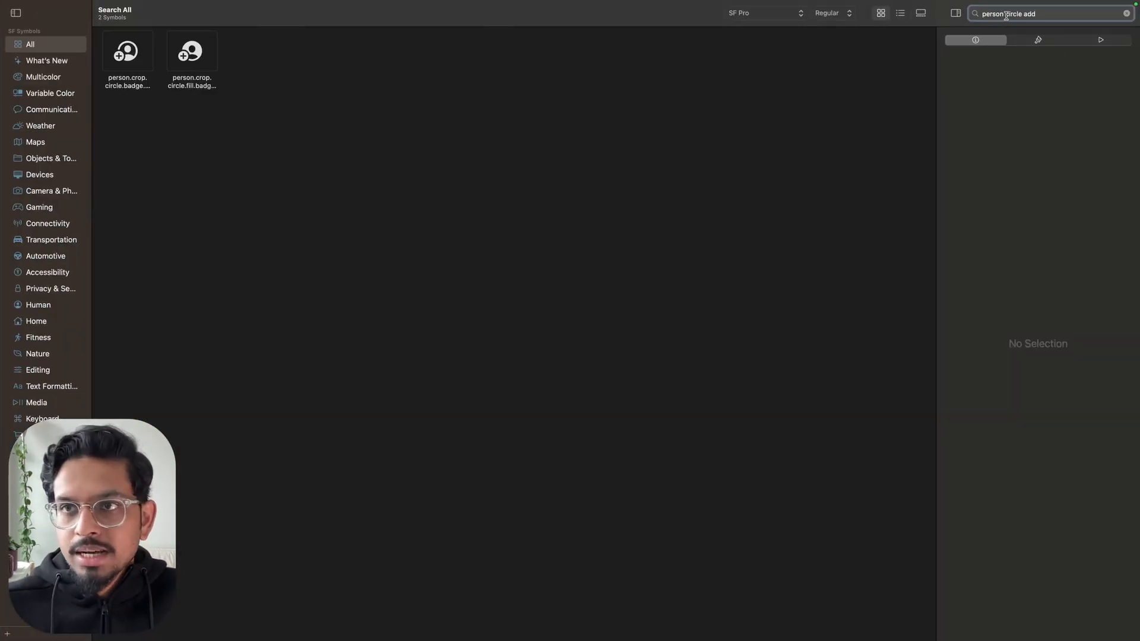
{"action": "right_click", "coordinate": [200, 55]}
{"action": "left_click", "coordinate": [225, 62]}
{"action": "key", "text": "ctrl+Left"}
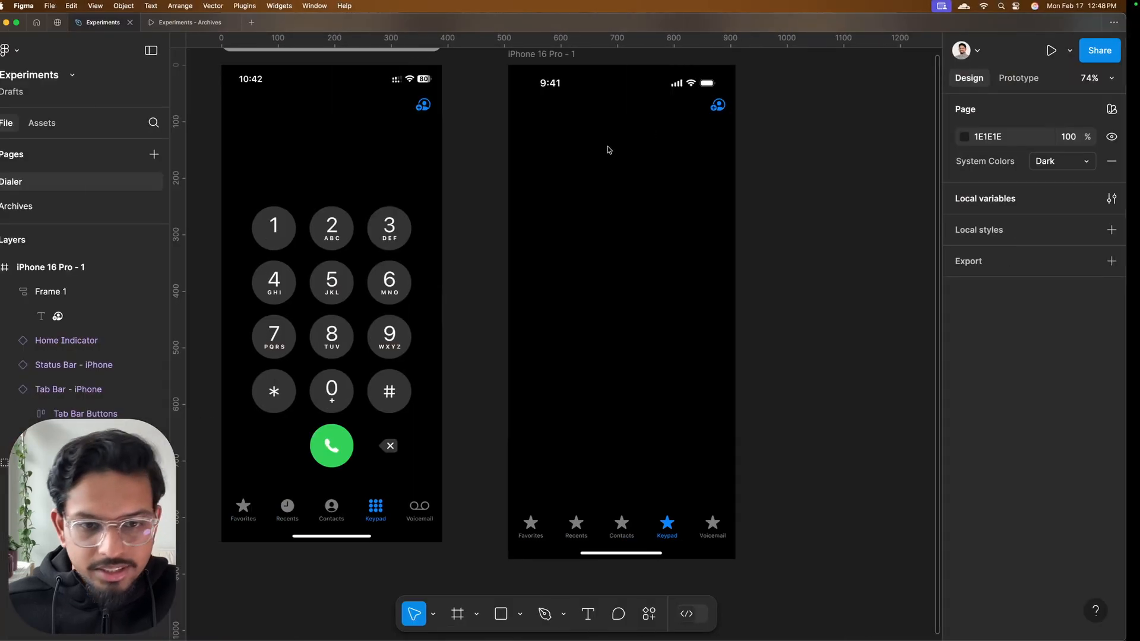
{"action": "left_click", "coordinate": [618, 525]}
{"action": "left_click_drag", "start_coordinate": [1070, 290], "coordinate": [1003, 292]}
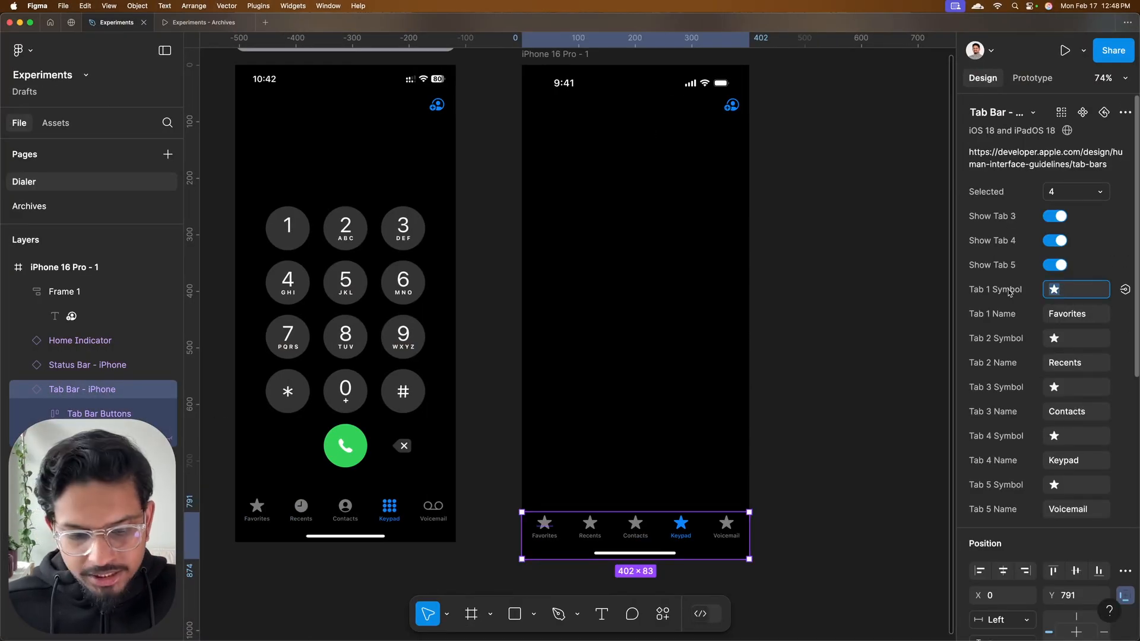
{"action": "left_click", "coordinate": [1060, 336]}
{"action": "key", "text": "ctrl+Right"}
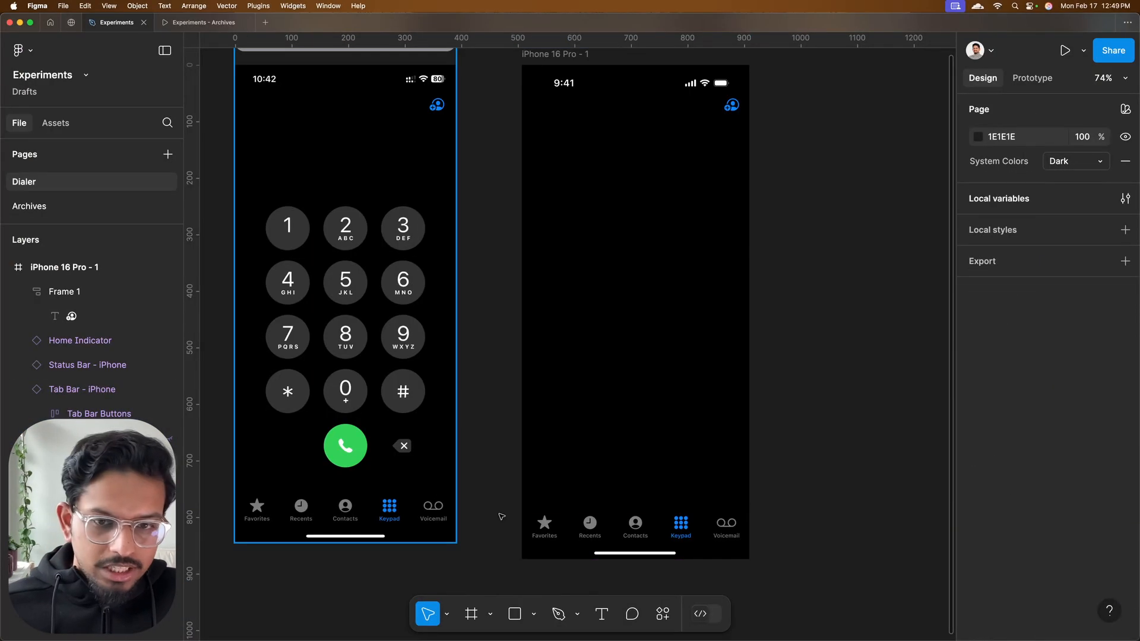
Examine the layout of the keypad buttons, call button and delete key in the reference screenshot
{"action": "scroll", "coordinate": [635, 527], "scroll_direction": "up", "scroll_amount": 2}
{"action": "scroll", "coordinate": [635, 527], "scroll_direction": "left", "scroll_amount": 1}
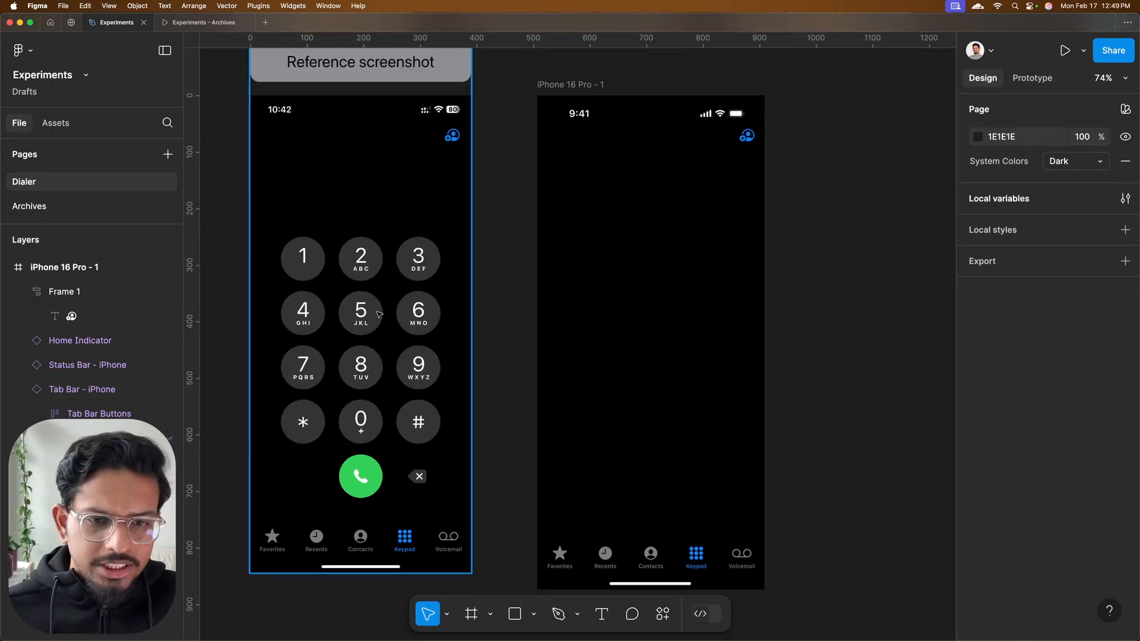
{"action": "left_click", "coordinate": [643, 216]}
{"action": "scroll", "coordinate": [305, 273], "scroll_direction": "up", "scroll_amount": 5}
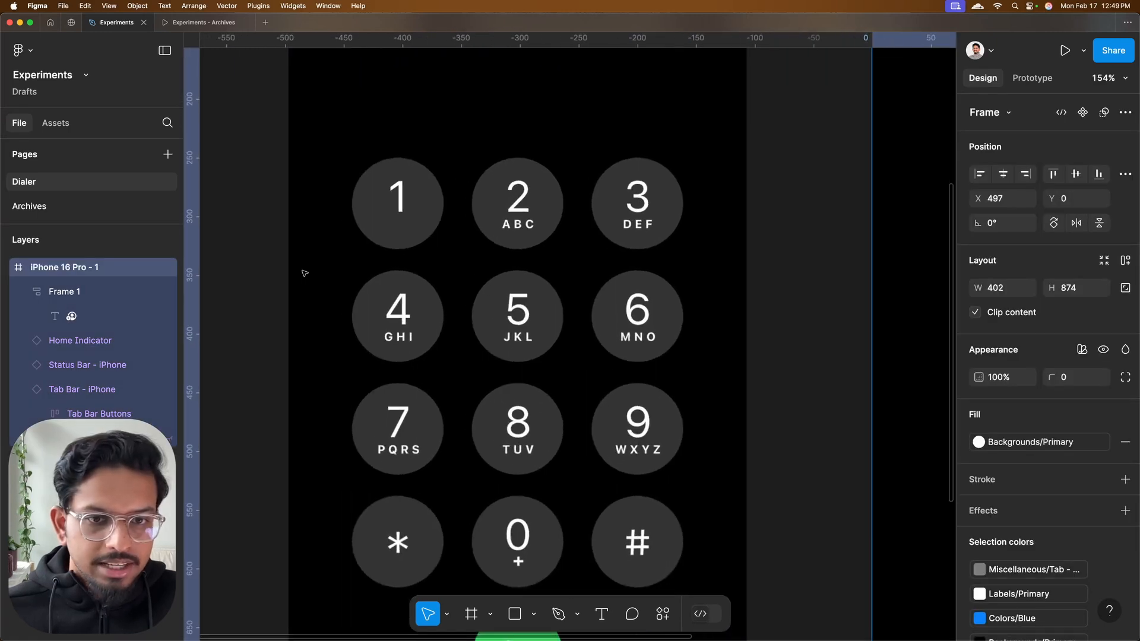
{"action": "scroll", "coordinate": [423, 136], "scroll_direction": "down", "scroll_amount": 2}
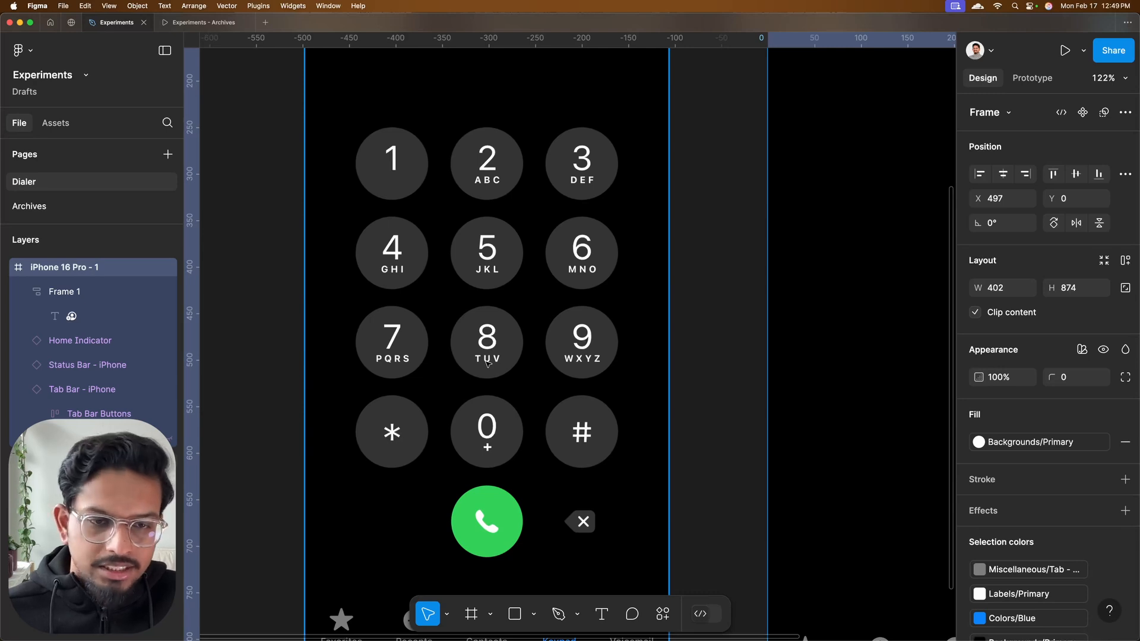
{"action": "scroll", "coordinate": [486, 360], "scroll_direction": "down", "scroll_amount": 4}
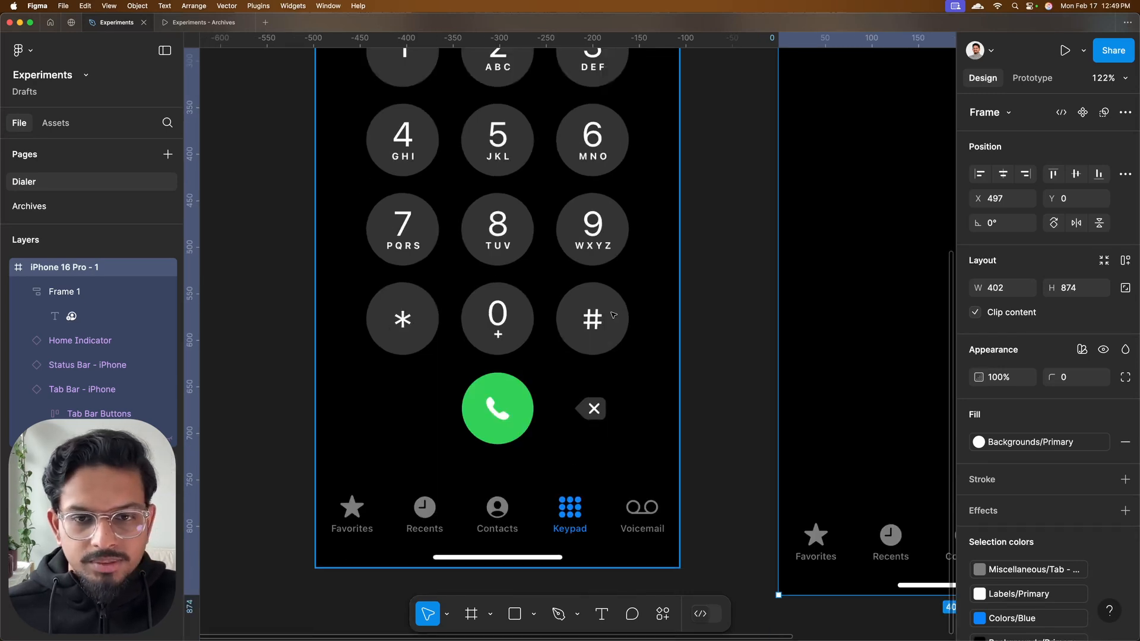
{"action": "scroll", "coordinate": [499, 363], "scroll_direction": "down", "scroll_amount": 7}
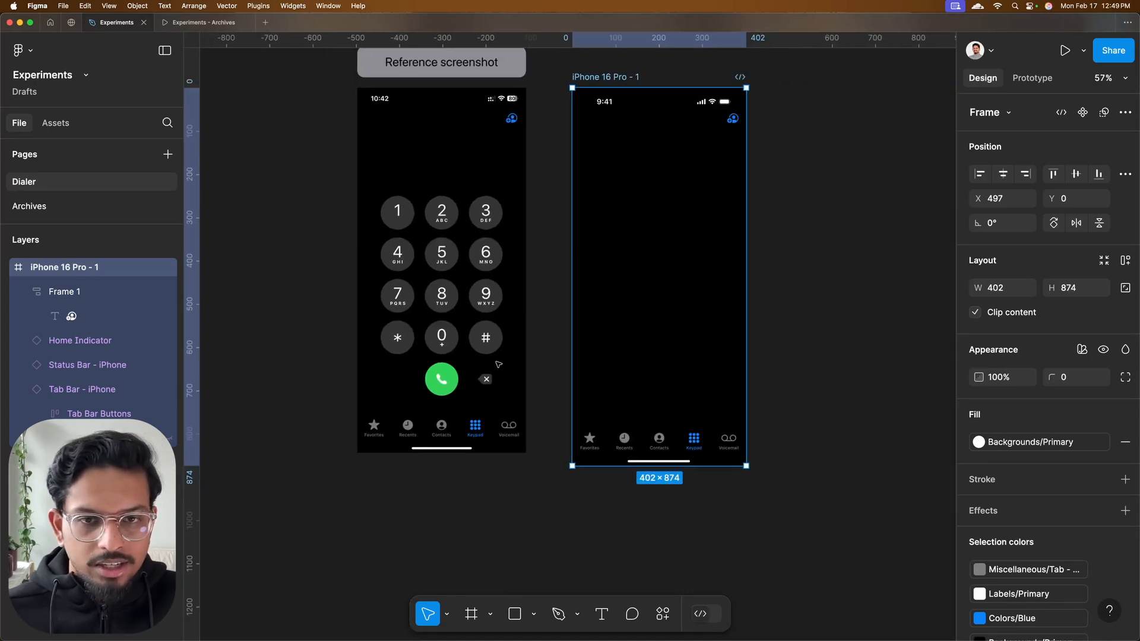
Move the iPhone 16 Pro - 1 frame farther from the reference screenshot, to X 732
{"action": "left_click", "coordinate": [555, 350]}
{"action": "scroll", "coordinate": [554, 350], "scroll_direction": "right", "scroll_amount": 1}
{"action": "left_click", "coordinate": [577, 97]}
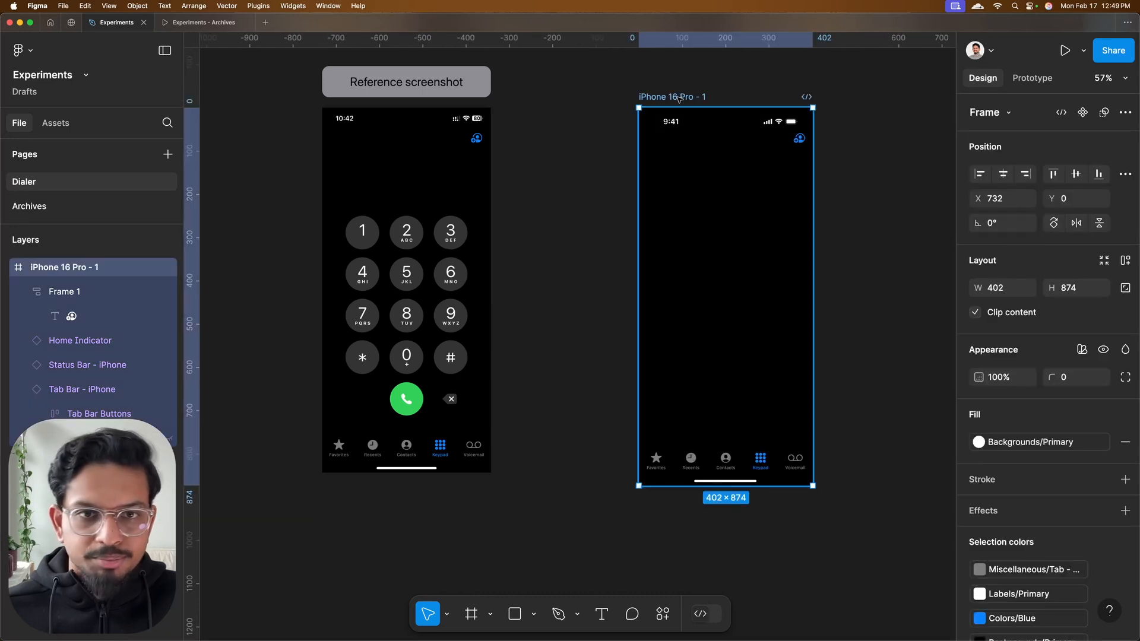
{"action": "left_click", "coordinate": [532, 226]}
Add a text layer reading "2" on the empty canvas between the reference screenshot and the iPhone frame
{"action": "scroll", "coordinate": [514, 251], "scroll_direction": "up", "scroll_amount": 5}
{"action": "key", "text": "t"}
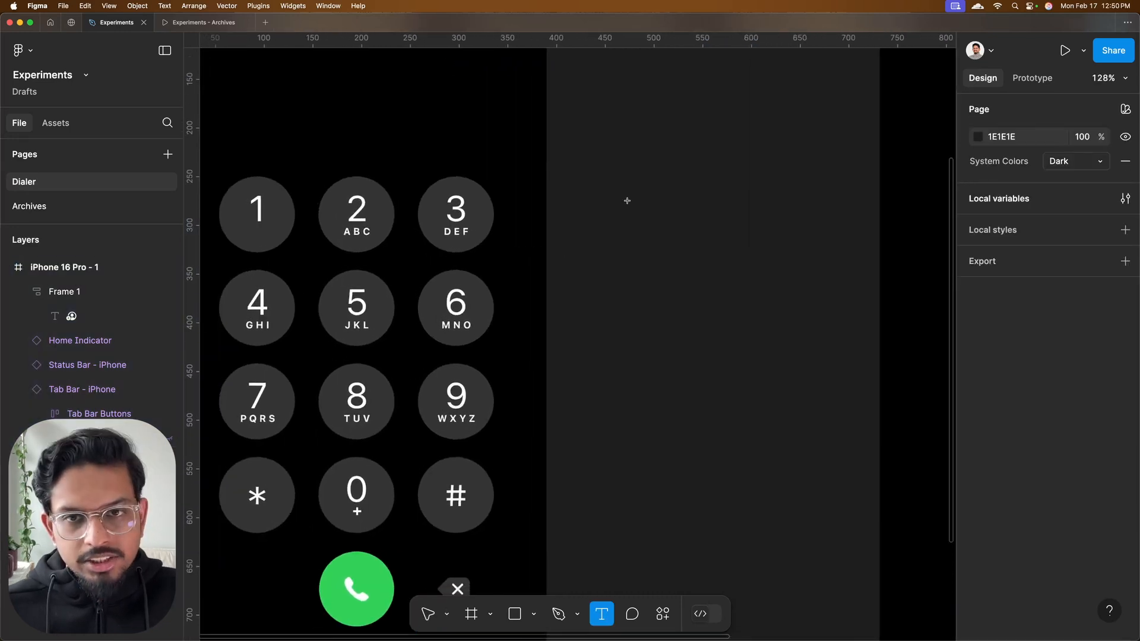
{"action": "left_click", "coordinate": [626, 201]}
{"action": "type", "text": "2"}
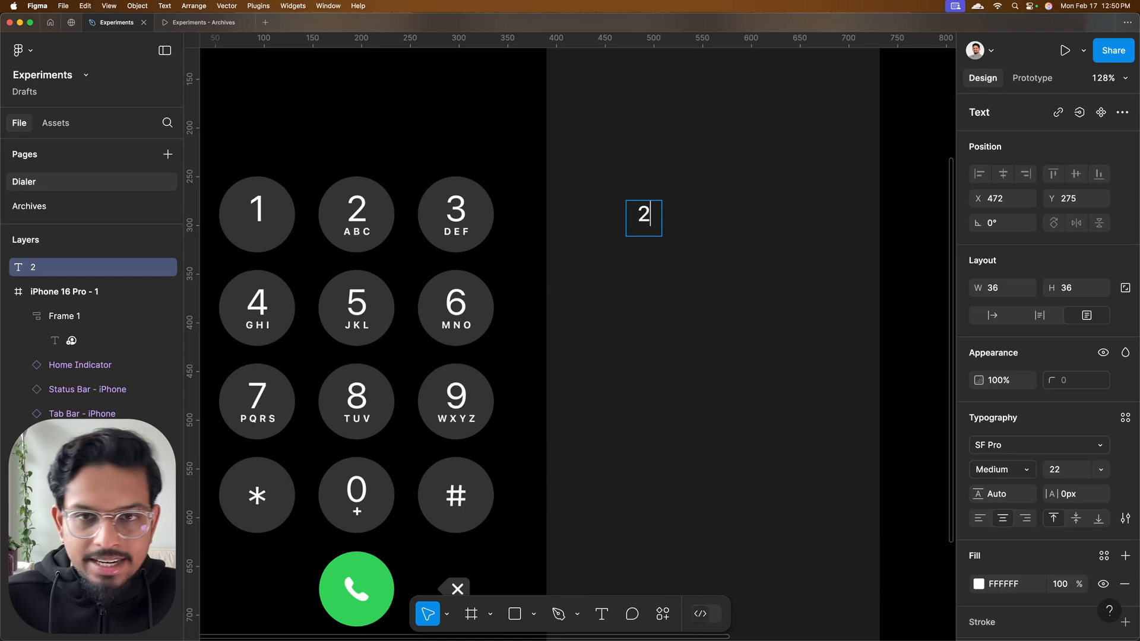
{"action": "key", "text": "Escape"}
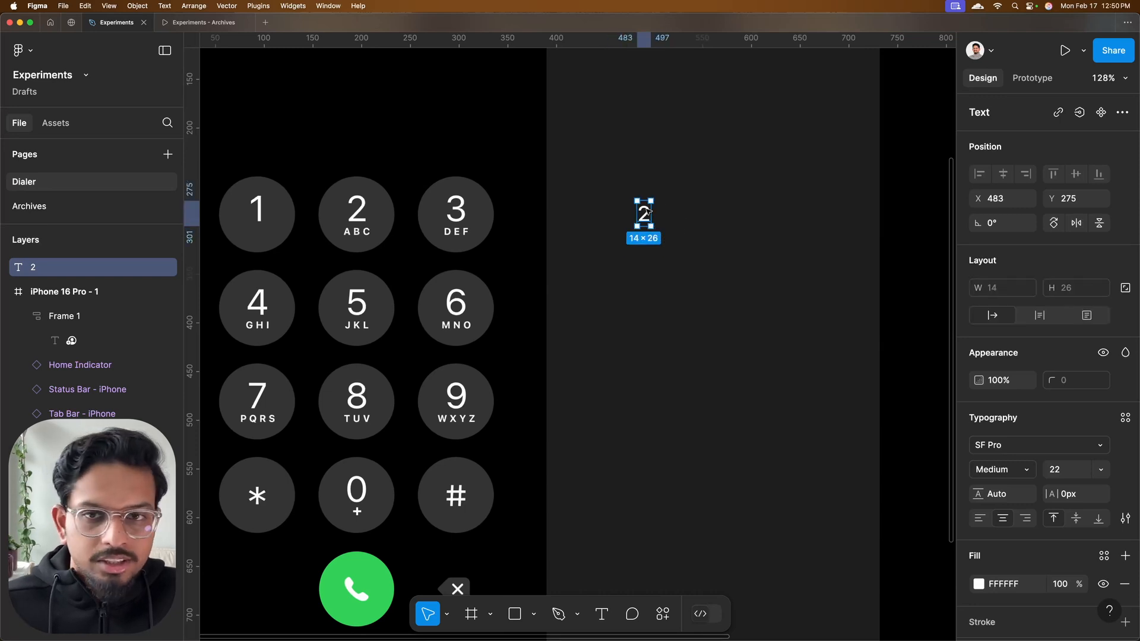
Duplicate the "2" text below itself, change the copy to "A B C", and wrap both texts in an auto layout frame
{"action": "mouse_move", "coordinate": [648, 210]}
{"action": "left_mouse_down"}
{"action": "mouse_move", "coordinate": [648, 197]}
{"action": "mouse_move", "coordinate": [649, 233]}
{"action": "left_mouse_up"}
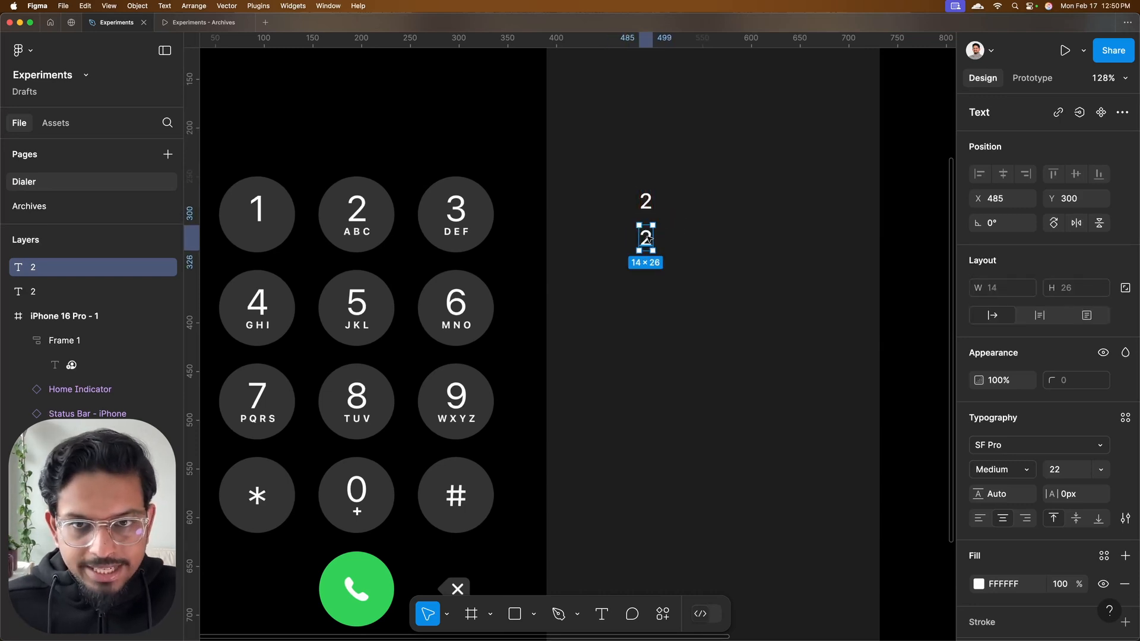
{"action": "key", "text": "Return"}
{"action": "type", "text": "A B"}
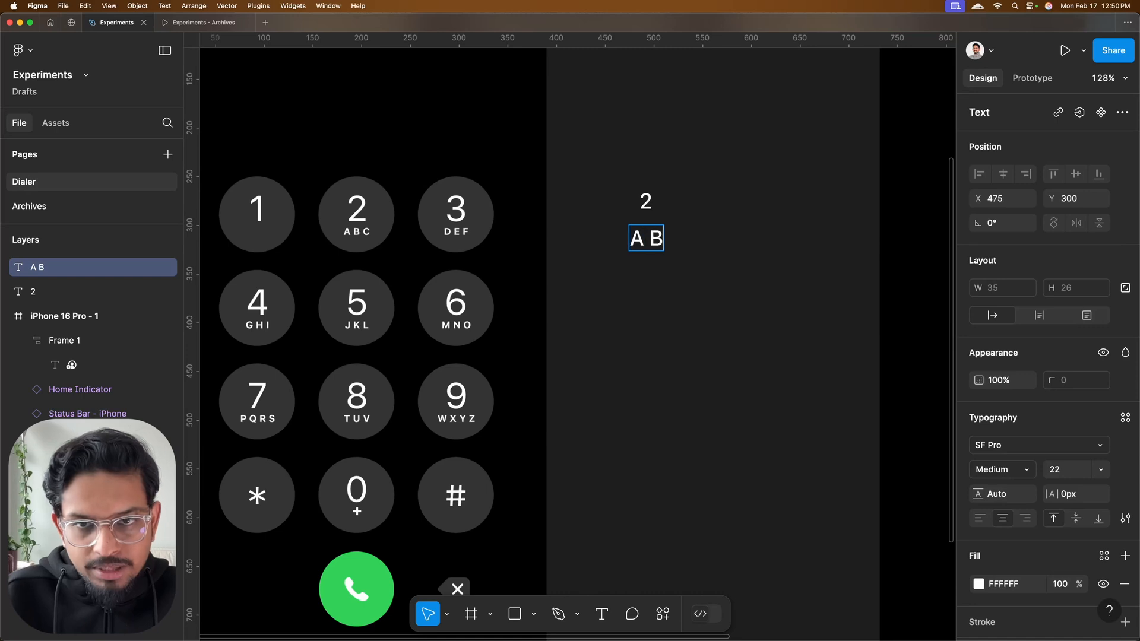
{"action": "type", "text": " C"}
{"action": "key", "text": "Escape"}
{"action": "left_click_drag", "start_coordinate": [649, 232], "coordinate": [650, 227]}
{"action": "left_click", "coordinate": [648, 202], "text": "shift"}
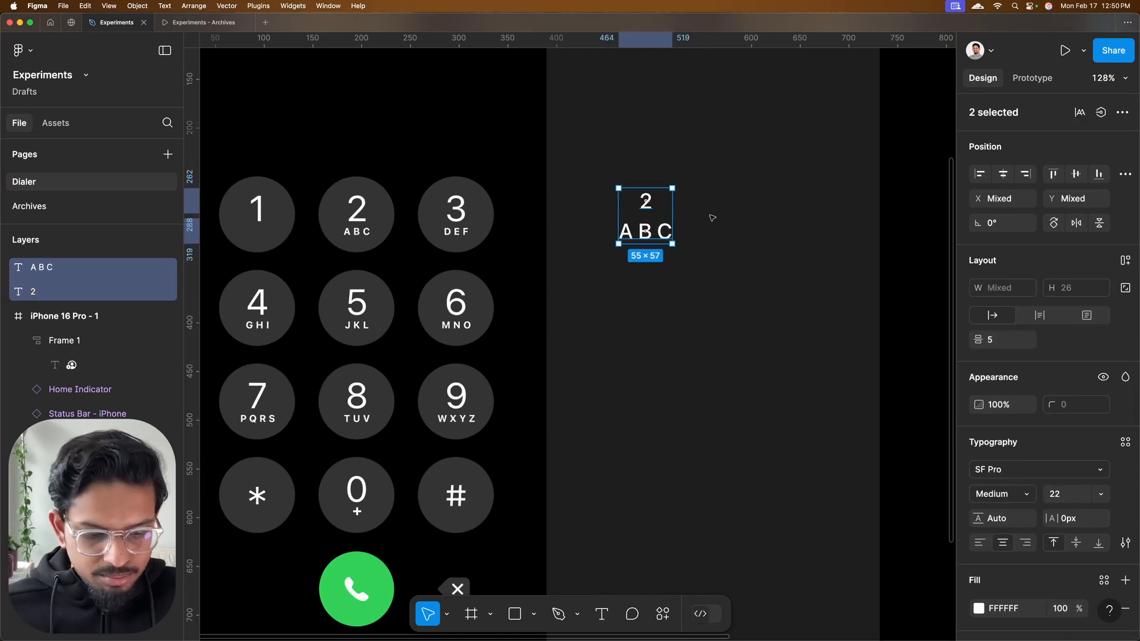
{"action": "key", "text": "shift+a"}
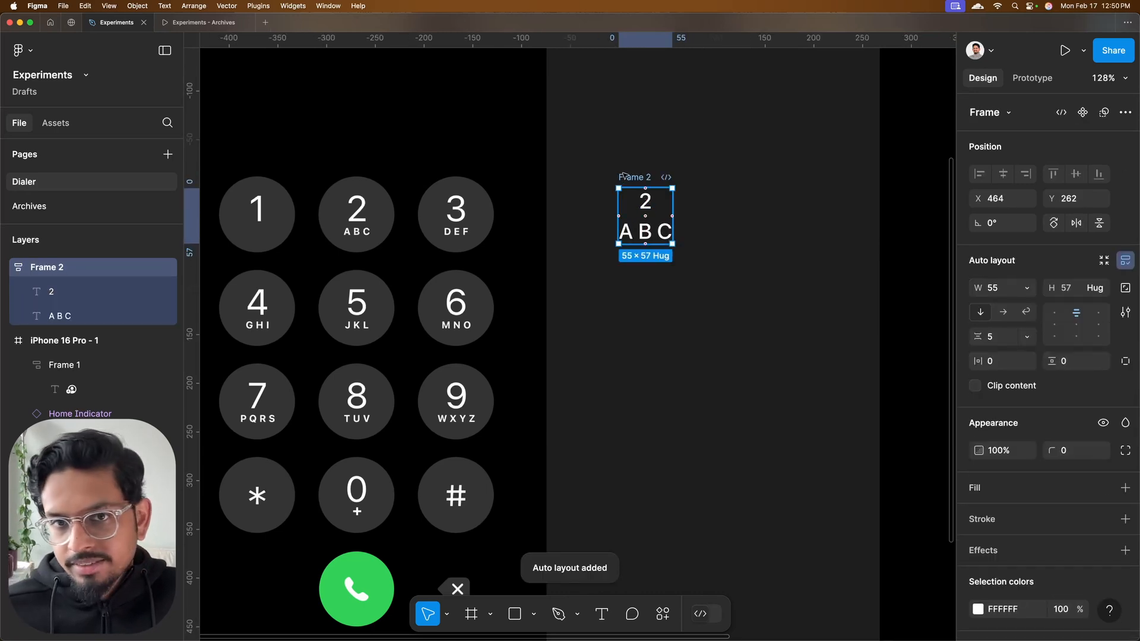
Fill the new key frame with the Fills/Primary library color and set its corner radius to 99
{"action": "scroll", "coordinate": [890, 451], "scroll_direction": "left", "scroll_amount": 2}
{"action": "left_click", "coordinate": [1104, 488]}
{"action": "scroll", "coordinate": [854, 475], "scroll_direction": "down", "scroll_amount": 5}
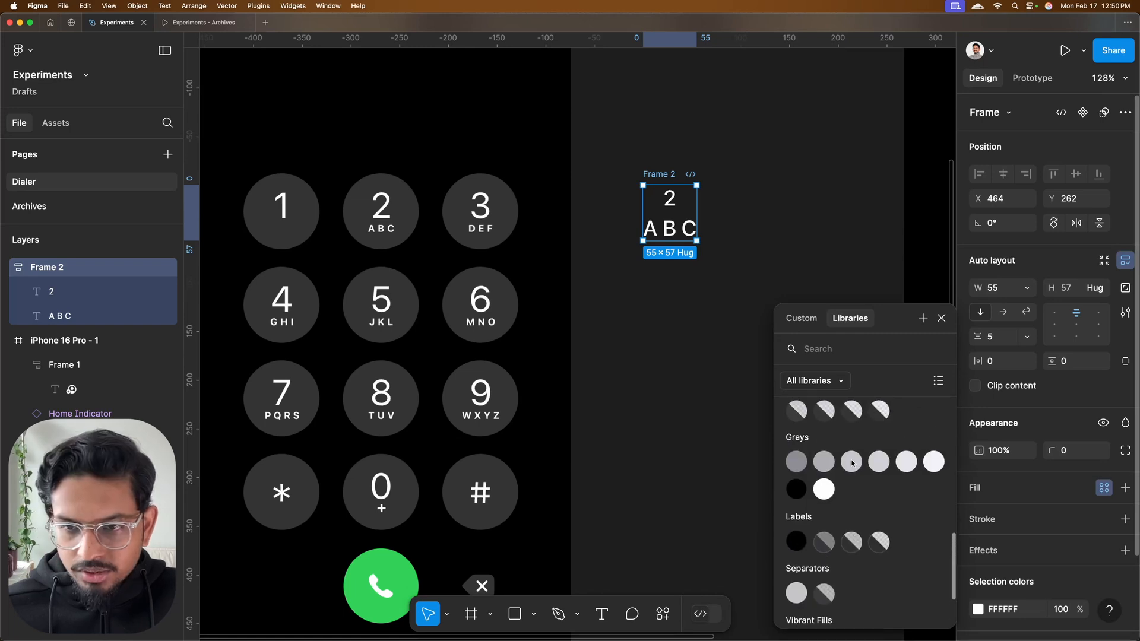
{"action": "scroll", "coordinate": [852, 463], "scroll_direction": "up", "scroll_amount": 1}
{"action": "left_click", "coordinate": [796, 485]}
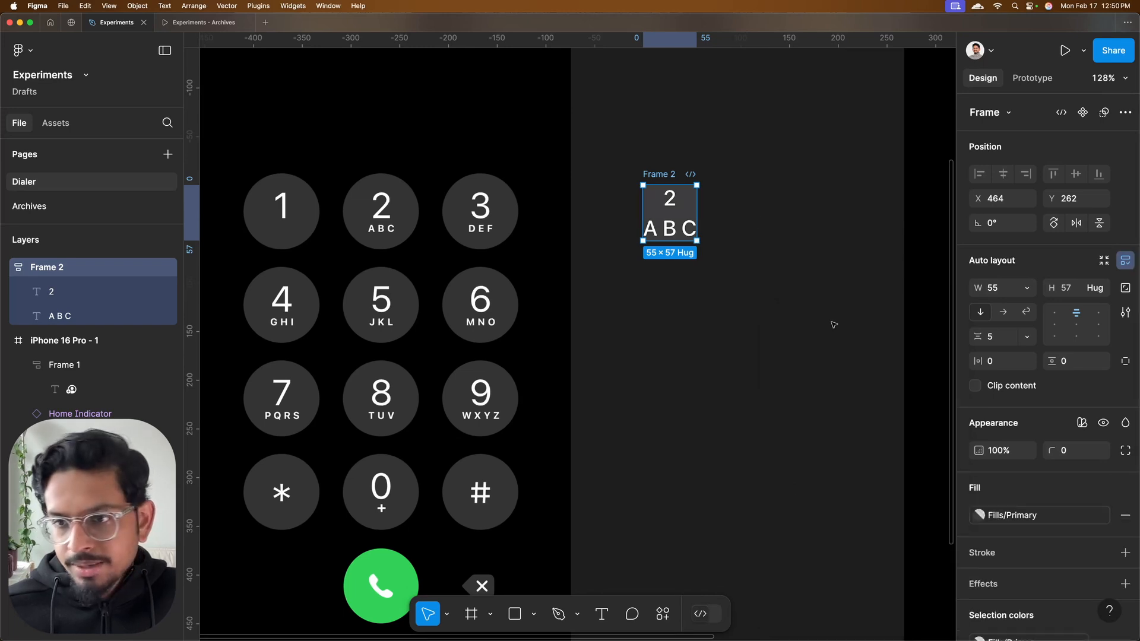
{"action": "left_click", "coordinate": [1090, 454]}
{"action": "type", "text": "99"}
{"action": "key", "text": "Return"}
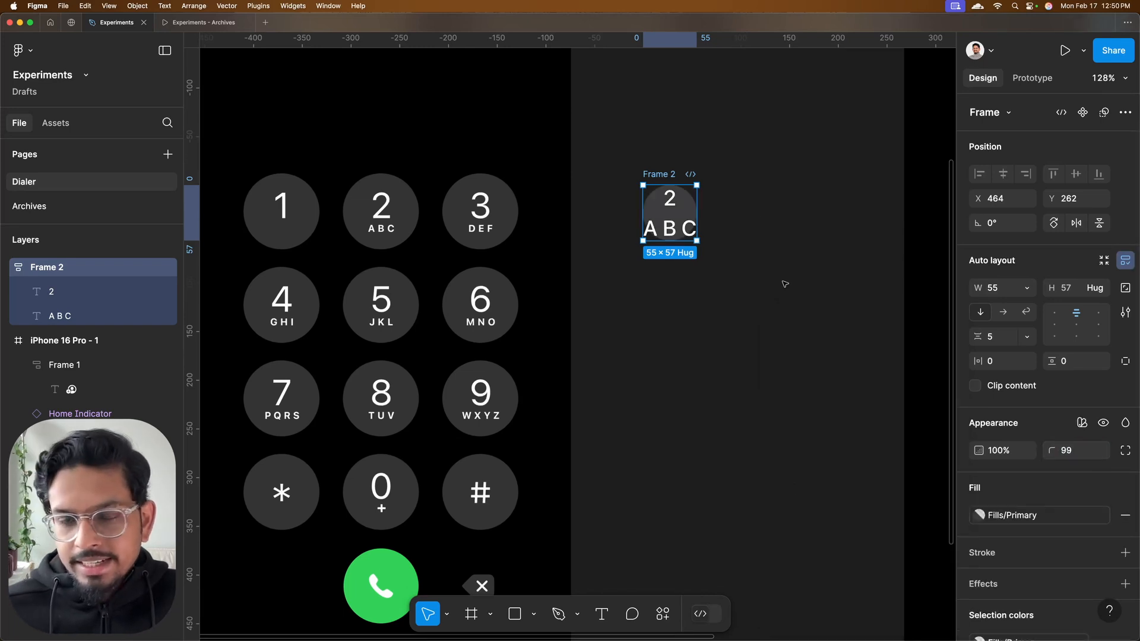
Place the key frame over the reference screenshot's 2 key at X 156, Y 250 and size it 80 by 80
{"action": "scroll", "coordinate": [783, 285], "scroll_direction": "left", "scroll_amount": 2}
{"action": "left_click_drag", "start_coordinate": [703, 184], "coordinate": [225, 193]}
{"action": "key", "text": "shift+2"}
{"action": "scroll", "coordinate": [623, 214], "scroll_direction": "down", "scroll_amount": 3}
{"action": "left_click", "coordinate": [1074, 289]}
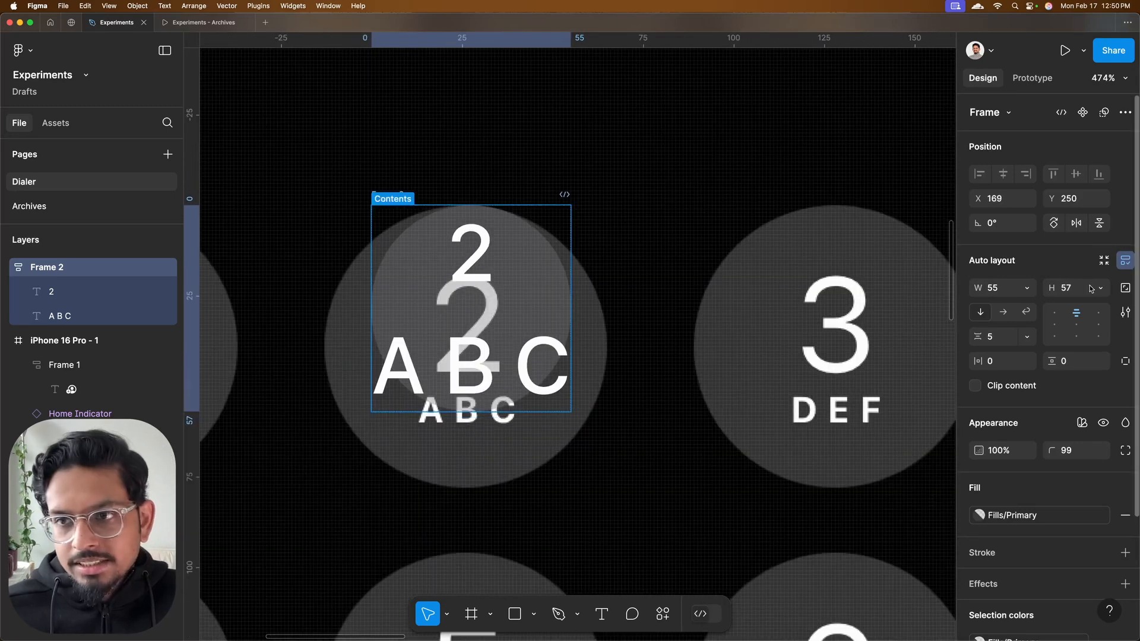
{"action": "type", "text": "80"}
{"action": "left_click", "coordinate": [1005, 292]}
{"action": "type", "text": "0"}
{"action": "left_click", "coordinate": [345, 209]}
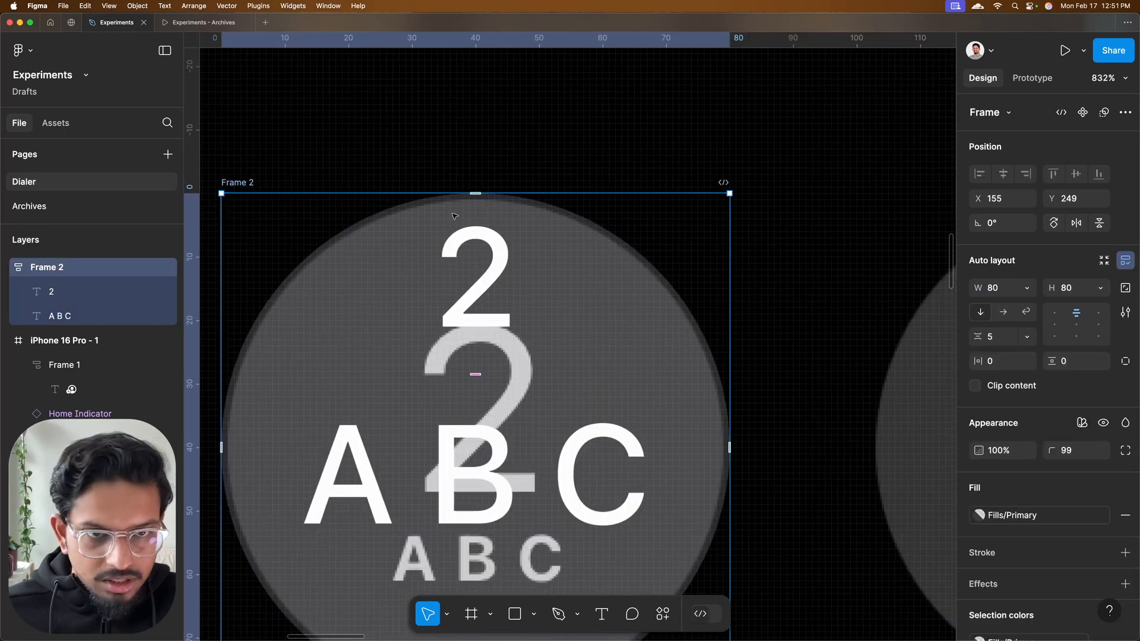
{"action": "key", "text": "Down"}
{"action": "key", "text": "Right"}
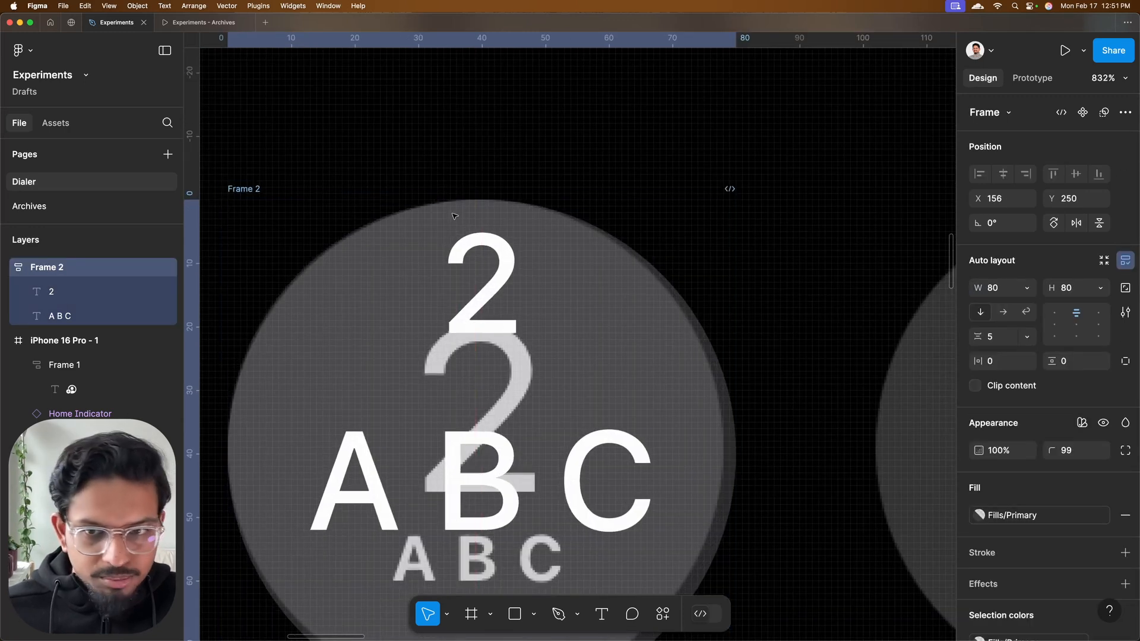
Reduce the key frame to 78 by 78 to match the reference circle and lock its aspect ratio
{"action": "scroll", "coordinate": [612, 190], "scroll_direction": "down", "scroll_amount": 3}
{"action": "left_click", "coordinate": [998, 287]}
{"action": "key", "text": "Down"}
{"action": "key", "text": "Down"}
{"action": "key", "text": "Tab"}
{"action": "key", "text": "Down"}
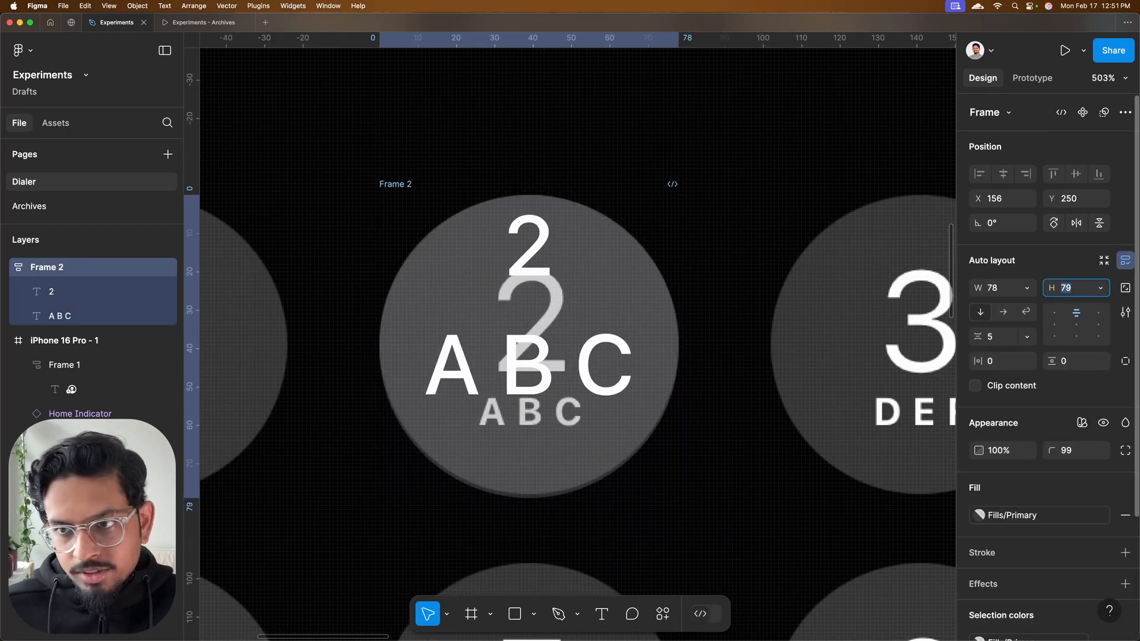
{"action": "key", "text": "Down"}
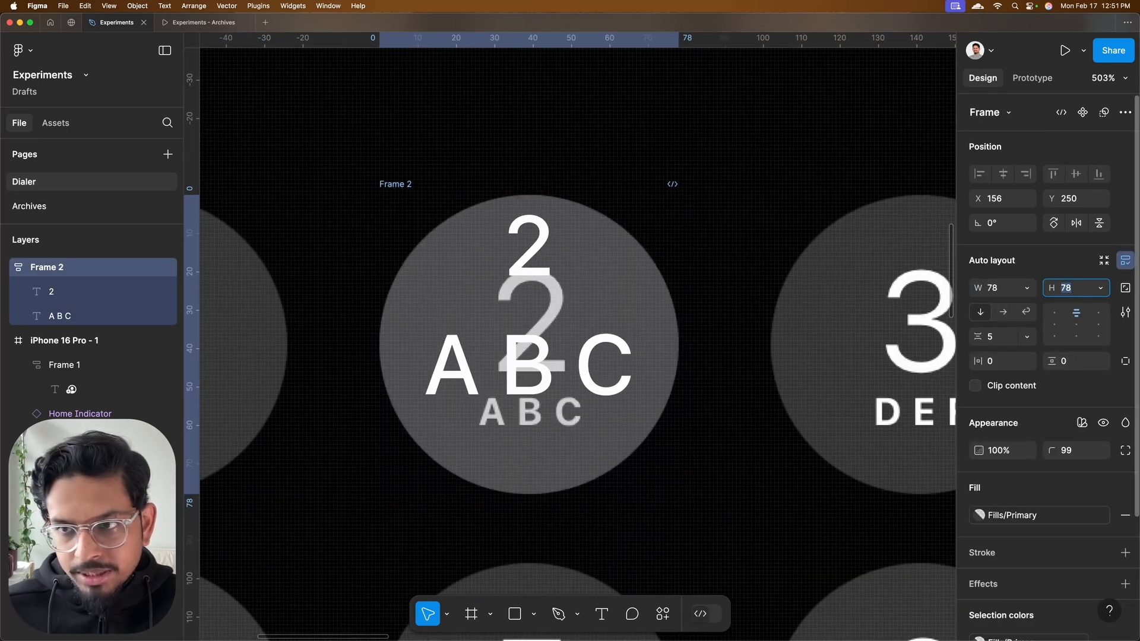
{"action": "left_click", "coordinate": [1125, 289]}
Rename the key frame to button and offset it from the reference 2 key to X 195, Y 250
{"action": "scroll", "coordinate": [510, 273], "scroll_direction": "down", "scroll_amount": 5}
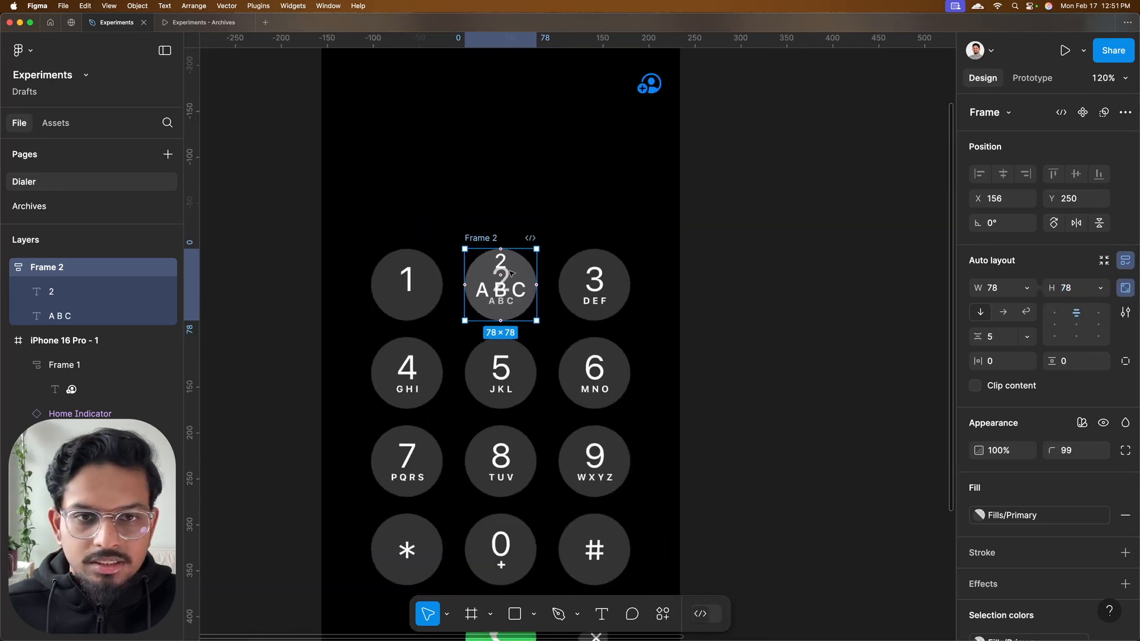
{"action": "left_click_drag", "start_coordinate": [419, 219], "coordinate": [455, 221]}
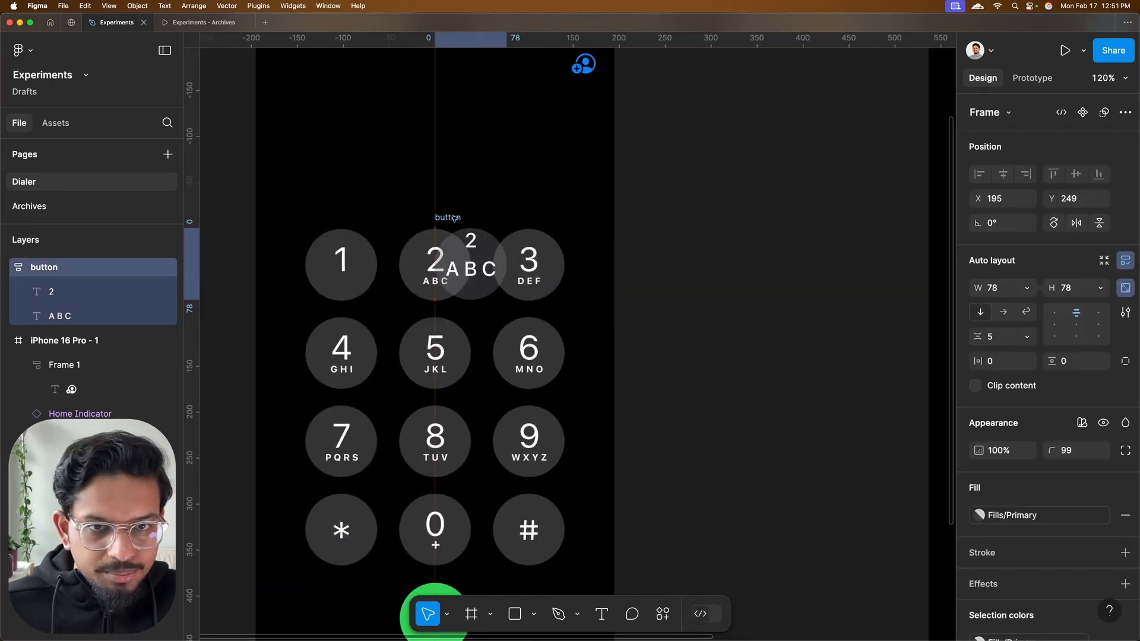
{"action": "scroll", "coordinate": [455, 221], "scroll_direction": "up", "scroll_amount": 5}
{"action": "scroll", "coordinate": [454, 221], "scroll_direction": "down", "scroll_amount": 1}
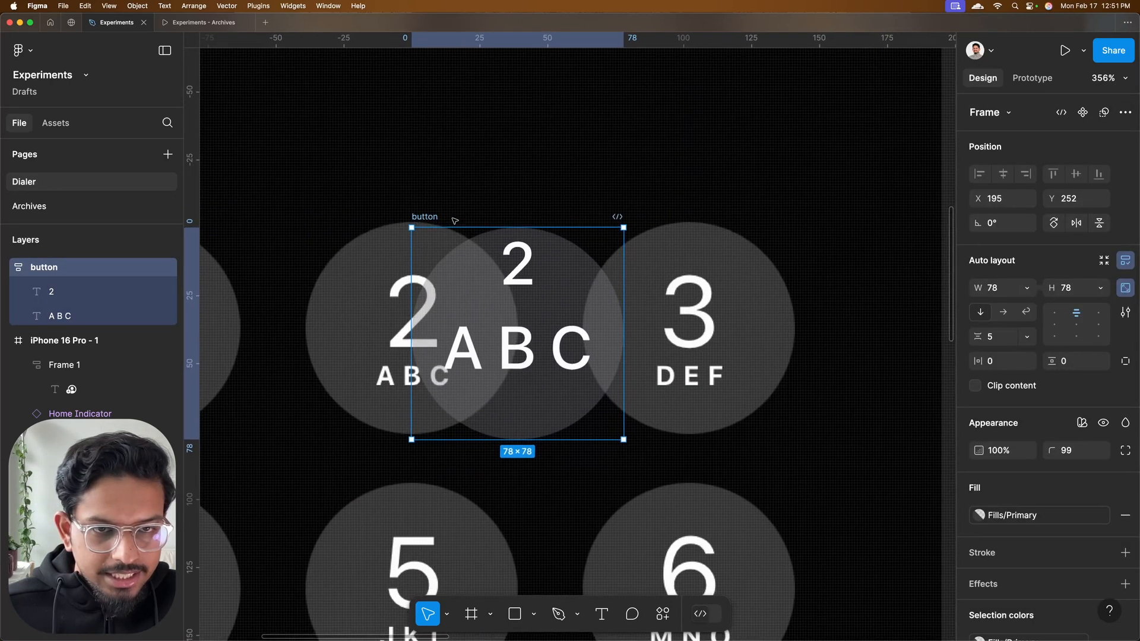
{"action": "scroll", "coordinate": [454, 221], "scroll_direction": "up", "scroll_amount": 3}
{"action": "scroll", "coordinate": [454, 221], "scroll_direction": "down", "scroll_amount": 1}
{"action": "key", "text": "Up"}
{"action": "key", "text": "Up"}
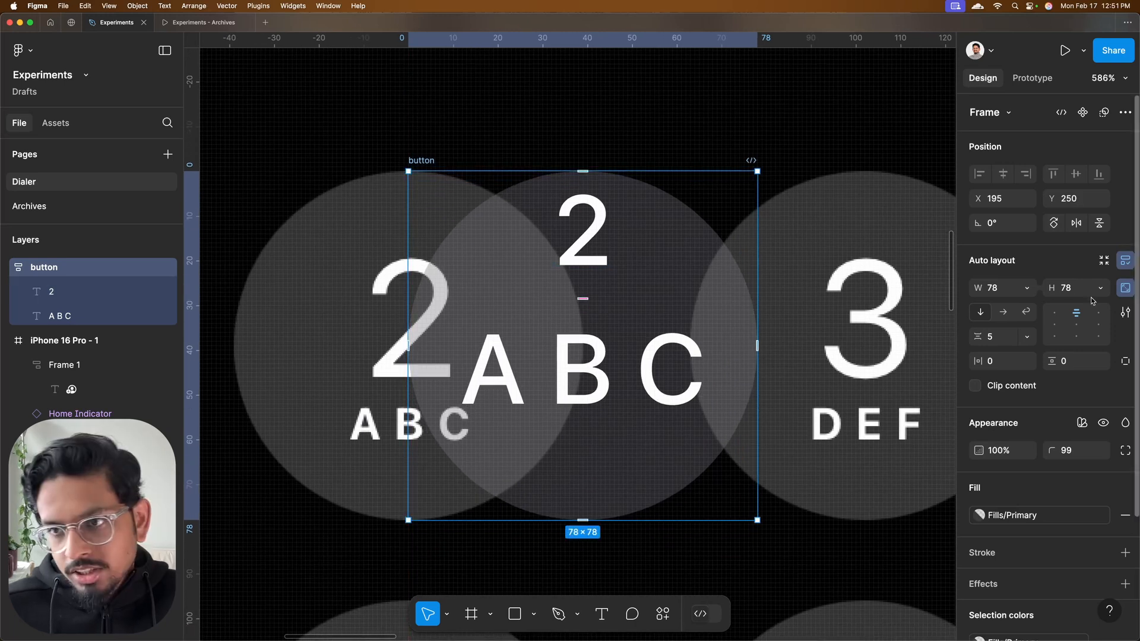
Center the button's contents vertically and apply the Large Title/Regular text style to its "2"
{"action": "left_click", "coordinate": [1076, 324]}
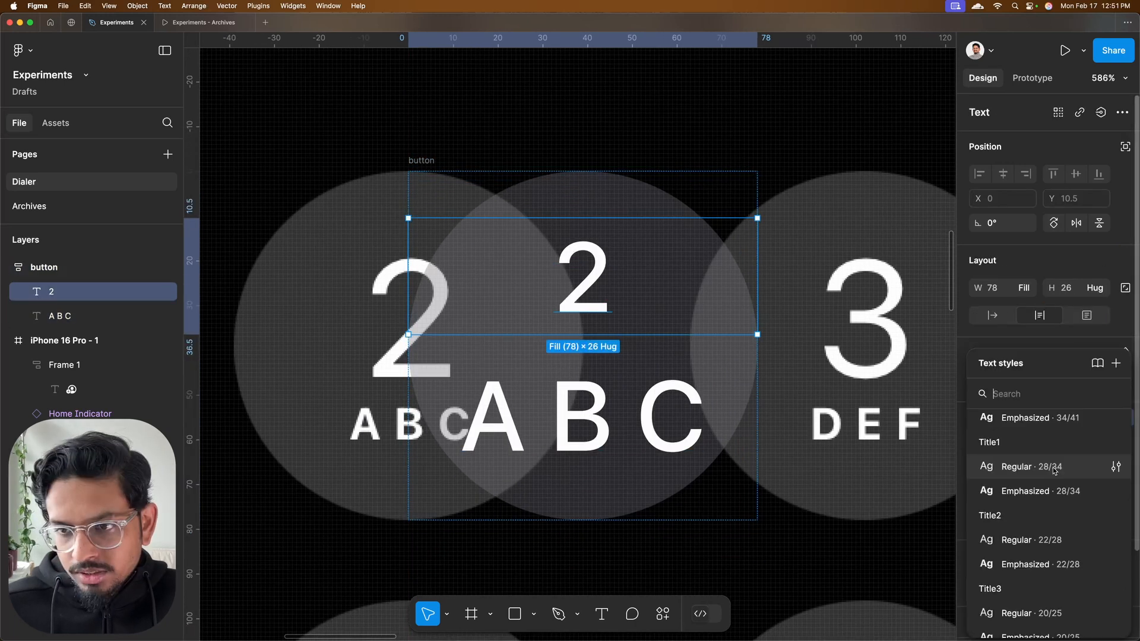
{"action": "left_click", "coordinate": [1053, 470]}
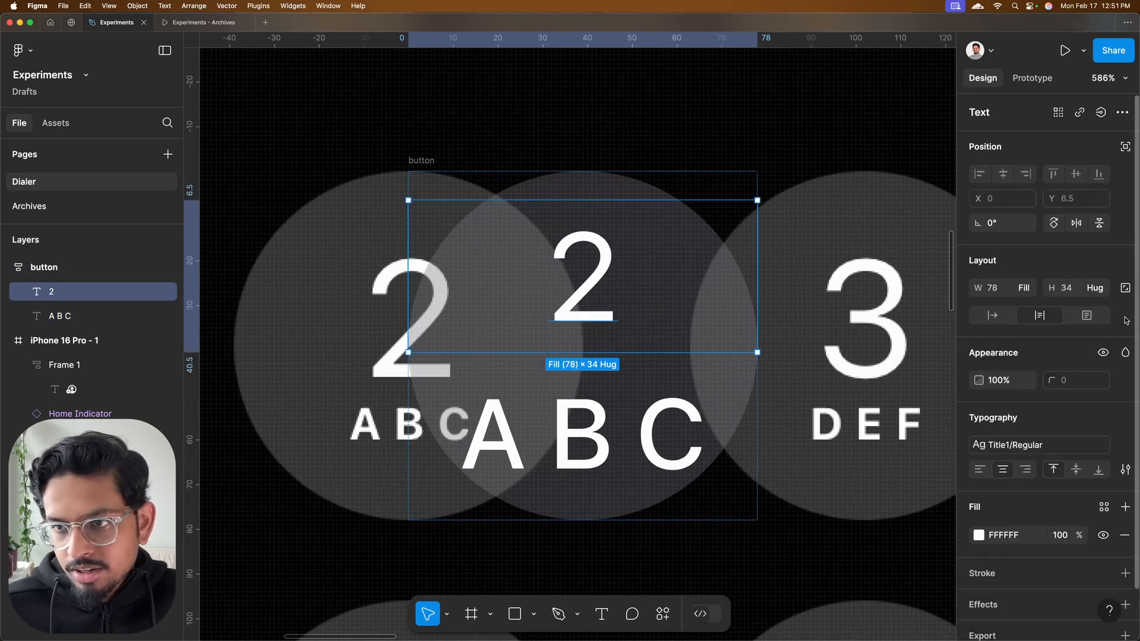
{"action": "left_click", "coordinate": [1021, 445]}
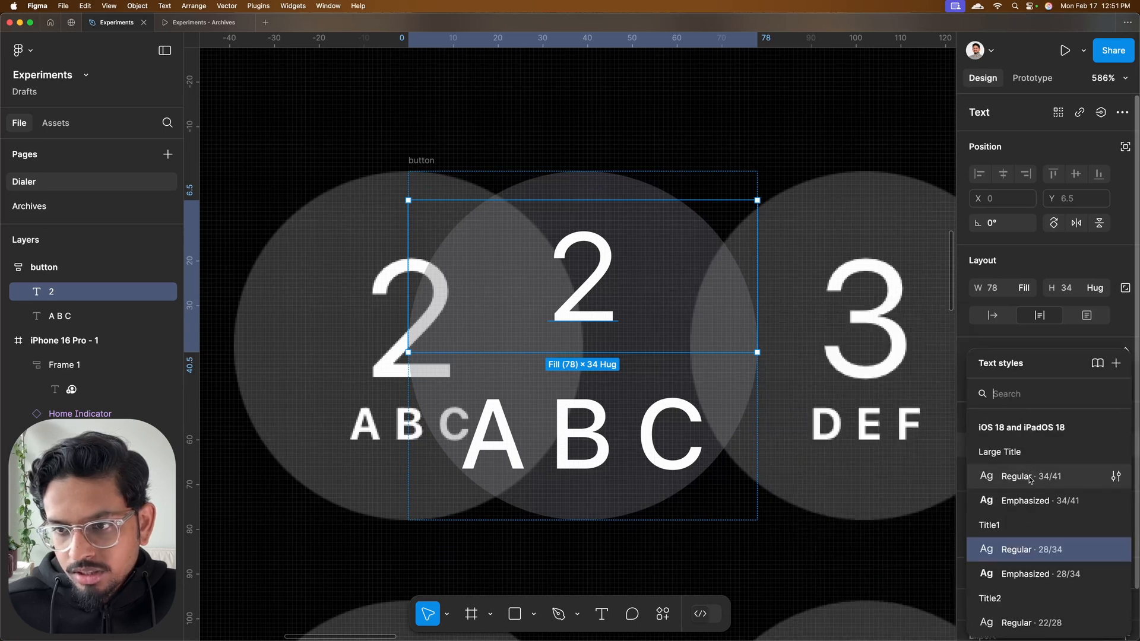
{"action": "left_click", "coordinate": [1030, 479]}
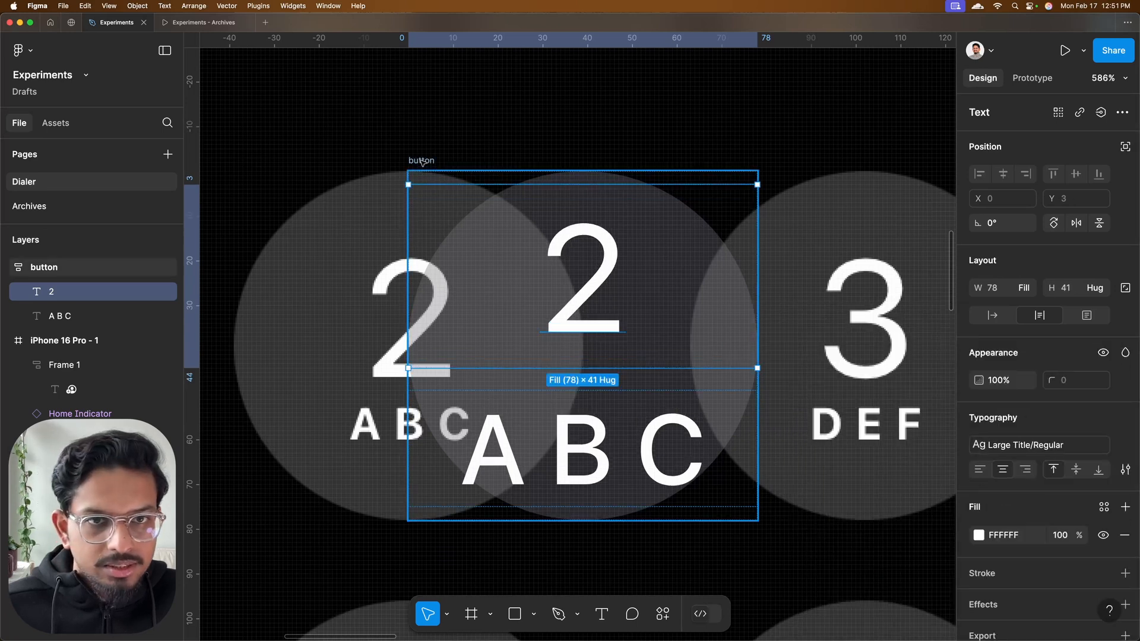
Move the button to X 171, Y 256 so its "2" sits beside the reference digit for size comparison
{"action": "left_click_drag", "start_coordinate": [406, 163], "coordinate": [300, 191]}
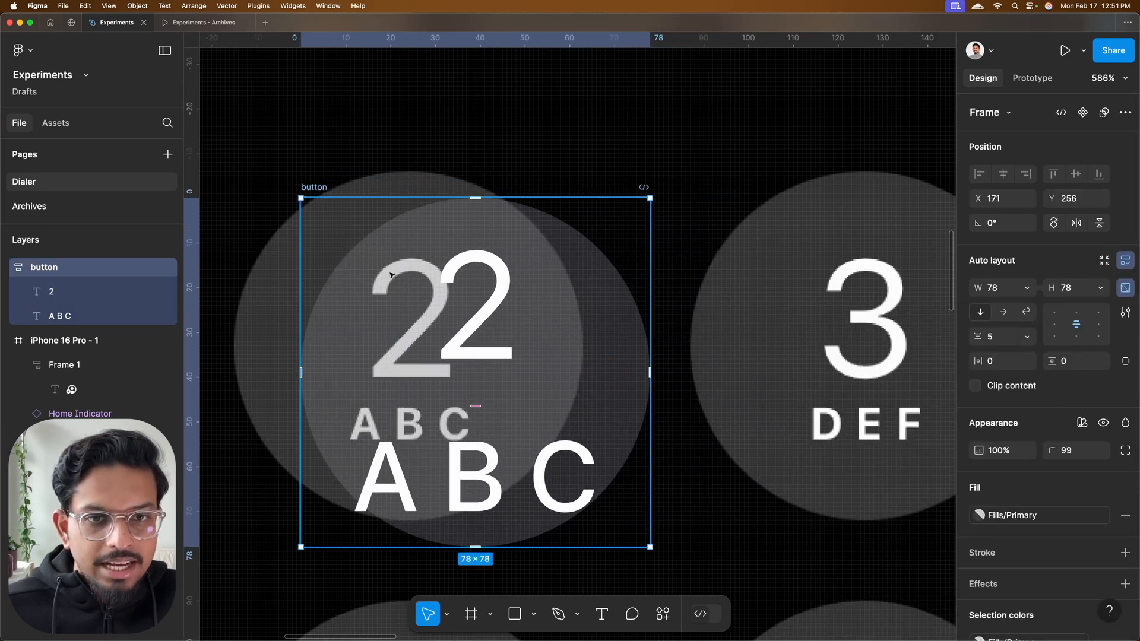
{"action": "scroll", "coordinate": [473, 293], "scroll_direction": "up", "scroll_amount": 5}
{"action": "scroll", "coordinate": [473, 292], "scroll_direction": "down", "scroll_amount": 3}
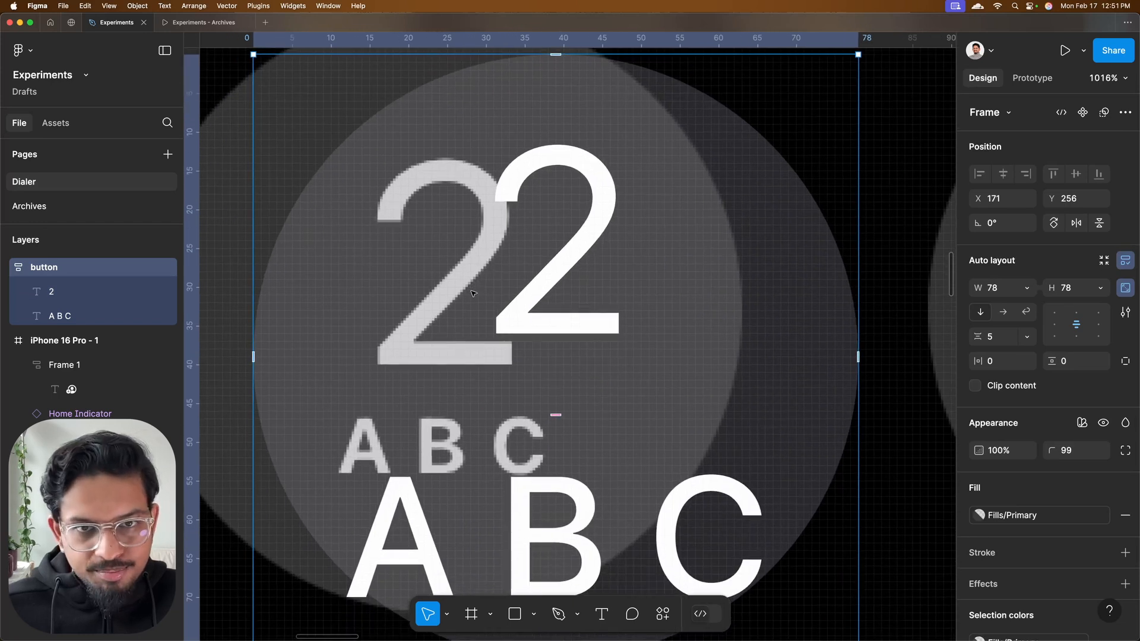
Detach the text style from the button's "2", set its font size to 37 and overlay it on the reference digit at X 156, Y 259
{"action": "key", "text": "Down"}
{"action": "key", "text": "Down"}
{"action": "scroll", "coordinate": [575, 267], "scroll_direction": "down", "scroll_amount": 5}
{"action": "left_click", "coordinate": [575, 267]}
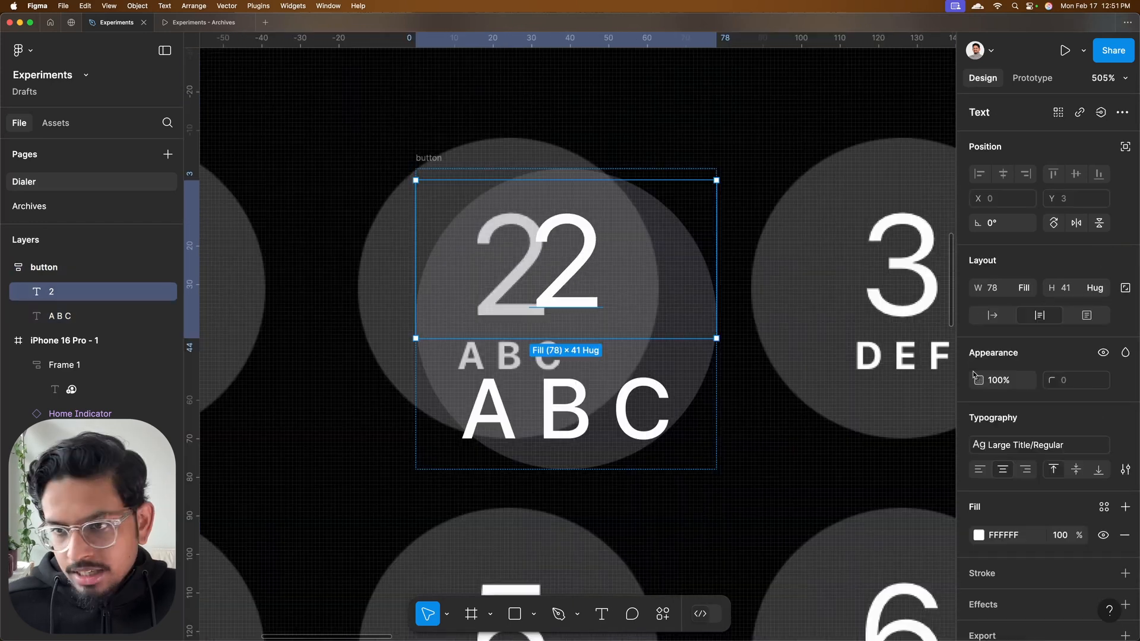
{"action": "left_click", "coordinate": [1124, 447]}
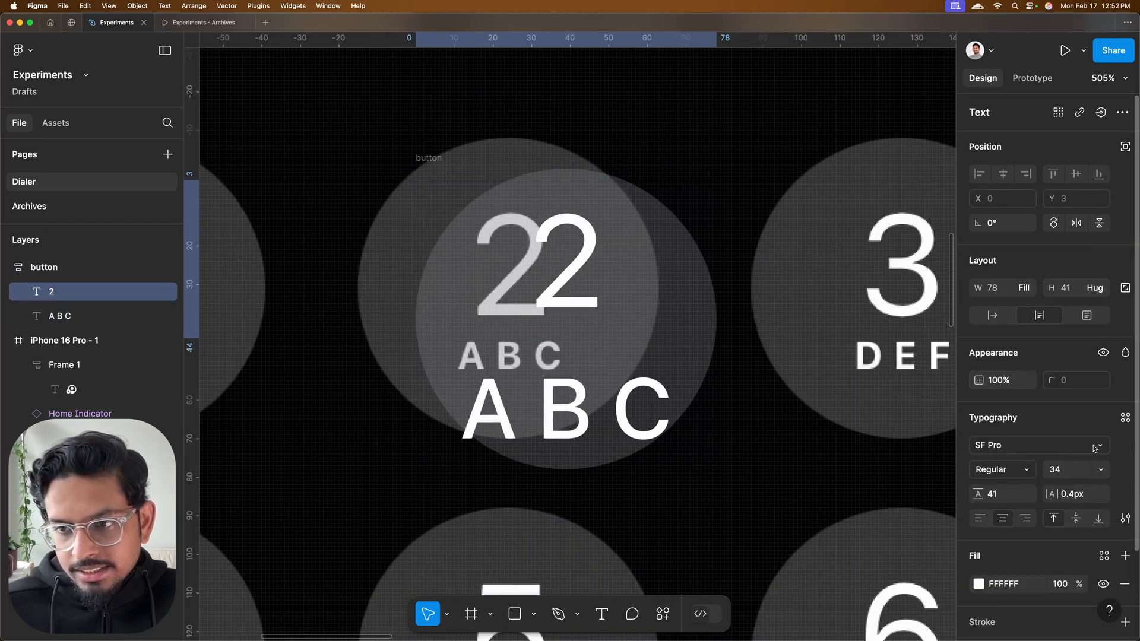
{"action": "left_click", "coordinate": [1075, 471]}
{"action": "key", "text": "Up"}
{"action": "key", "text": "Up"}
{"action": "key", "text": "Up"}
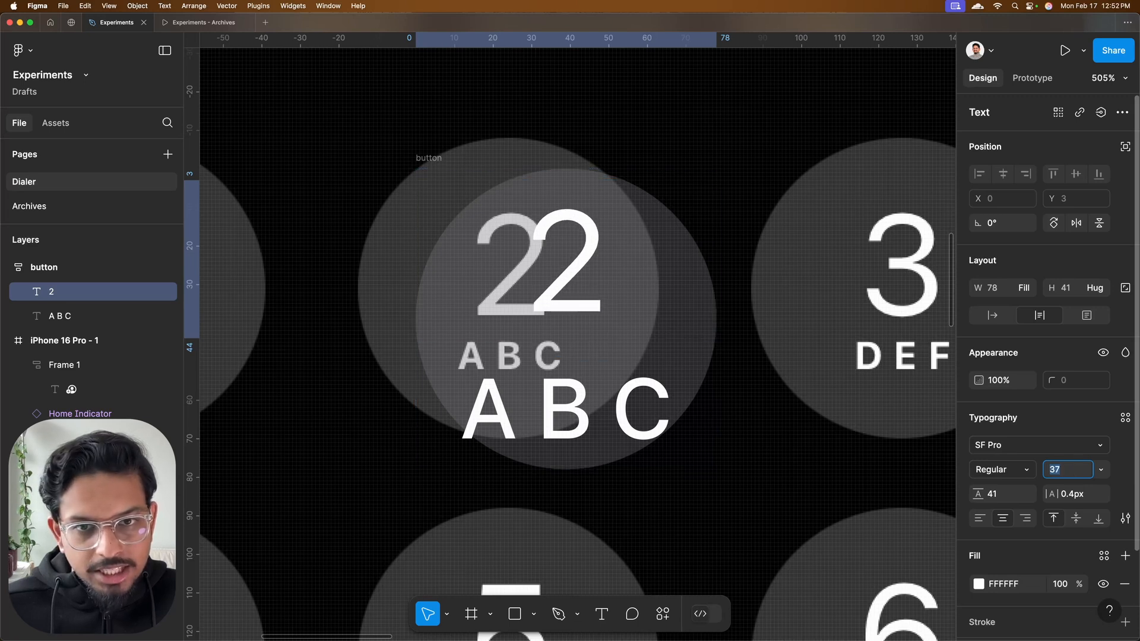
{"action": "key", "text": "Up"}
{"action": "key", "text": "Down"}
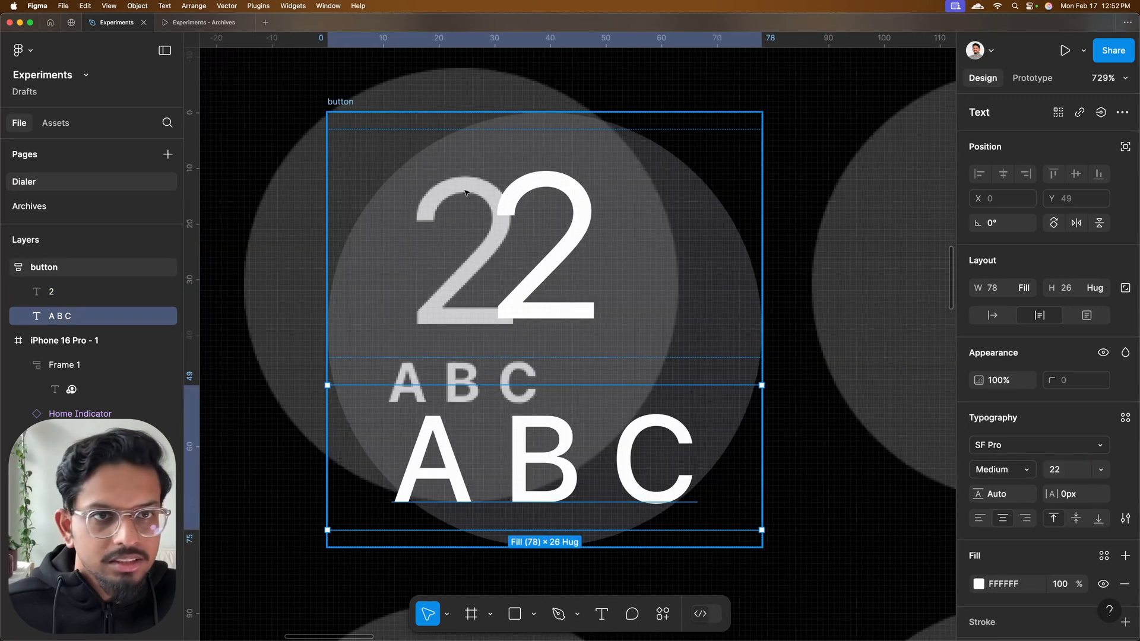
{"action": "left_click_drag", "start_coordinate": [350, 101], "coordinate": [265, 107]}
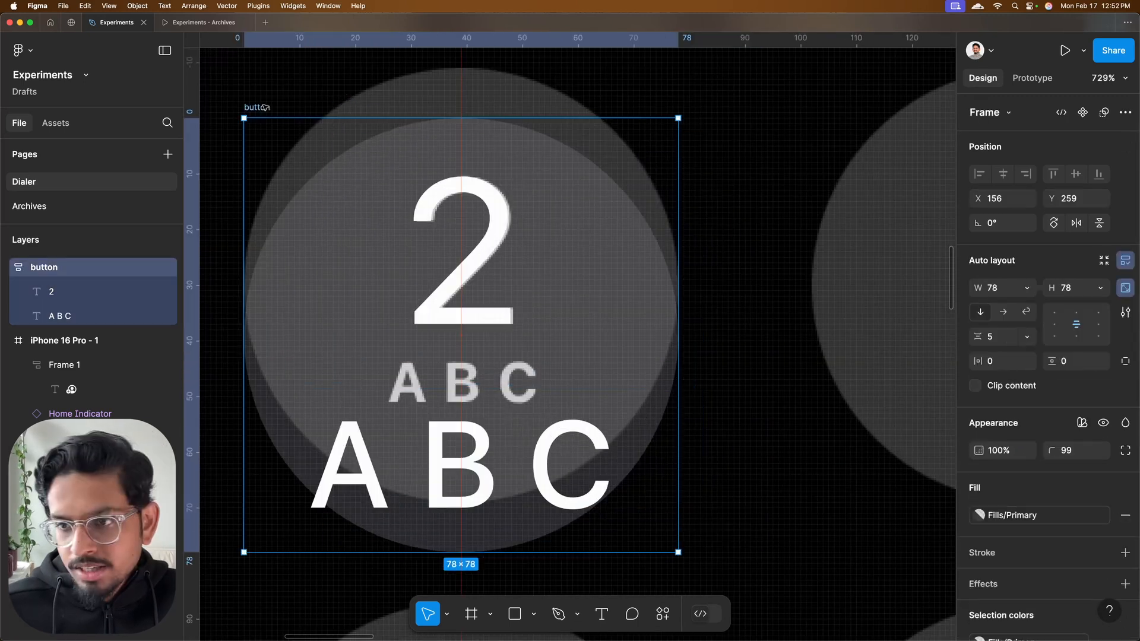
Apply the Caption2/Regular text style to the A B C label and shift the button so the letters overlap the reference letters
{"action": "left_click", "coordinate": [472, 431]}
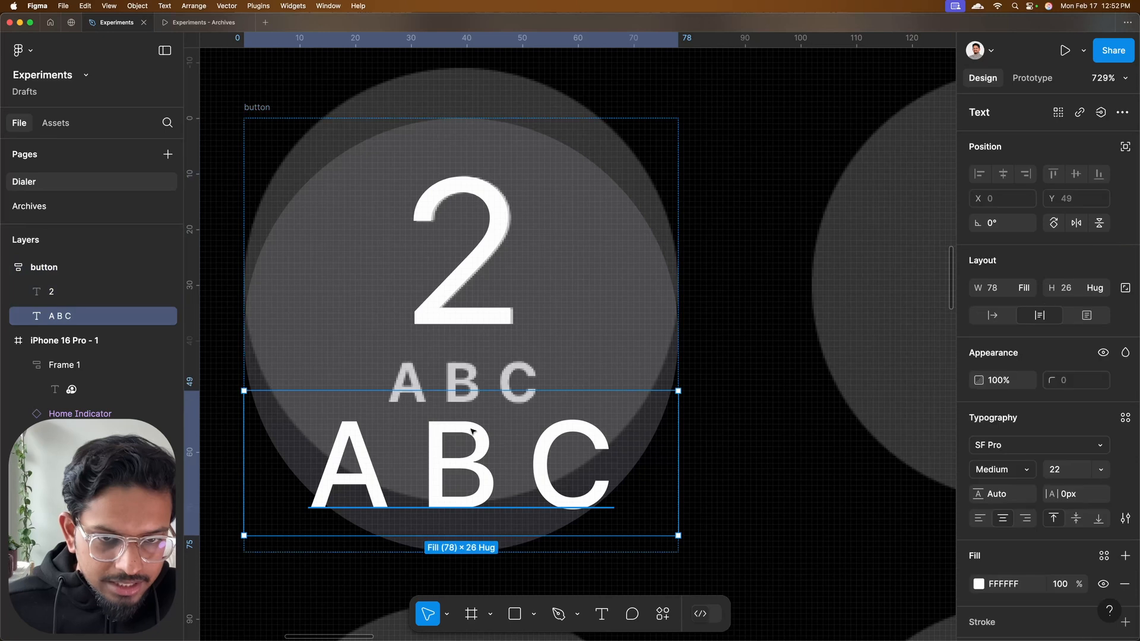
{"action": "left_click", "coordinate": [1125, 417]}
{"action": "scroll", "coordinate": [1046, 504], "scroll_direction": "down", "scroll_amount": 10}
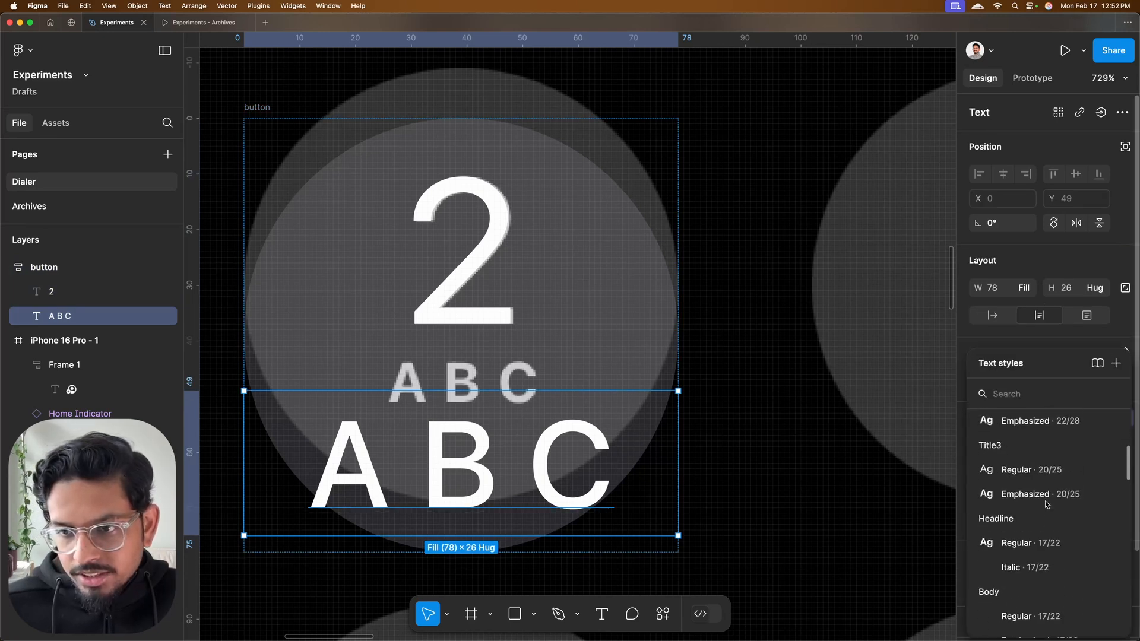
{"action": "scroll", "coordinate": [1046, 505], "scroll_direction": "down", "scroll_amount": 8}
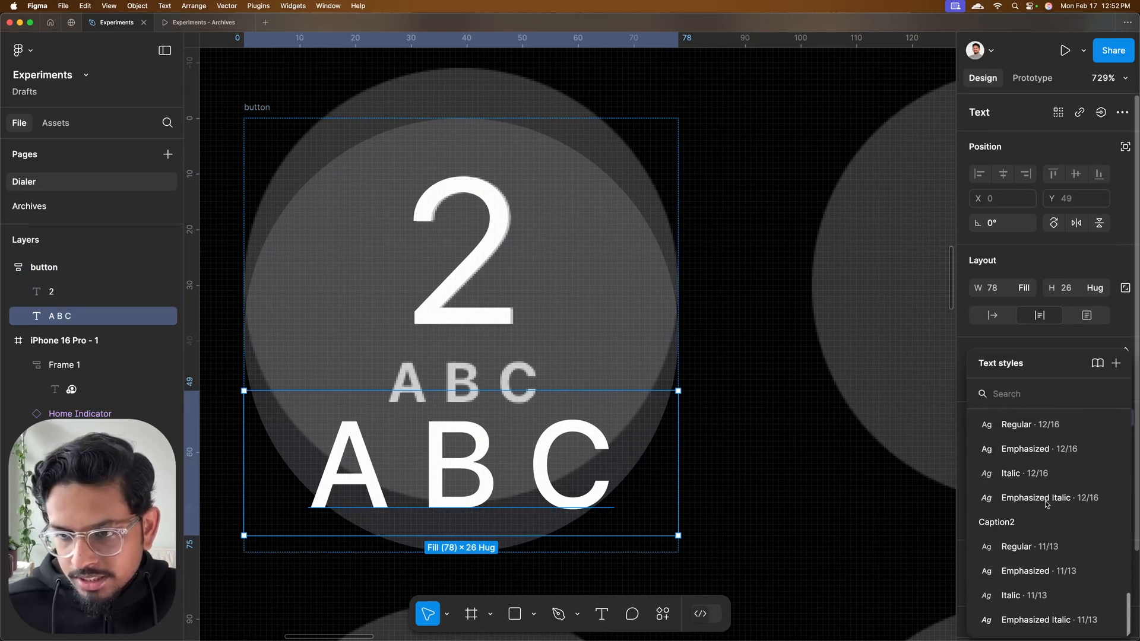
{"action": "left_click", "coordinate": [1046, 543]}
{"action": "left_click_drag", "start_coordinate": [614, 305], "coordinate": [619, 231]}
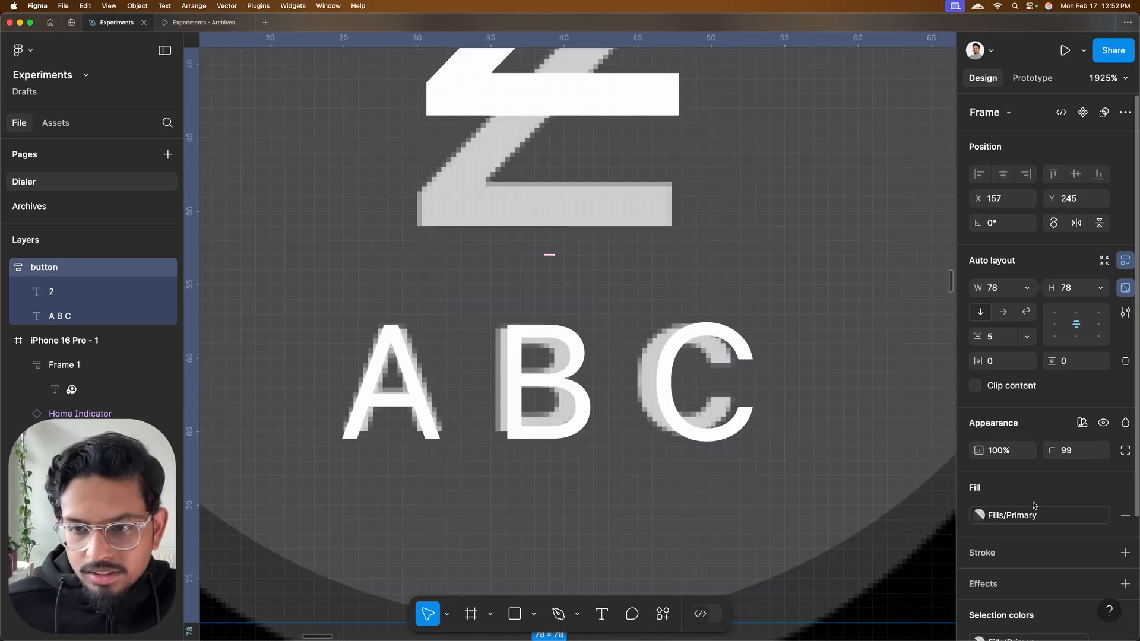
{"action": "scroll", "coordinate": [1033, 498], "scroll_direction": "down", "scroll_amount": 3}
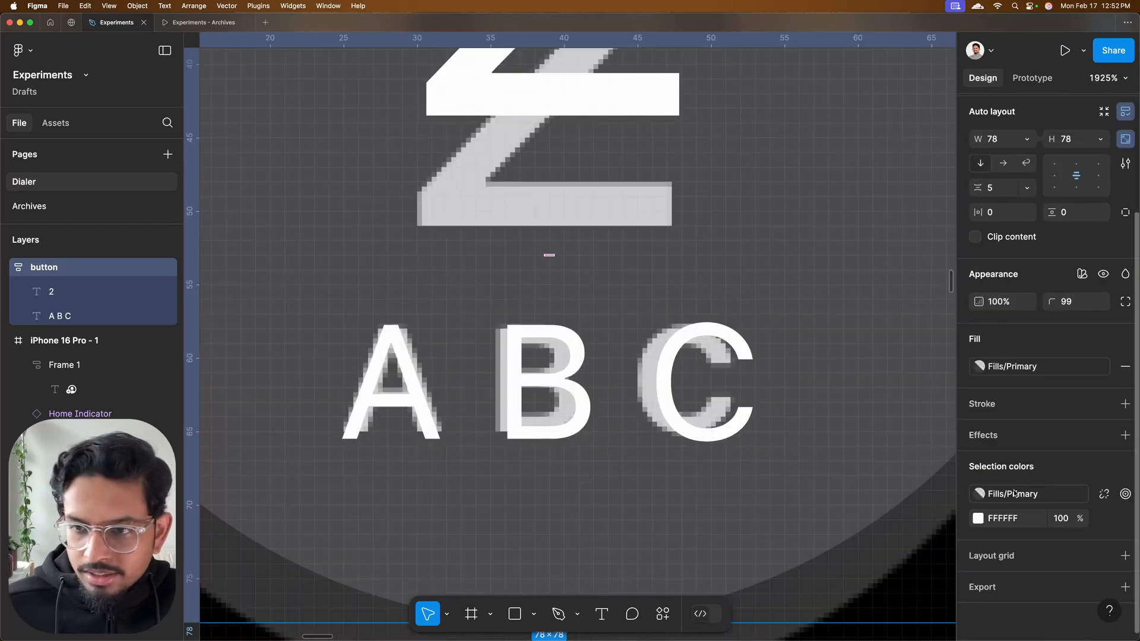
Apply the Caption2/Emphasized text style to the A B C label, then detach the style and set the font size to 10
{"action": "left_click", "coordinate": [664, 373]}
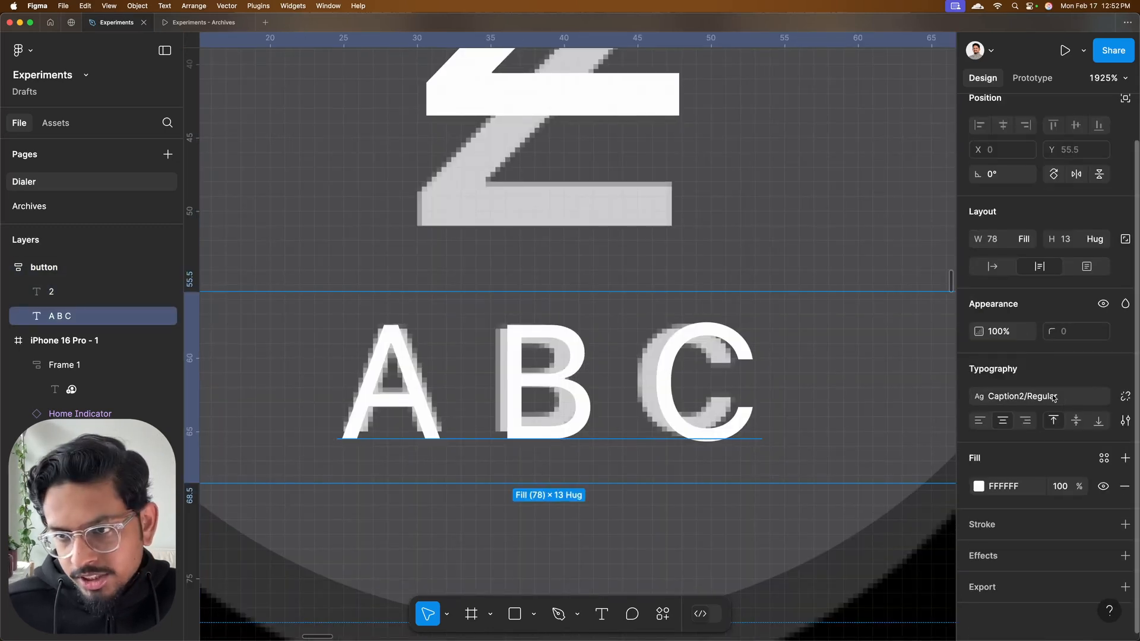
{"action": "left_click", "coordinate": [1039, 395]}
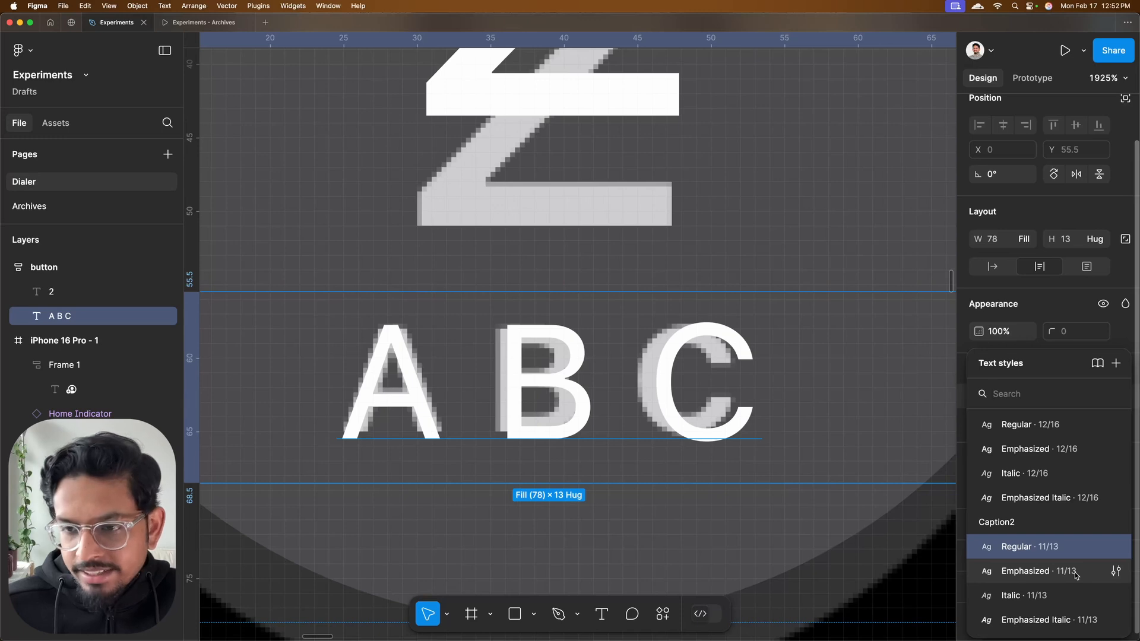
{"action": "left_click", "coordinate": [1068, 571]}
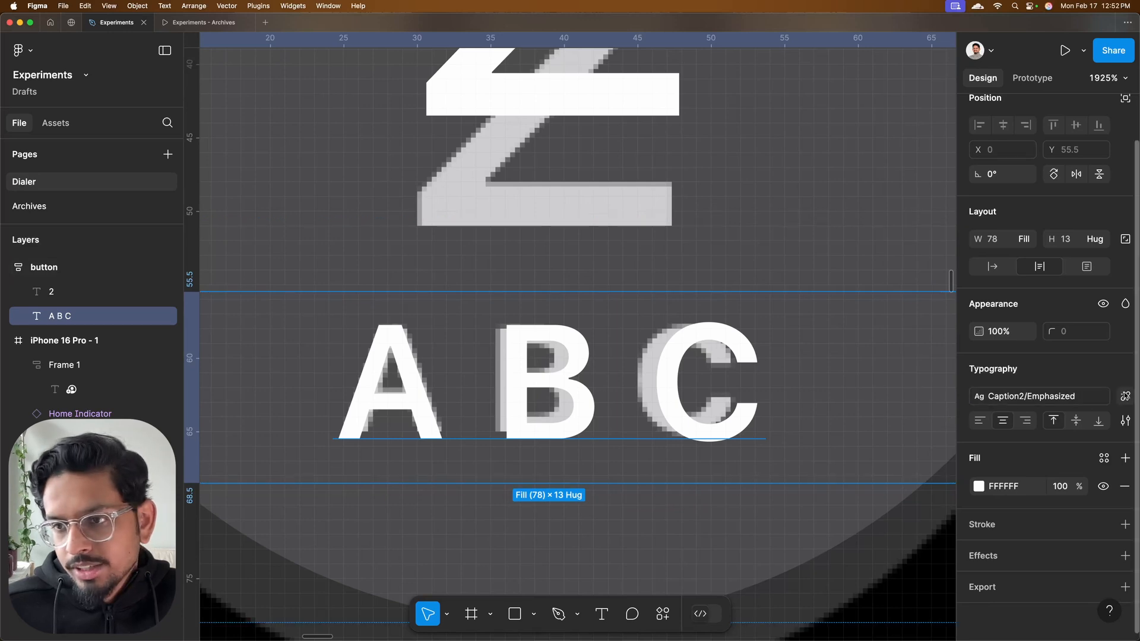
{"action": "left_click", "coordinate": [1125, 396]}
{"action": "left_click", "coordinate": [1067, 420]}
{"action": "type", "text": "10"}
{"action": "key", "text": "Return"}
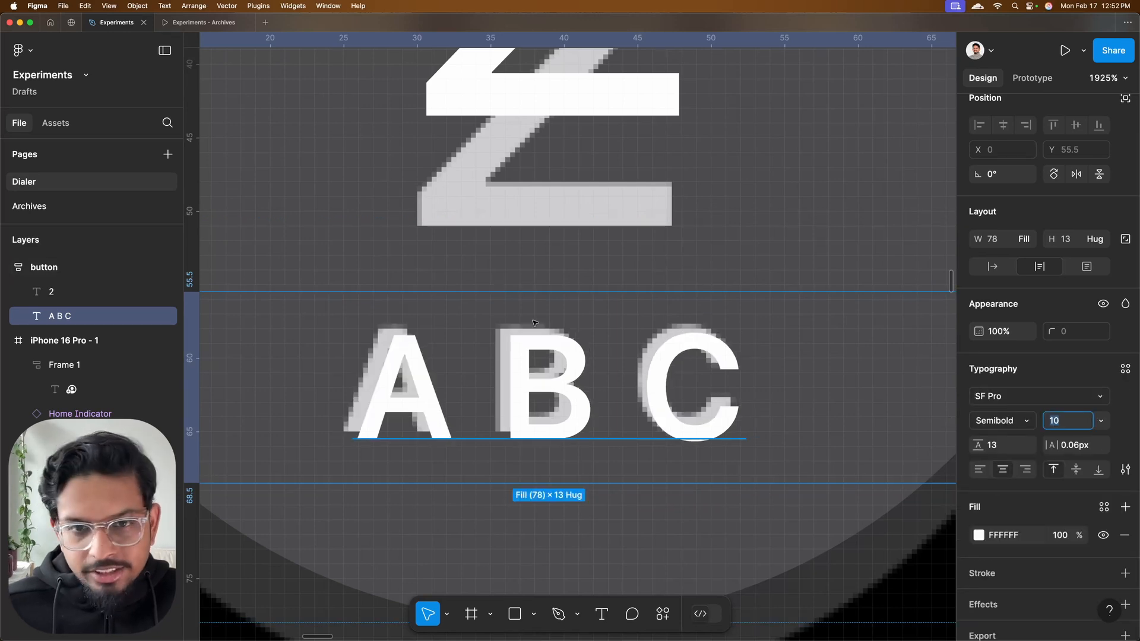
{"action": "scroll", "coordinate": [581, 306], "scroll_direction": "down", "scroll_amount": 10}
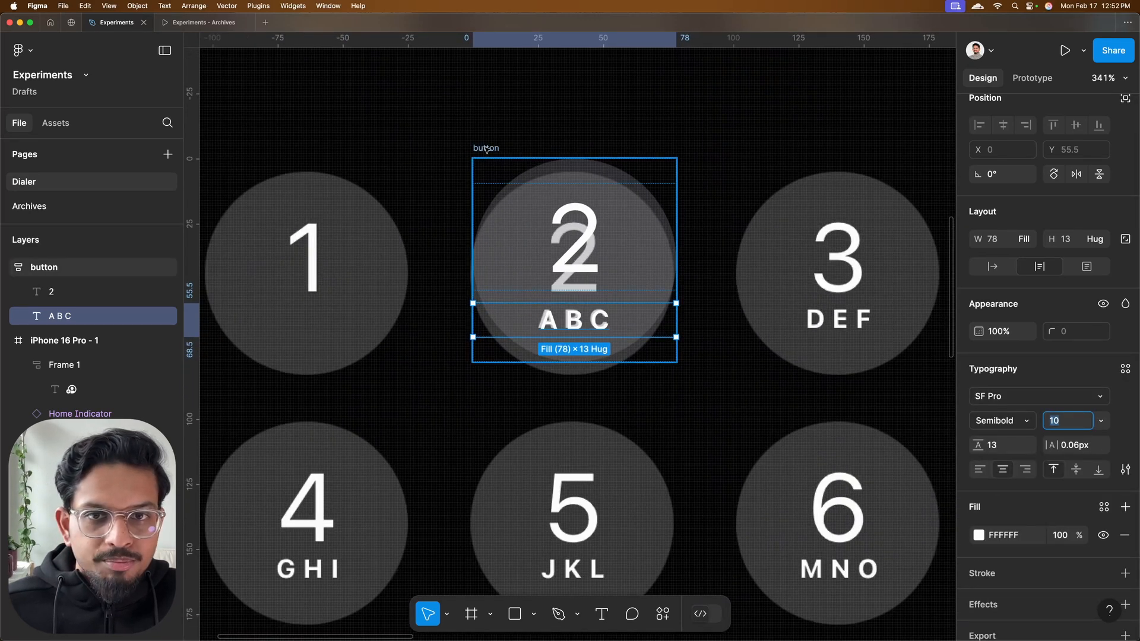
Align the button with the reference 2 key's circle at X 156, Y 250
{"action": "mouse_move", "coordinate": [485, 149]}
{"action": "left_mouse_down"}
{"action": "mouse_move", "coordinate": [504, 136]}
{"action": "mouse_move", "coordinate": [485, 165]}
{"action": "left_mouse_up"}
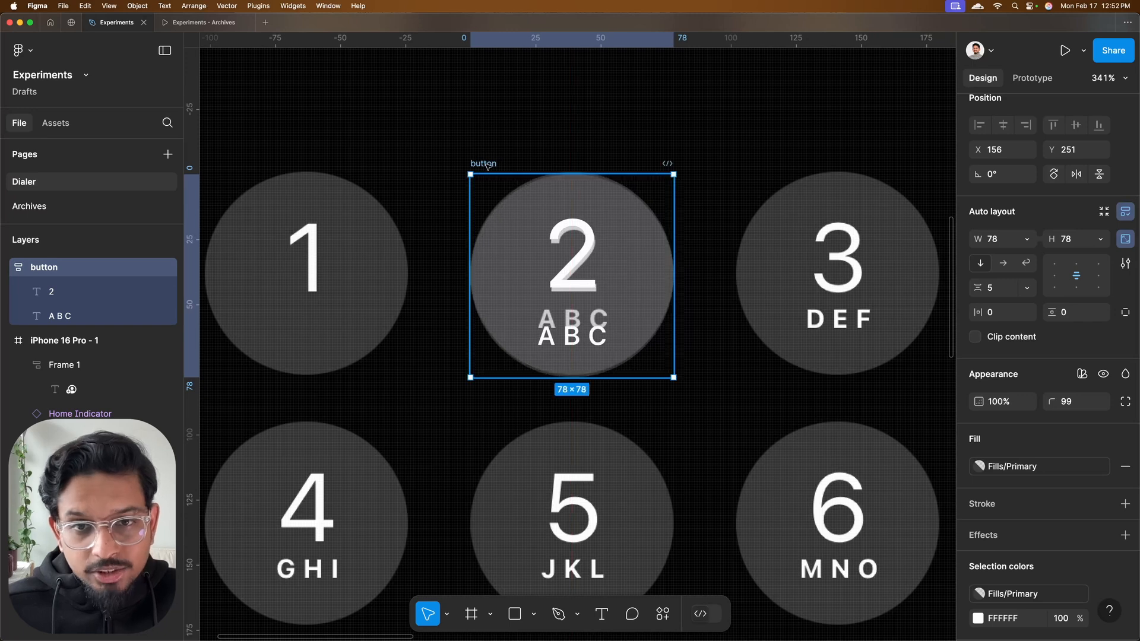
{"action": "scroll", "coordinate": [581, 225], "scroll_direction": "up", "scroll_amount": 5}
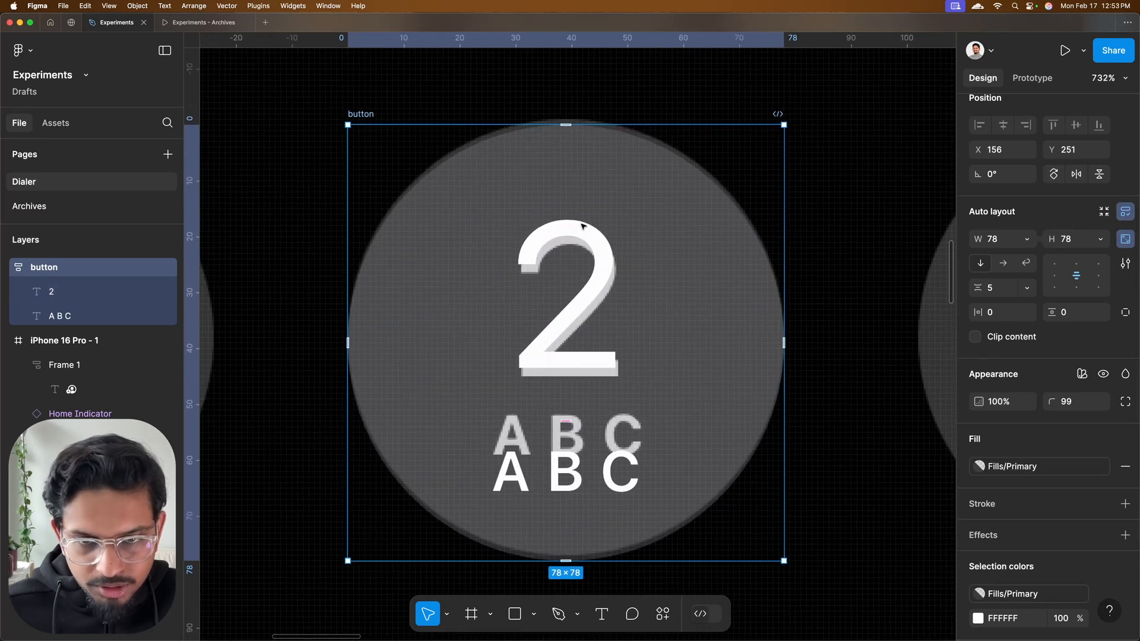
{"action": "key", "text": "Right"}
{"action": "key", "text": "Down"}
{"action": "key", "text": "Left"}
{"action": "key", "text": "Up"}
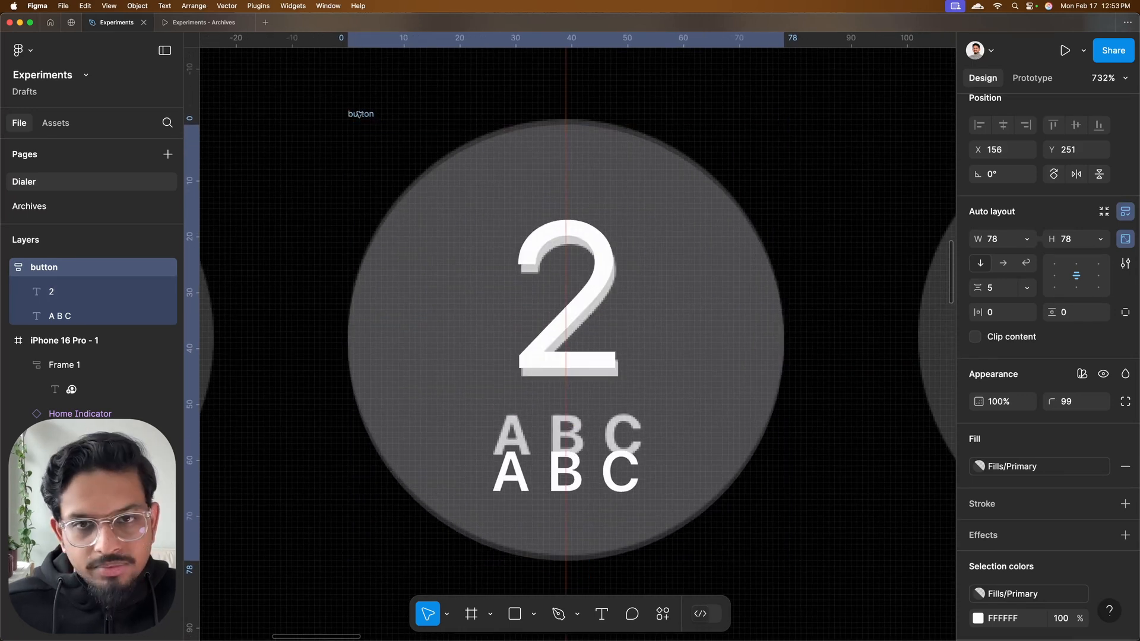
{"action": "key", "text": "Up"}
Set the button's vertical auto layout gap between the digit and the letters to 2
{"action": "left_click", "coordinate": [1000, 287]}
{"action": "type", "text": "0"}
{"action": "key", "text": "Return"}
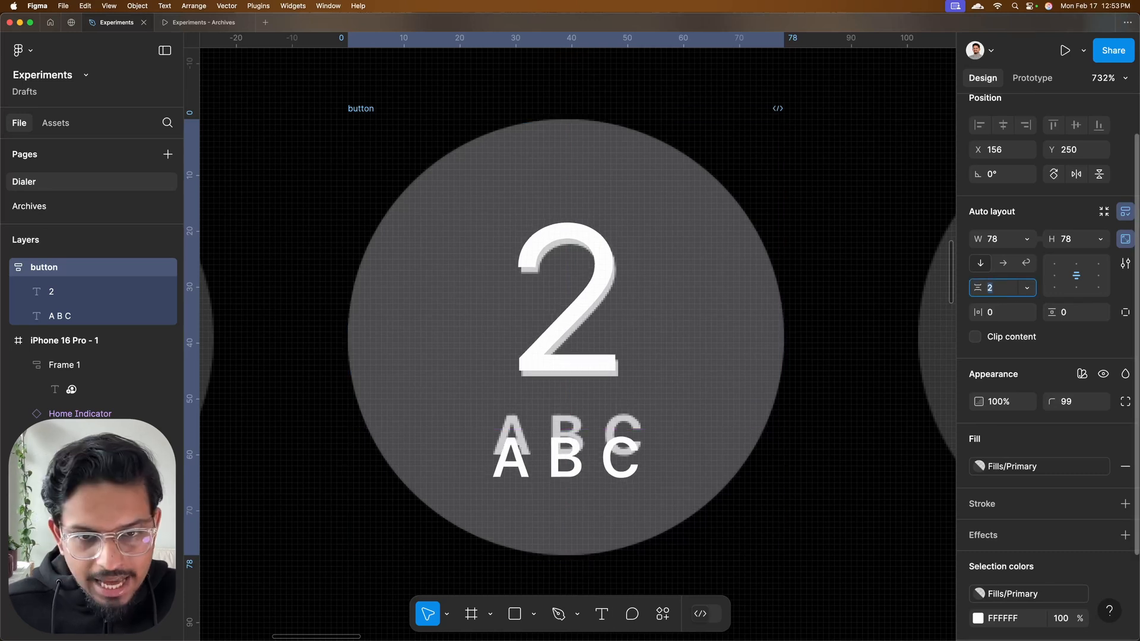
Resize the A B C text box to 27 by 11 and reduce its line height to 3 to match the reference letters
{"action": "double_click", "coordinate": [562, 449]}
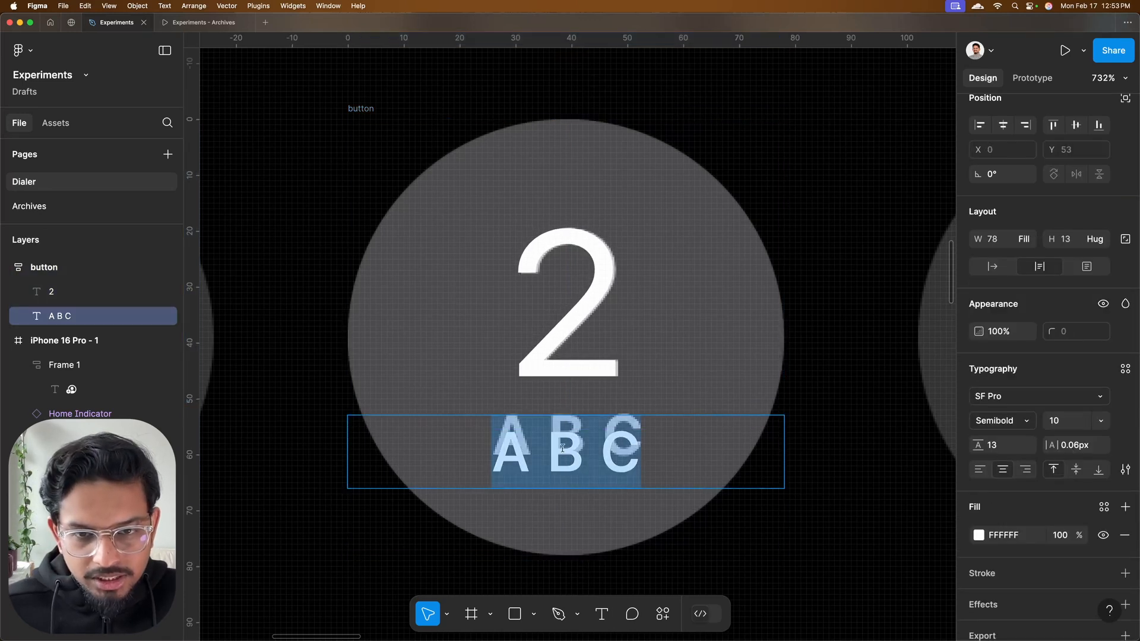
{"action": "double_click", "coordinate": [783, 487]}
{"action": "left_click_drag", "start_coordinate": [606, 488], "coordinate": [606, 474]}
{"action": "left_click", "coordinate": [995, 446]}
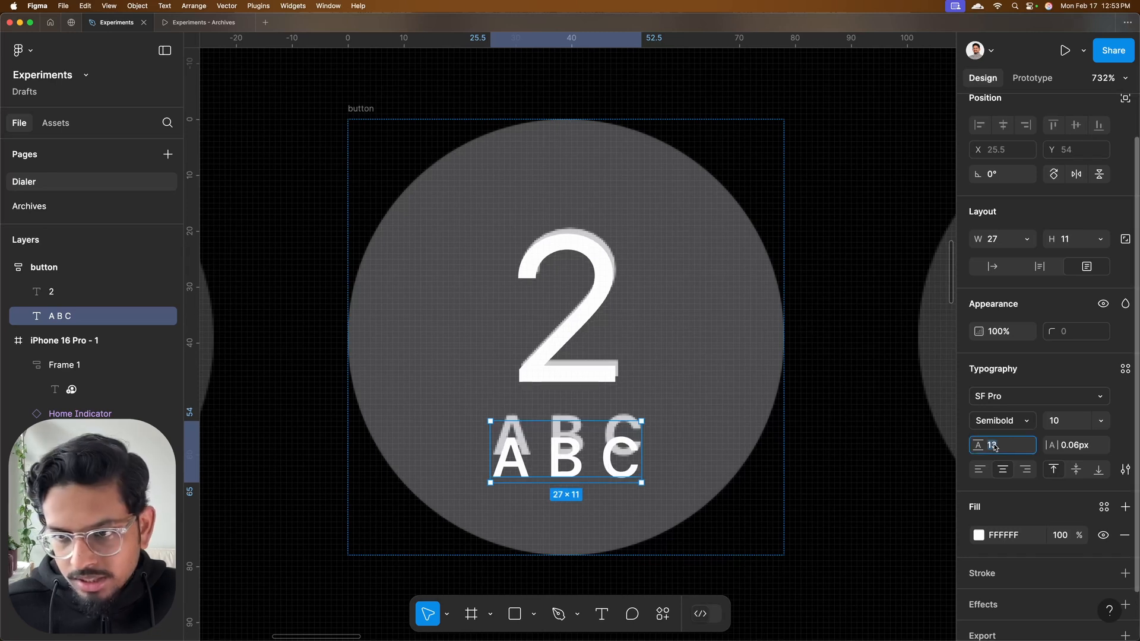
{"action": "type", "text": "10"}
{"action": "key", "text": "Return"}
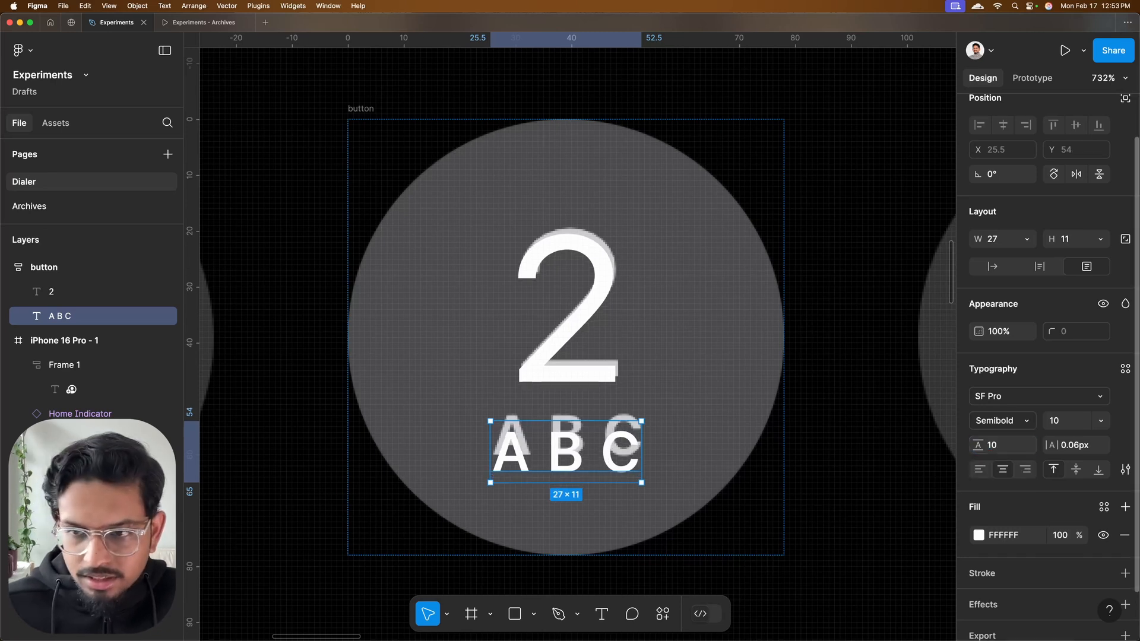
{"action": "left_click_drag", "start_coordinate": [976, 445], "coordinate": [971, 445]}
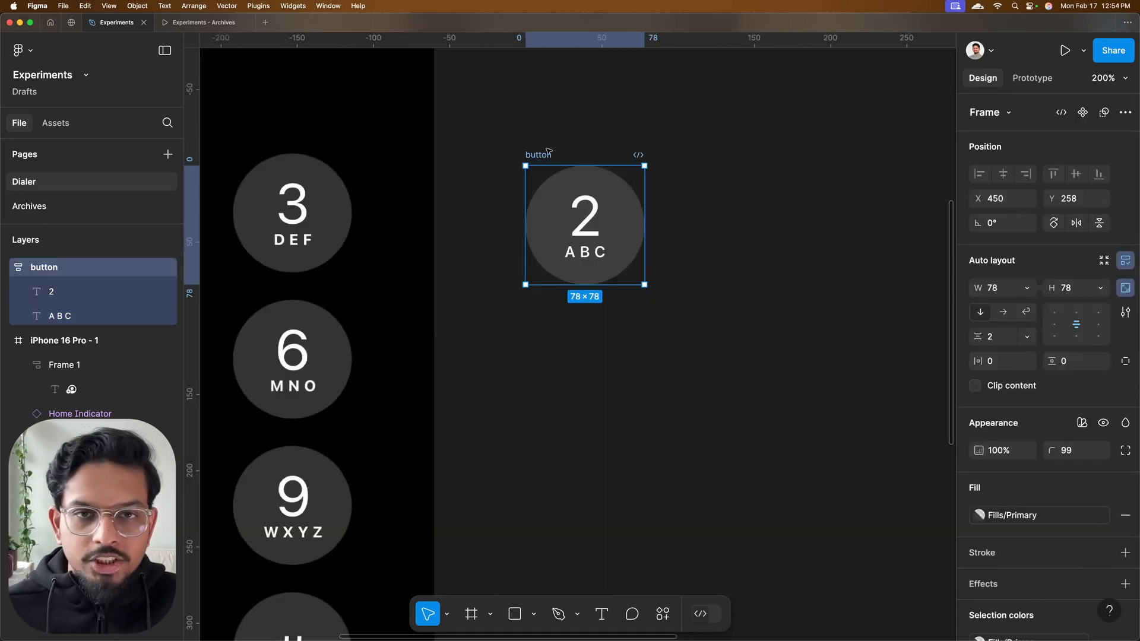
Convert the button frame into a component and link its "2" to a new text property named Digit
{"action": "scroll", "coordinate": [572, 243], "scroll_direction": "up", "scroll_amount": 3}
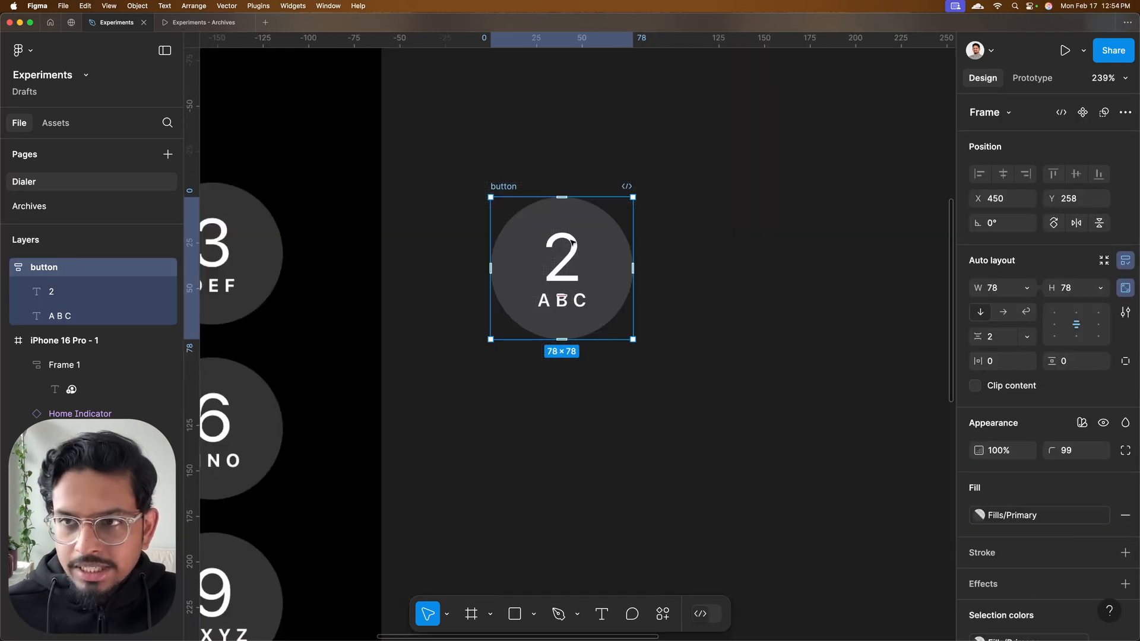
{"action": "left_click", "coordinate": [1082, 112]}
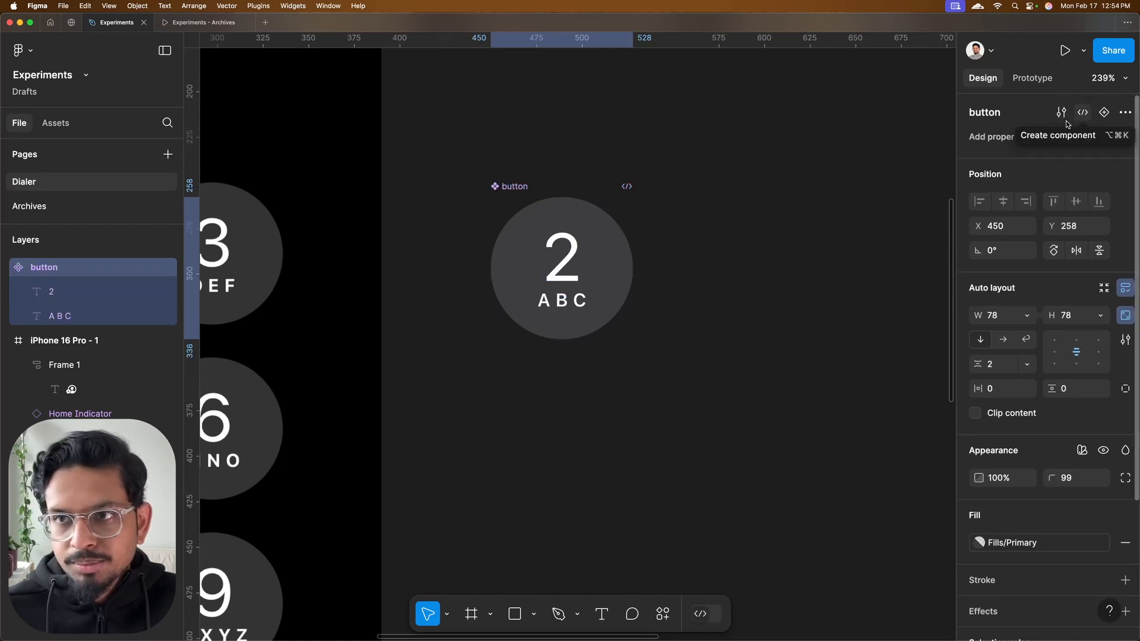
{"action": "double_click", "coordinate": [567, 249]}
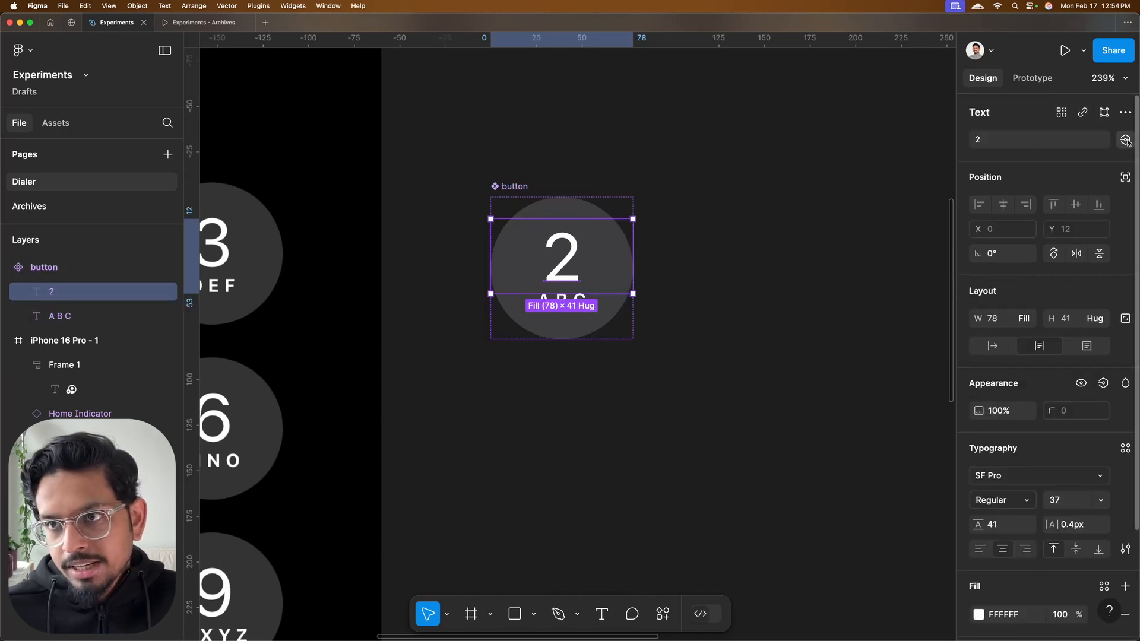
{"action": "left_click", "coordinate": [1125, 140]}
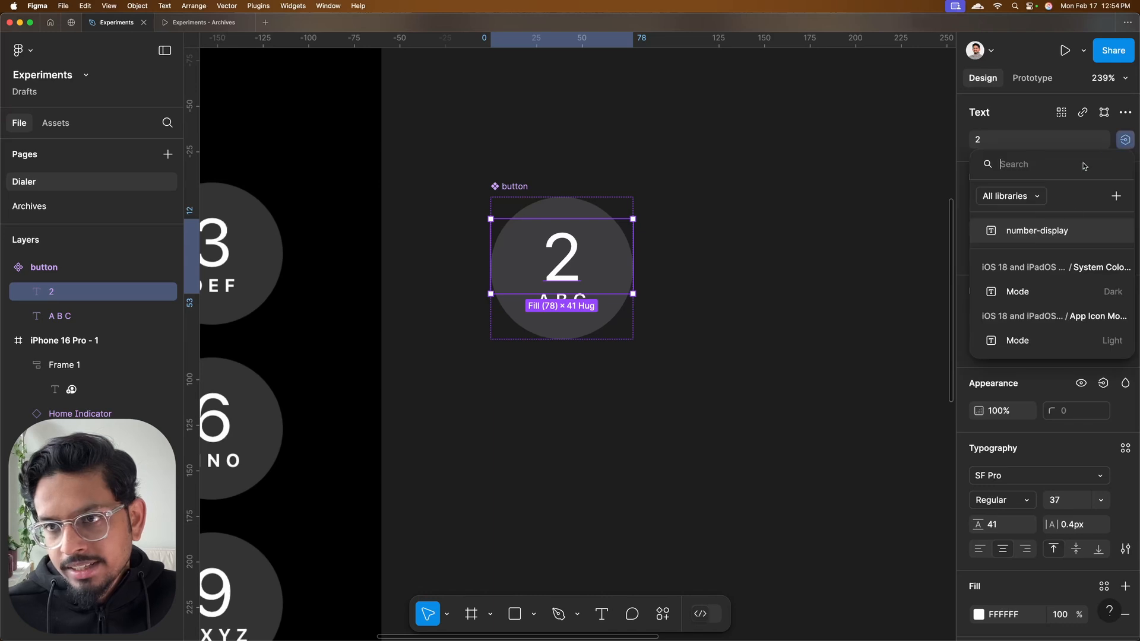
{"action": "left_click", "coordinate": [1116, 198]}
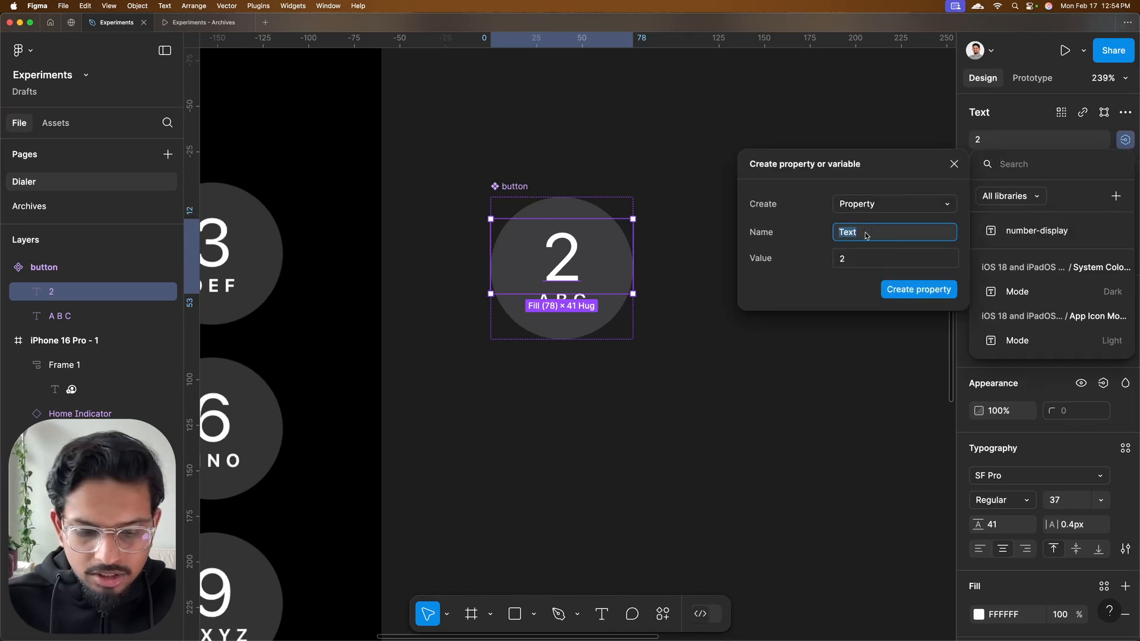
{"action": "left_click", "coordinate": [896, 292]}
Link the component's A B C label to a new text property named T9
{"action": "left_click", "coordinate": [574, 304]}
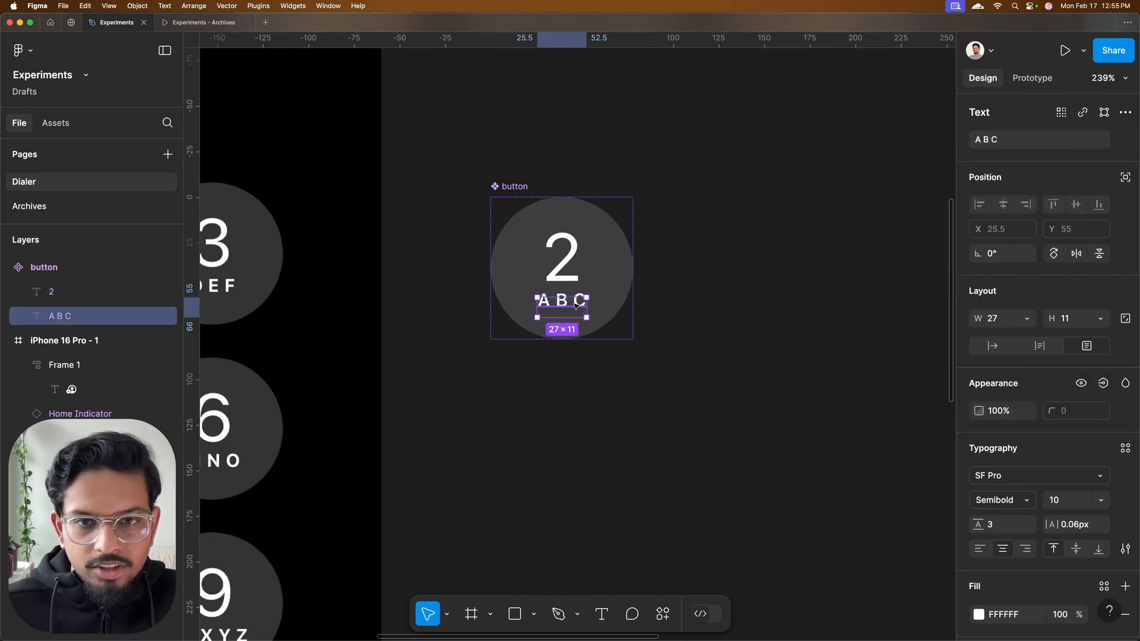
{"action": "left_click", "coordinate": [1125, 140]}
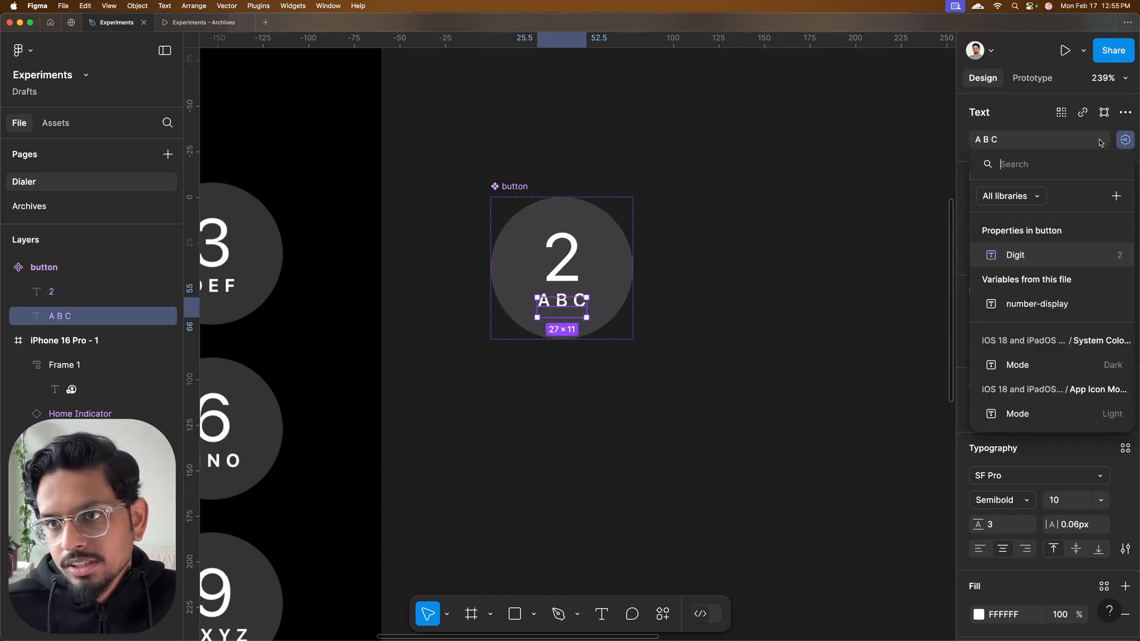
{"action": "left_click", "coordinate": [1115, 197]}
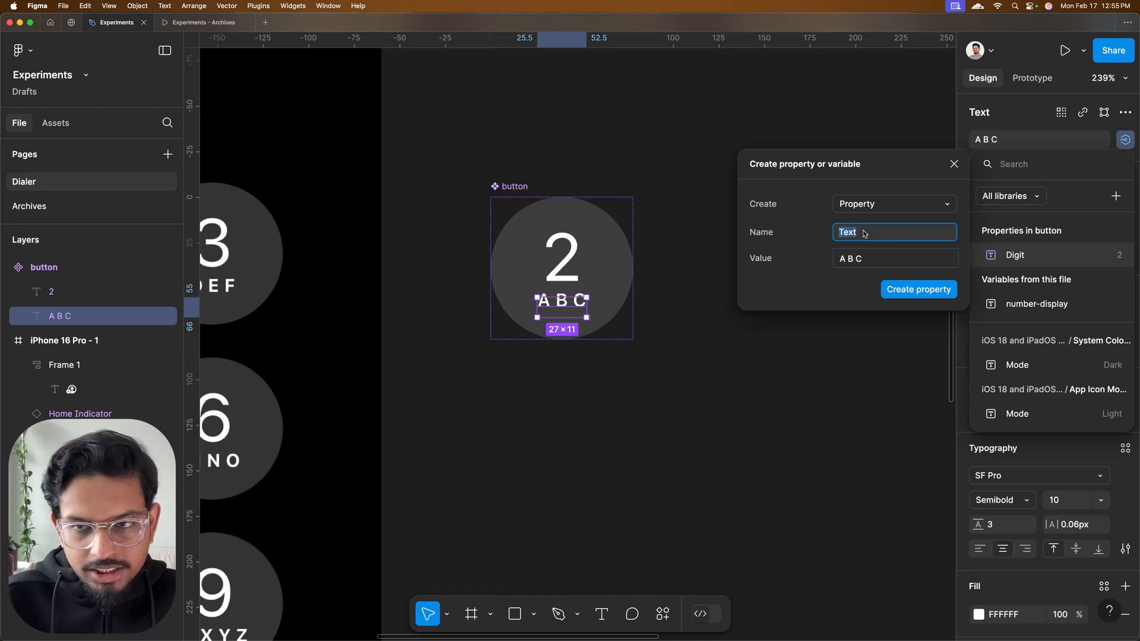
{"action": "left_click", "coordinate": [894, 290]}
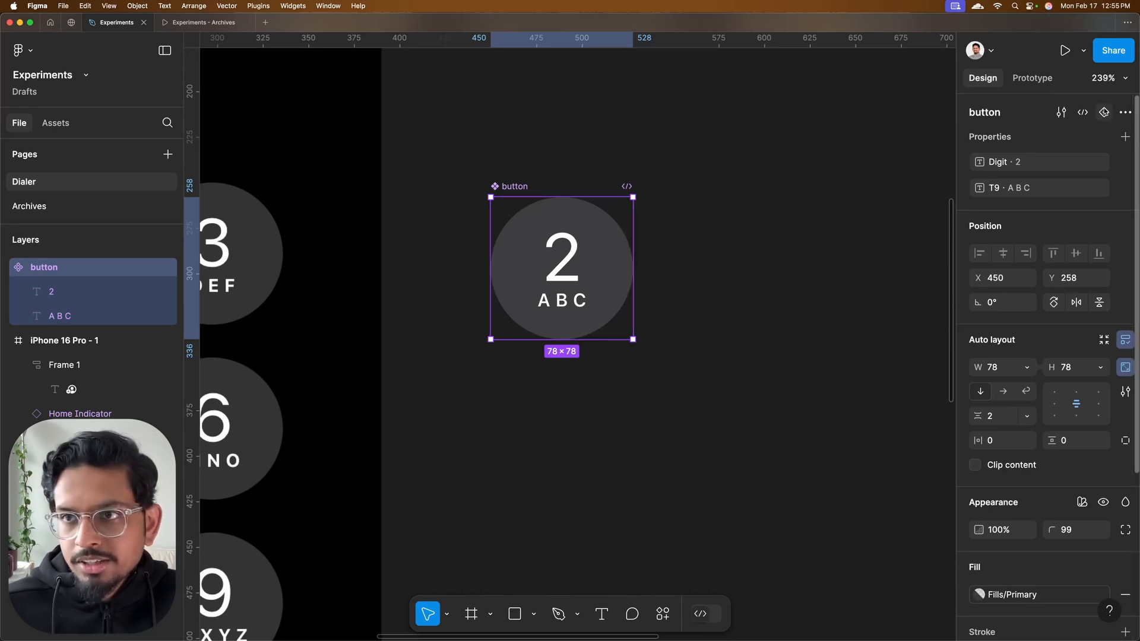
Add a second variant to the button component and rename its variant property to State
{"action": "left_click", "coordinate": [1104, 112]}
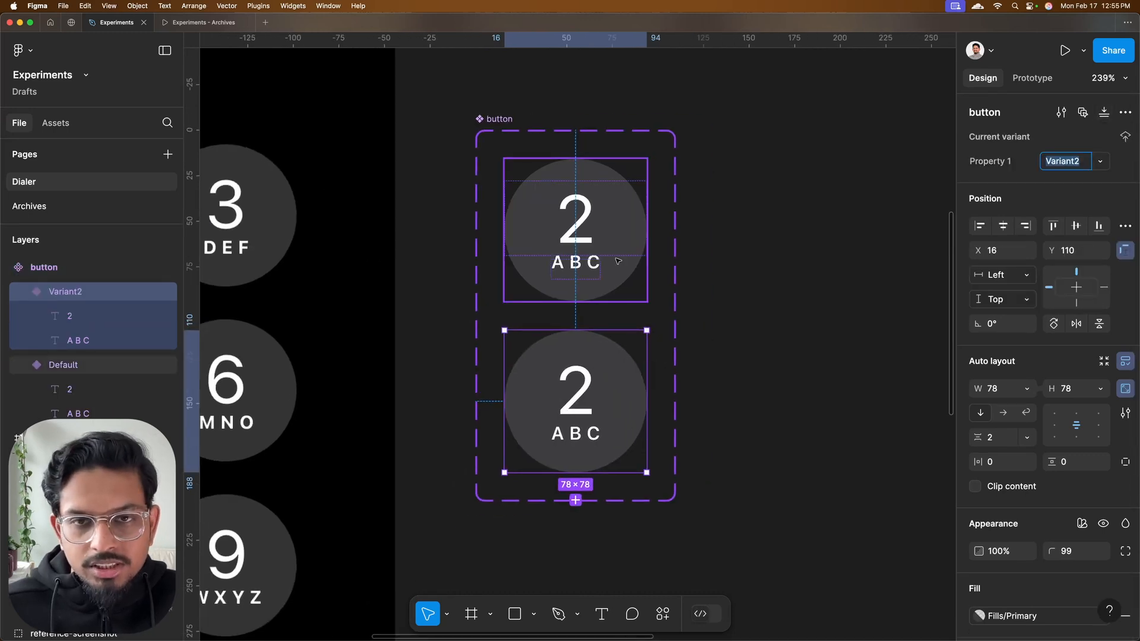
{"action": "key", "text": "Escape"}
{"action": "left_click", "coordinate": [586, 397]}
{"action": "scroll", "coordinate": [601, 370], "scroll_direction": "down", "scroll_amount": 1}
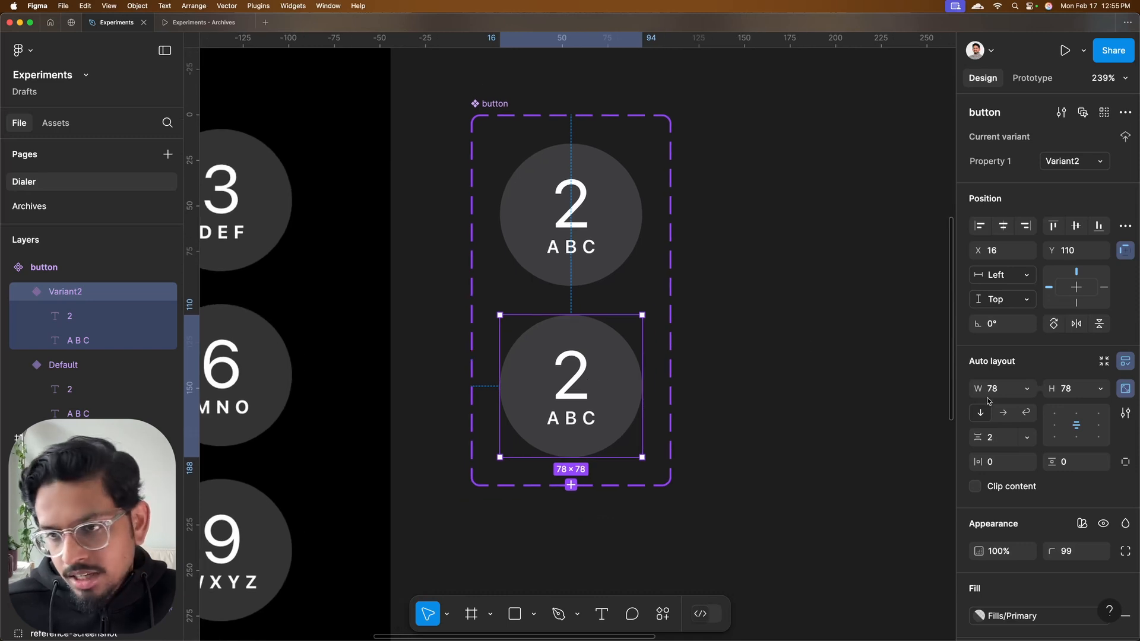
{"action": "scroll", "coordinate": [1091, 408], "scroll_direction": "down", "scroll_amount": 5}
{"action": "scroll", "coordinate": [1091, 408], "scroll_direction": "up", "scroll_amount": 5}
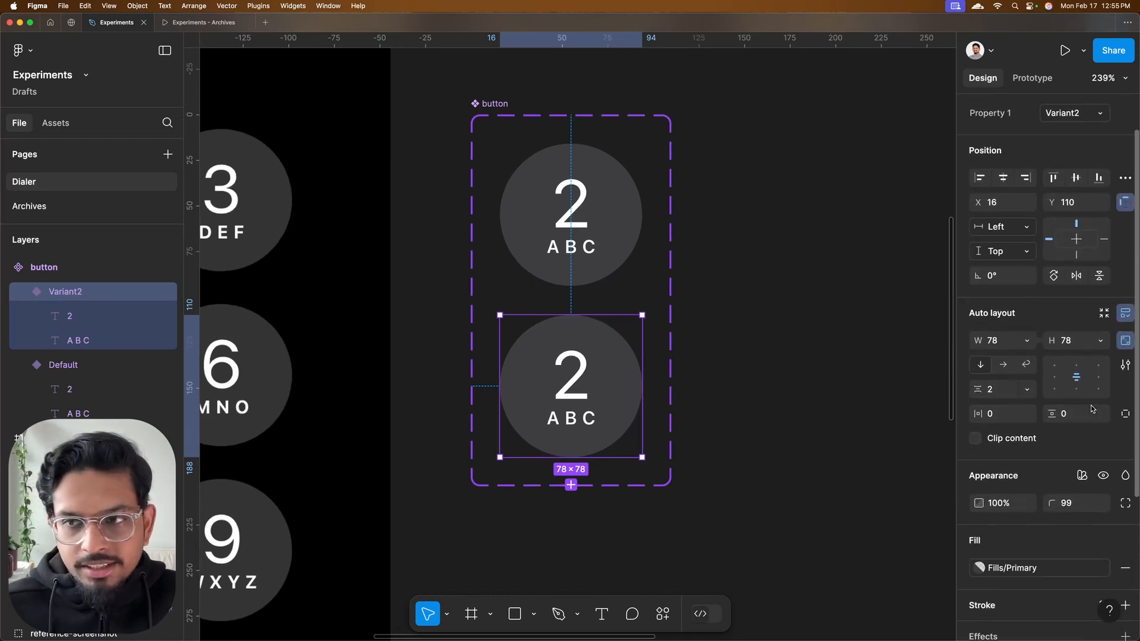
{"action": "double_click", "coordinate": [996, 162]}
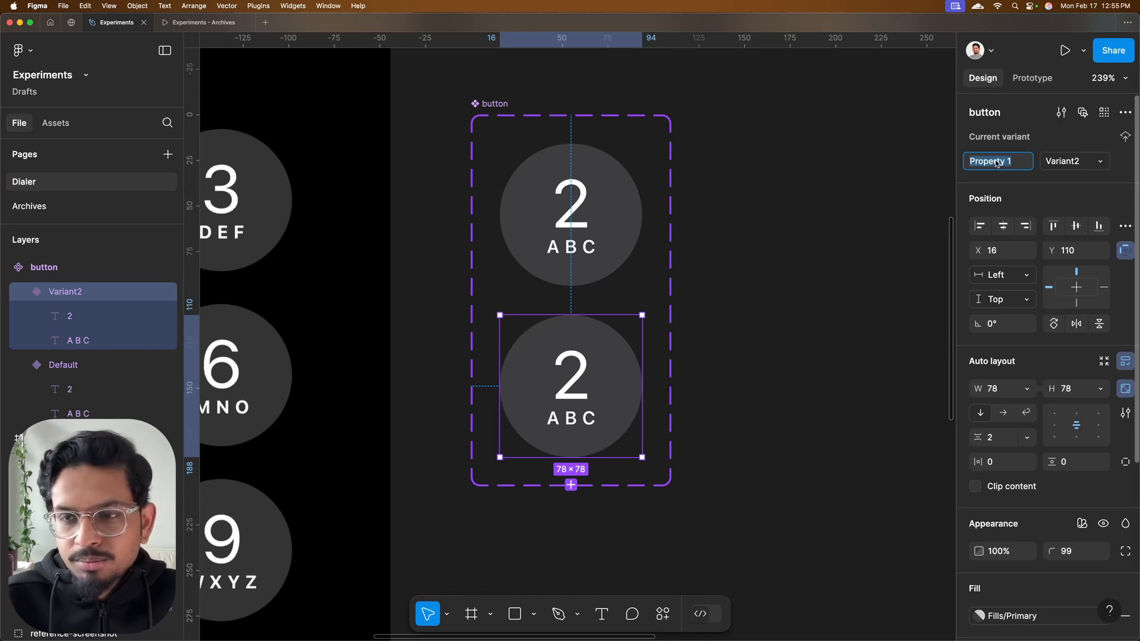
{"action": "type", "text": "State"}
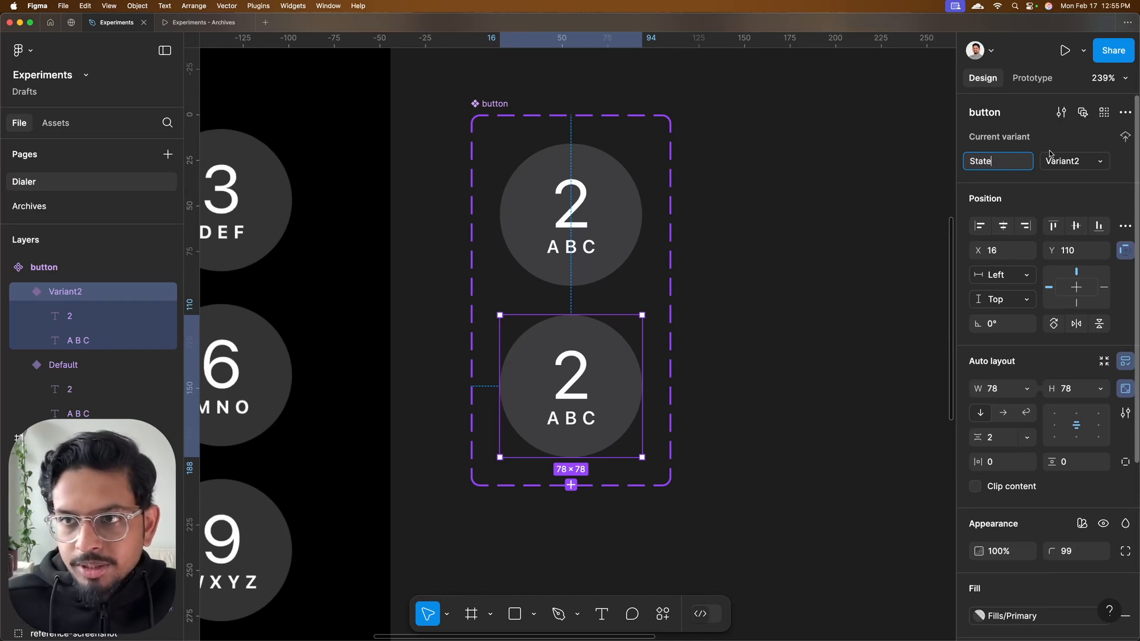
Name the second variant's State value hover and the first variant's State value idle
{"action": "key", "text": "Tab"}
{"action": "type", "text": "ho"}
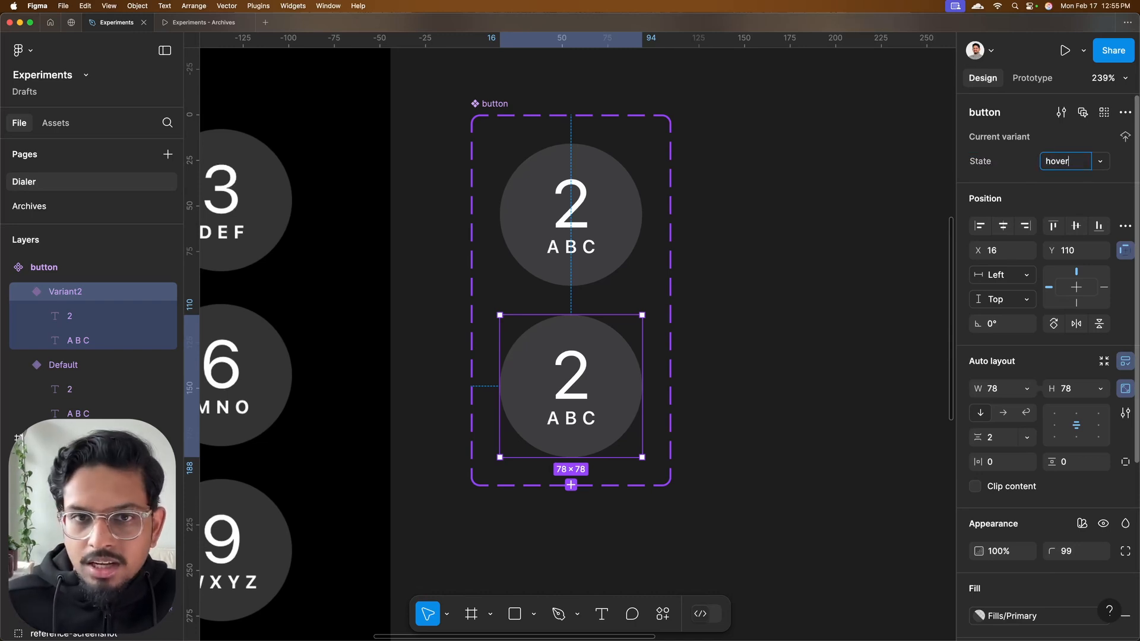
{"action": "left_click", "coordinate": [577, 163]}
{"action": "left_click", "coordinate": [1055, 162]}
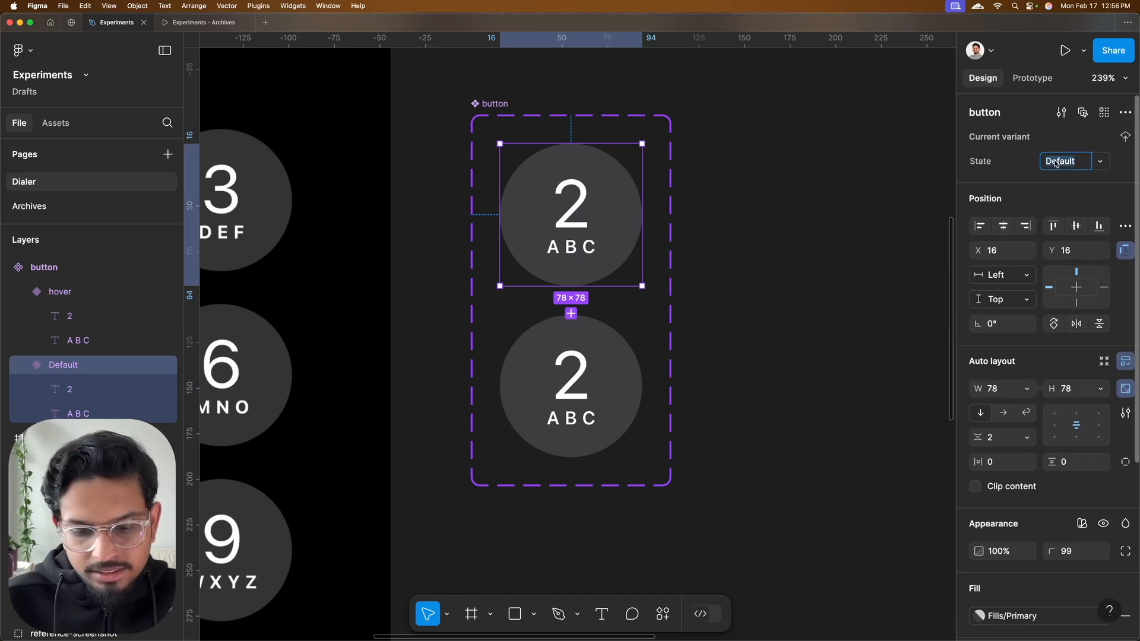
{"action": "type", "text": "idle"}
Draw a circle about 43 by 43 in the hover variant and make it ignore auto layout
{"action": "left_click", "coordinate": [592, 394]}
{"action": "scroll", "coordinate": [586, 377], "scroll_direction": "down", "scroll_amount": 1}
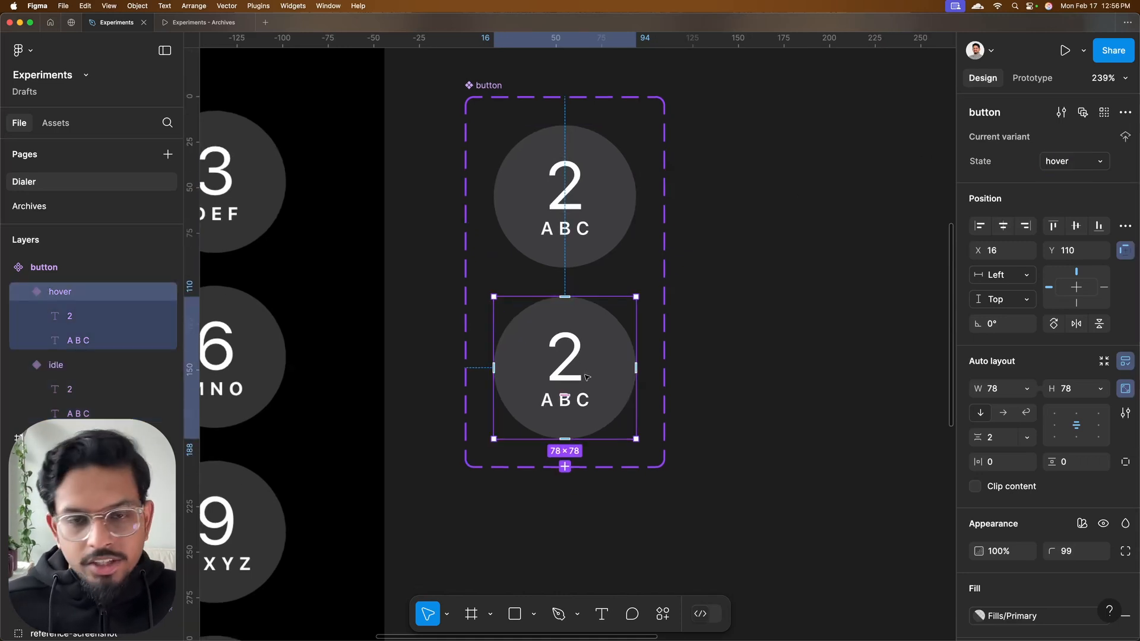
{"action": "key", "text": "o"}
{"action": "left_click_drag", "start_coordinate": [528, 323], "coordinate": [603, 400]}
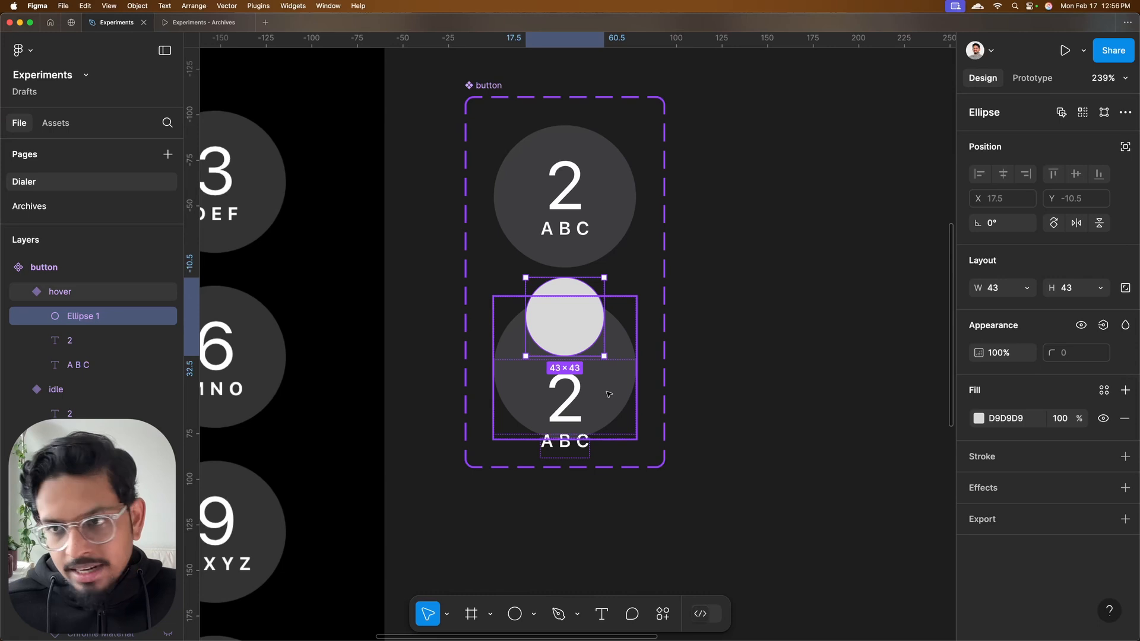
{"action": "left_click", "coordinate": [1127, 149]}
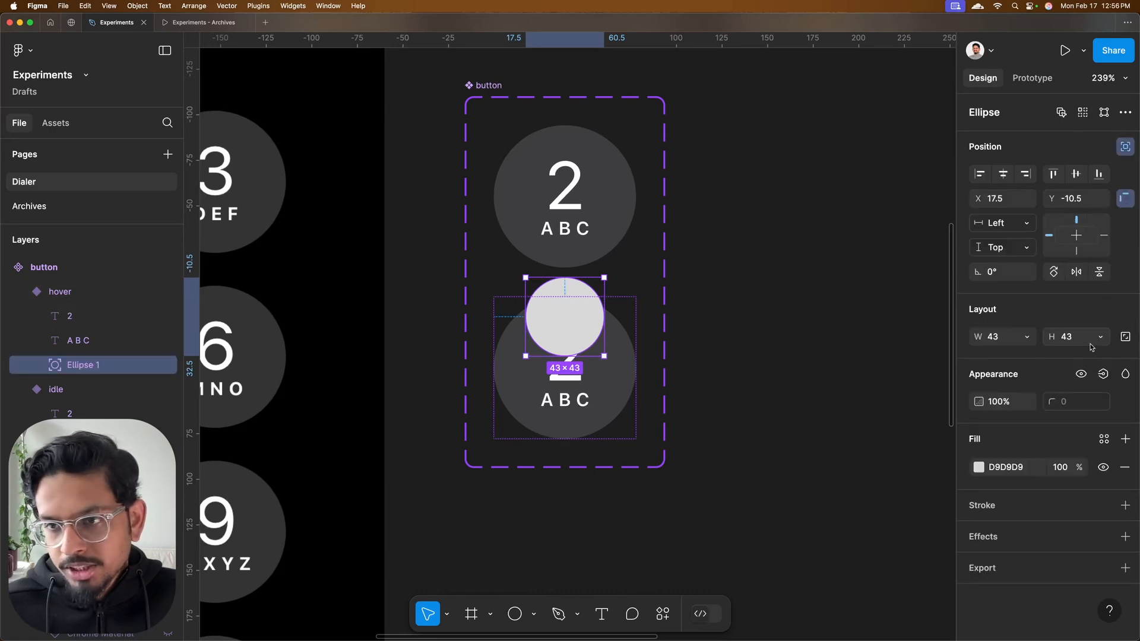
Position the circle at X 0, Y 0 and size it 78 by 78 to cover the hover key
{"action": "left_click", "coordinate": [1004, 201]}
{"action": "type", "text": "78"}
{"action": "key", "text": "Tab"}
{"action": "type", "text": "78"}
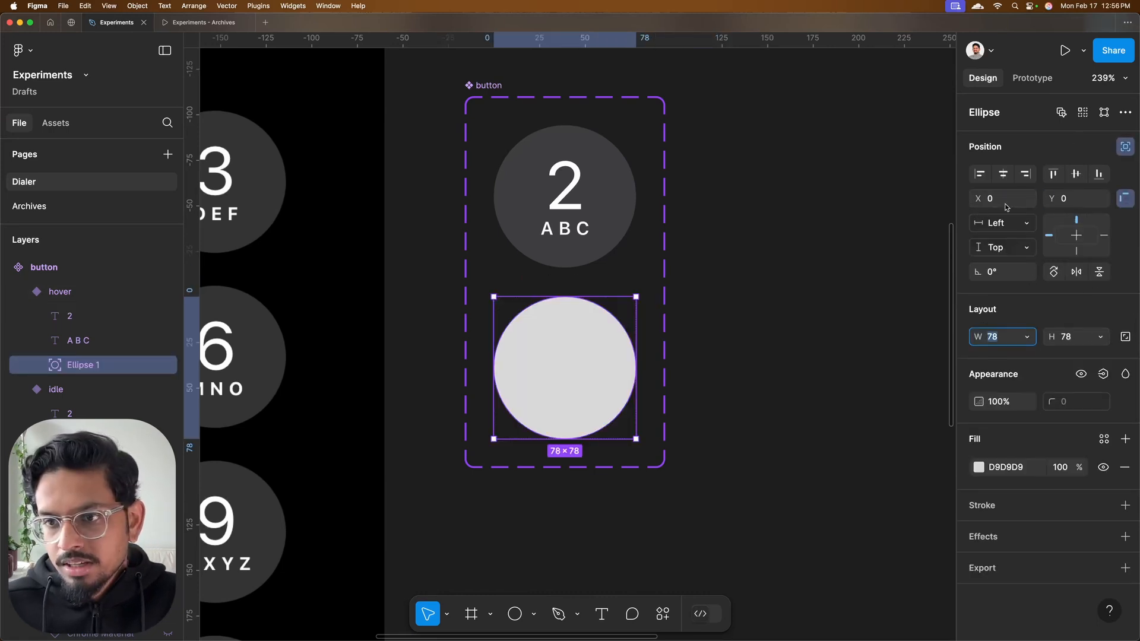
Set the circle's fill to white (FFFFFF) at 10% opacity
{"action": "left_click", "coordinate": [1016, 469]}
{"action": "type", "text": "fff"}
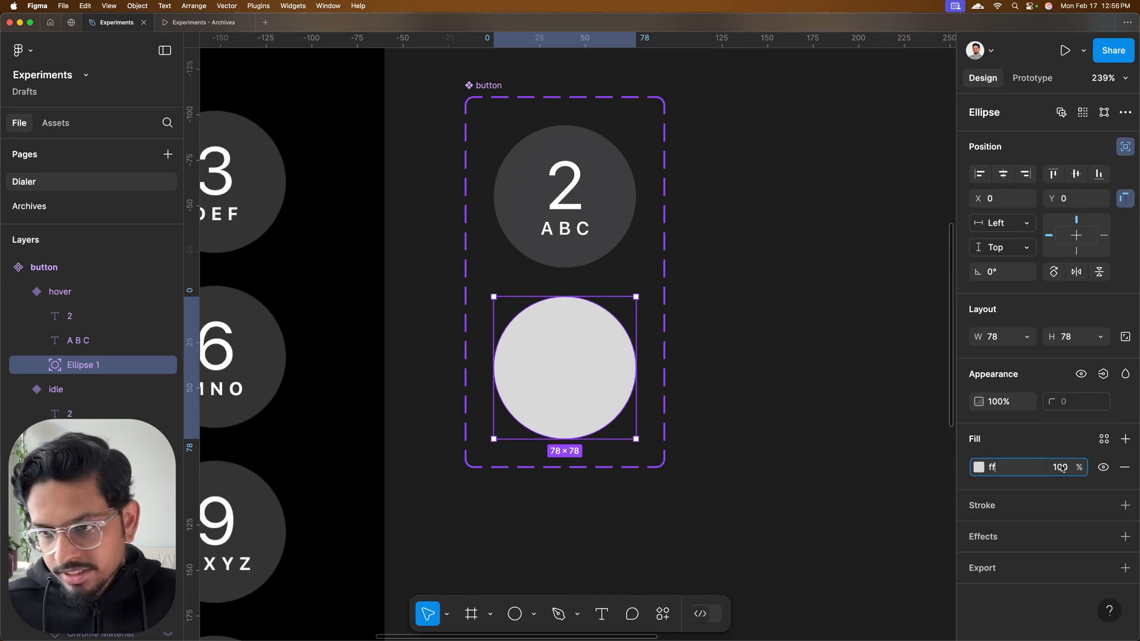
{"action": "left_click", "coordinate": [1060, 469]}
{"action": "type", "text": "10"}
{"action": "key", "text": "Return"}
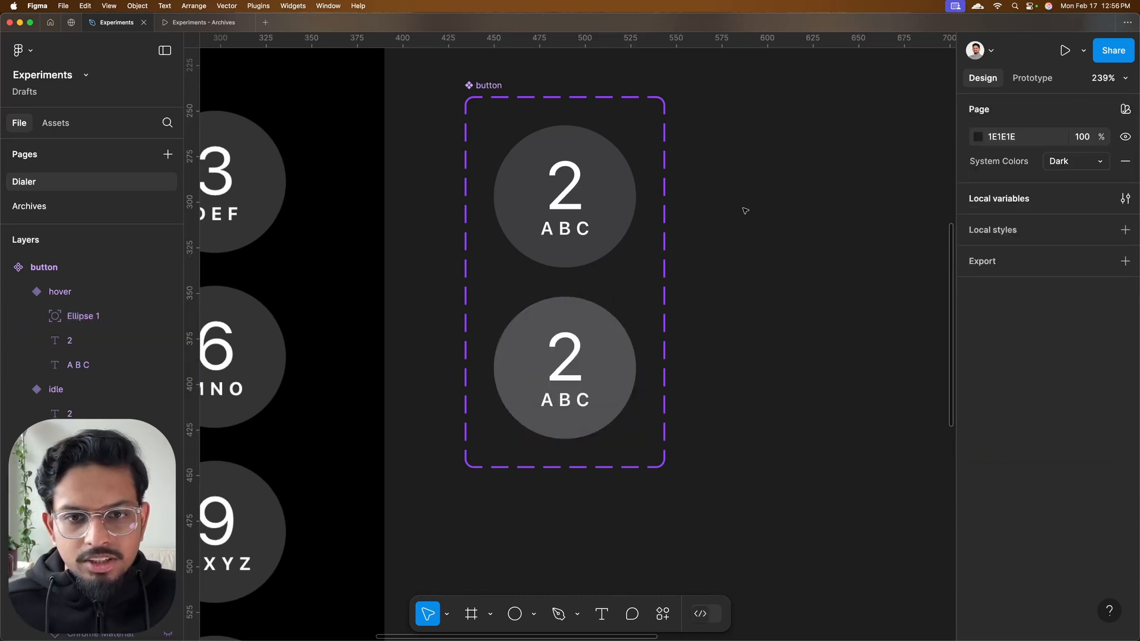
Send the circle behind the hover key's labels and constrain it to left and right, and to top and bottom
{"action": "scroll", "coordinate": [632, 231], "scroll_direction": "up", "scroll_amount": 1}
{"action": "scroll", "coordinate": [623, 285], "scroll_direction": "down", "scroll_amount": 1}
{"action": "left_click", "coordinate": [618, 339]}
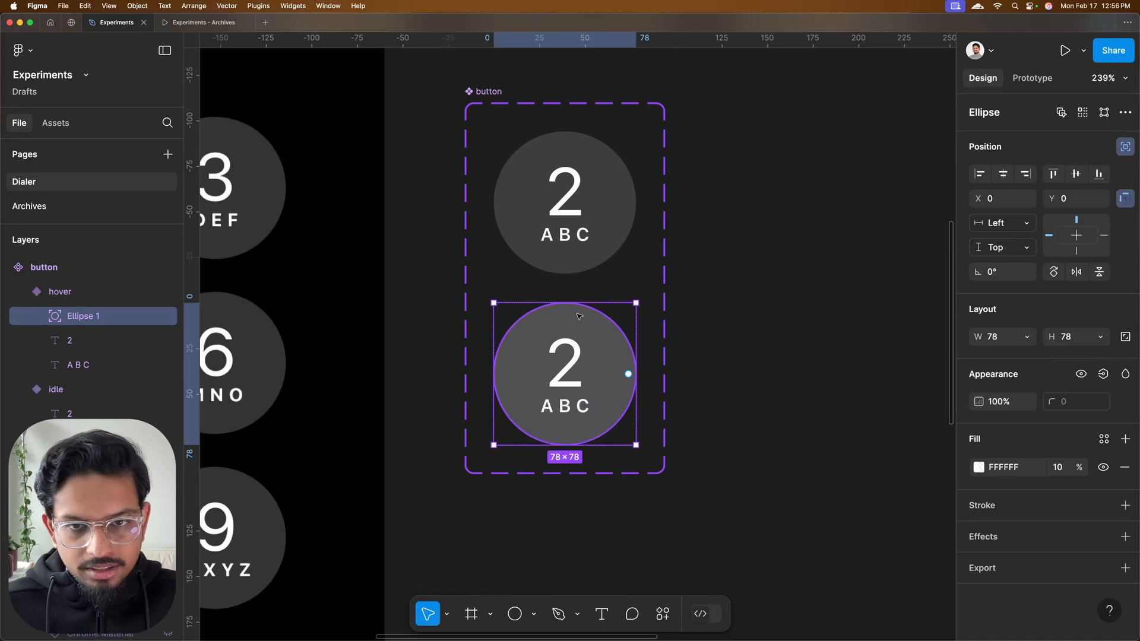
{"action": "left_click", "coordinate": [1010, 223]}
{"action": "left_click", "coordinate": [1028, 259]}
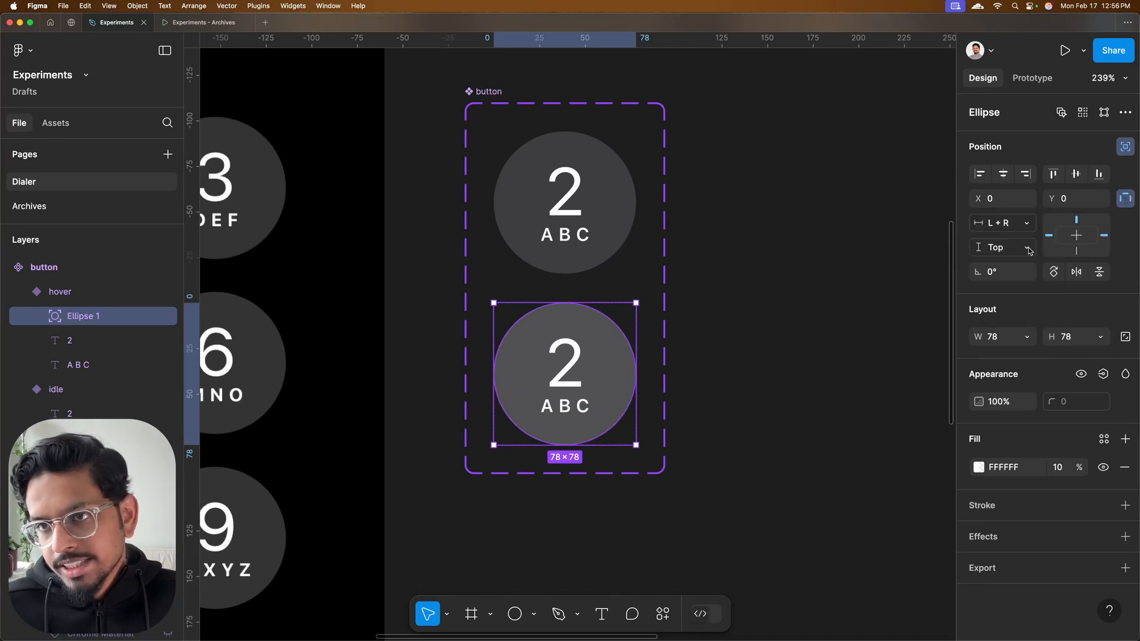
{"action": "left_click", "coordinate": [1024, 246]}
{"action": "left_click", "coordinate": [1029, 283]}
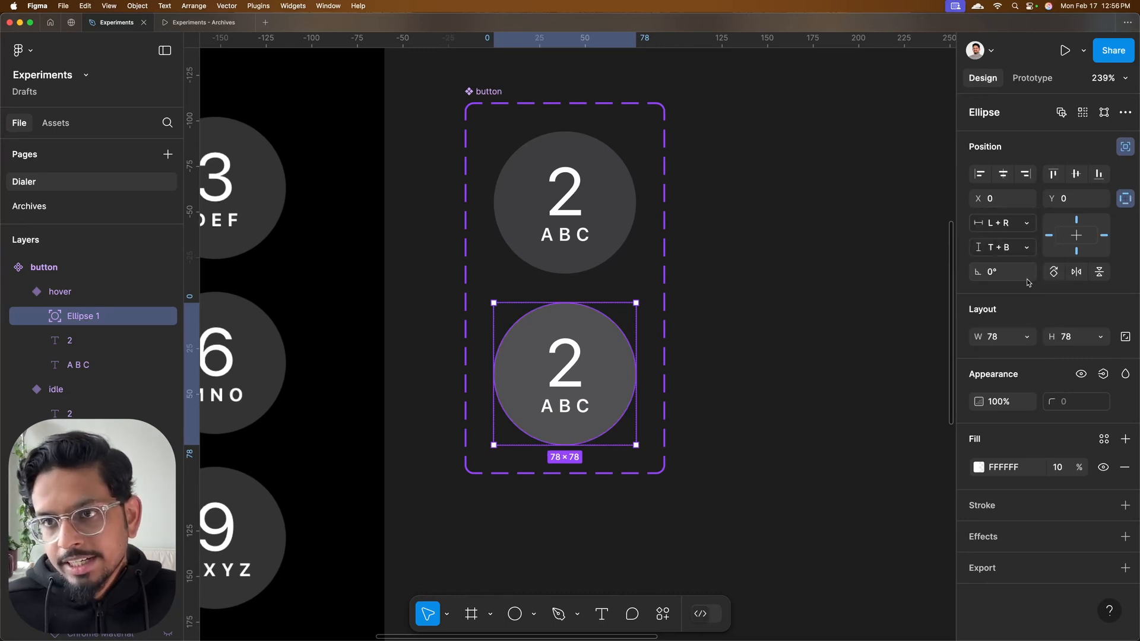
Test the circle's constraints by resizing the hover variant from its corner, and undo the resize
{"action": "left_click", "coordinate": [657, 322]}
{"action": "left_click", "coordinate": [598, 389]}
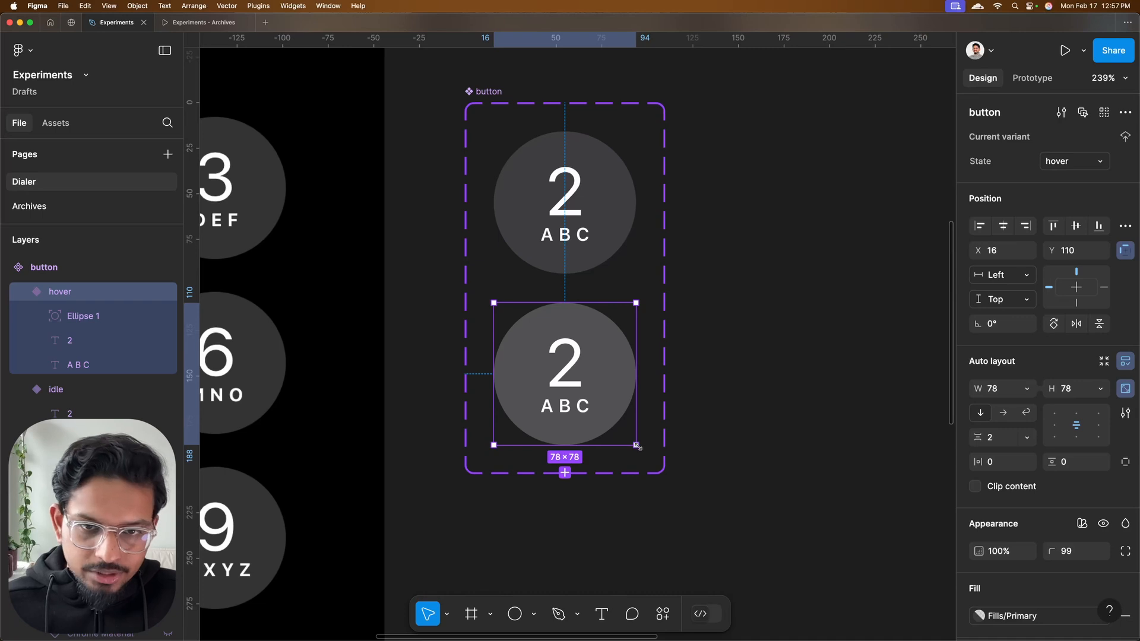
{"action": "mouse_move", "coordinate": [637, 445]}
{"action": "left_mouse_down"}
{"action": "mouse_move", "coordinate": [700, 514]}
{"action": "mouse_move", "coordinate": [686, 478]}
{"action": "mouse_move", "coordinate": [583, 410]}
{"action": "mouse_move", "coordinate": [669, 488]}
{"action": "mouse_move", "coordinate": [618, 453]}
{"action": "left_mouse_up"}
{"action": "key", "text": "super+z"}
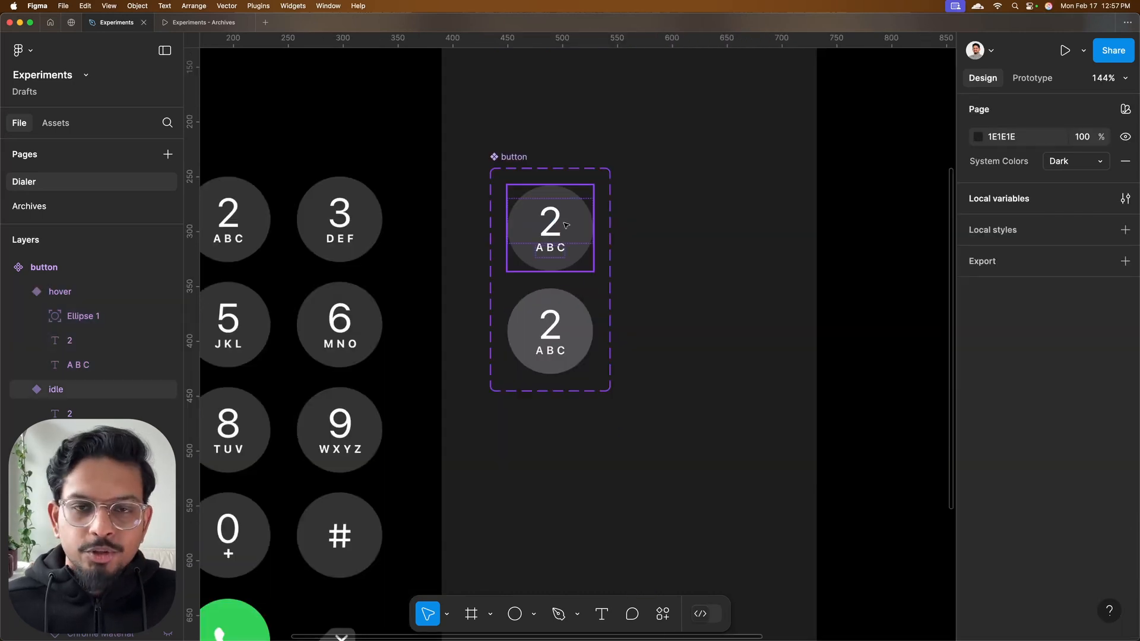
Examine the button component's two variants against the reference keypad, including its asterisk key
{"action": "scroll", "coordinate": [566, 226], "scroll_direction": "up", "scroll_amount": 3}
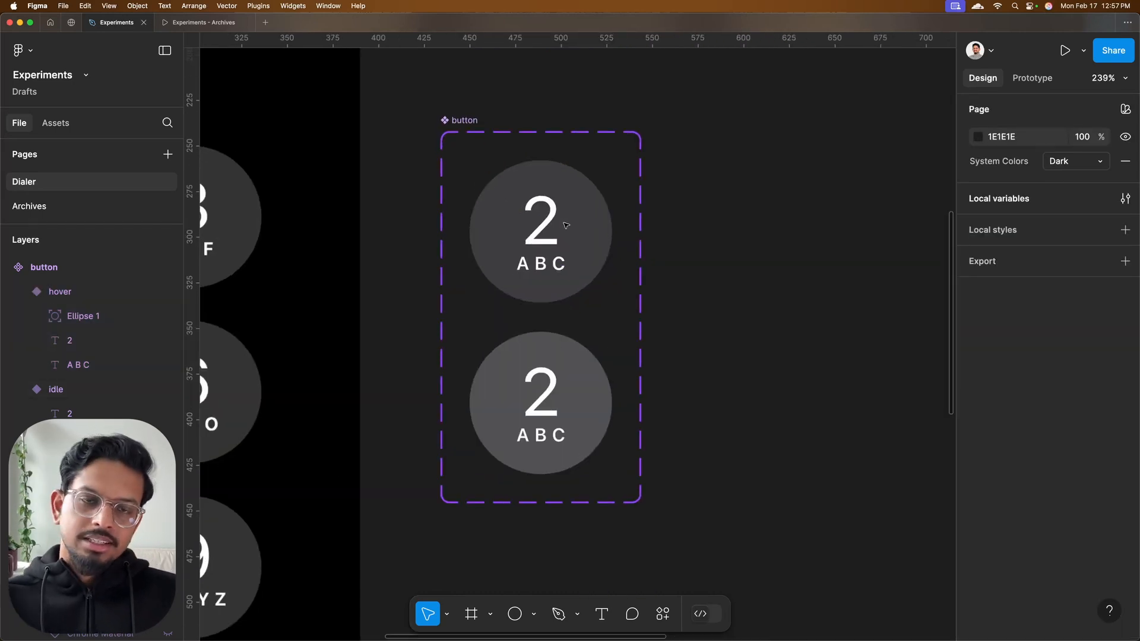
{"action": "scroll", "coordinate": [566, 225], "scroll_direction": "right", "scroll_amount": 3}
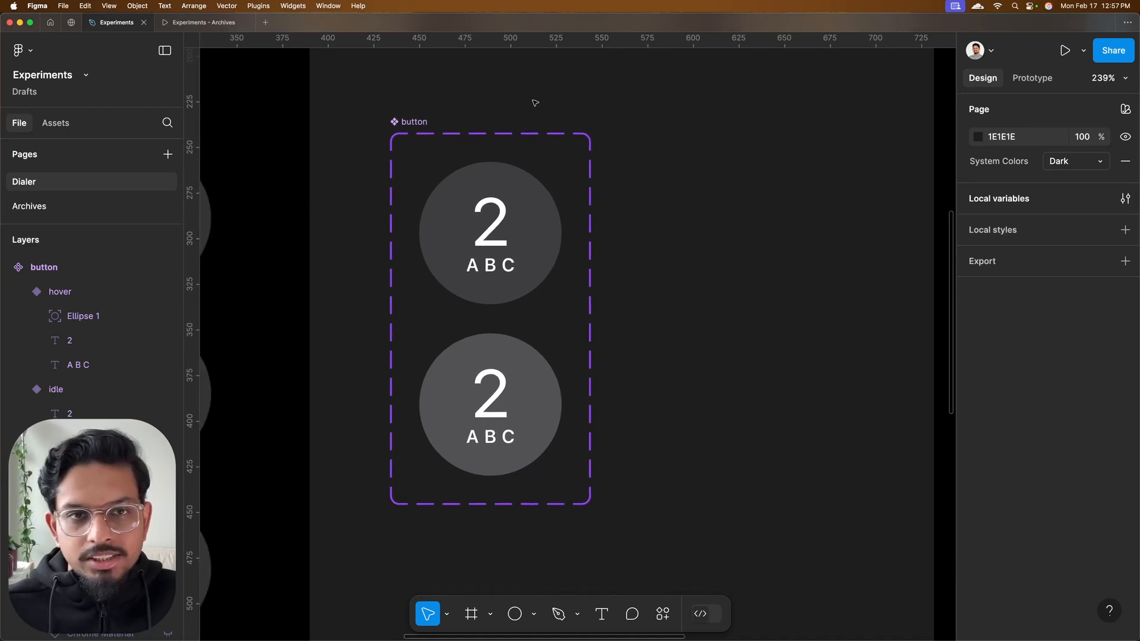
{"action": "left_click", "coordinate": [496, 401]}
{"action": "left_click", "coordinate": [664, 343]}
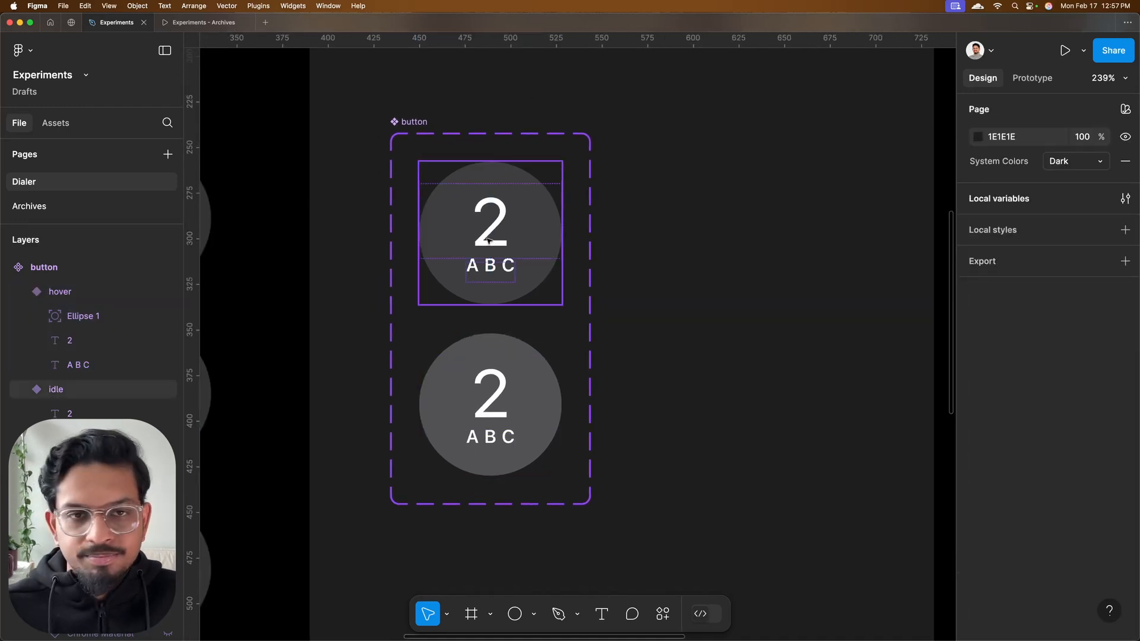
{"action": "scroll", "coordinate": [485, 237], "scroll_direction": "down", "scroll_amount": 3}
{"action": "left_click", "coordinate": [449, 146]}
{"action": "scroll", "coordinate": [534, 128], "scroll_direction": "down", "scroll_amount": 5}
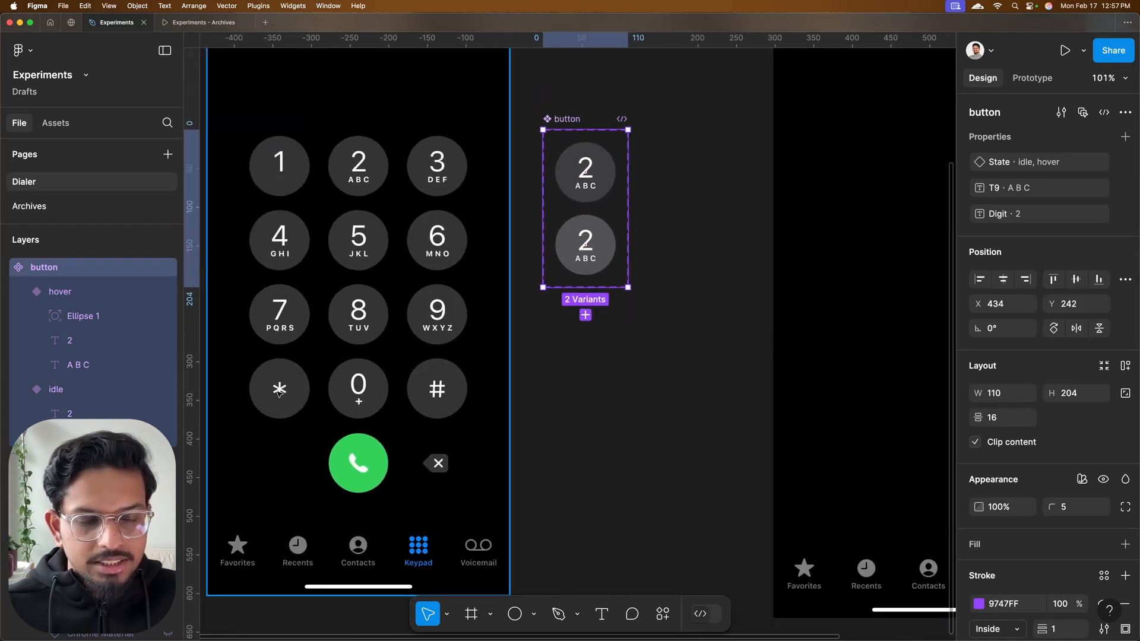
{"action": "left_click", "coordinate": [278, 393]}
{"action": "key", "text": "Escape"}
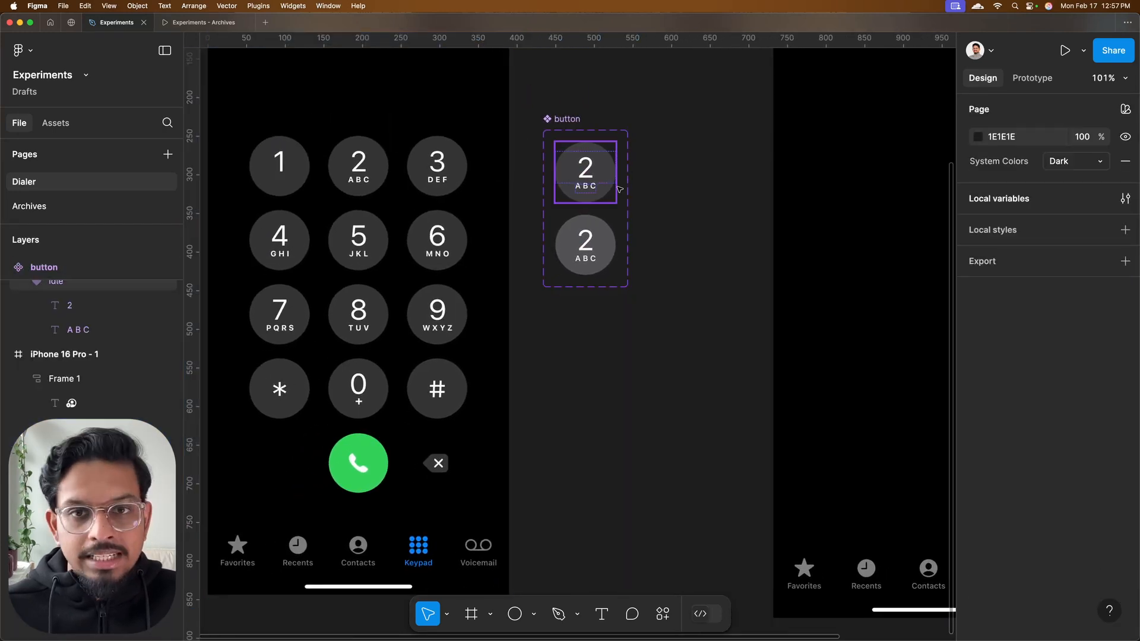
Duplicate the idle button below the component set and detach the instance
{"action": "scroll", "coordinate": [605, 172], "scroll_direction": "up", "scroll_amount": 2}
{"action": "left_click", "coordinate": [595, 172]}
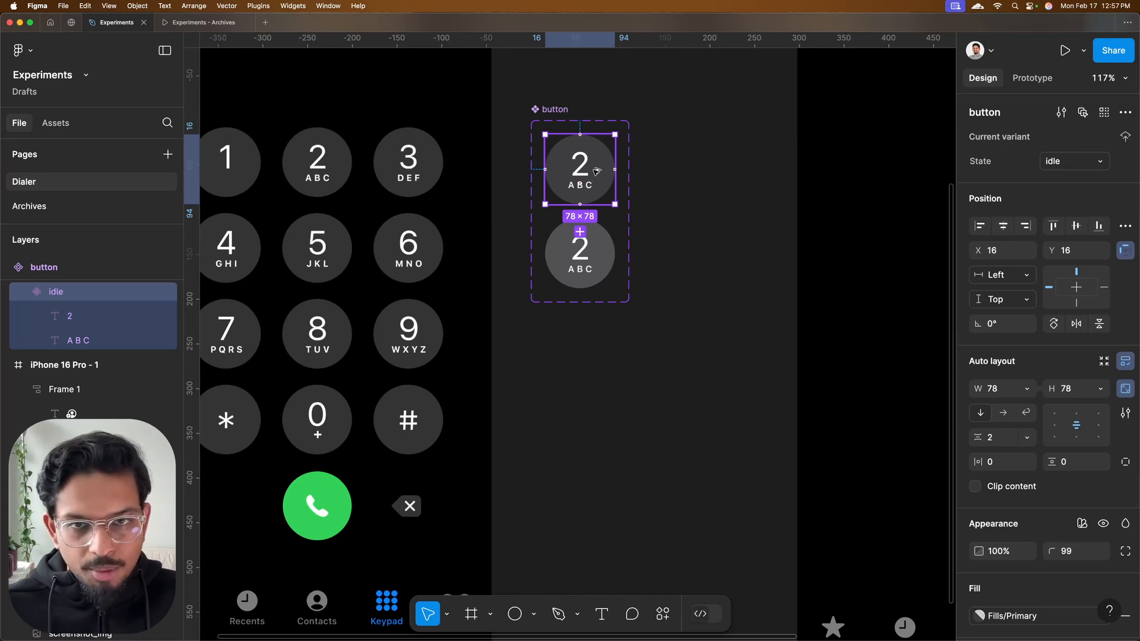
{"action": "left_click_drag", "start_coordinate": [595, 172], "coordinate": [599, 387]}
{"action": "right_click", "coordinate": [601, 387]}
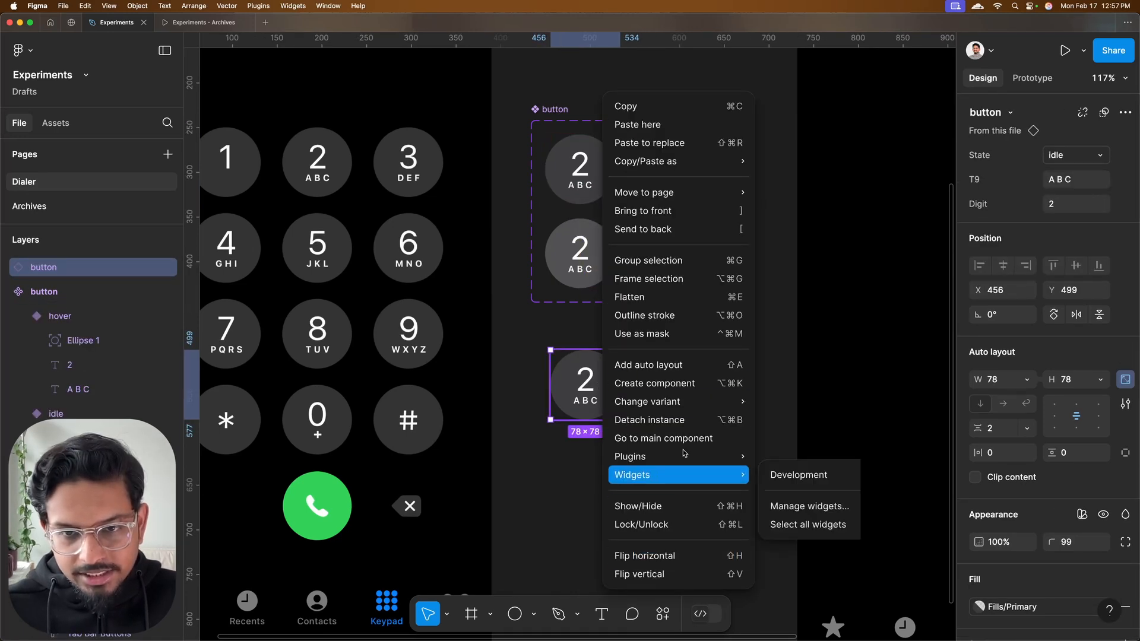
{"action": "left_click", "coordinate": [662, 419]}
Remove the A B C label from the detached button and place the button beside the reference asterisk key
{"action": "scroll", "coordinate": [661, 420], "scroll_direction": "left", "scroll_amount": 6}
{"action": "left_click_drag", "start_coordinate": [917, 291], "coordinate": [597, 325]}
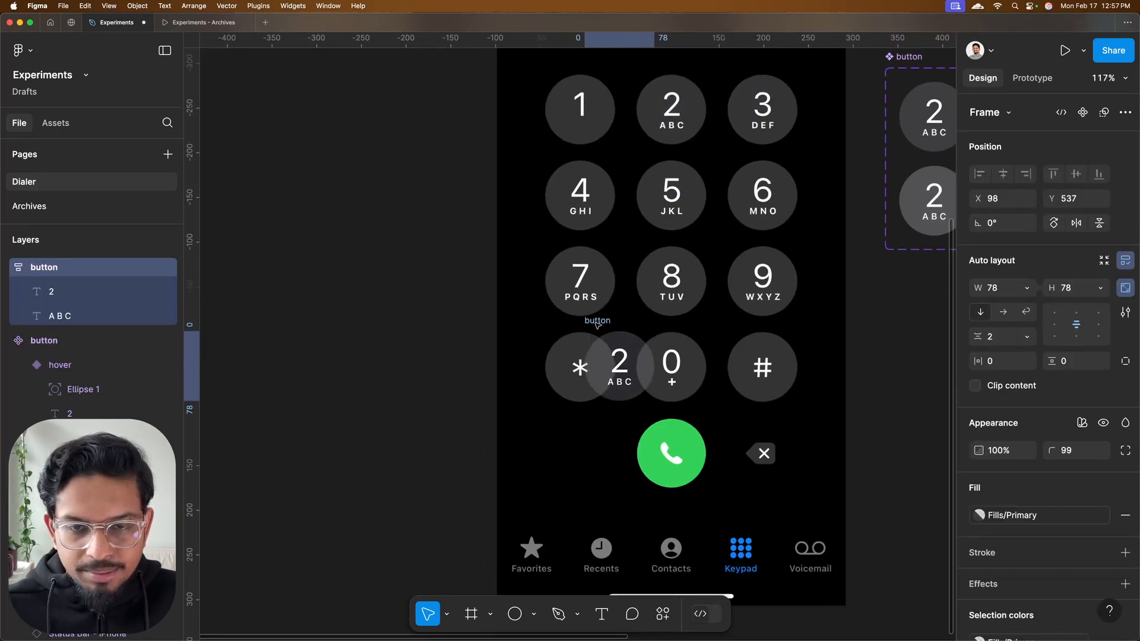
{"action": "left_click", "coordinate": [628, 383]}
{"action": "scroll", "coordinate": [629, 384], "scroll_direction": "up", "scroll_amount": 4}
{"action": "key", "text": "Delete"}
{"action": "left_click_drag", "start_coordinate": [653, 426], "coordinate": [458, 426]}
Switch to SF Symbols, search for "aster" and copy the plain asterisk symbol
{"action": "key", "text": "ctrl+Right"}
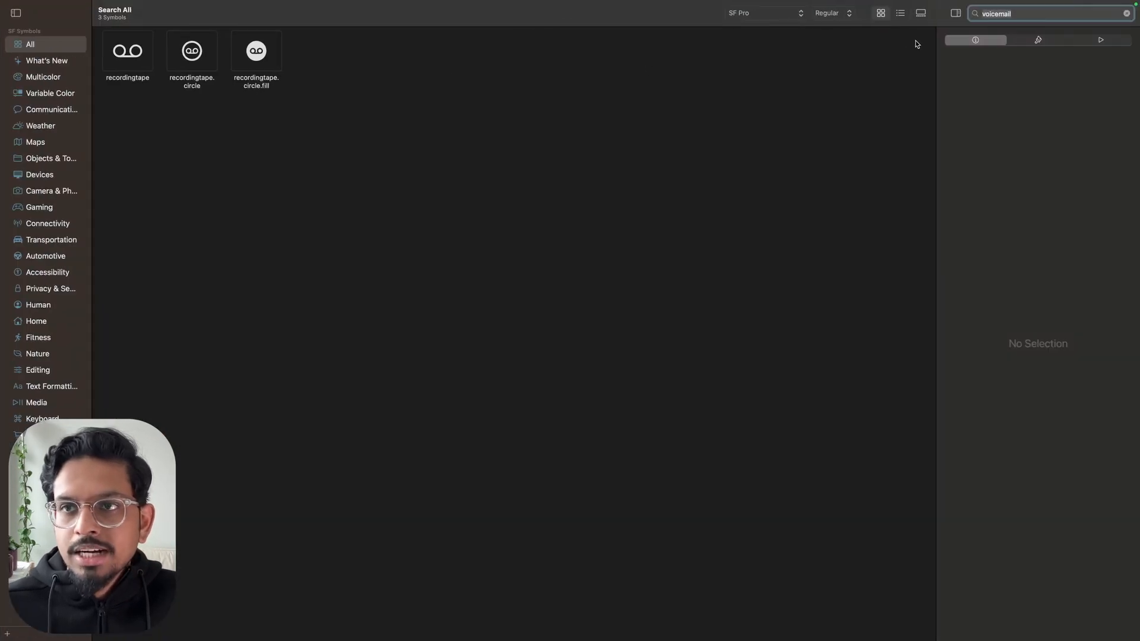
{"action": "type", "text": "aster"}
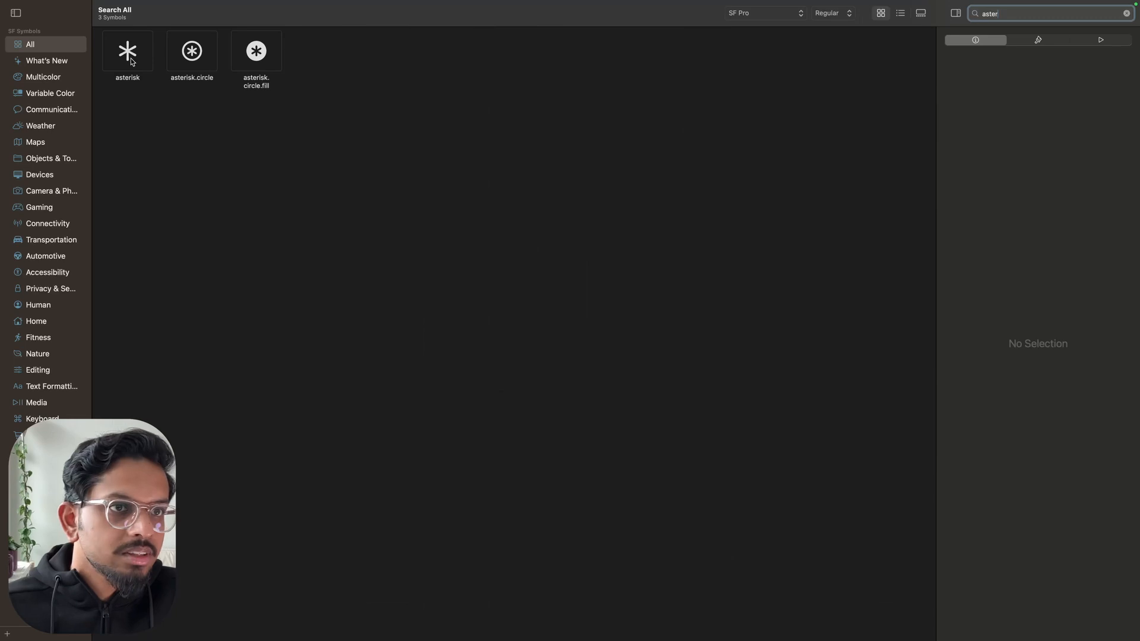
{"action": "right_click", "coordinate": [132, 62]}
{"action": "left_click", "coordinate": [155, 67]}
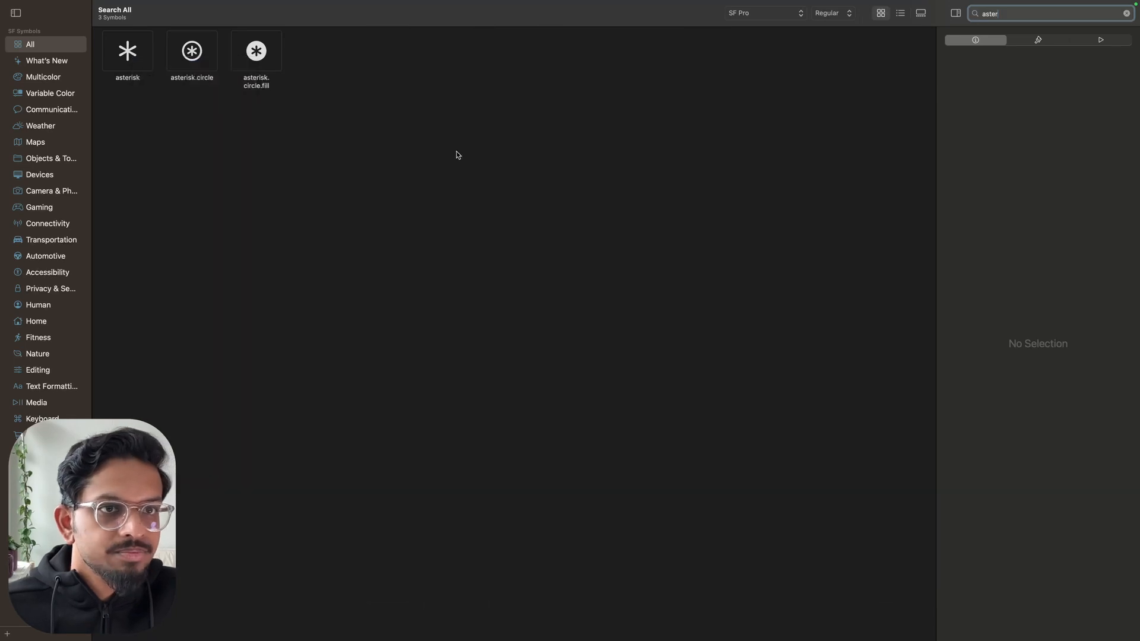
Back in Figma, replace the detached button's digit with the copied asterisk symbol
{"action": "key", "text": "ctrl+Left"}
{"action": "double_click", "coordinate": [444, 406]}
{"action": "key", "text": "super+v"}
{"action": "key", "text": "Escape"}
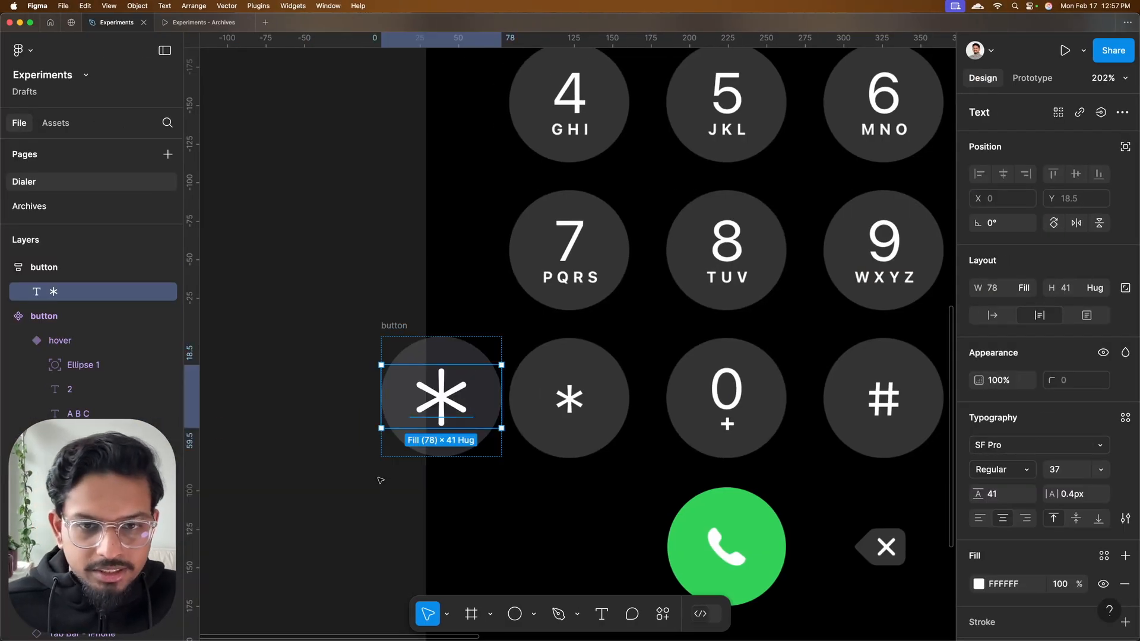
{"action": "left_click", "coordinate": [382, 475]}
Try the Title3/Regular text style on the asterisk and settle on Title3/Emphasized to match the reference
{"action": "scroll", "coordinate": [473, 465], "scroll_direction": "up", "scroll_amount": 3}
{"action": "left_click", "coordinate": [384, 286]}
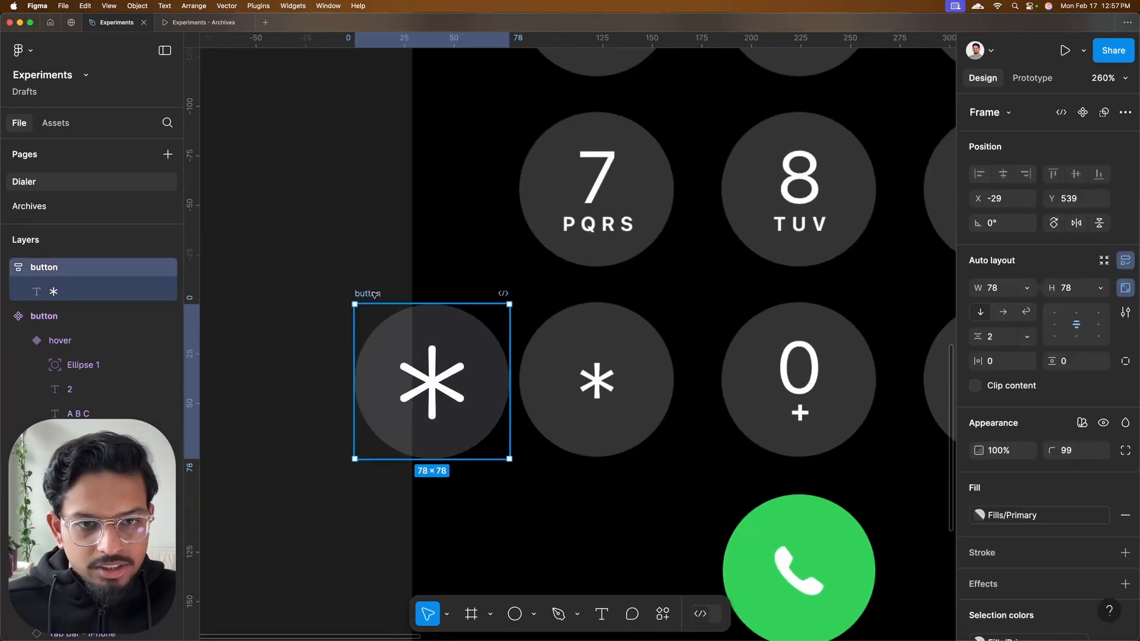
{"action": "double_click", "coordinate": [440, 374]}
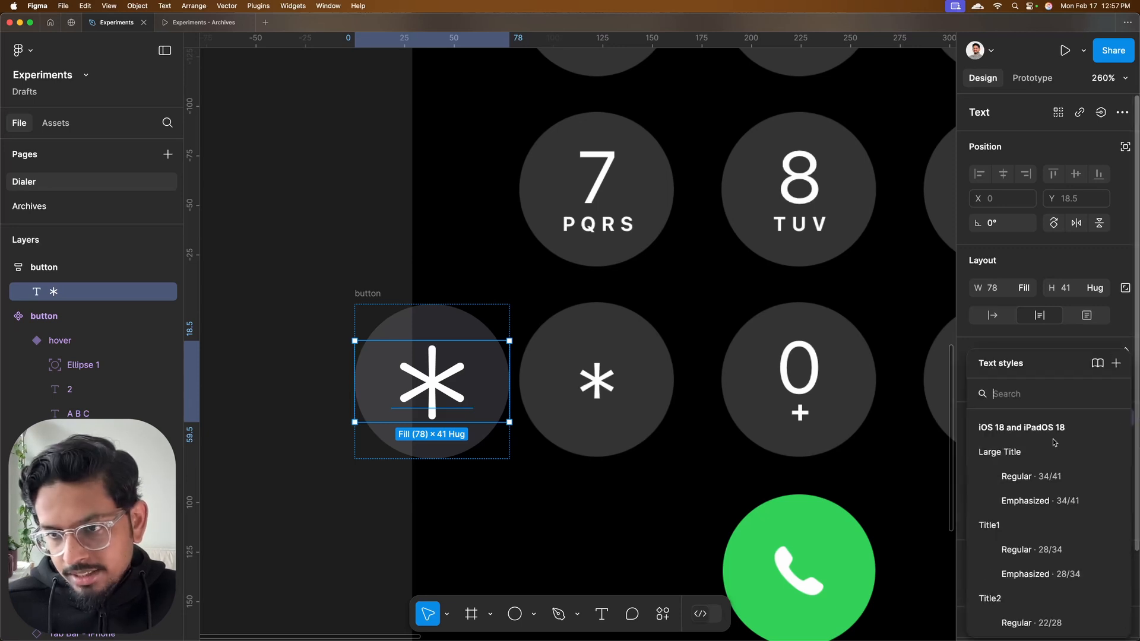
{"action": "left_click", "coordinate": [1124, 418]}
{"action": "scroll", "coordinate": [1042, 490], "scroll_direction": "down", "scroll_amount": 5}
{"action": "left_click", "coordinate": [1062, 491]}
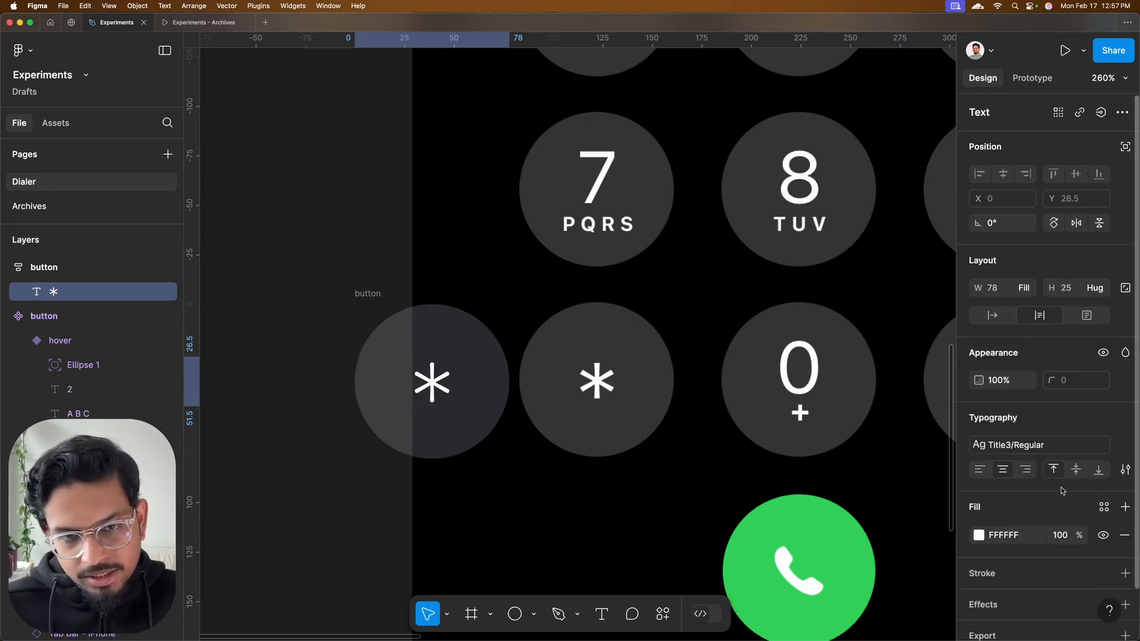
{"action": "left_click", "coordinate": [1045, 444]}
{"action": "left_click", "coordinate": [1016, 536]}
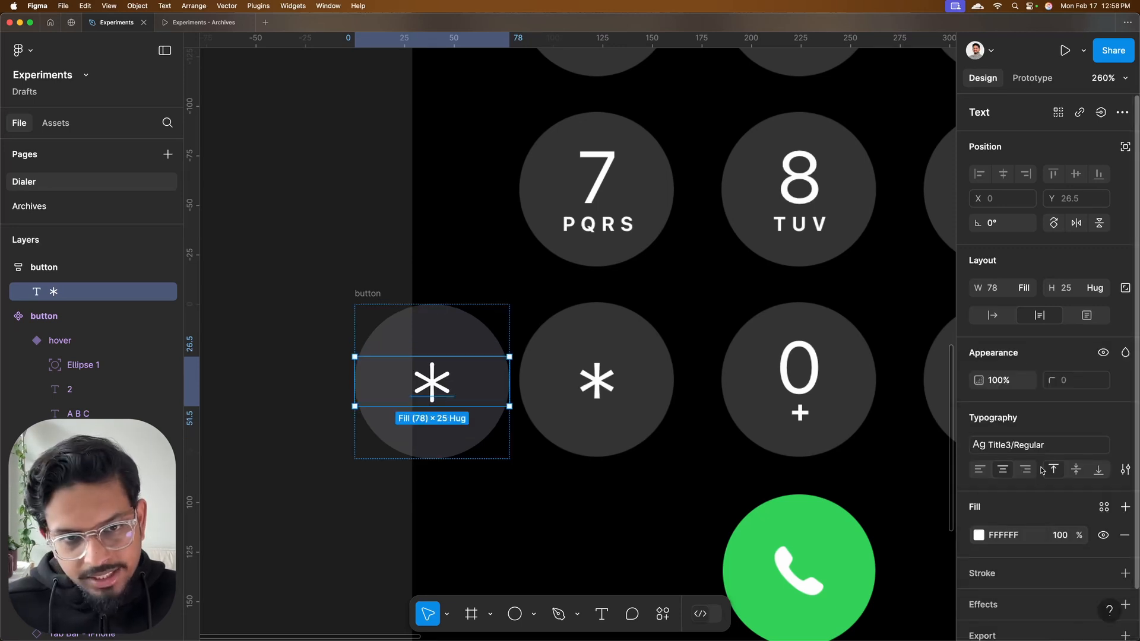
{"action": "key", "text": "Escape"}
Move the asterisk button below the button component set, to X 450, Y 514
{"action": "scroll", "coordinate": [497, 392], "scroll_direction": "down", "scroll_amount": 3}
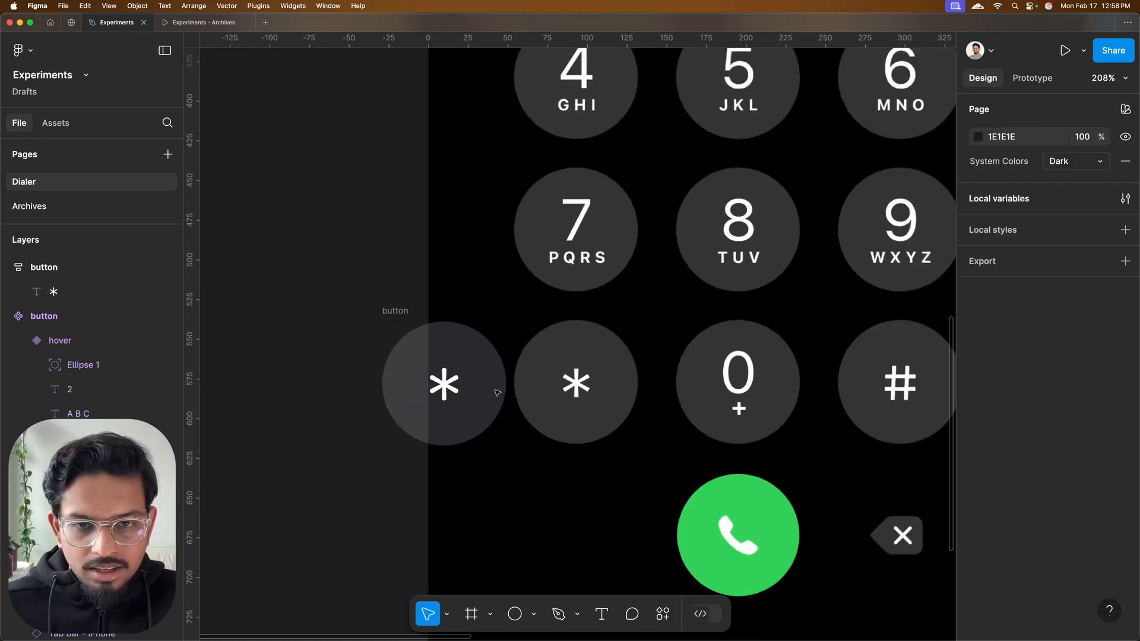
{"action": "scroll", "coordinate": [496, 392], "scroll_direction": "right", "scroll_amount": 3}
{"action": "scroll", "coordinate": [496, 391], "scroll_direction": "down", "scroll_amount": 6}
{"action": "left_click_drag", "start_coordinate": [369, 324], "coordinate": [701, 305]}
{"action": "scroll", "coordinate": [724, 337], "scroll_direction": "up", "scroll_amount": 3}
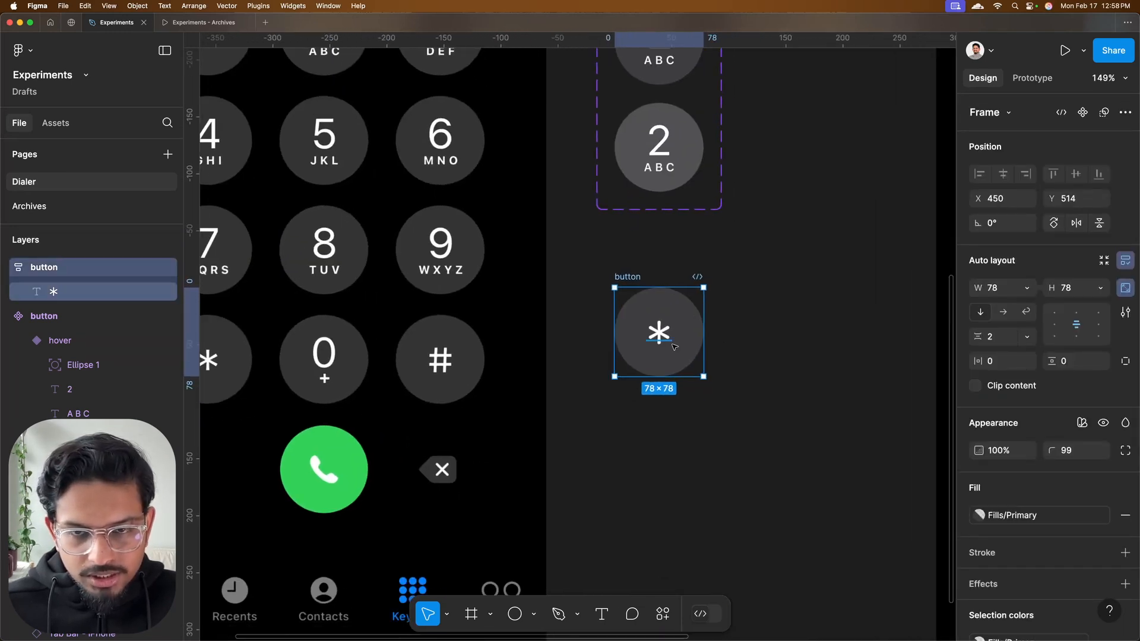
{"action": "scroll", "coordinate": [674, 346], "scroll_direction": "down", "scroll_amount": 3}
{"action": "scroll", "coordinate": [668, 341], "scroll_direction": "up", "scroll_amount": 1}
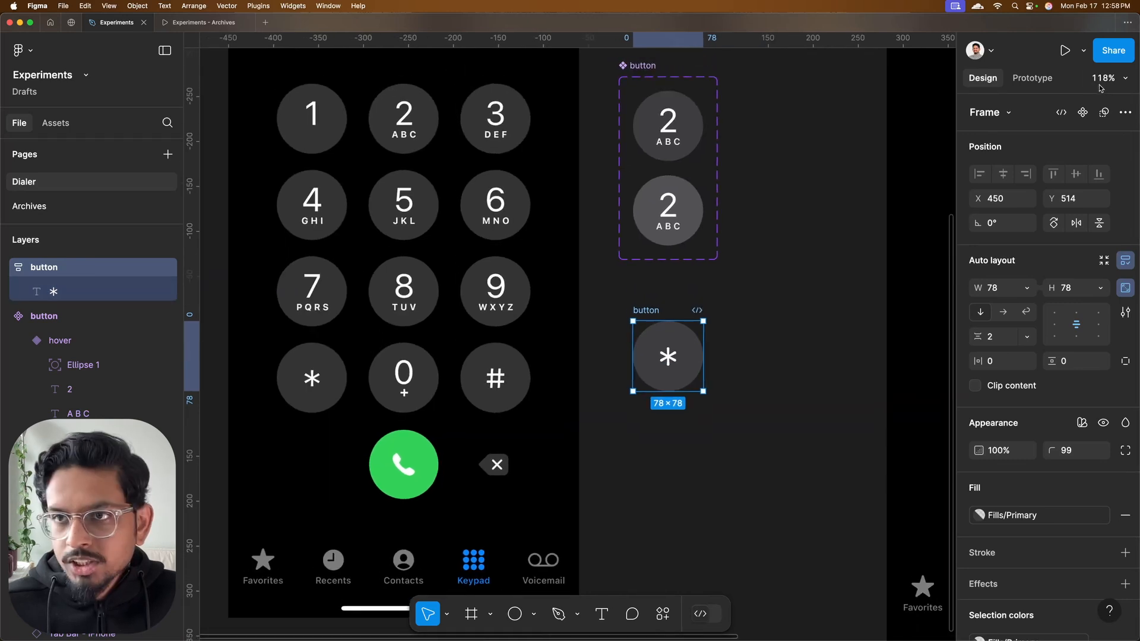
{"action": "scroll", "coordinate": [675, 349], "scroll_direction": "up", "scroll_amount": 3}
{"action": "scroll", "coordinate": [685, 336], "scroll_direction": "left", "scroll_amount": 3}
{"action": "scroll", "coordinate": [685, 336], "scroll_direction": "up", "scroll_amount": 2}
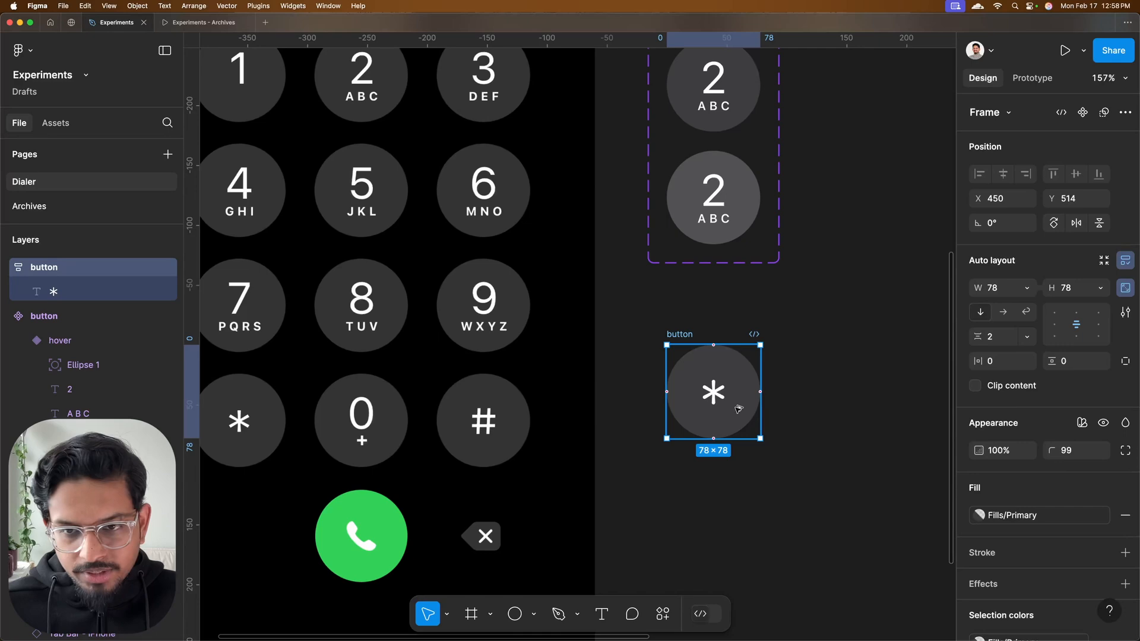
{"action": "left_click_drag", "start_coordinate": [738, 408], "coordinate": [737, 527], "text": "alt"}
{"action": "scroll", "coordinate": [736, 416], "scroll_direction": "down", "scroll_amount": 2}
{"action": "left_click", "coordinate": [721, 342]}
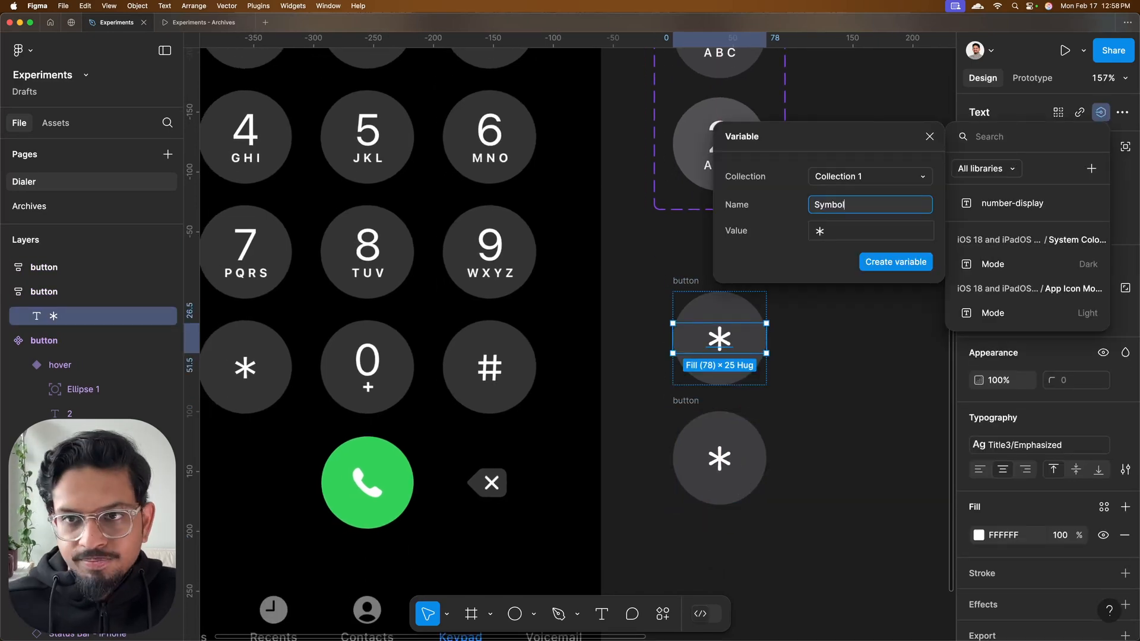
Make the asterisk button a component with a text property for its symbol, and give it idle and hover variants
{"action": "key", "text": "Escape"}
{"action": "type", "text": "Symb"}
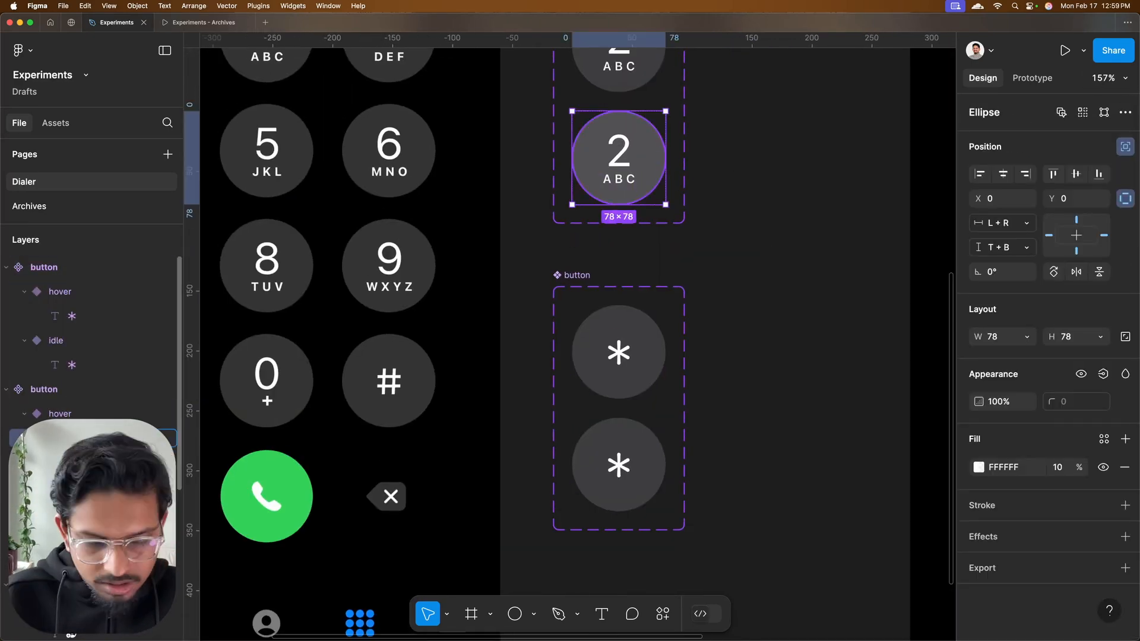
{"action": "left_click", "coordinate": [615, 439]}
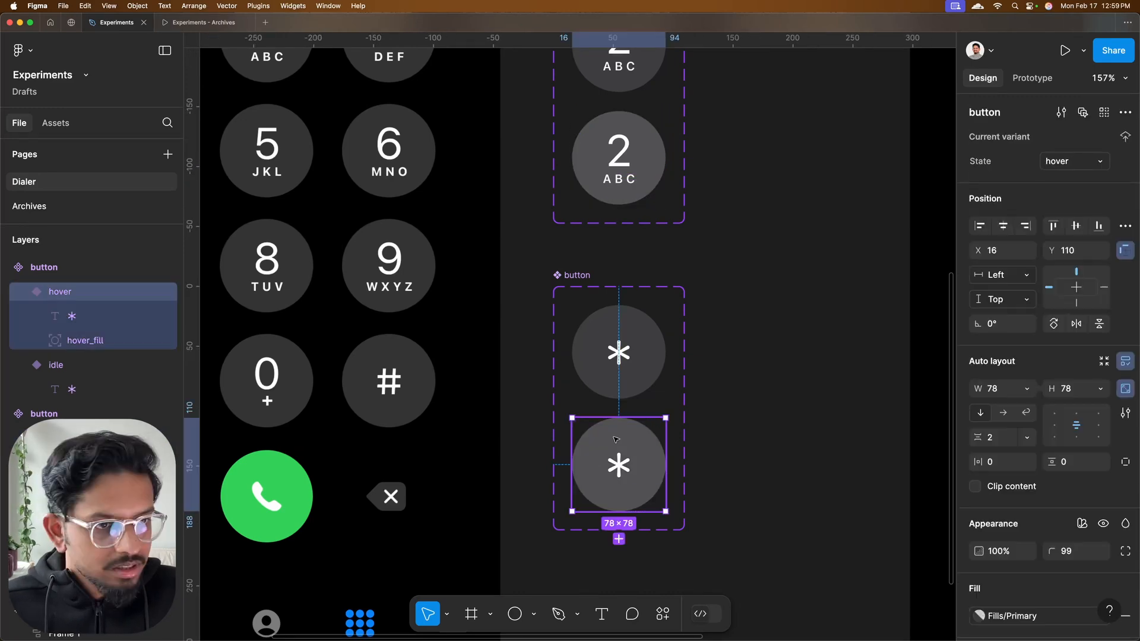
Rename the digit button component set to button-digit and the asterisk set to button-symbol
{"action": "left_click", "coordinate": [598, 256]}
{"action": "scroll", "coordinate": [584, 279], "scroll_direction": "down", "scroll_amount": 5}
{"action": "double_click", "coordinate": [578, 286]}
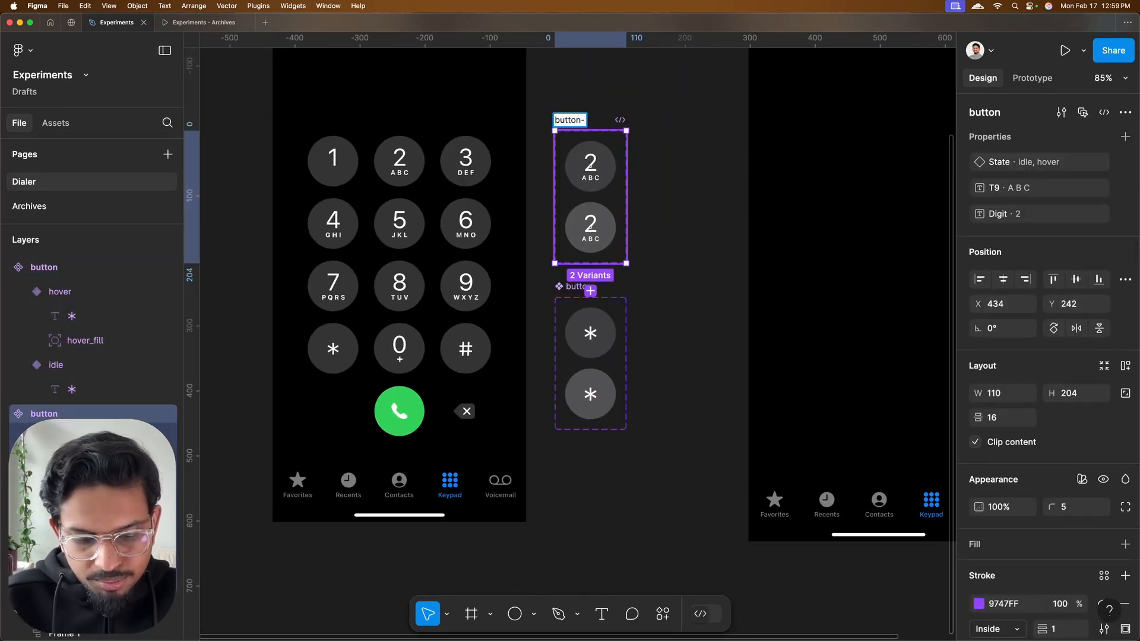
{"action": "type", "text": "digit"}
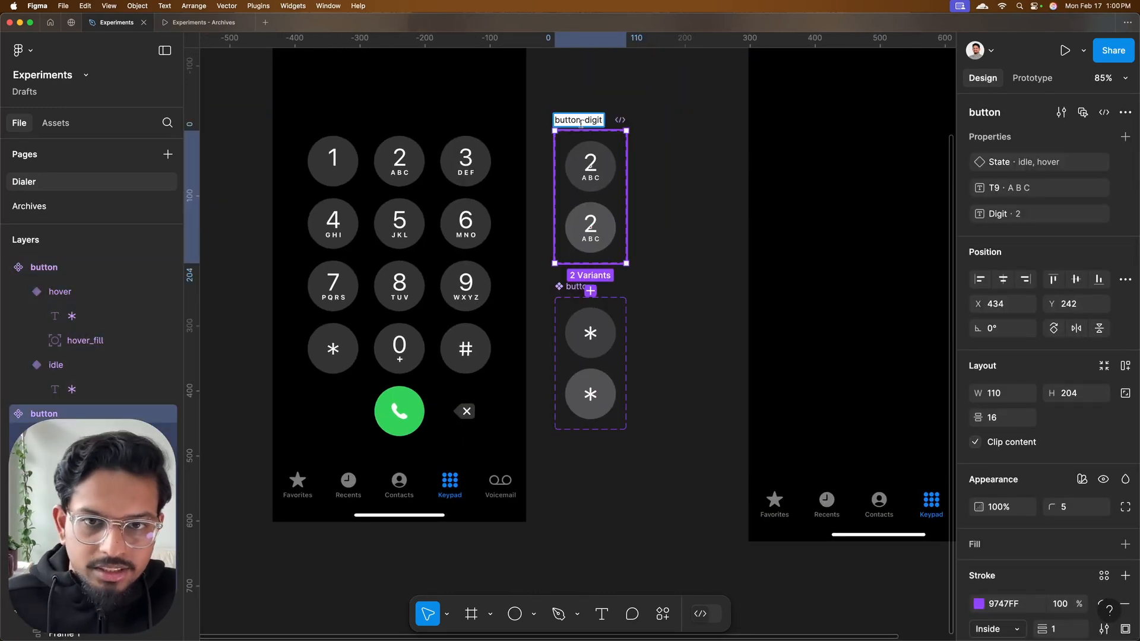
{"action": "left_click", "coordinate": [697, 209]}
{"action": "double_click", "coordinate": [577, 286]}
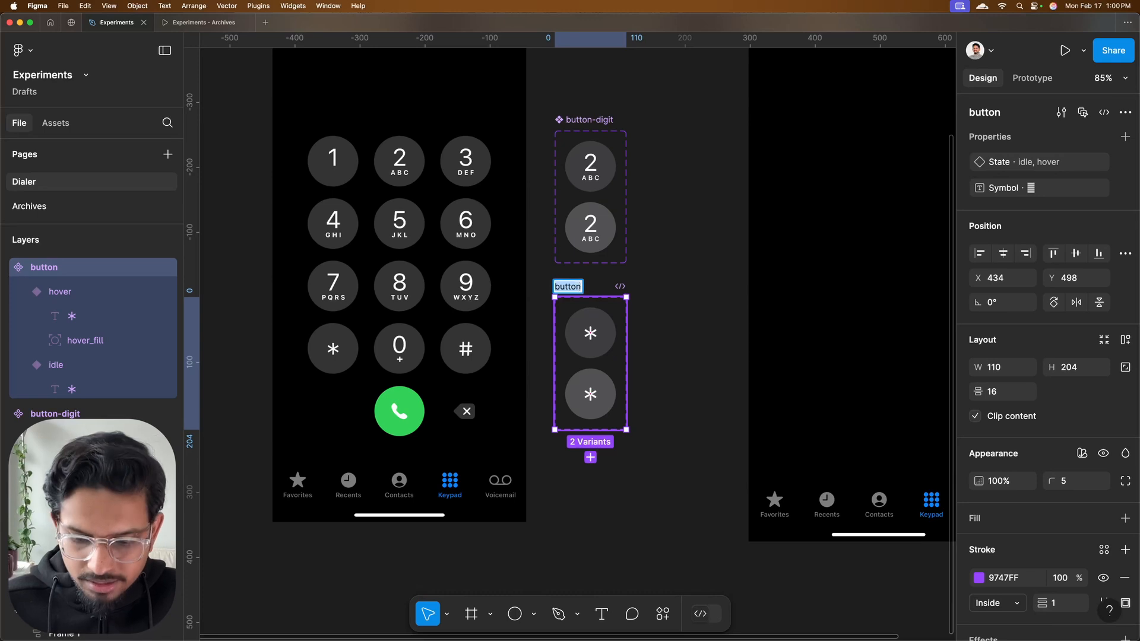
{"action": "key", "text": "Right"}
{"action": "type", "text": "-symbol"}
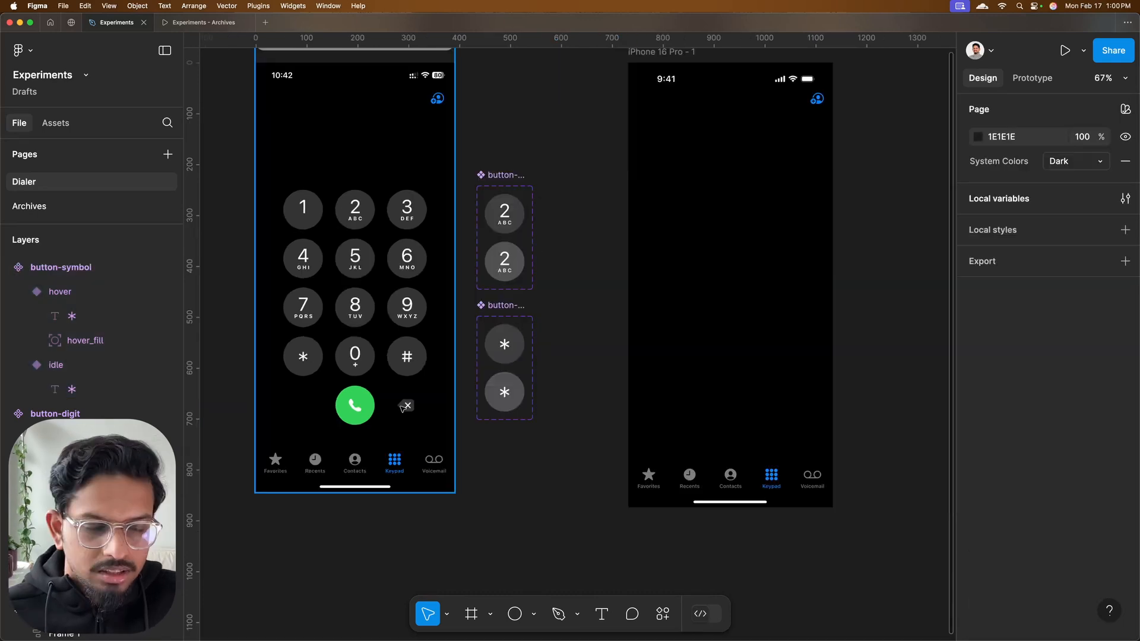
Rename the green phone button frame below the symbol set to button-call
{"action": "scroll", "coordinate": [406, 408], "scroll_direction": "up", "scroll_amount": 4}
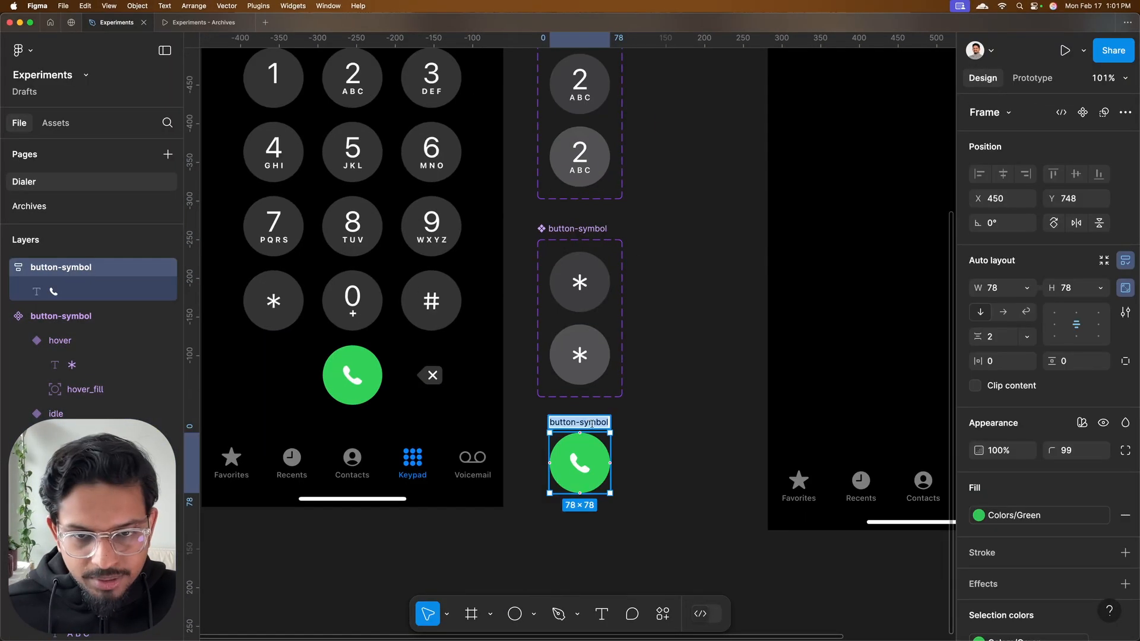
{"action": "type", "text": "button-call"}
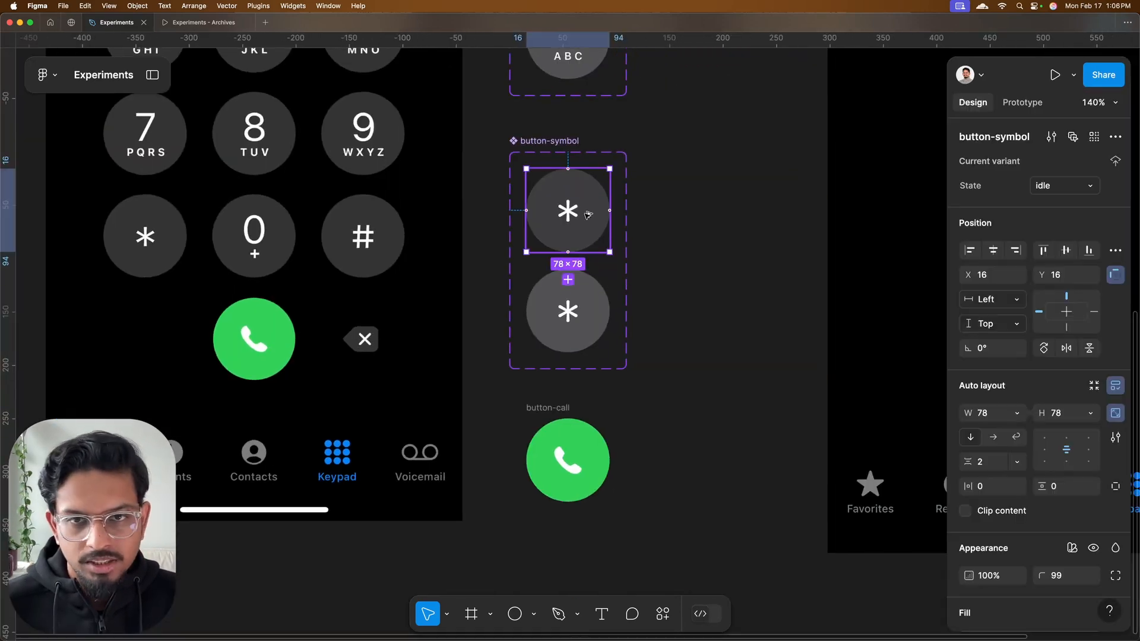
Place a detached copy of the idle asterisk button beside its component set and rename it backspace
{"action": "left_click_drag", "start_coordinate": [567, 211], "coordinate": [726, 246]}
{"action": "right_click", "coordinate": [747, 255]}
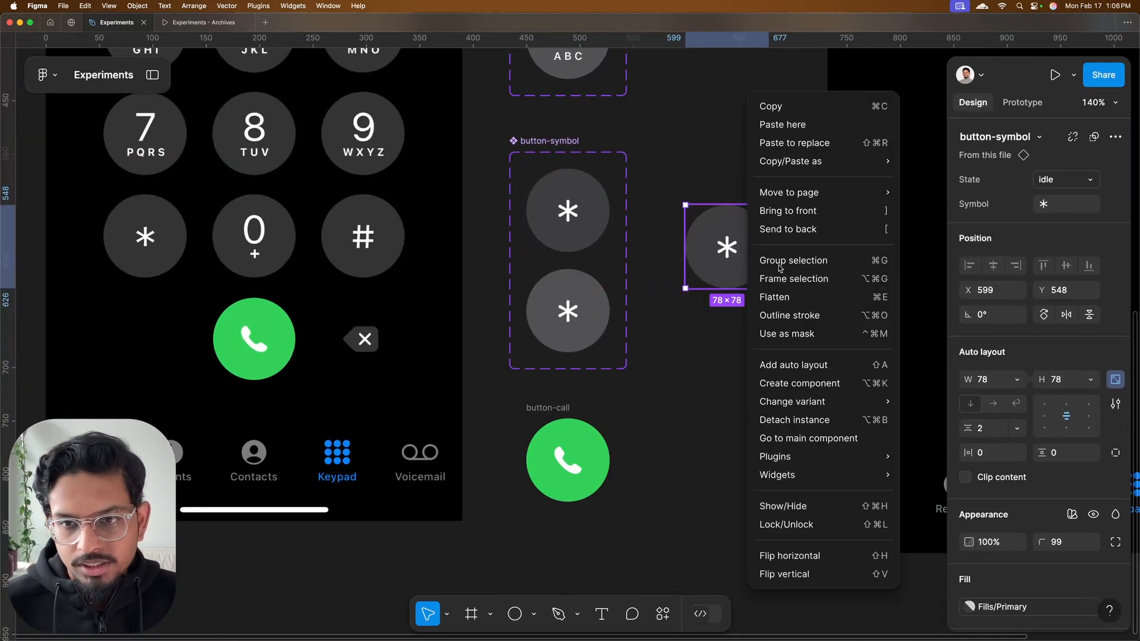
{"action": "left_click", "coordinate": [792, 423]}
{"action": "double_click", "coordinate": [708, 195]}
{"action": "type", "text": "backspace"}
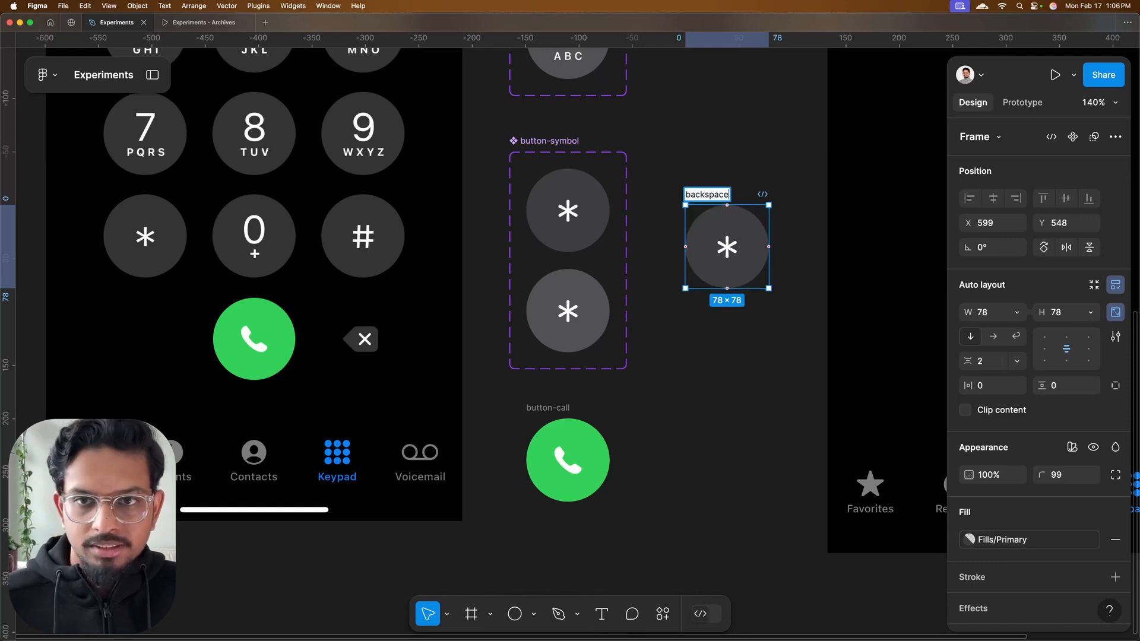
{"action": "key", "text": "Return"}
{"action": "left_click_drag", "start_coordinate": [710, 198], "coordinate": [694, 212]}
Compare the delete.left.fill symbol in SF Symbols with the backspace icon in the Figma reference screen
{"action": "key", "text": "ctrl+Right"}
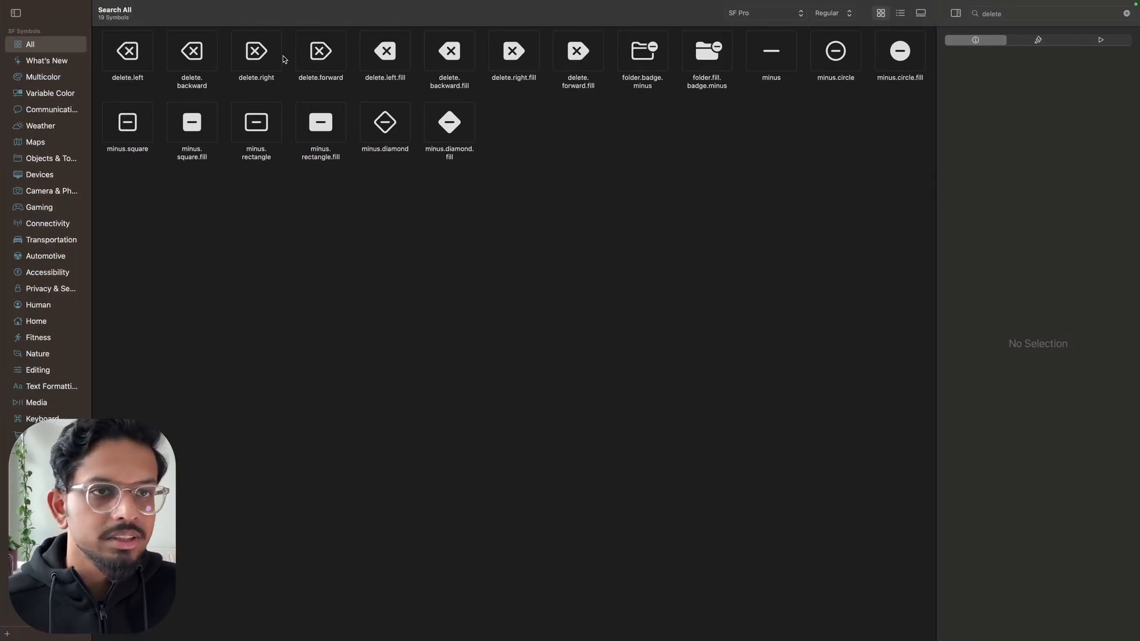
{"action": "left_click", "coordinate": [385, 60]}
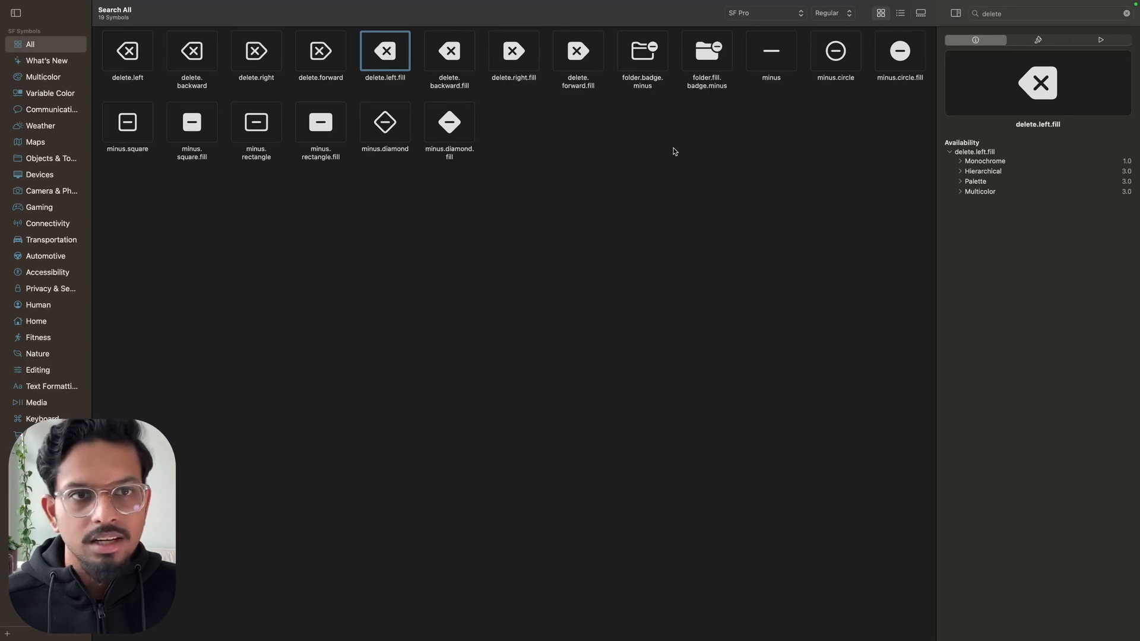
{"action": "key", "text": "ctrl+Left"}
{"action": "scroll", "coordinate": [359, 337], "scroll_direction": "up", "scroll_amount": 10}
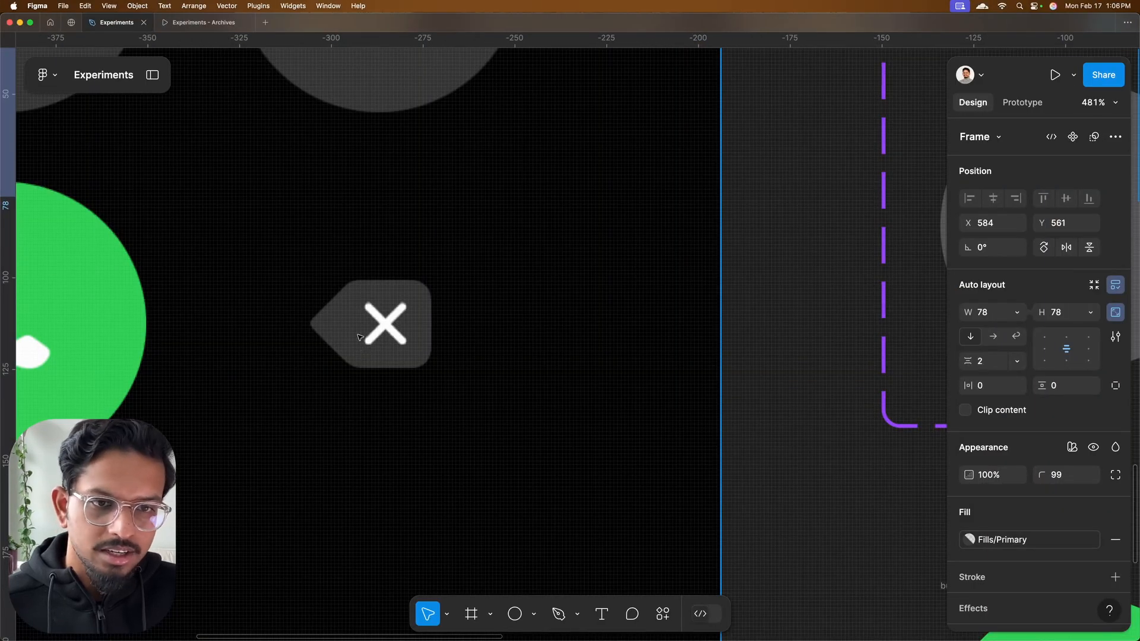
{"action": "scroll", "coordinate": [380, 314], "scroll_direction": "down", "scroll_amount": 10}
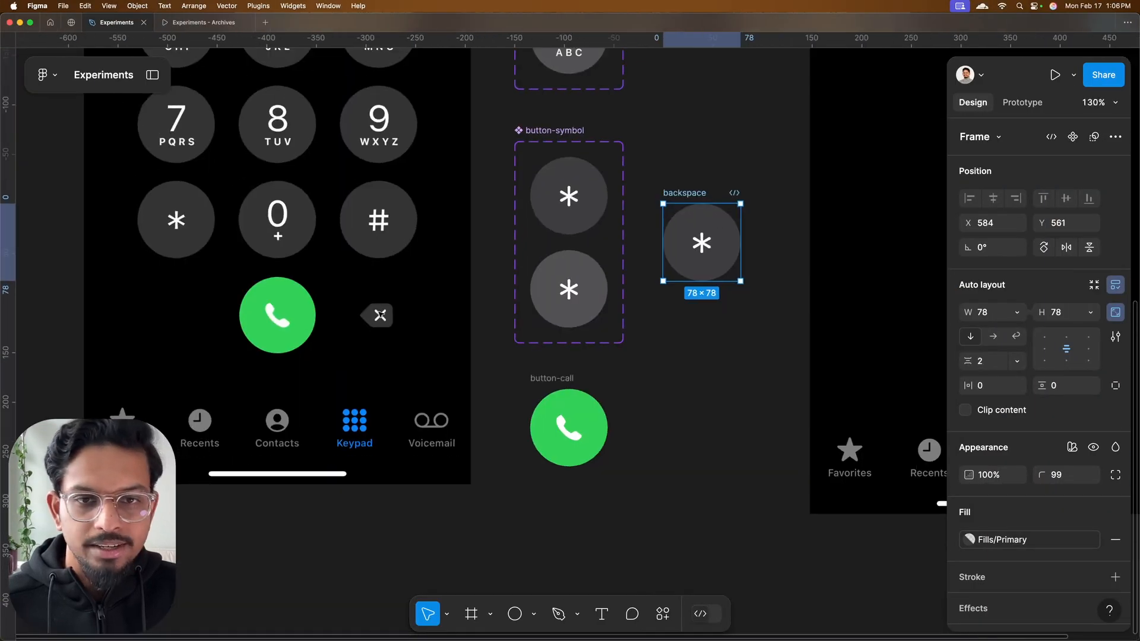
{"action": "left_click", "coordinate": [656, 351]}
{"action": "scroll", "coordinate": [657, 351], "scroll_direction": "right", "scroll_amount": 2}
{"action": "scroll", "coordinate": [657, 350], "scroll_direction": "up", "scroll_amount": 1}
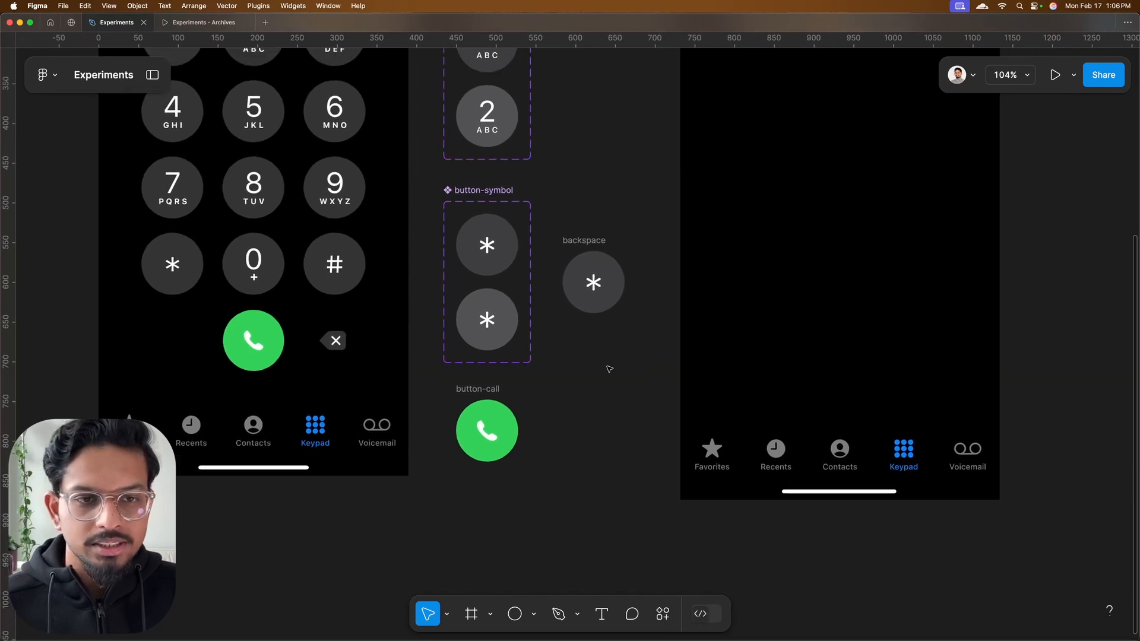
In SF Symbols, set the rendering to Hierarchical and copy delete.left.fill as an SVG at point size 20, Large scale
{"action": "key", "text": "ctrl+Right"}
{"action": "left_click", "coordinate": [1041, 40]}
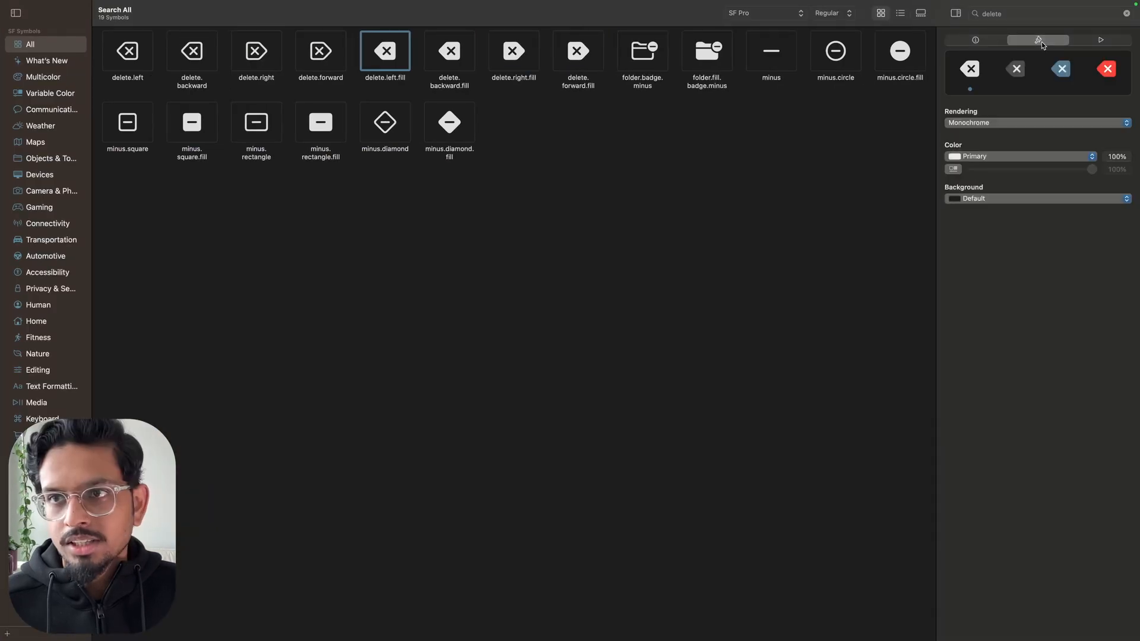
{"action": "left_click", "coordinate": [1017, 70]}
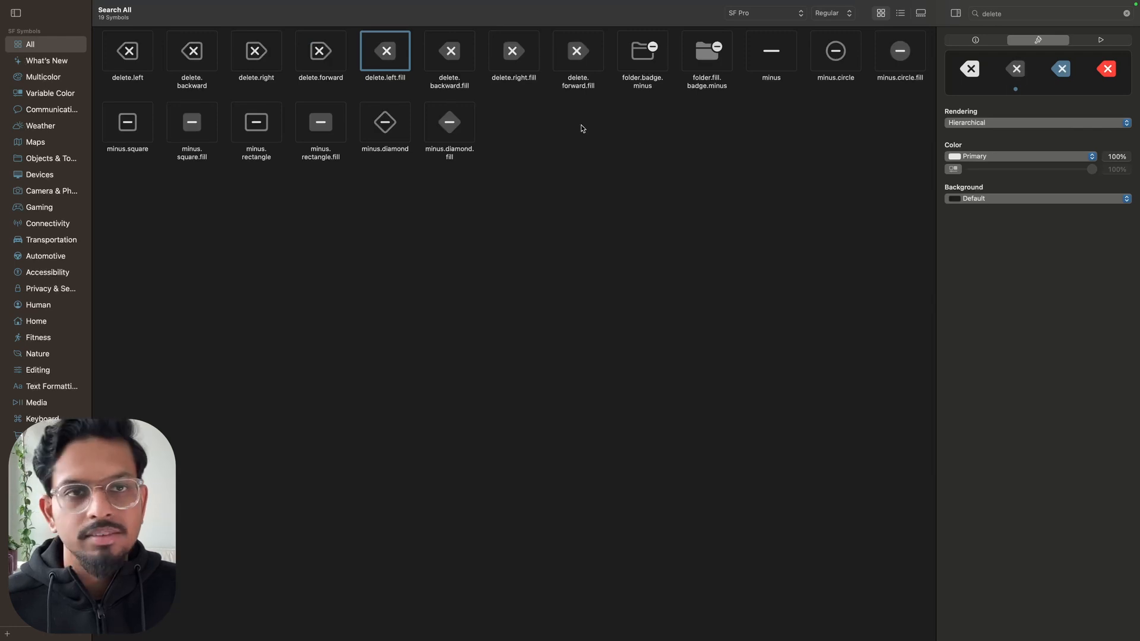
{"action": "right_click", "coordinate": [387, 54]}
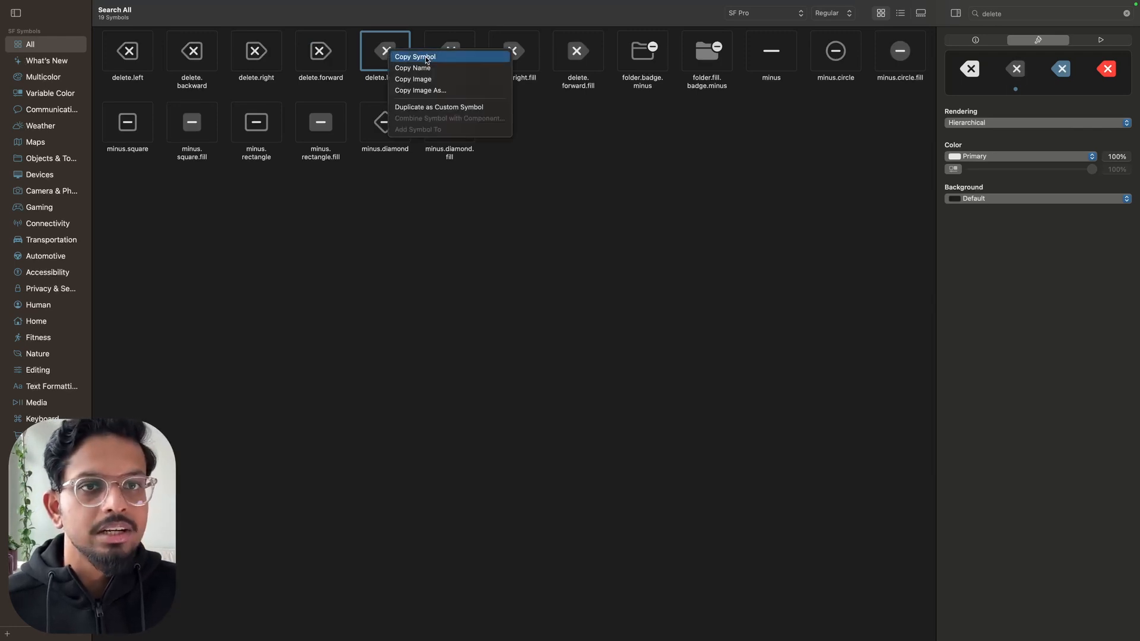
{"action": "left_click", "coordinate": [425, 92]}
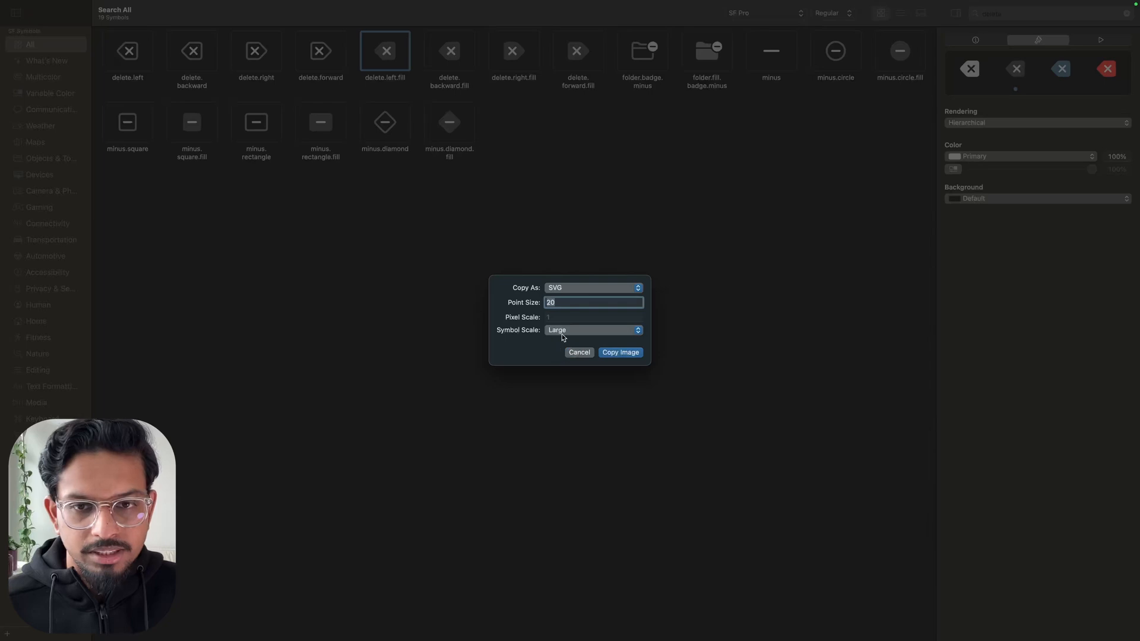
{"action": "left_click", "coordinate": [620, 353]}
Back in Figma, replace the asterisk inside the backspace frame with the copied delete icon
{"action": "key", "text": "ctrl+Left"}
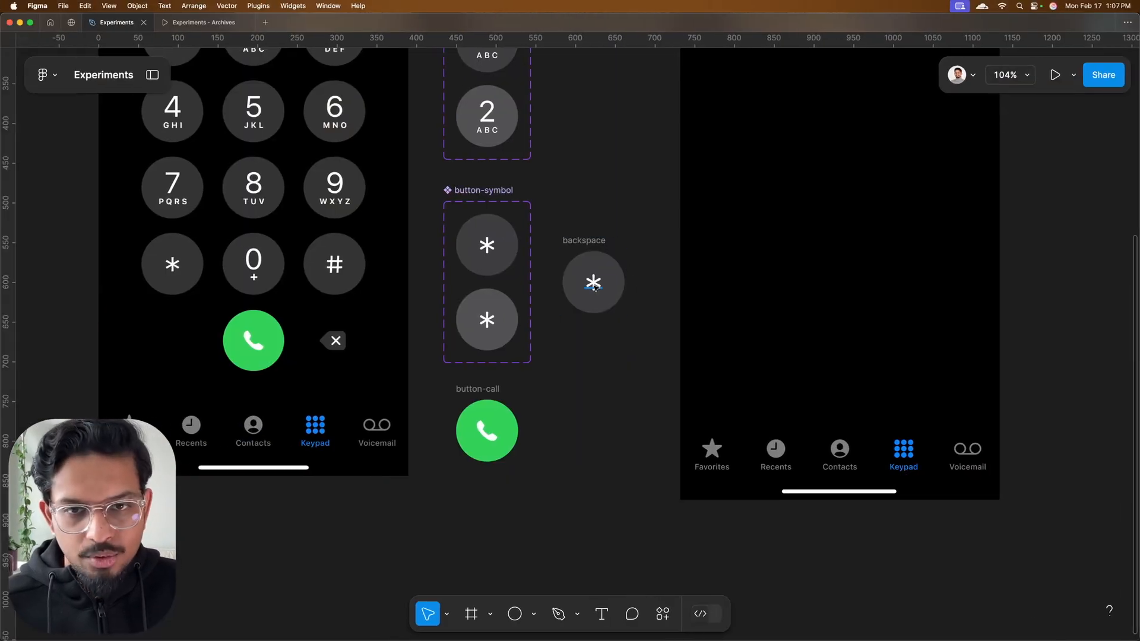
{"action": "left_click", "coordinate": [594, 288]}
{"action": "scroll", "coordinate": [594, 287], "scroll_direction": "up", "scroll_amount": 6}
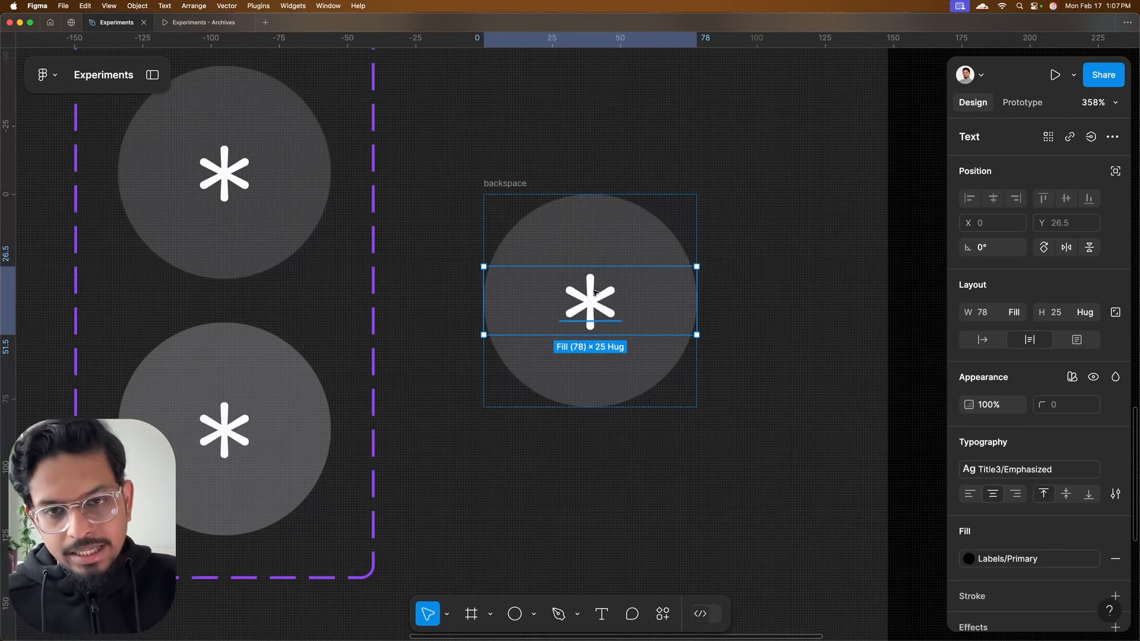
{"action": "key", "text": "ctrl+shift+r"}
{"action": "scroll", "coordinate": [596, 290], "scroll_direction": "down", "scroll_amount": 6}
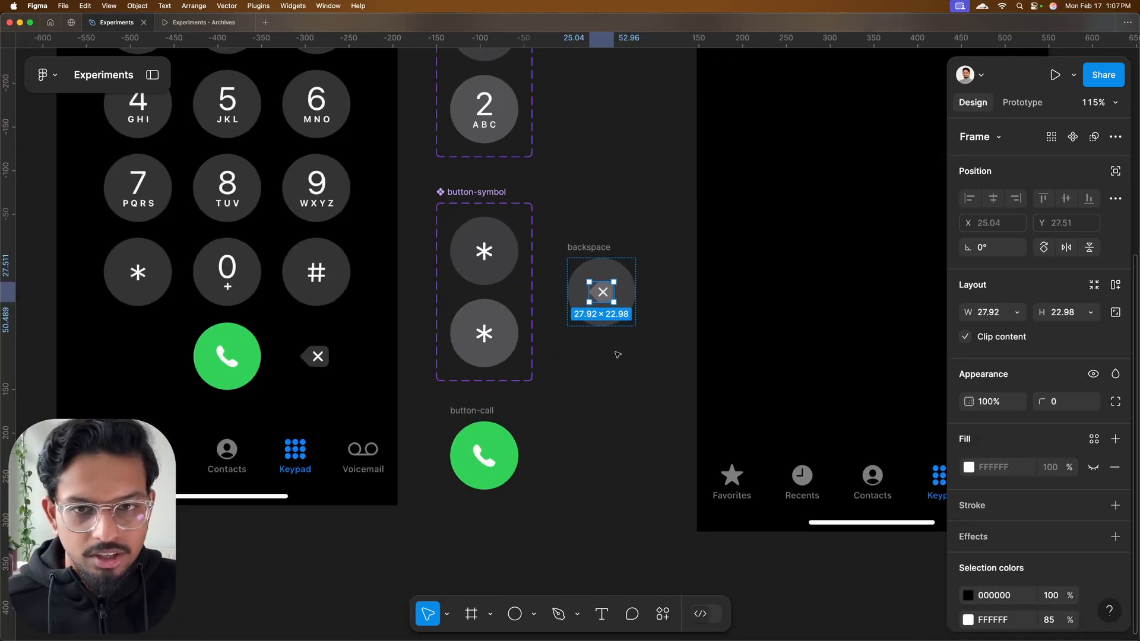
{"action": "left_click", "coordinate": [617, 355]}
Move the backspace frame to X 599, Y 624 and remove its circular fill
{"action": "left_click_drag", "start_coordinate": [597, 247], "coordinate": [611, 302]}
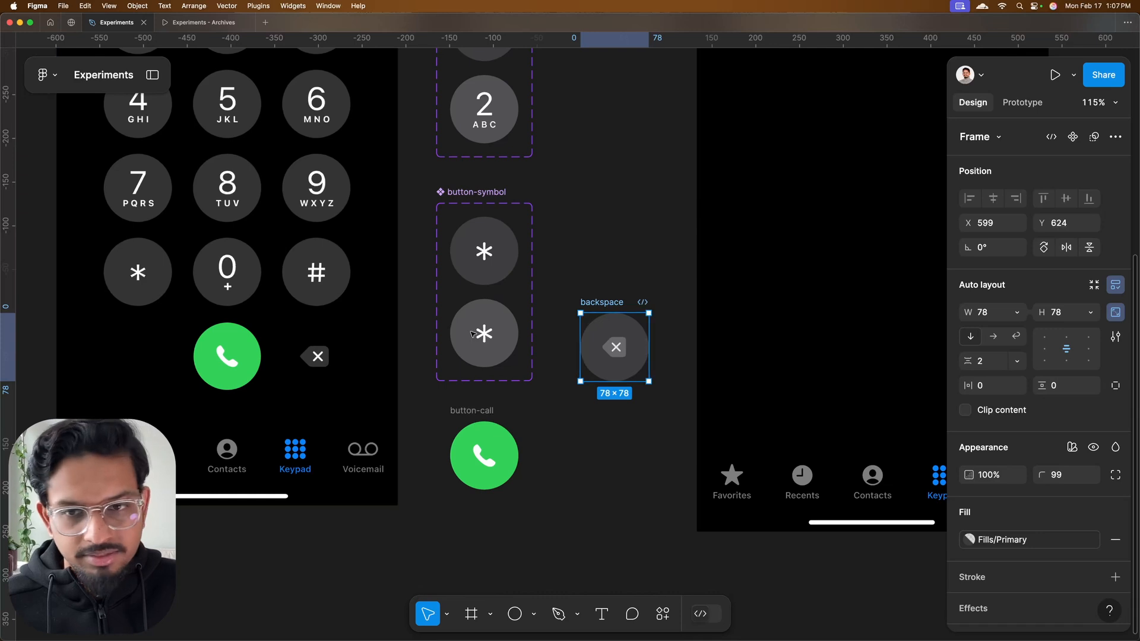
{"action": "scroll", "coordinate": [1074, 379], "scroll_direction": "down", "scroll_amount": 2}
{"action": "left_click", "coordinate": [1115, 516]}
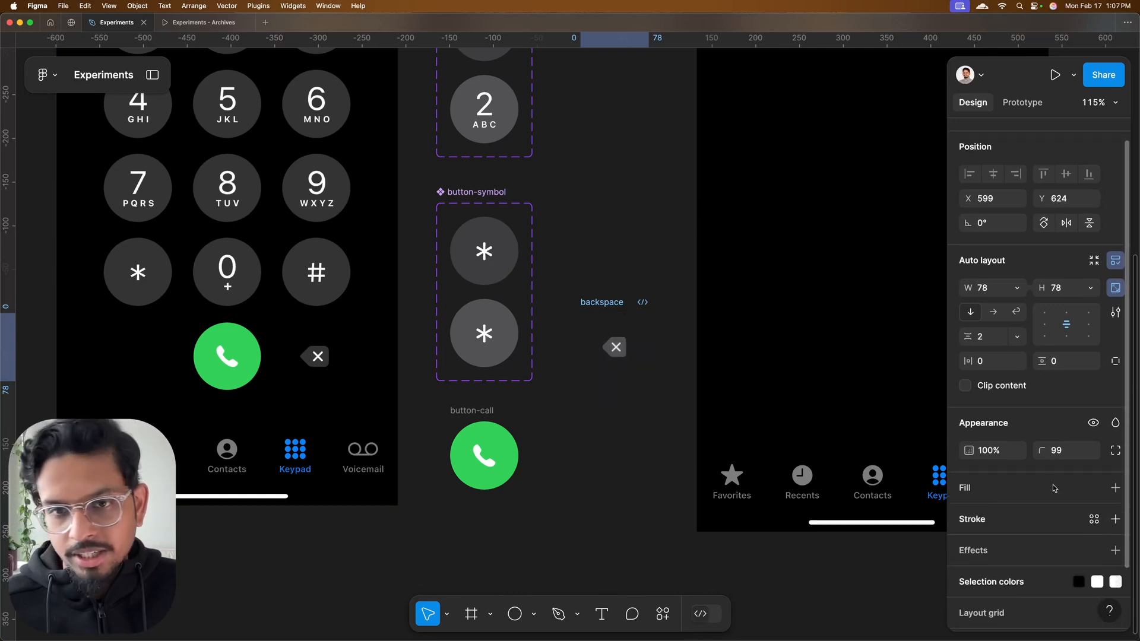
{"action": "scroll", "coordinate": [633, 243], "scroll_direction": "down", "scroll_amount": 2}
Make the backspace and call buttons components and place backspace beside the call button at X 563, Y 748
{"action": "scroll", "coordinate": [1069, 145], "scroll_direction": "up", "scroll_amount": 1}
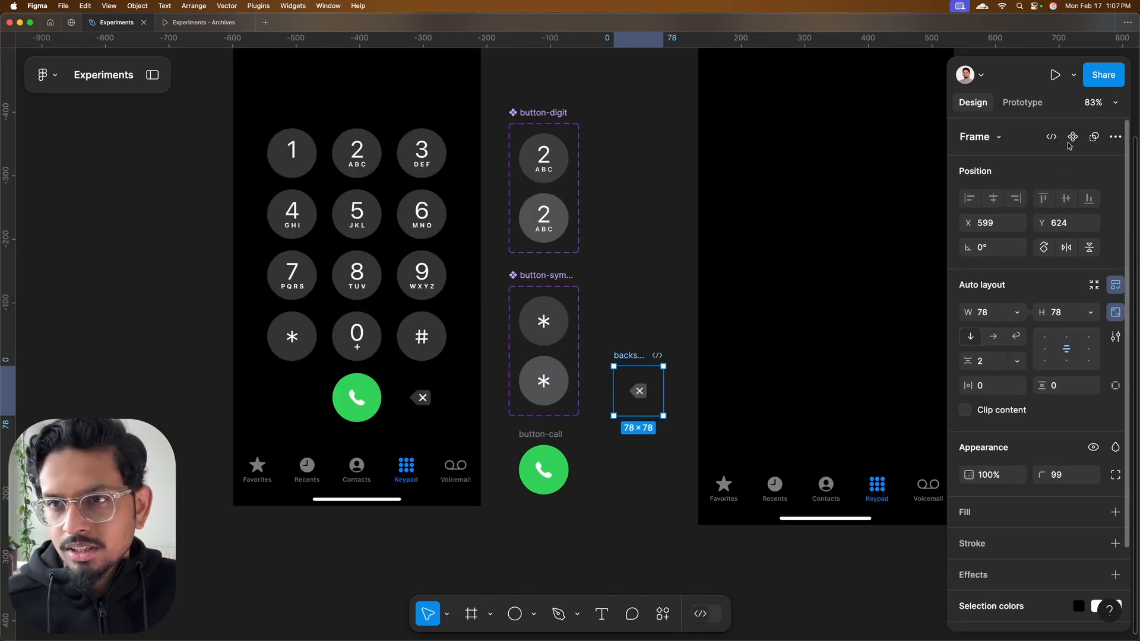
{"action": "left_click", "coordinate": [543, 470]}
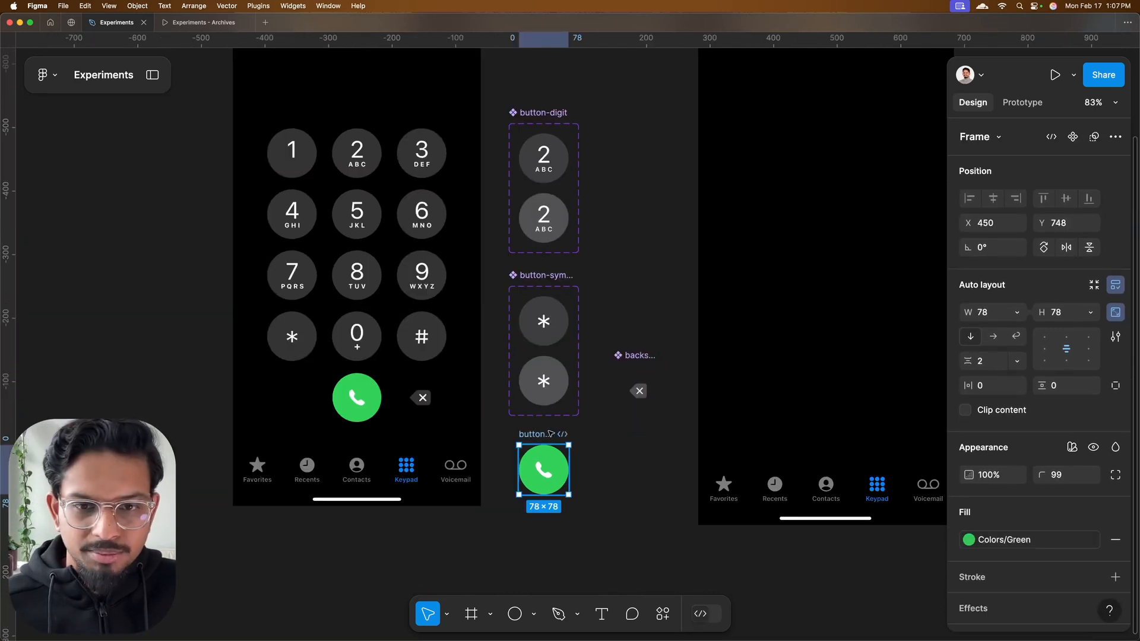
{"action": "left_click", "coordinate": [1072, 136]}
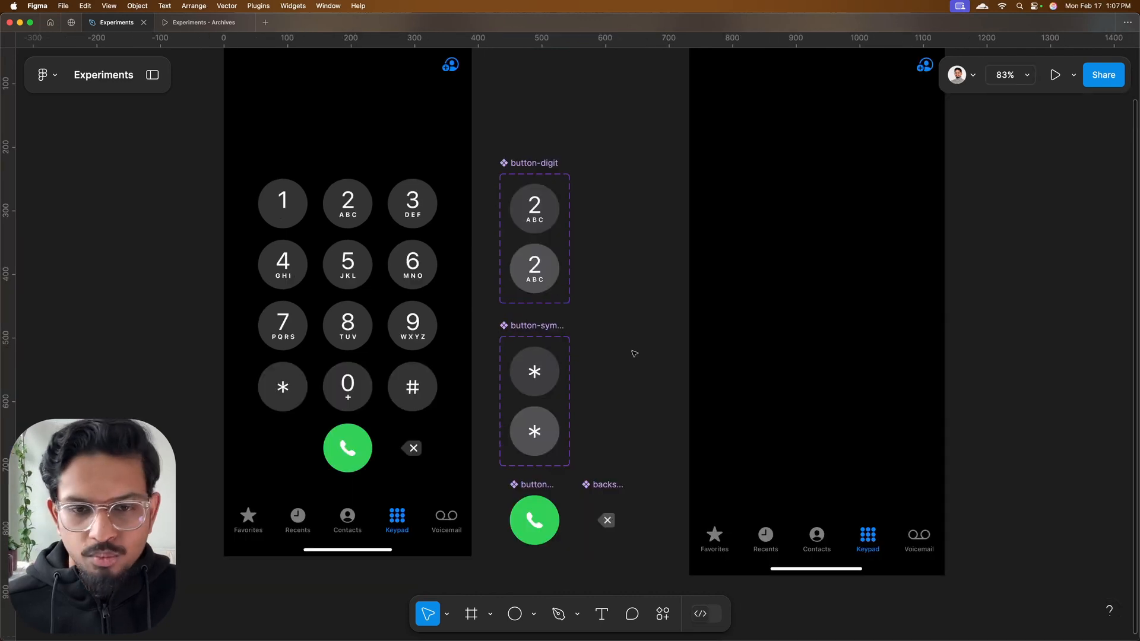
{"action": "scroll", "coordinate": [634, 354], "scroll_direction": "down", "scroll_amount": 3}
{"action": "left_click", "coordinate": [579, 413]}
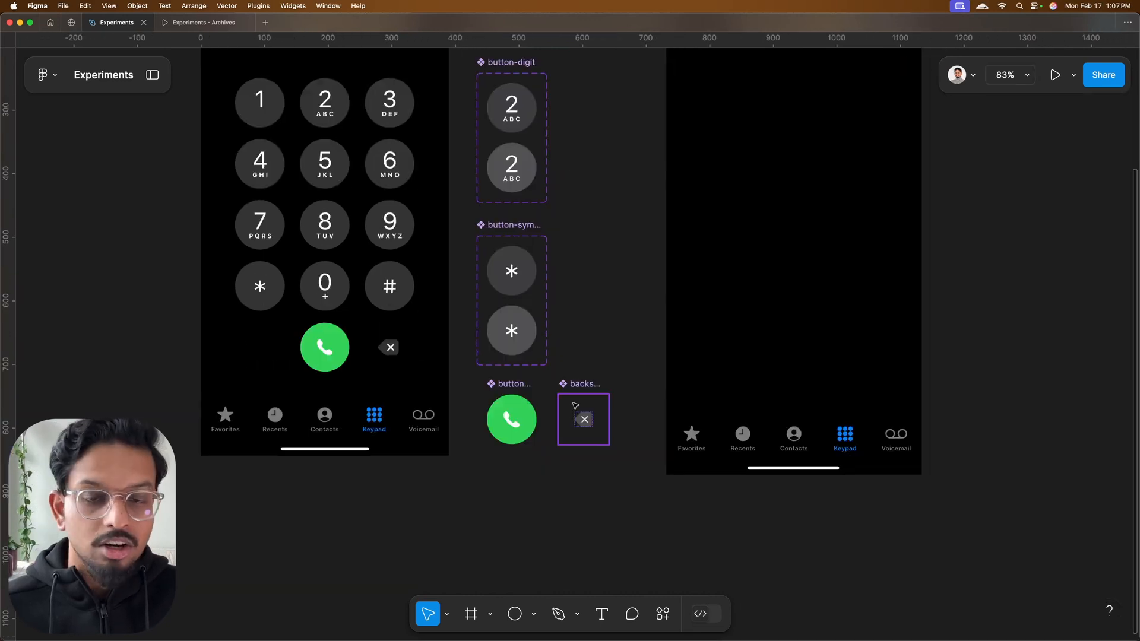
{"action": "scroll", "coordinate": [584, 392], "scroll_direction": "up", "scroll_amount": 4}
{"action": "left_click", "coordinate": [587, 373]}
{"action": "scroll", "coordinate": [562, 461], "scroll_direction": "up", "scroll_amount": 3}
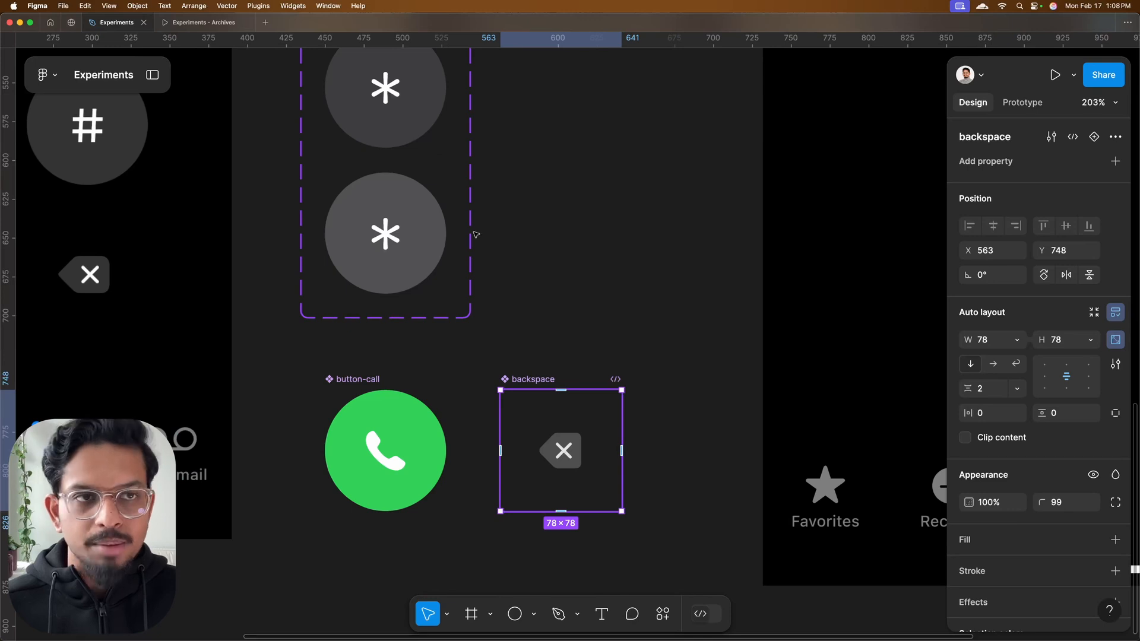
Test in the finished dialer prototype how backspace behaves as the entered digits are erased, and return to the design file
{"action": "left_click", "coordinate": [211, 24]}
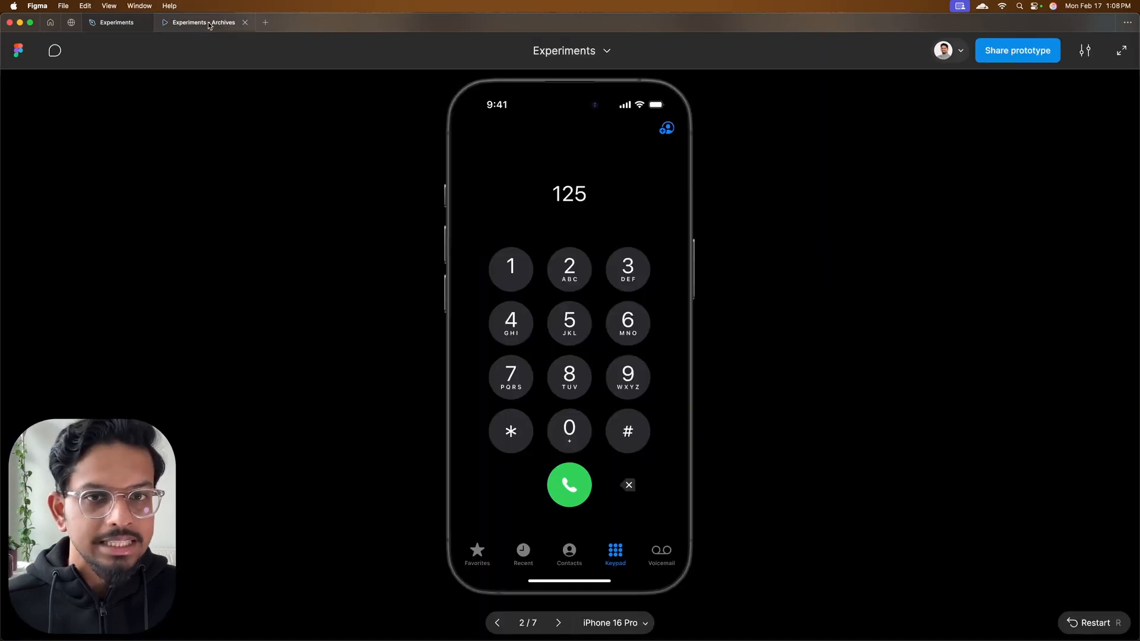
{"action": "left_click", "coordinate": [636, 480]}
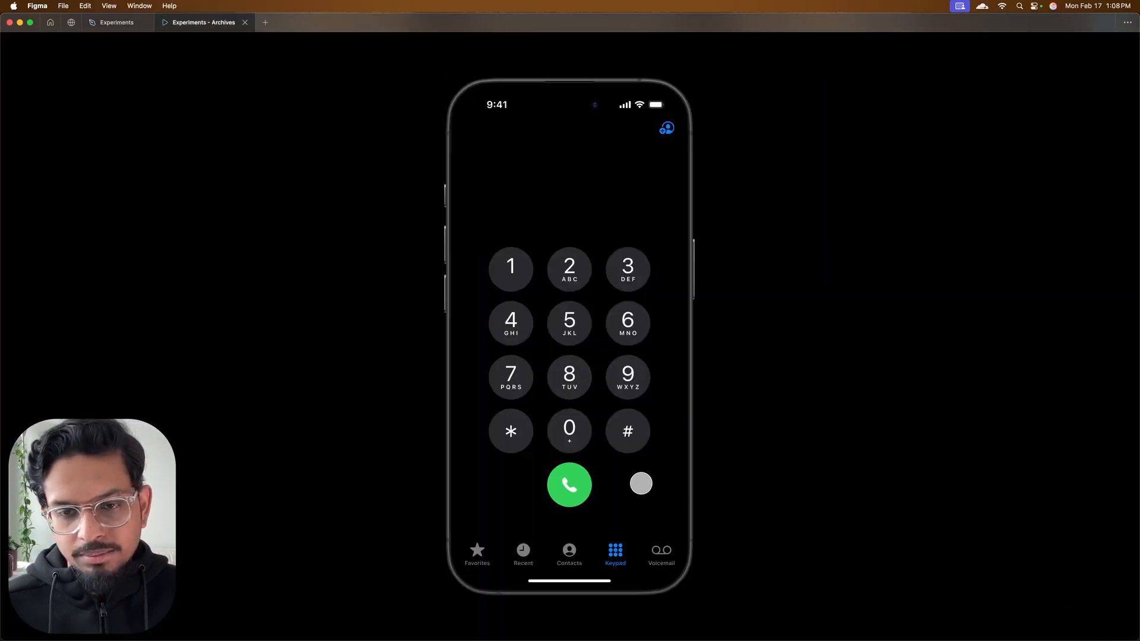
{"action": "left_click", "coordinate": [112, 24]}
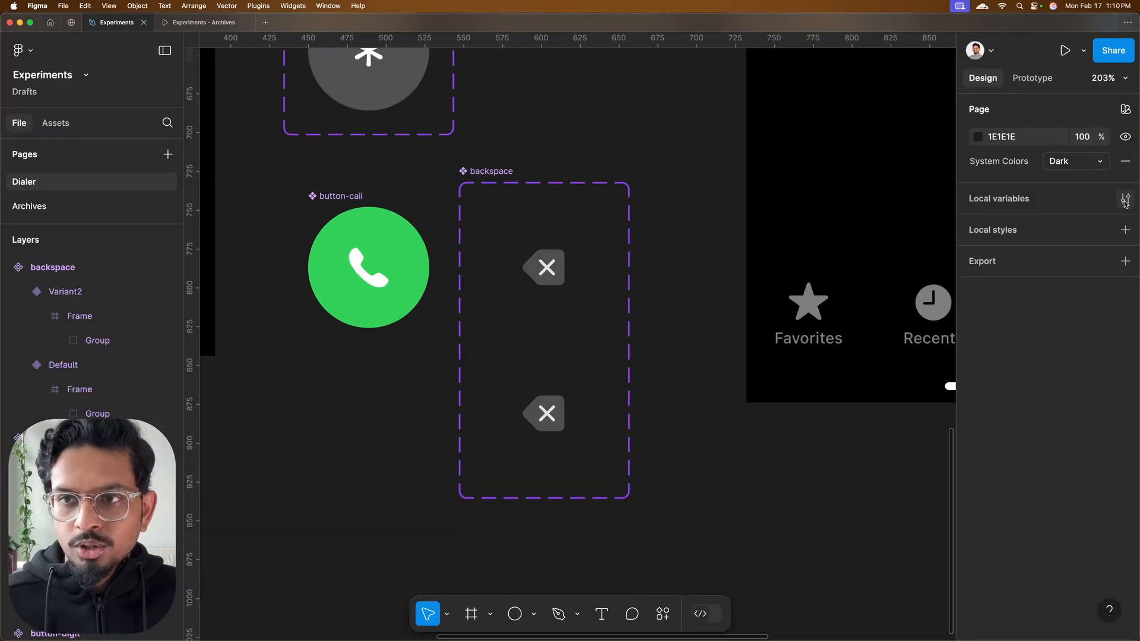
Create a local boolean variable named show-backspace with the value False
{"action": "left_click", "coordinate": [1125, 200]}
{"action": "left_click", "coordinate": [786, 417]}
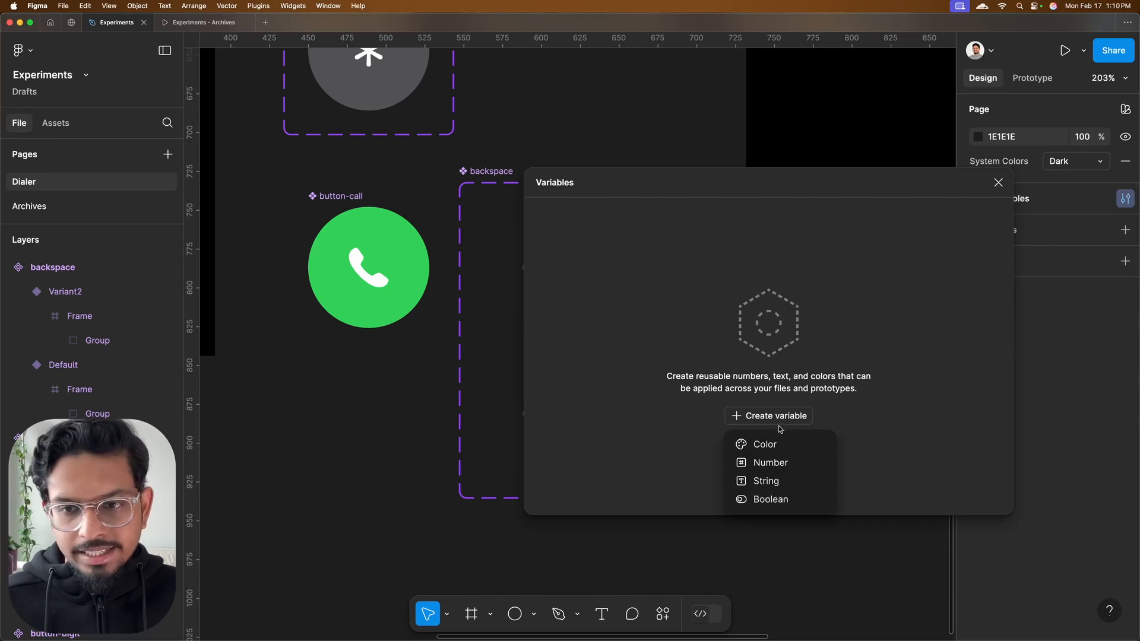
{"action": "left_click", "coordinate": [779, 498]}
{"action": "left_click_drag", "start_coordinate": [793, 172], "coordinate": [857, 102]}
{"action": "double_click", "coordinate": [804, 175]}
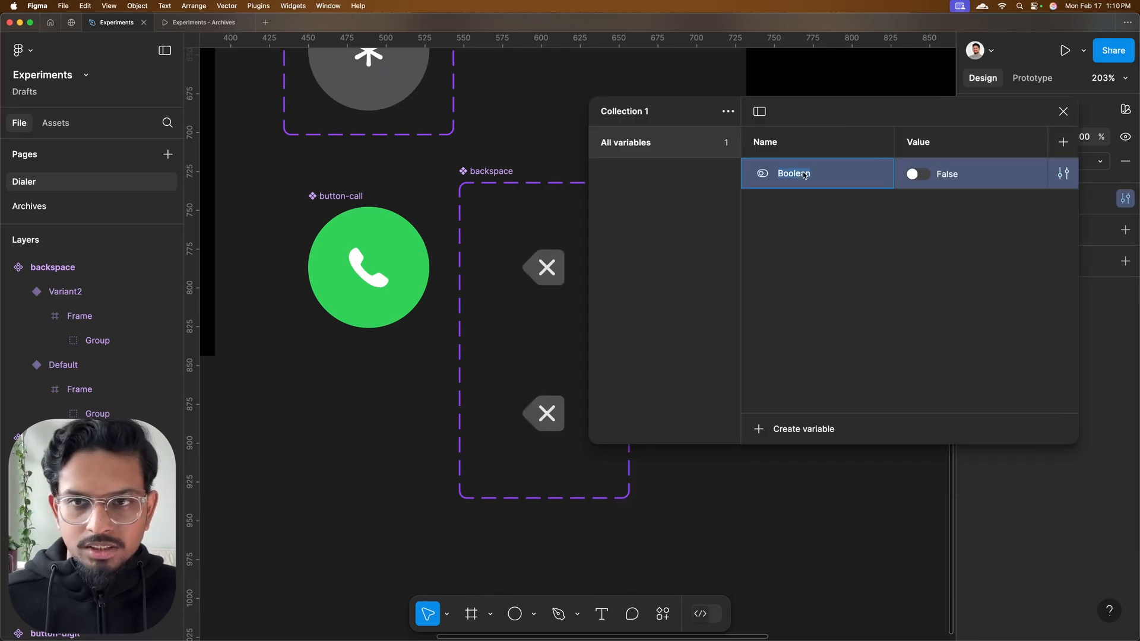
{"action": "type", "text": "show-backspace"}
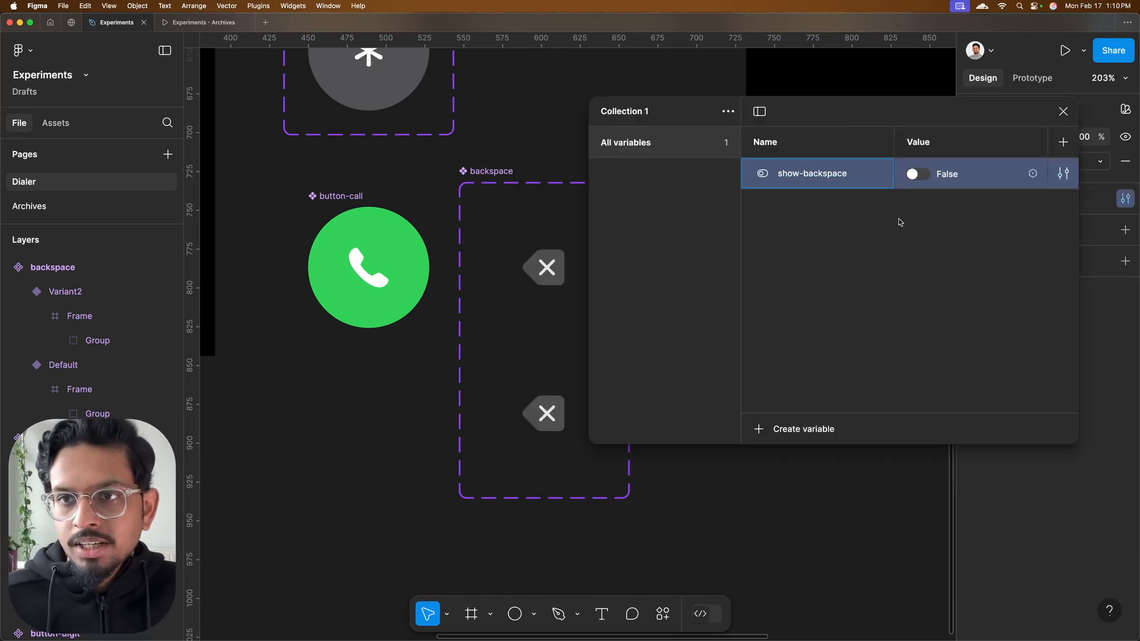
{"action": "left_click", "coordinate": [873, 220]}
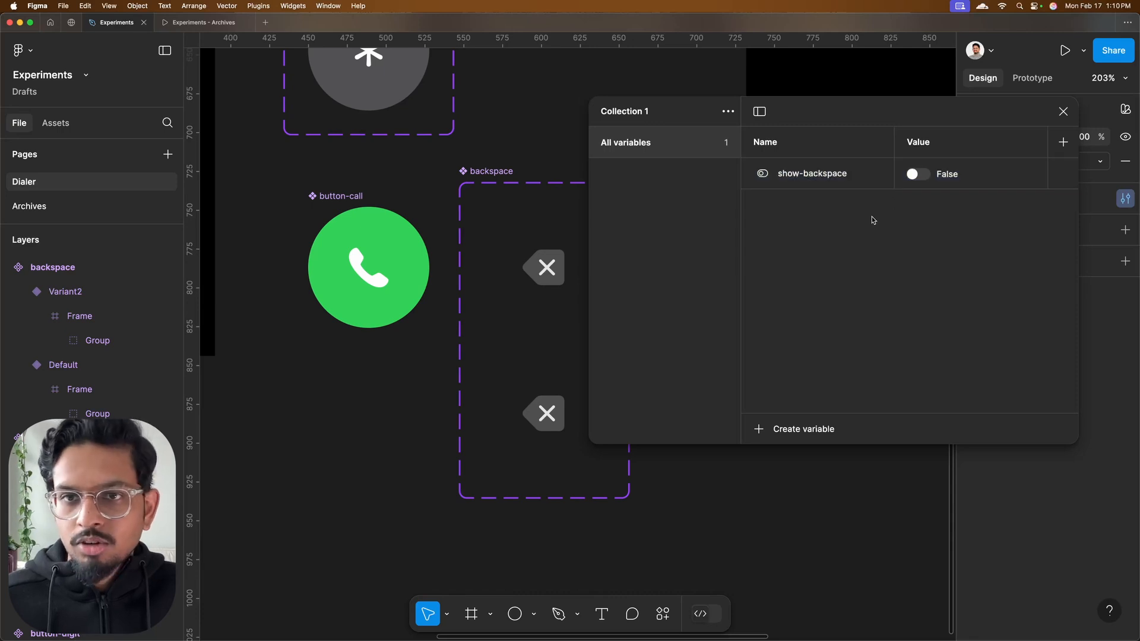
{"action": "left_click", "coordinate": [1062, 111]}
Bind the visibility of the icon frame in the backspace Default variant to the show-backspace variable
{"action": "left_click", "coordinate": [545, 267]}
{"action": "double_click", "coordinate": [544, 267]}
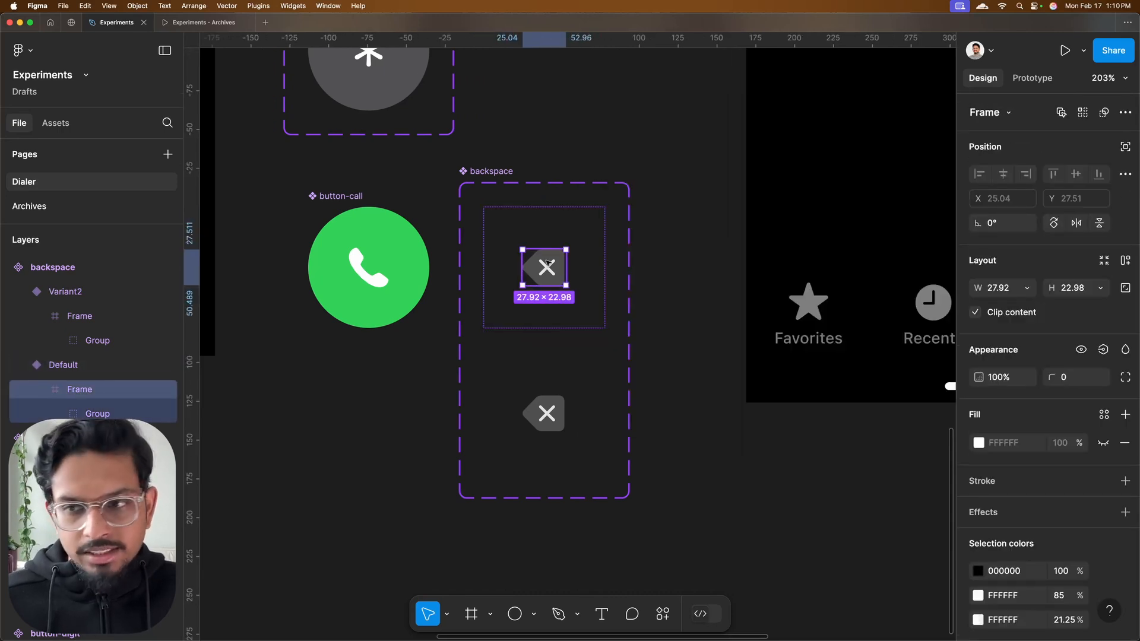
{"action": "scroll", "coordinate": [1030, 386], "scroll_direction": "down", "scroll_amount": 3}
{"action": "left_click", "coordinate": [1102, 249]}
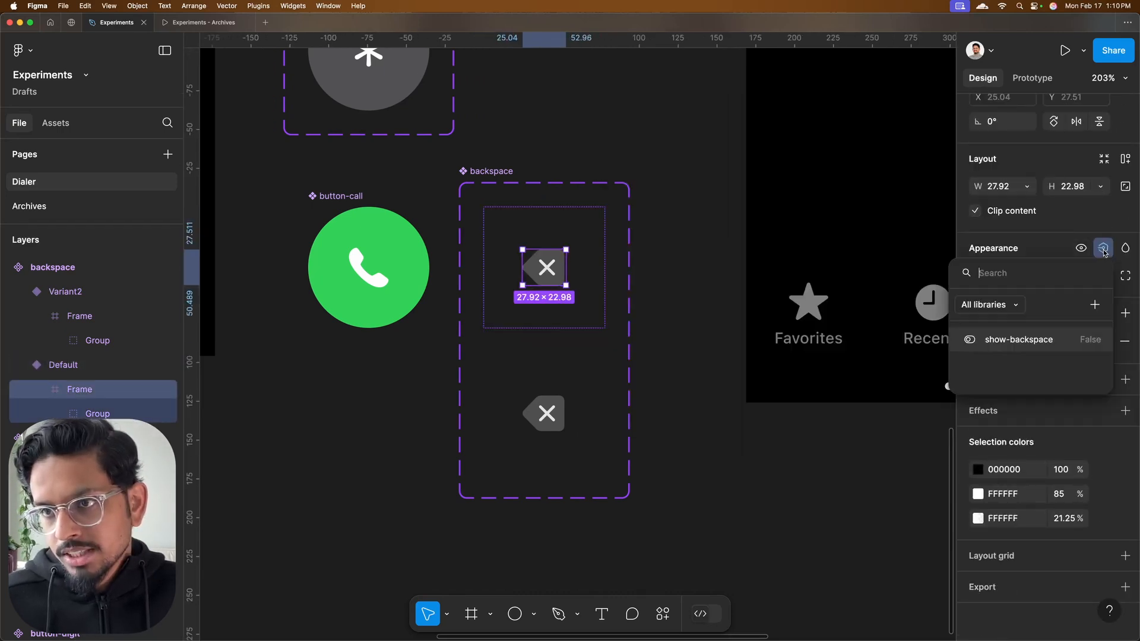
{"action": "left_click", "coordinate": [1019, 340]}
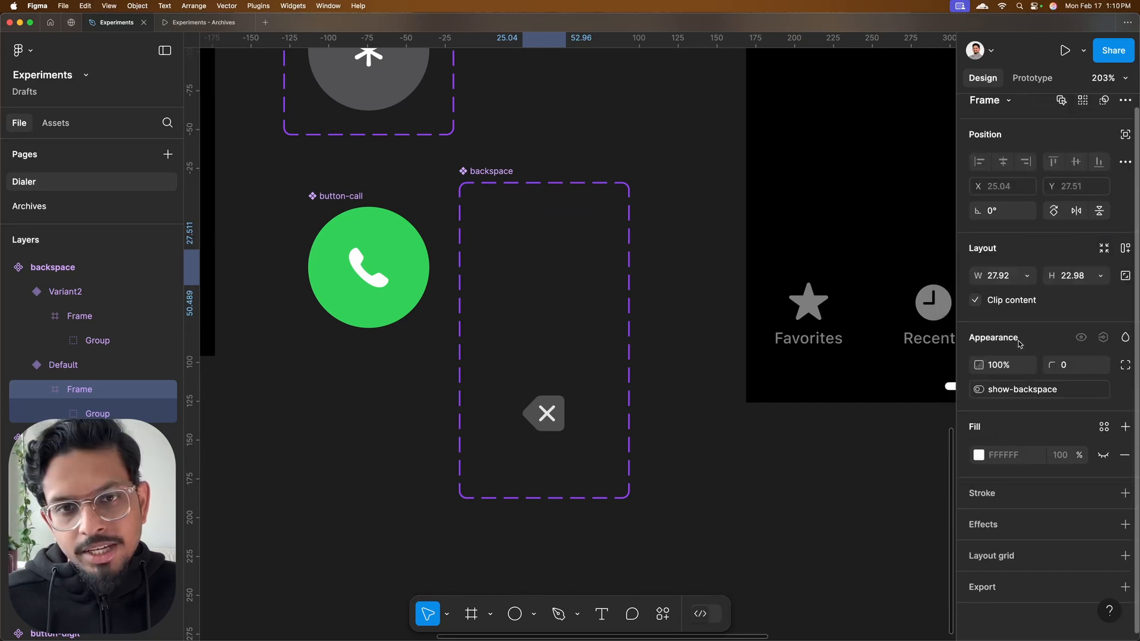
Delete Variant2 from the backspace component set and shrink the set's frame to about 110 × 105 around the Default variant
{"action": "left_click", "coordinate": [553, 417]}
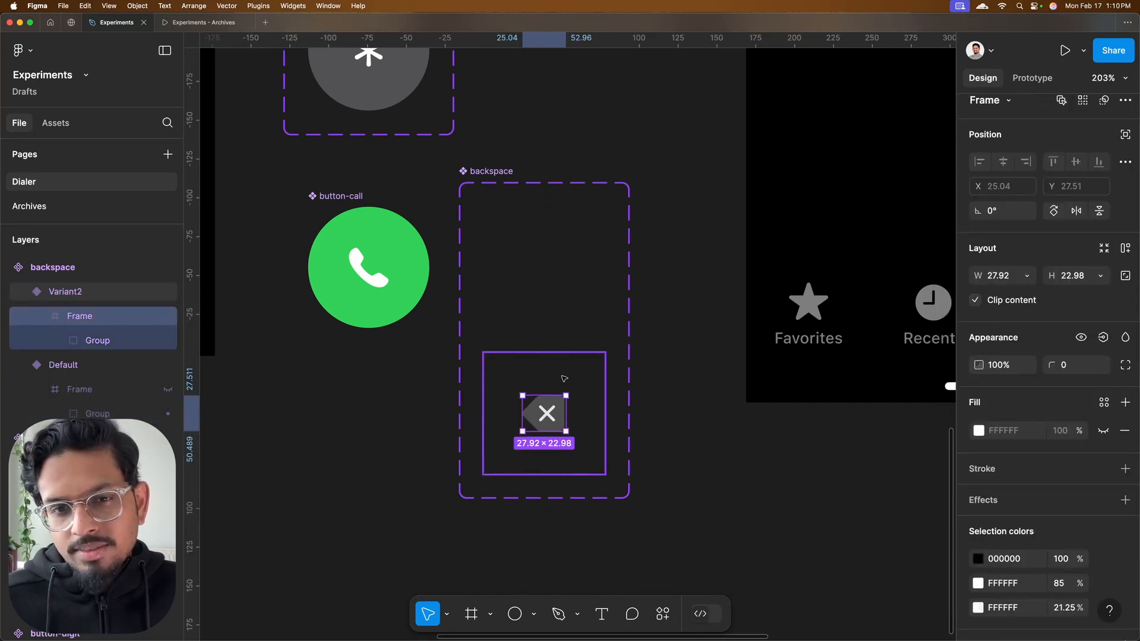
{"action": "key", "text": "Escape"}
{"action": "key", "text": "Delete"}
{"action": "left_click", "coordinate": [546, 276]}
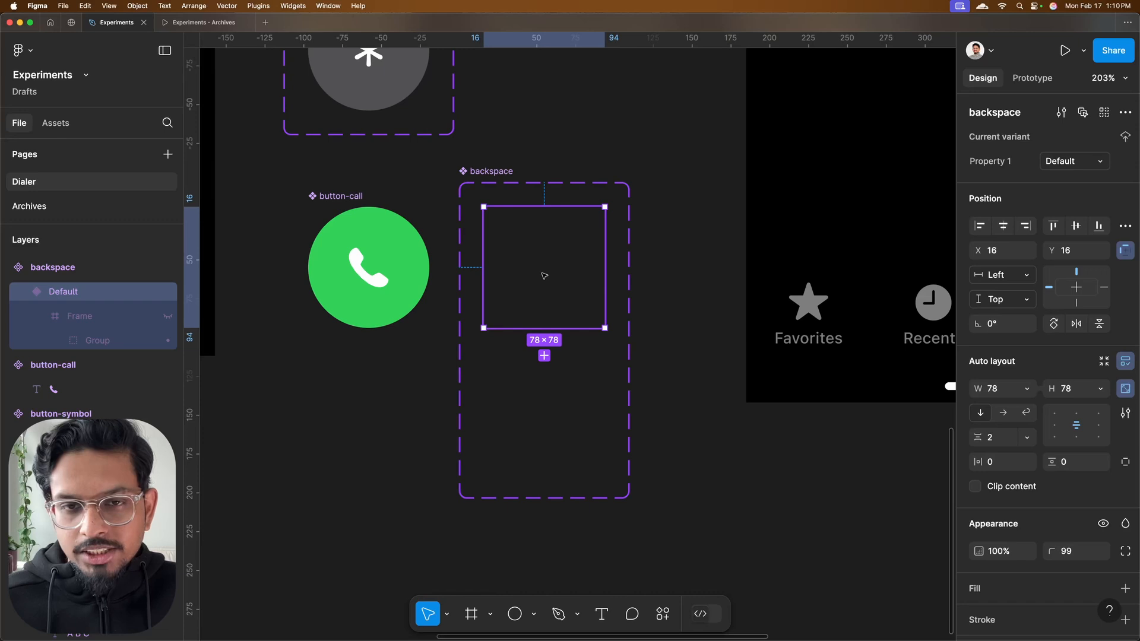
{"action": "left_click", "coordinate": [501, 171]}
{"action": "left_click_drag", "start_coordinate": [570, 498], "coordinate": [569, 347]}
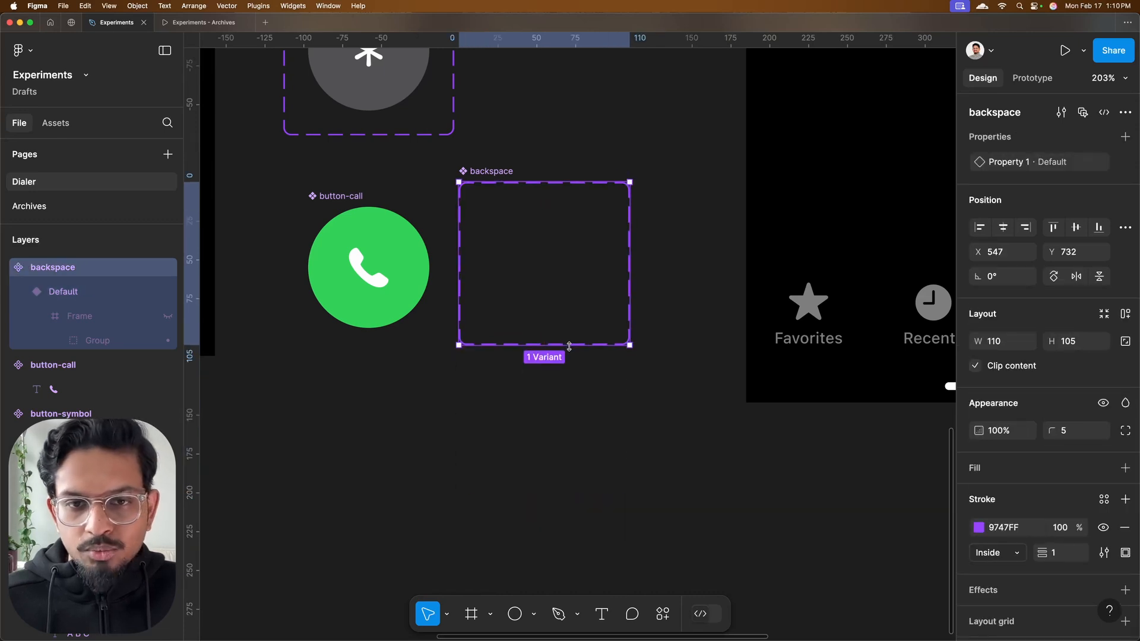
{"action": "key", "text": "Escape"}
Place instances of the digit, symbol, call and backspace components in the iPhone 16 Pro - 1 frame, following the reference's keypad arrangement
{"action": "left_click", "coordinate": [540, 242]}
{"action": "scroll", "coordinate": [540, 242], "scroll_direction": "down", "scroll_amount": 5}
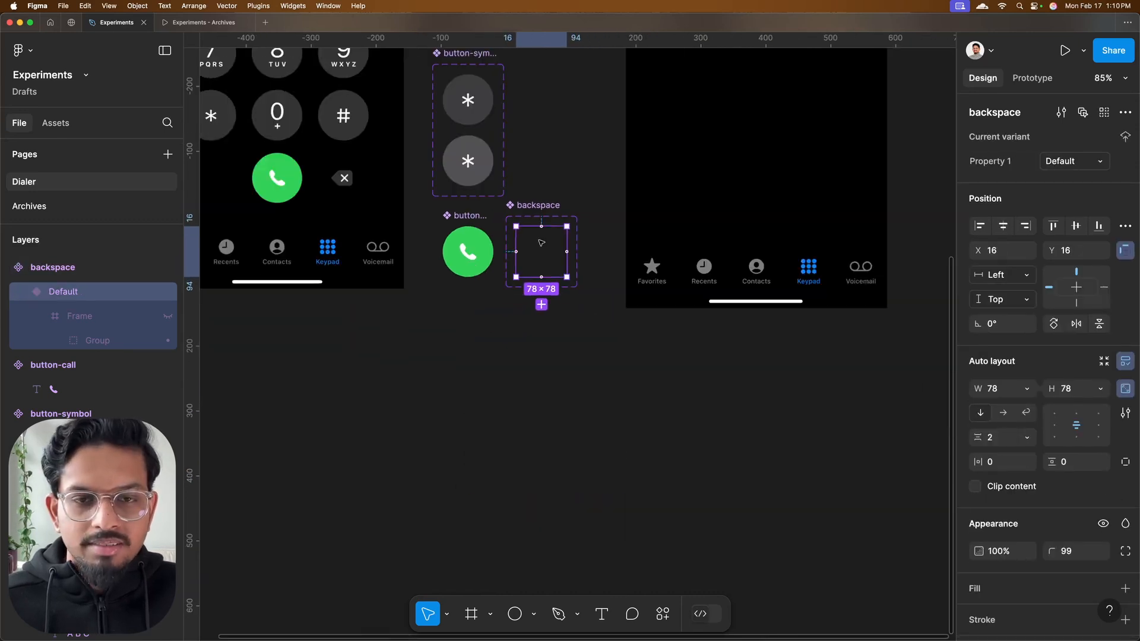
{"action": "scroll", "coordinate": [545, 261], "scroll_direction": "up", "scroll_amount": 3}
{"action": "scroll", "coordinate": [554, 234], "scroll_direction": "down", "scroll_amount": 2}
{"action": "left_click", "coordinate": [555, 234]}
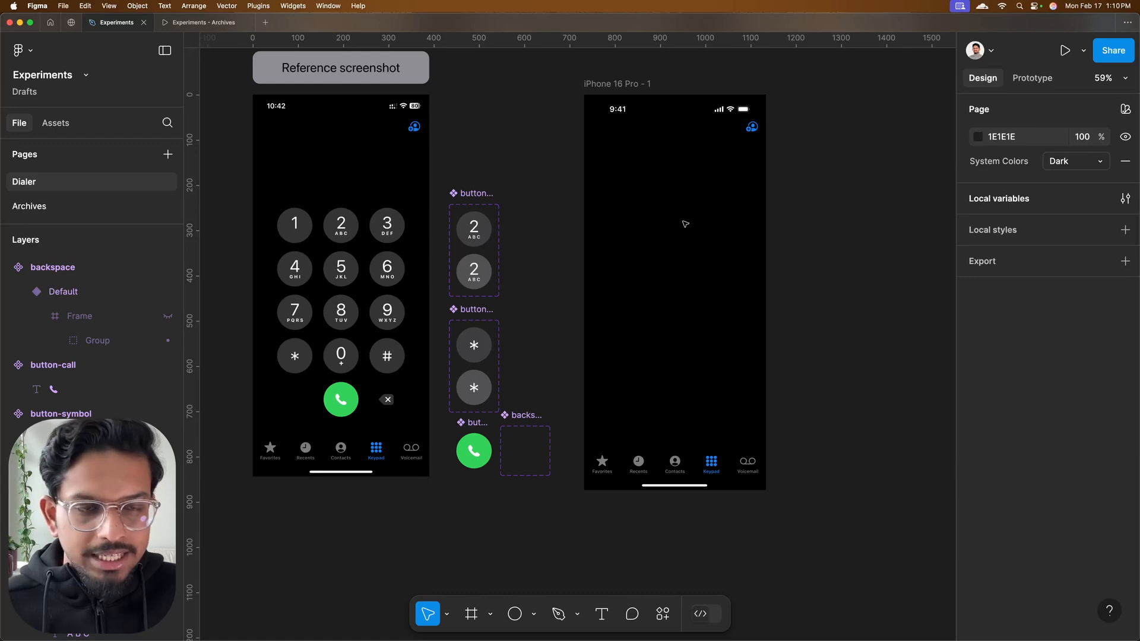
{"action": "left_click_drag", "start_coordinate": [478, 230], "coordinate": [697, 232]}
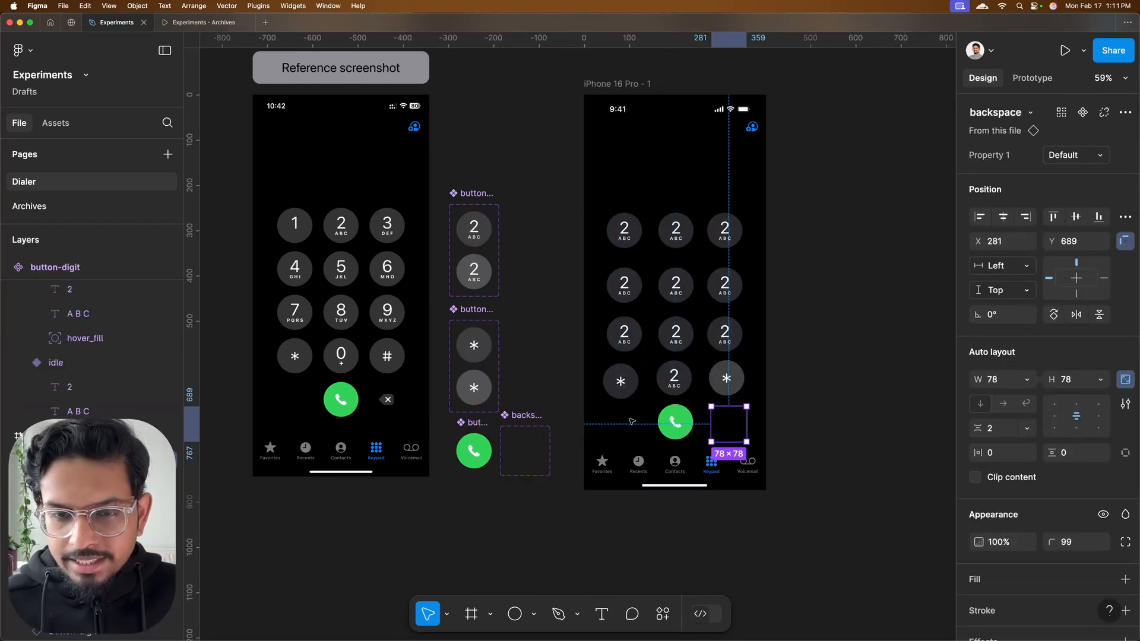
Duplicate the asterisk button into the empty spot beside the call button at X 43, Y 689 and hide its symbol and fill
{"action": "left_click", "coordinate": [621, 385]}
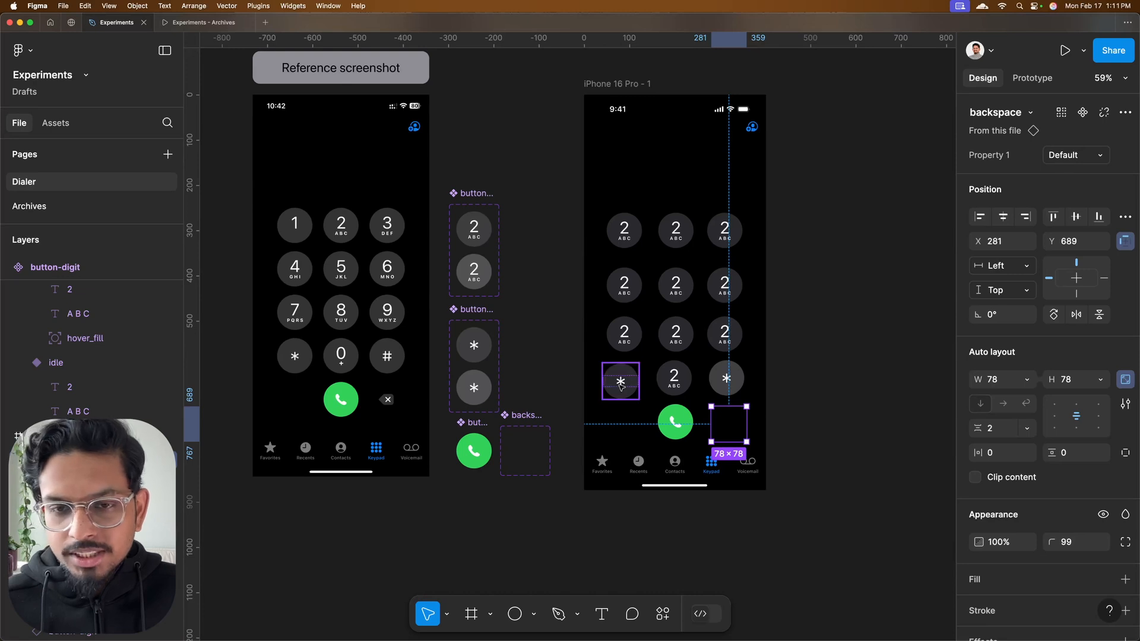
{"action": "scroll", "coordinate": [621, 381], "scroll_direction": "up", "scroll_amount": 5}
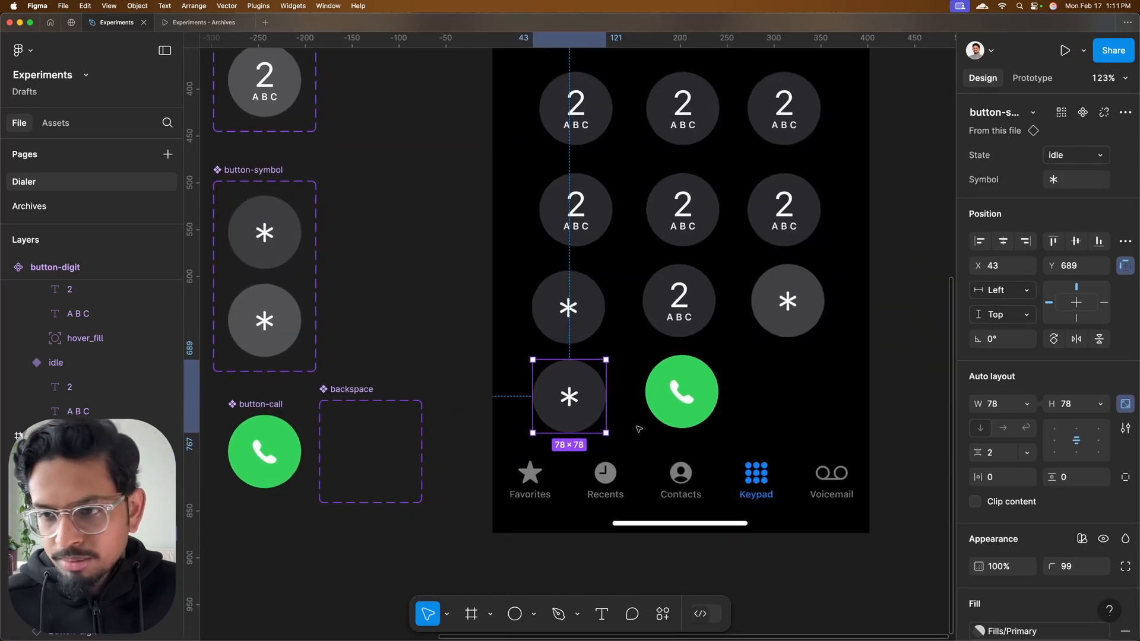
{"action": "double_click", "coordinate": [593, 389]}
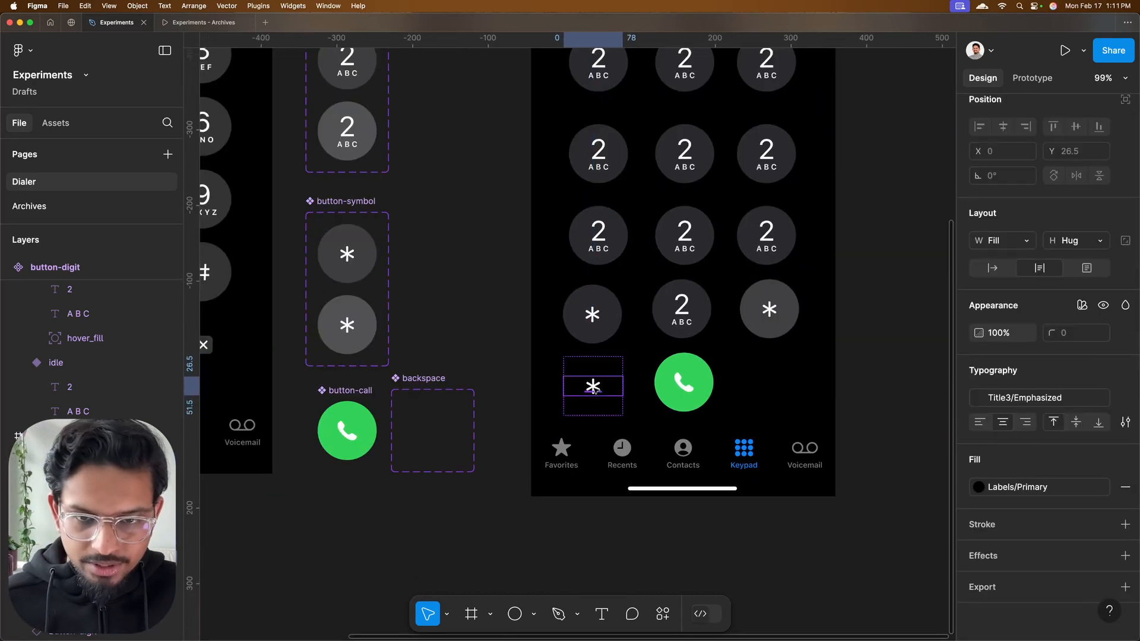
{"action": "key", "text": "Delete"}
{"action": "left_click", "coordinate": [598, 378]}
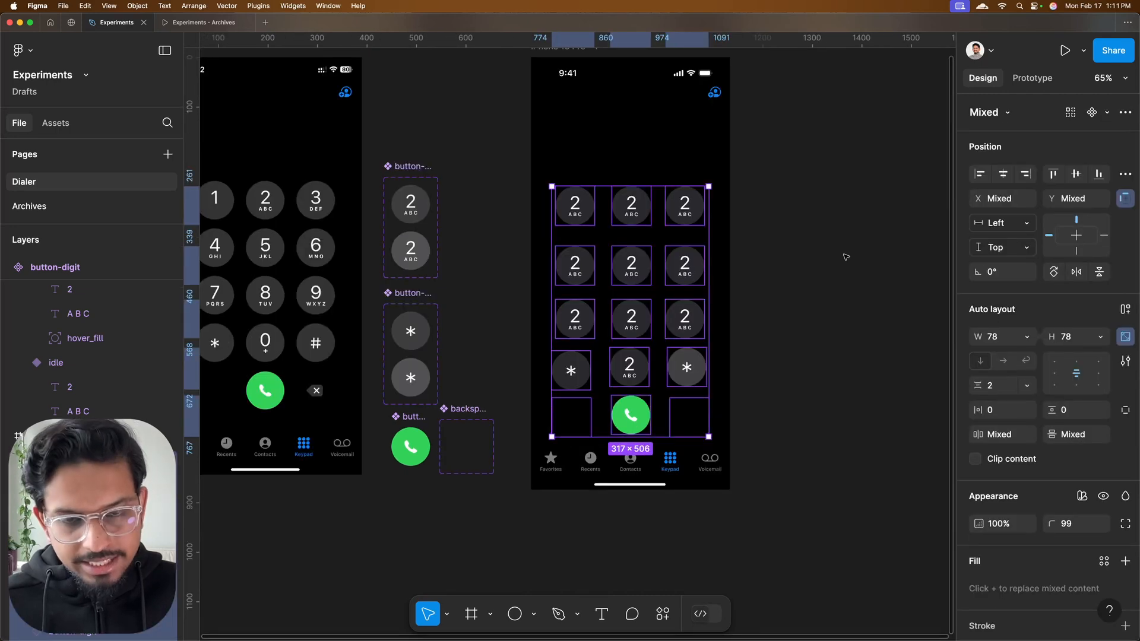
Wrap all keypad instances in a wrapping auto layout frame and widen it to 401 across the phone screen
{"action": "key", "text": "shift+a"}
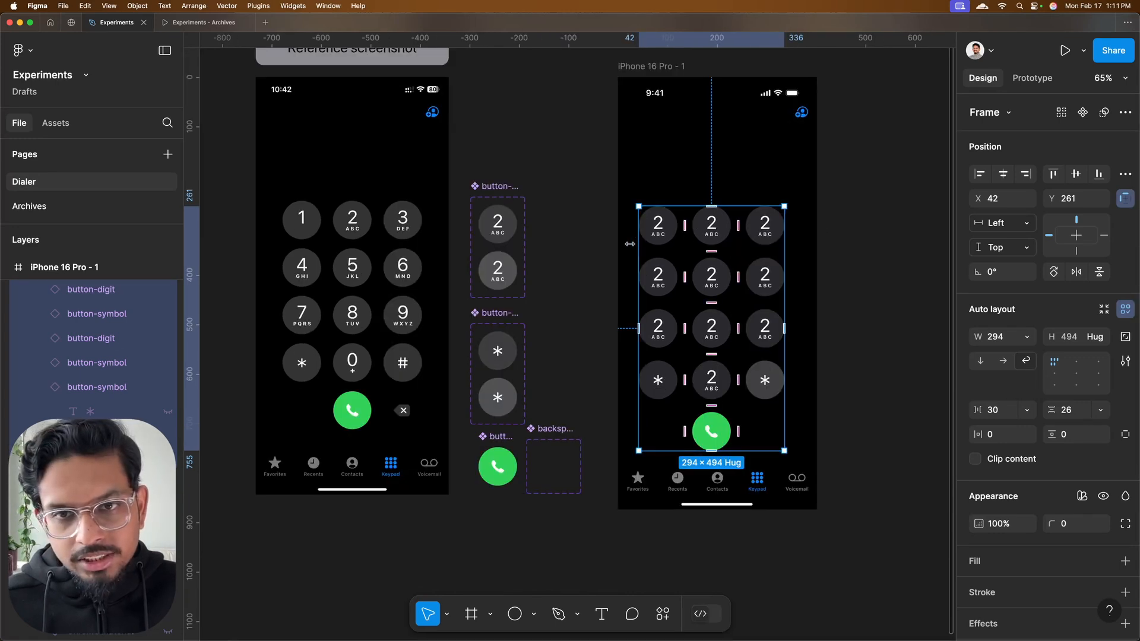
{"action": "left_click_drag", "start_coordinate": [638, 244], "coordinate": [616, 243]}
{"action": "left_click_drag", "start_coordinate": [784, 226], "coordinate": [816, 226]}
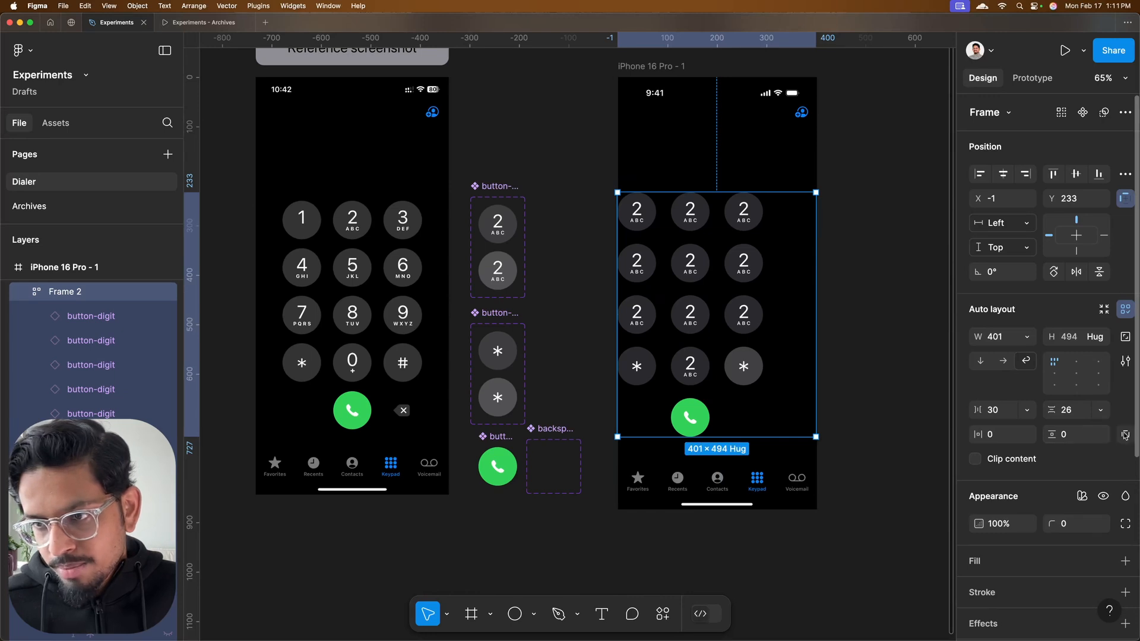
Set the keypad frame's bottom padding to 56
{"action": "left_click", "coordinate": [1125, 433]}
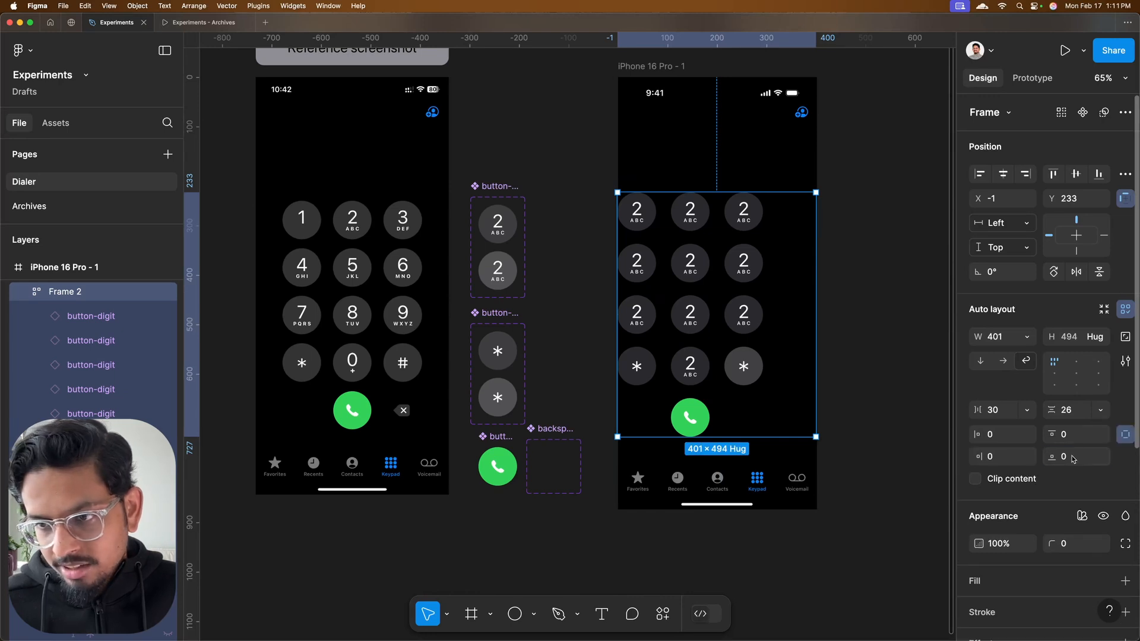
{"action": "left_click", "coordinate": [1076, 456]}
{"action": "type", "text": "56"}
{"action": "left_click", "coordinate": [873, 392]}
Reposition the keypad frame in the phone screen at X 0, Y 241 and align its contents to the top center
{"action": "left_click_drag", "start_coordinate": [682, 325], "coordinate": [366, 318]}
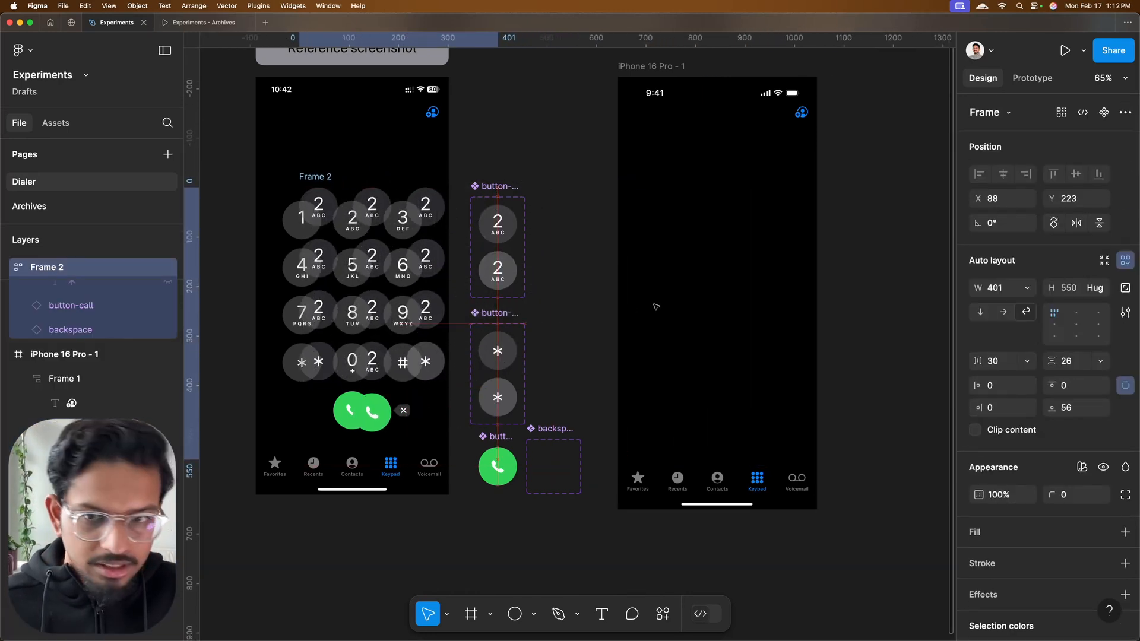
{"action": "left_click_drag", "start_coordinate": [656, 307], "coordinate": [698, 346]}
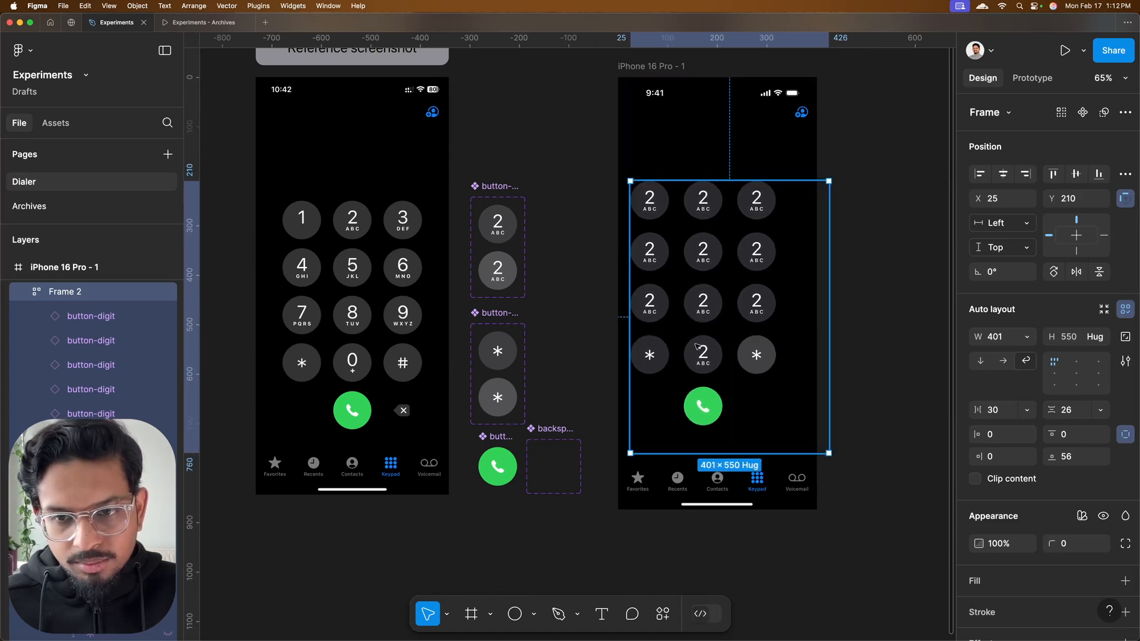
{"action": "left_click_drag", "start_coordinate": [691, 415], "coordinate": [687, 434]}
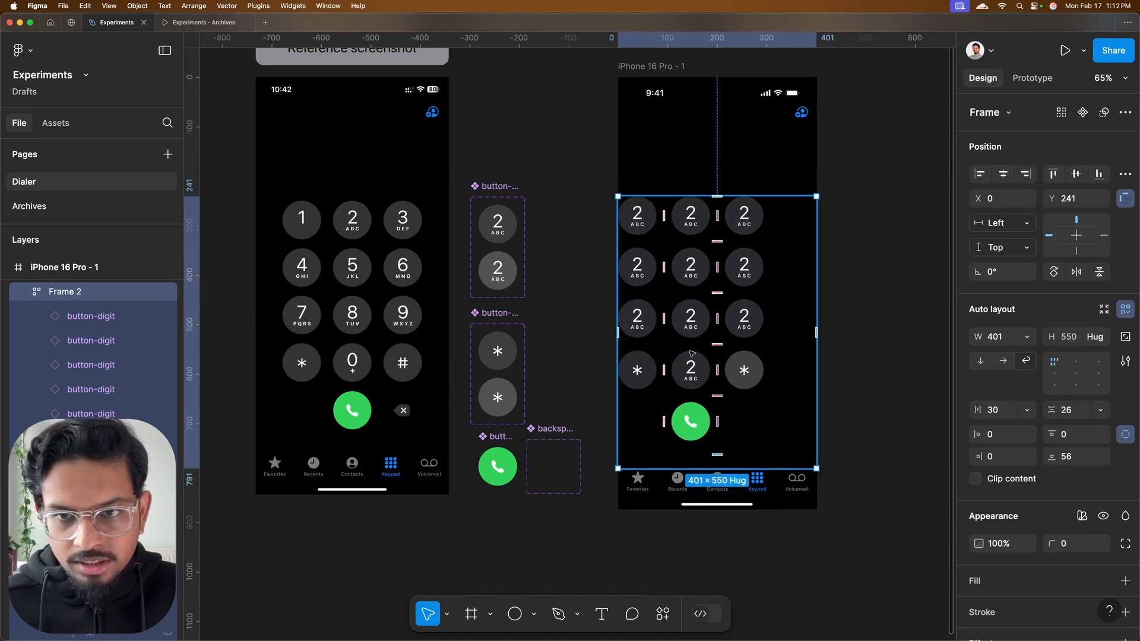
{"action": "left_click", "coordinate": [1076, 361]}
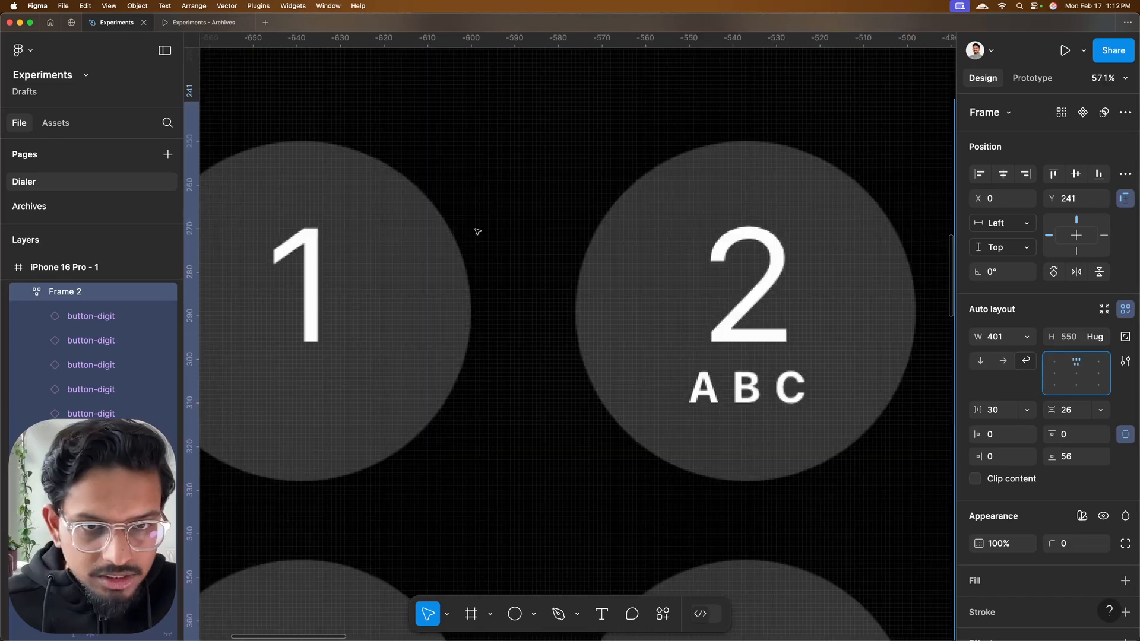
Measure the horizontal and vertical gaps between the reference screenshot's keys with a rectangle fitted between the circles
{"action": "left_click_drag", "start_coordinate": [477, 231], "coordinate": [479, 302]}
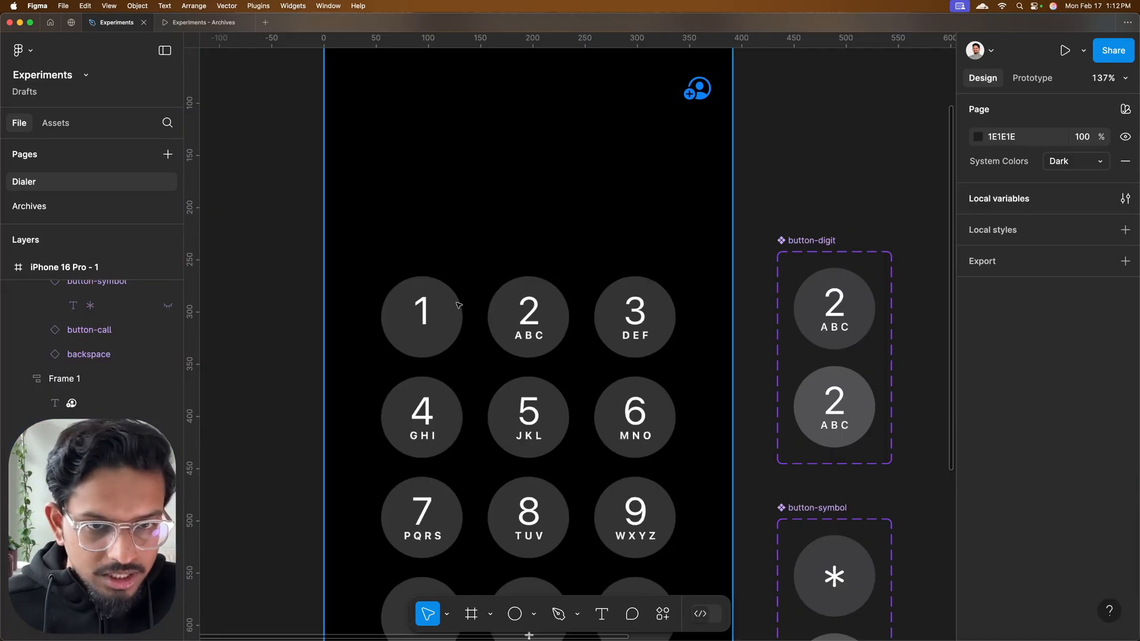
{"action": "scroll", "coordinate": [460, 303], "scroll_direction": "up", "scroll_amount": 10}
{"action": "key", "text": "r"}
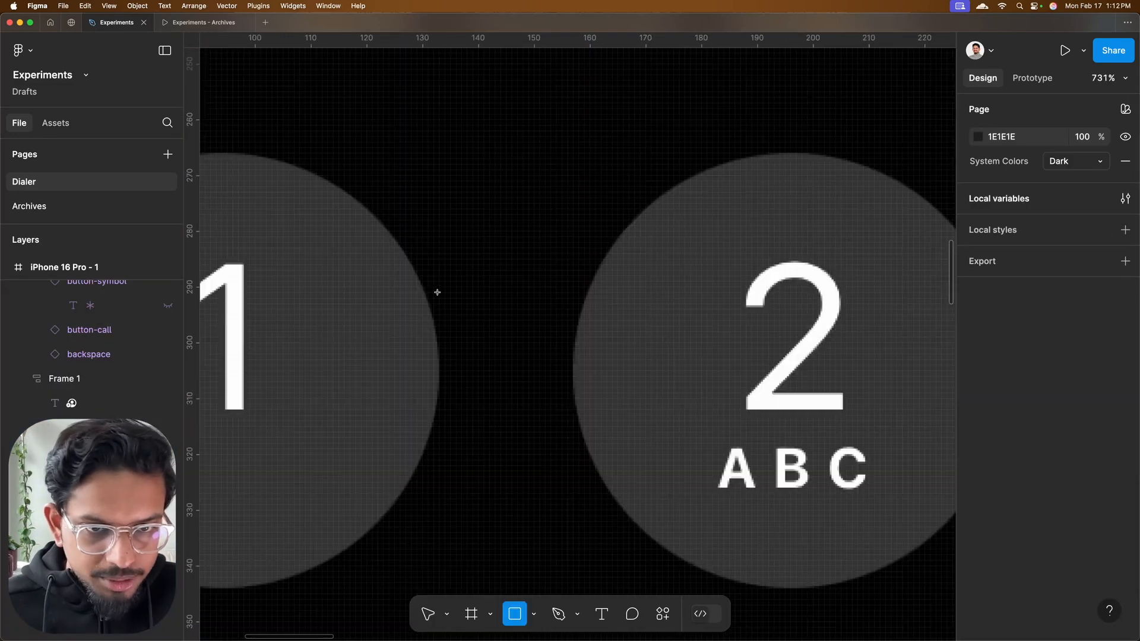
{"action": "left_click_drag", "start_coordinate": [570, 444], "coordinate": [439, 282]}
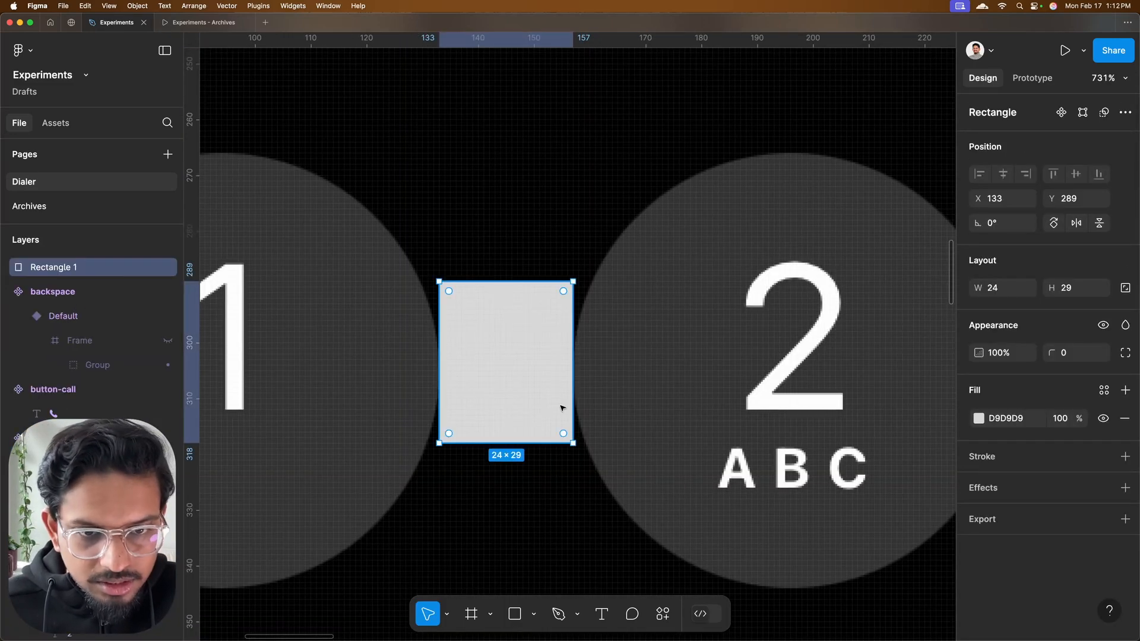
{"action": "scroll", "coordinate": [507, 350], "scroll_direction": "down", "scroll_amount": 5}
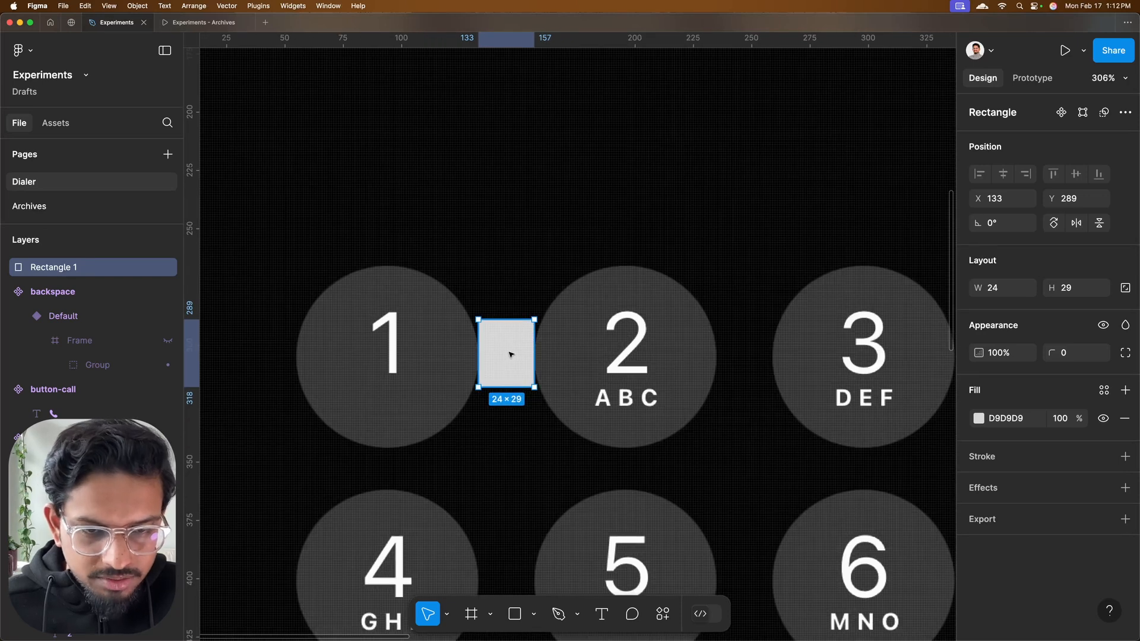
{"action": "left_click_drag", "start_coordinate": [509, 350], "coordinate": [397, 490]}
{"action": "scroll", "coordinate": [397, 490], "scroll_direction": "up", "scroll_amount": 8}
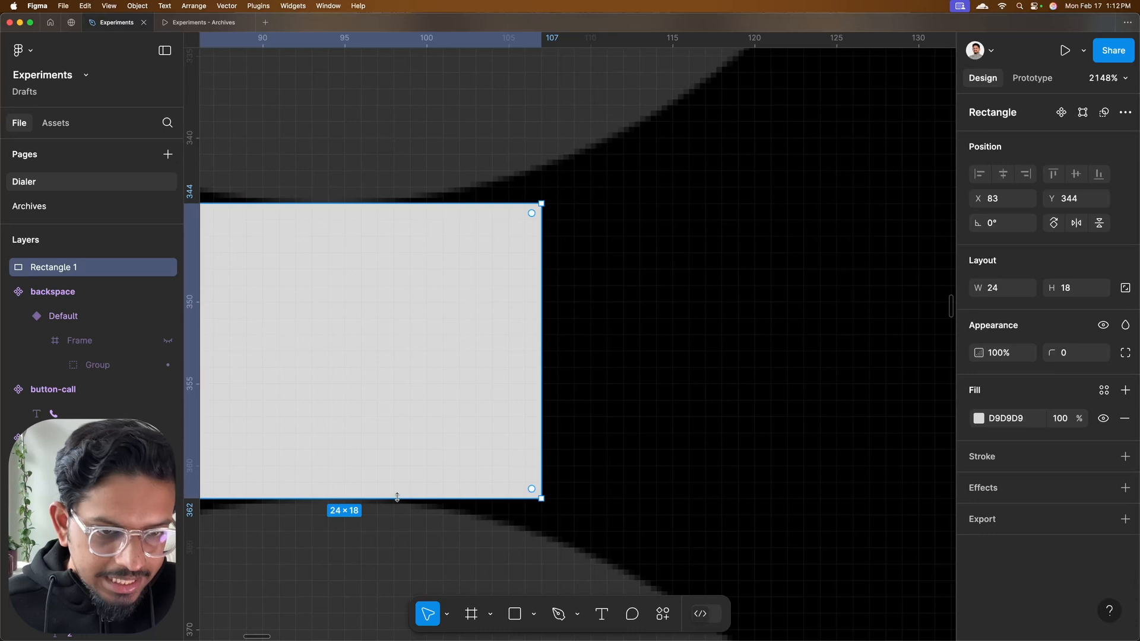
Set the keypad frame's horizontal gap to 24, vertical gap to 18 and horizontal padding to 24
{"action": "scroll", "coordinate": [397, 497], "scroll_direction": "down", "scroll_amount": 12}
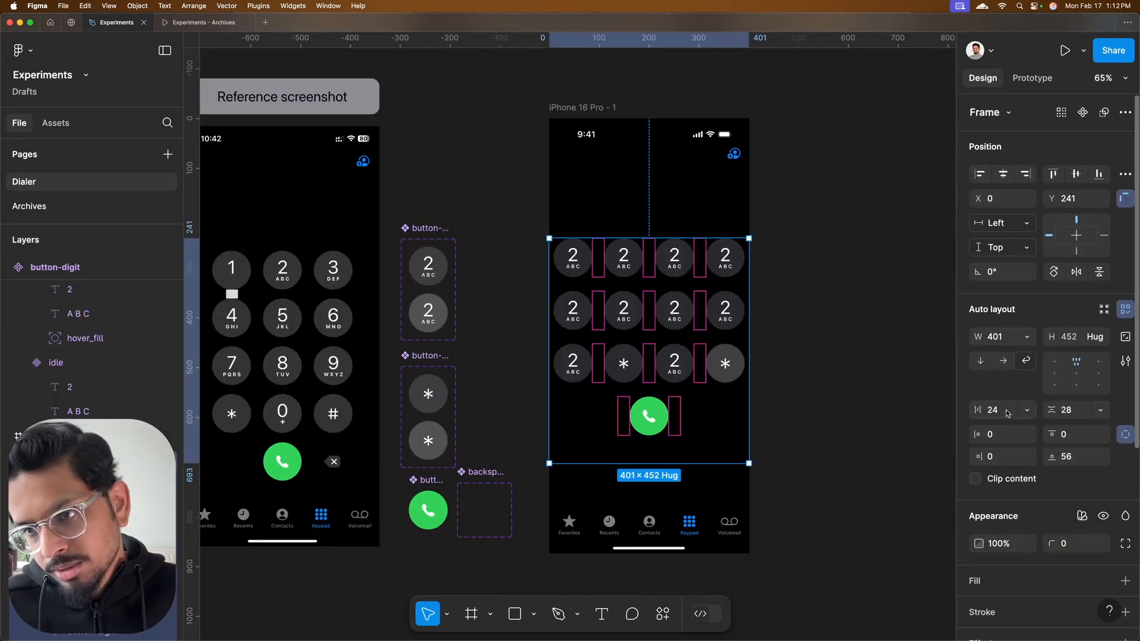
{"action": "left_click", "coordinate": [1072, 411]}
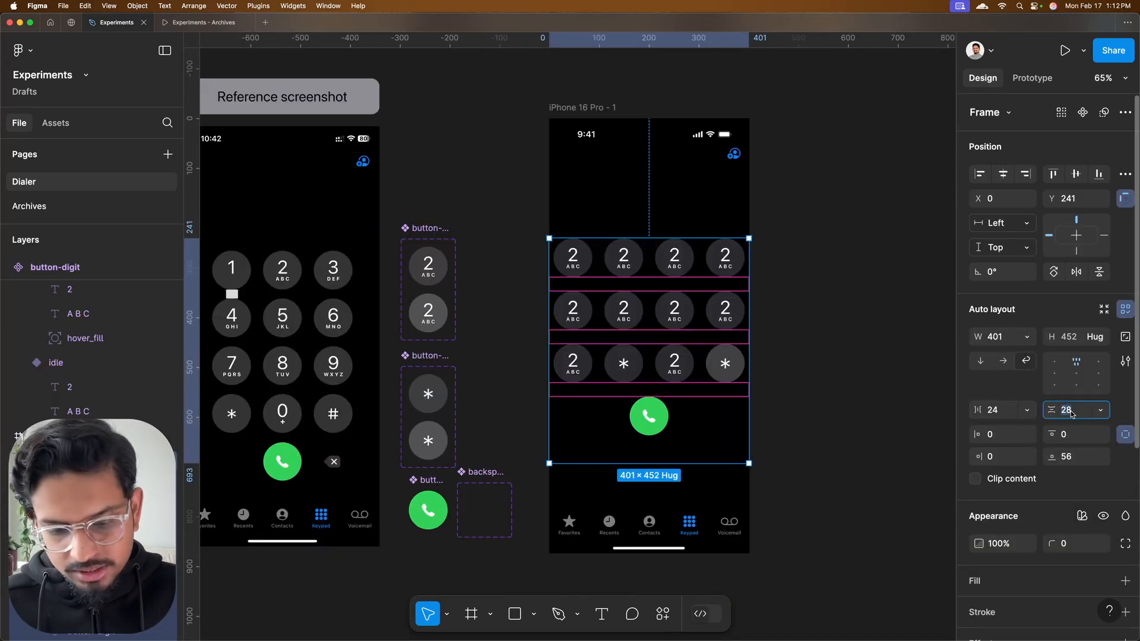
{"action": "type", "text": "18"}
{"action": "key", "text": "Return"}
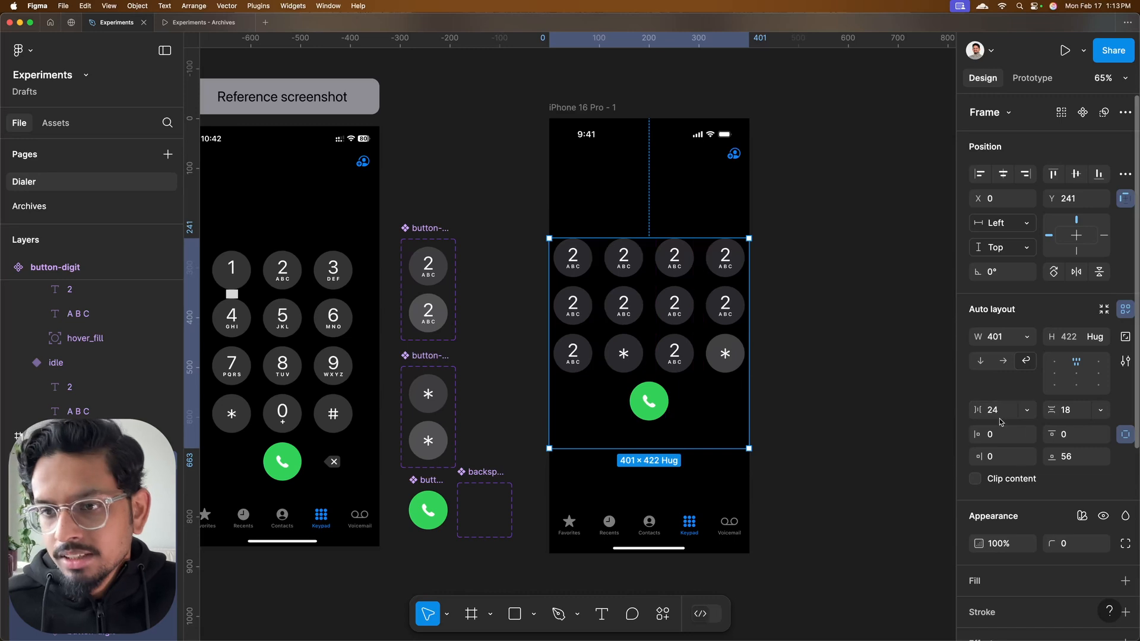
{"action": "left_click", "coordinate": [1125, 435]}
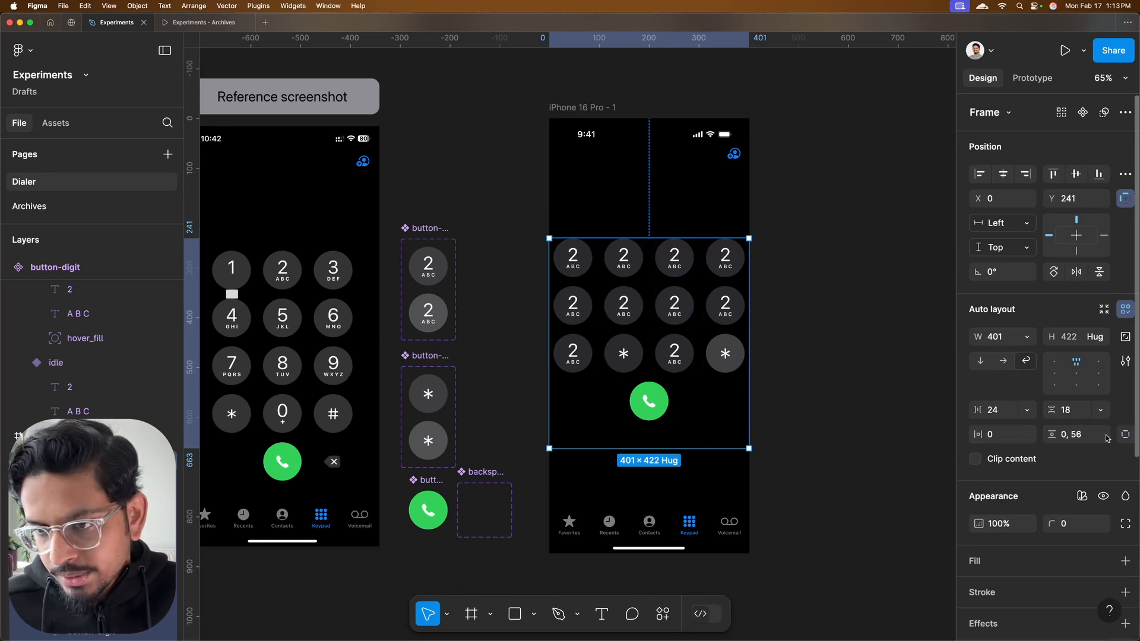
{"action": "left_click", "coordinate": [999, 435]}
{"action": "type", "text": "24"}
{"action": "key", "text": "Return"}
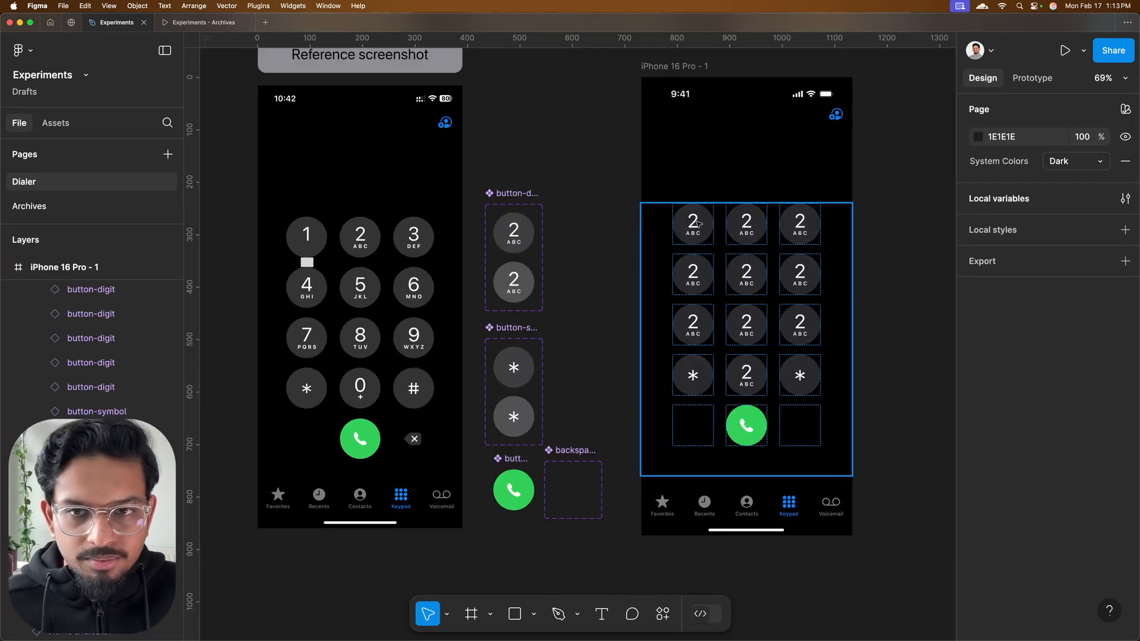
Change the Digit, T9 and Symbol properties of the keypad instances to match the reference's 1–9, *, 0 and # keys
{"action": "double_click", "coordinate": [696, 223]}
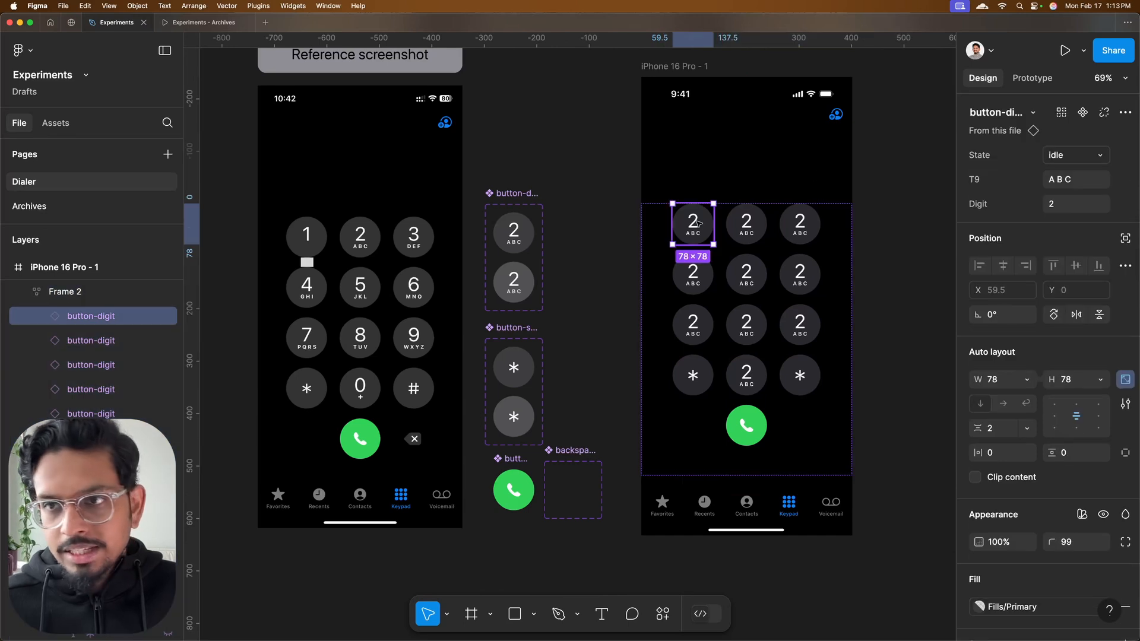
{"action": "left_click", "coordinate": [1044, 184]}
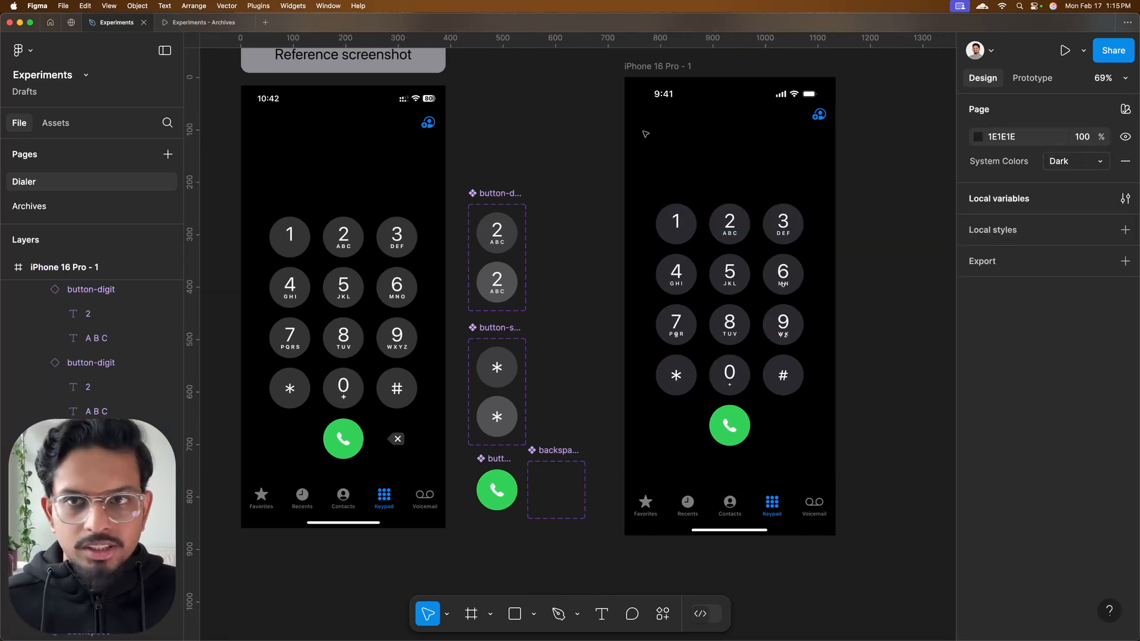
Add a While hovering interaction to the idle variant of button-digit that changes it to the hover state
{"action": "scroll", "coordinate": [597, 92], "scroll_direction": "down", "scroll_amount": 5, "text": "ctrl"}
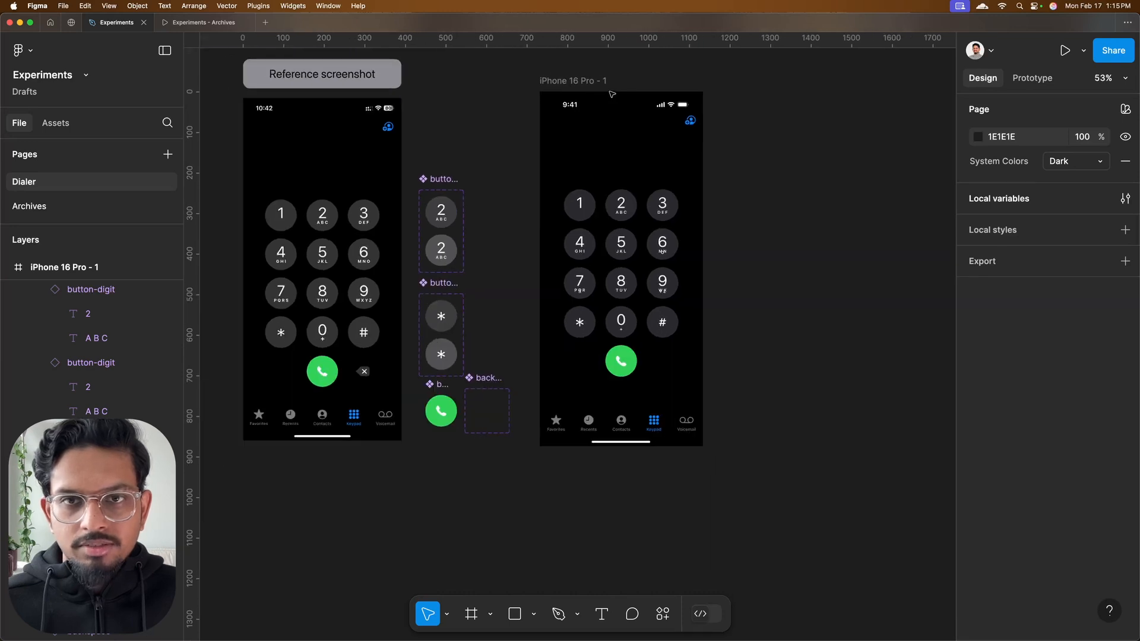
{"action": "scroll", "coordinate": [501, 156], "scroll_direction": "up", "scroll_amount": 6}
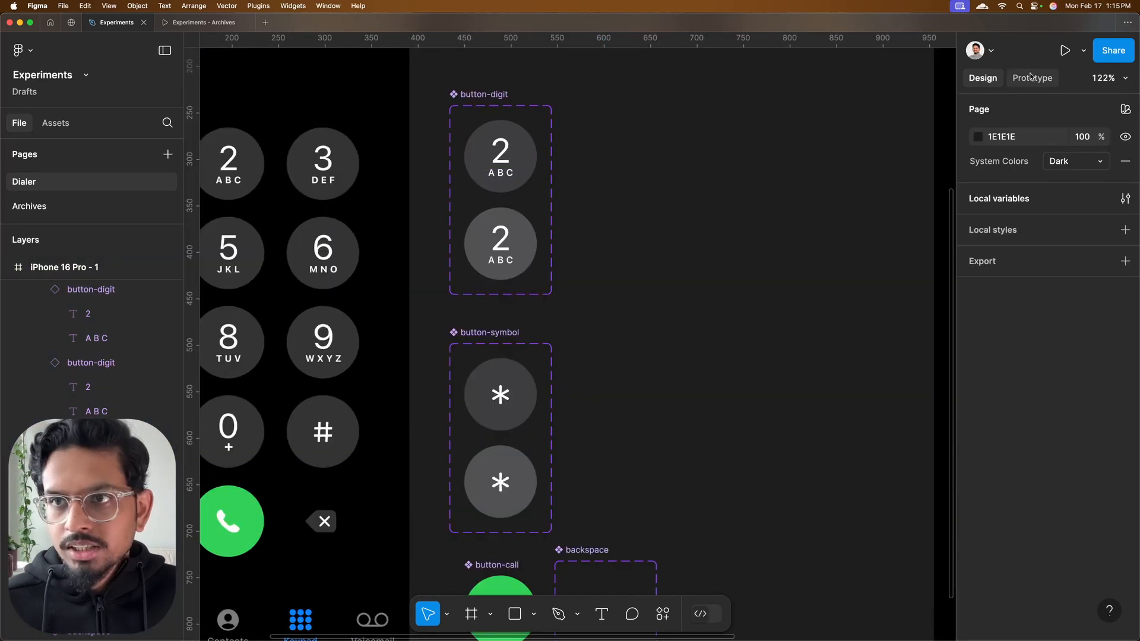
{"action": "left_click", "coordinate": [1032, 79]}
{"action": "scroll", "coordinate": [523, 145], "scroll_direction": "up", "scroll_amount": 5, "text": "ctrl"}
{"action": "left_click", "coordinate": [503, 175]}
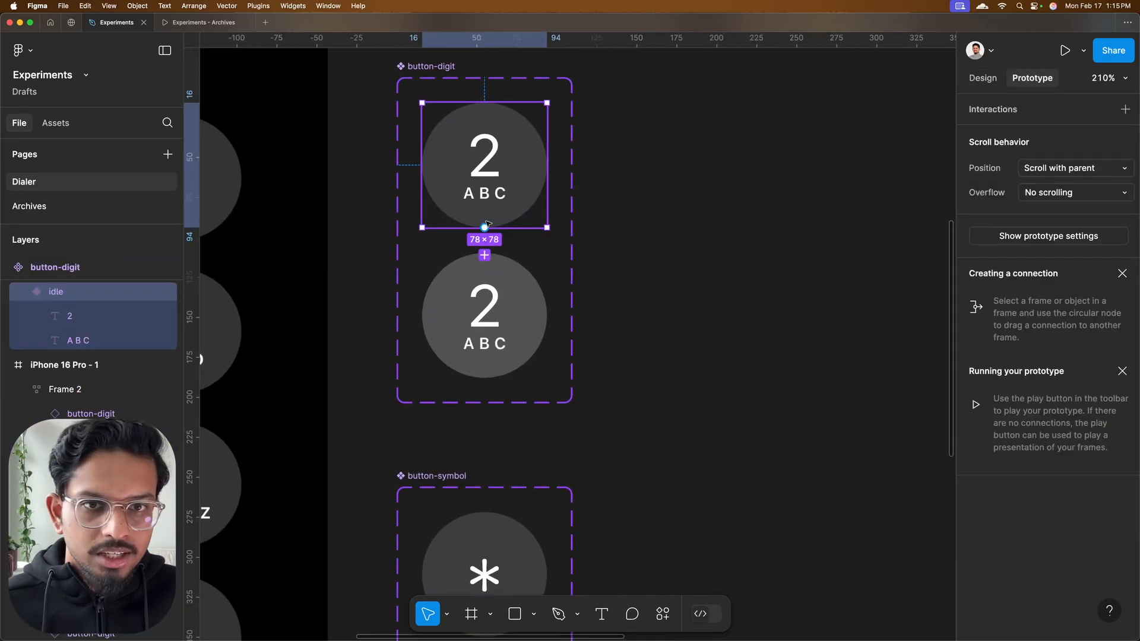
{"action": "left_click_drag", "start_coordinate": [500, 296], "coordinate": [499, 299]}
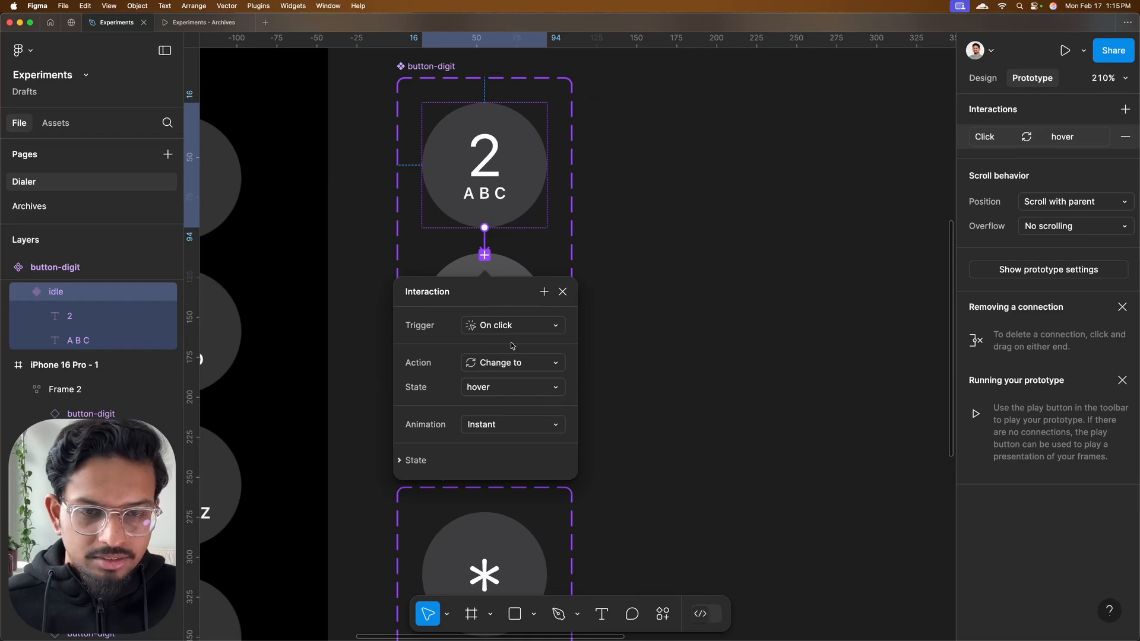
{"action": "left_click", "coordinate": [537, 327]}
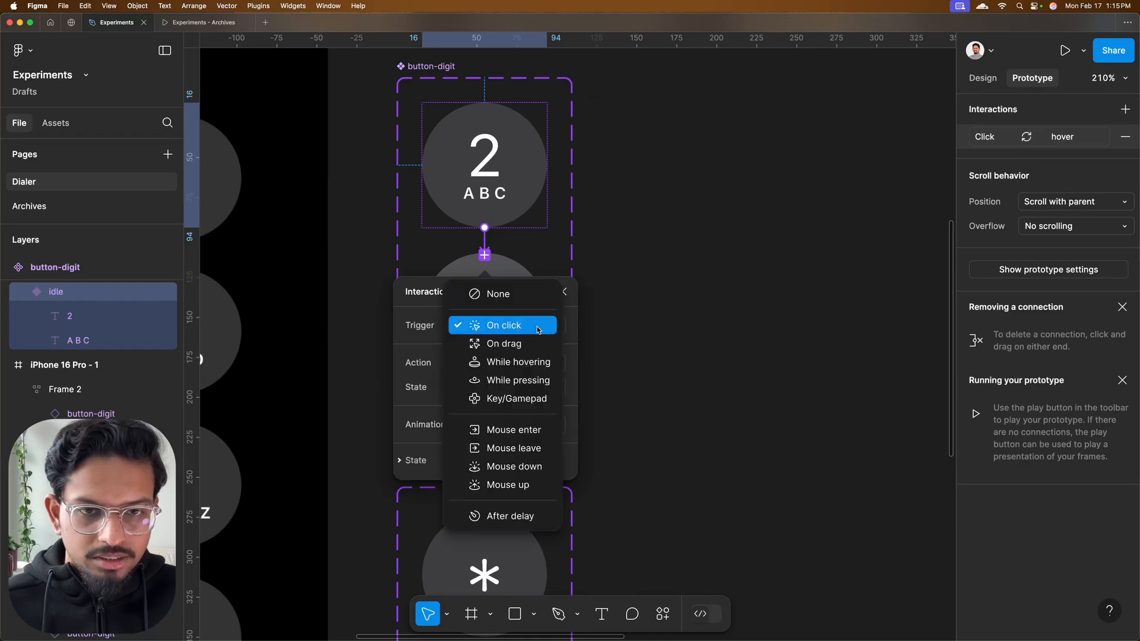
{"action": "left_click", "coordinate": [519, 364]}
Add a text layer with a nine-digit placeholder number above the keypad in the iPhone 16 Pro - 1 frame
{"action": "scroll", "coordinate": [653, 250], "scroll_direction": "down", "scroll_amount": 3}
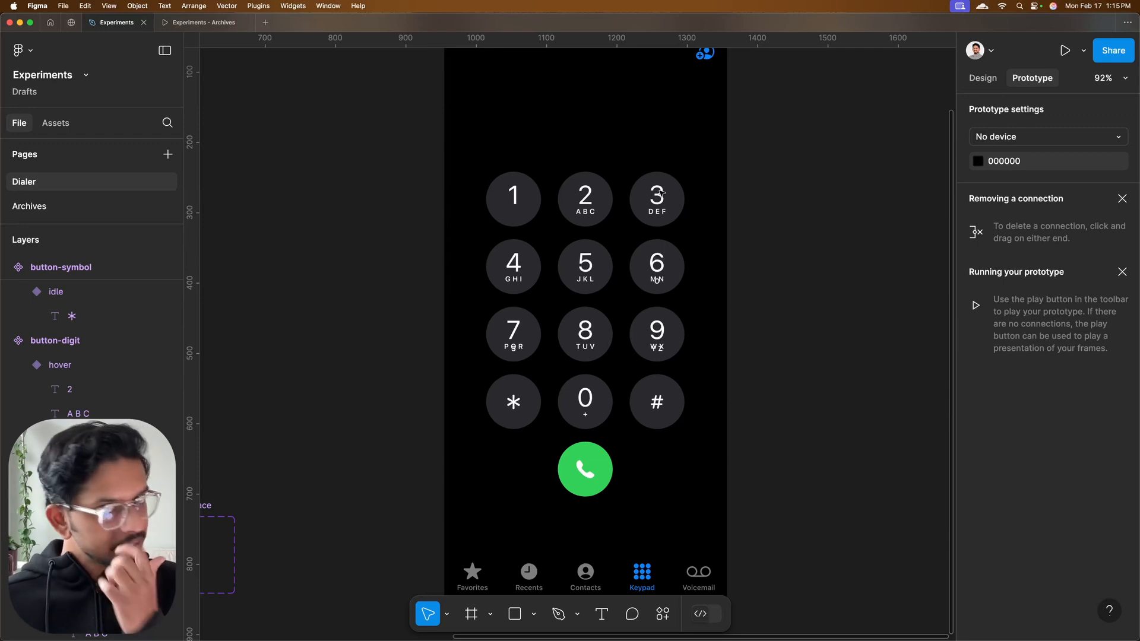
{"action": "scroll", "coordinate": [661, 193], "scroll_direction": "up", "scroll_amount": 3}
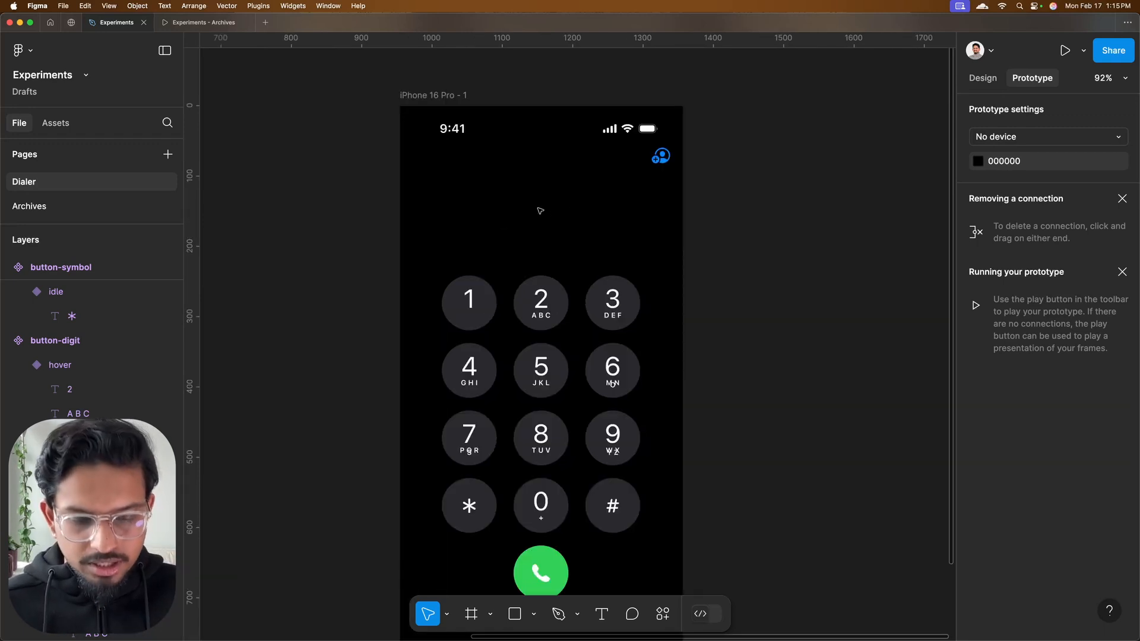
{"action": "left_click", "coordinate": [573, 217]}
{"action": "type", "text": "354635465"}
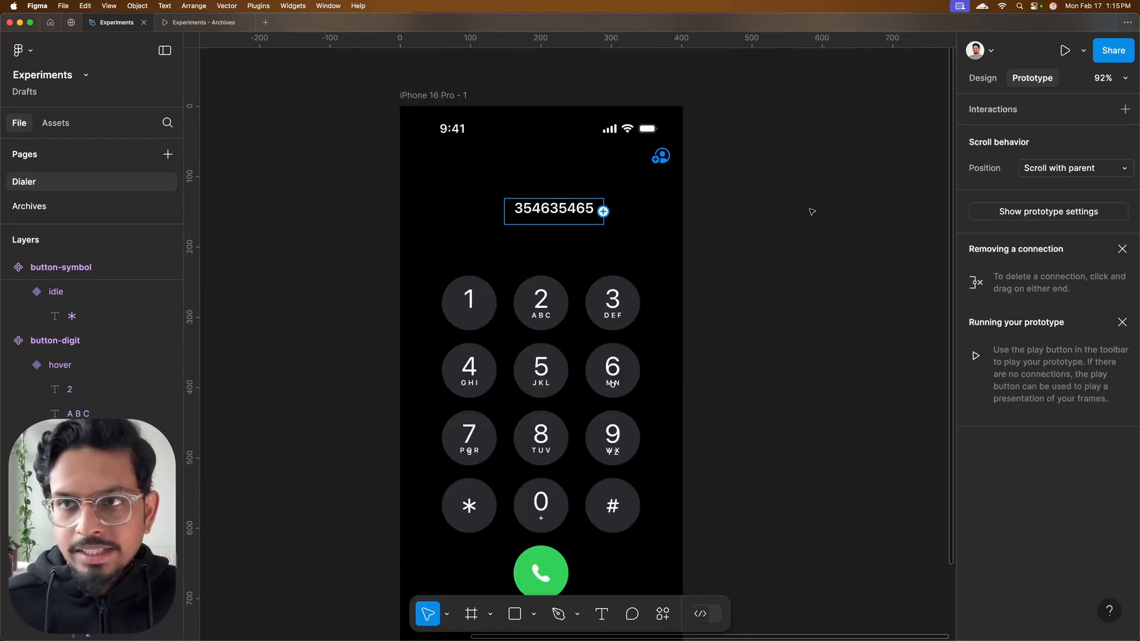
Copy the properties of the keypad's digit 2 text layer and paste them onto the placeholder number above the keypad
{"action": "key", "text": "Escape"}
{"action": "left_click", "coordinate": [983, 78]}
{"action": "scroll", "coordinate": [547, 225], "scroll_direction": "up", "scroll_amount": 3}
{"action": "left_click", "coordinate": [546, 344]}
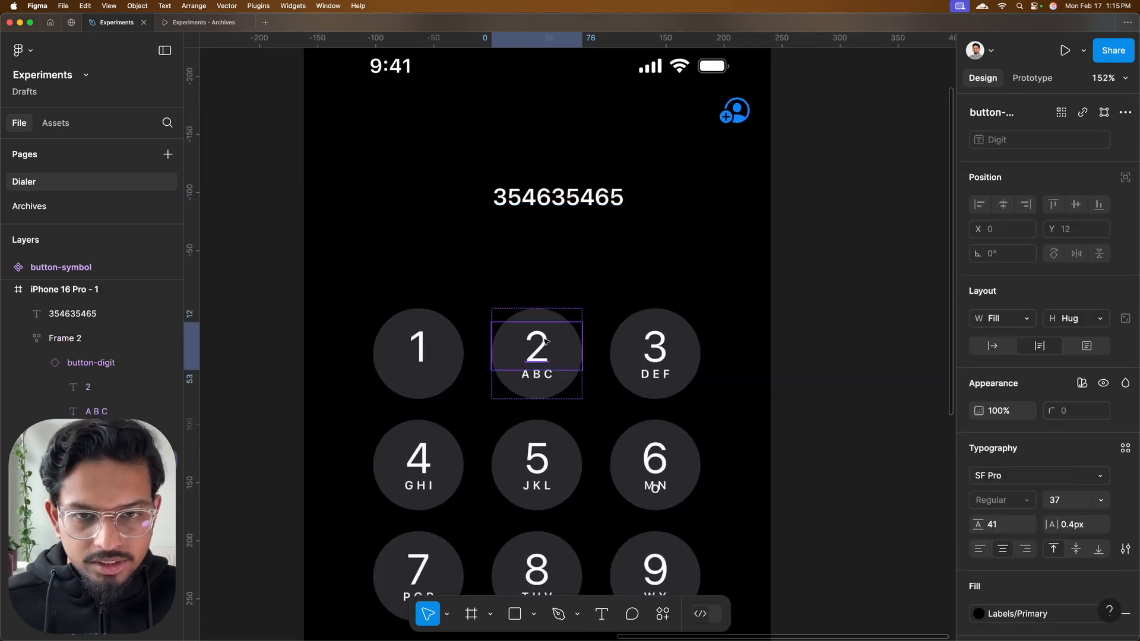
{"action": "right_click", "coordinate": [547, 343]}
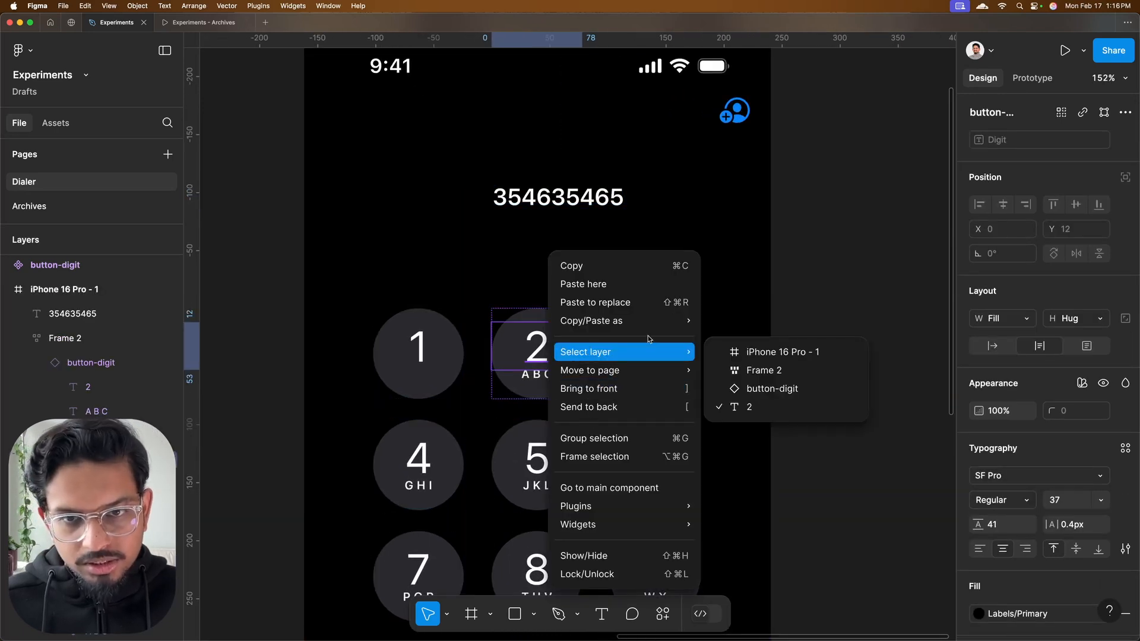
{"action": "mouse_move", "coordinate": [683, 321]}
{"action": "left_click", "coordinate": [750, 406]}
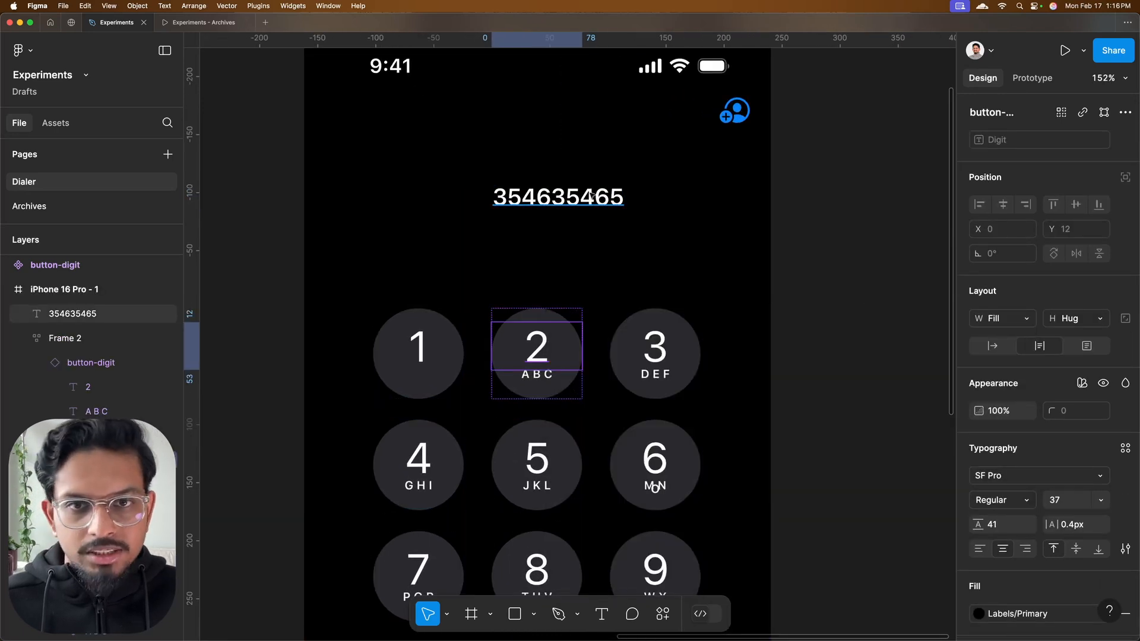
{"action": "left_click", "coordinate": [593, 197]}
{"action": "right_click", "coordinate": [592, 196]}
{"action": "mouse_move", "coordinate": [716, 200]}
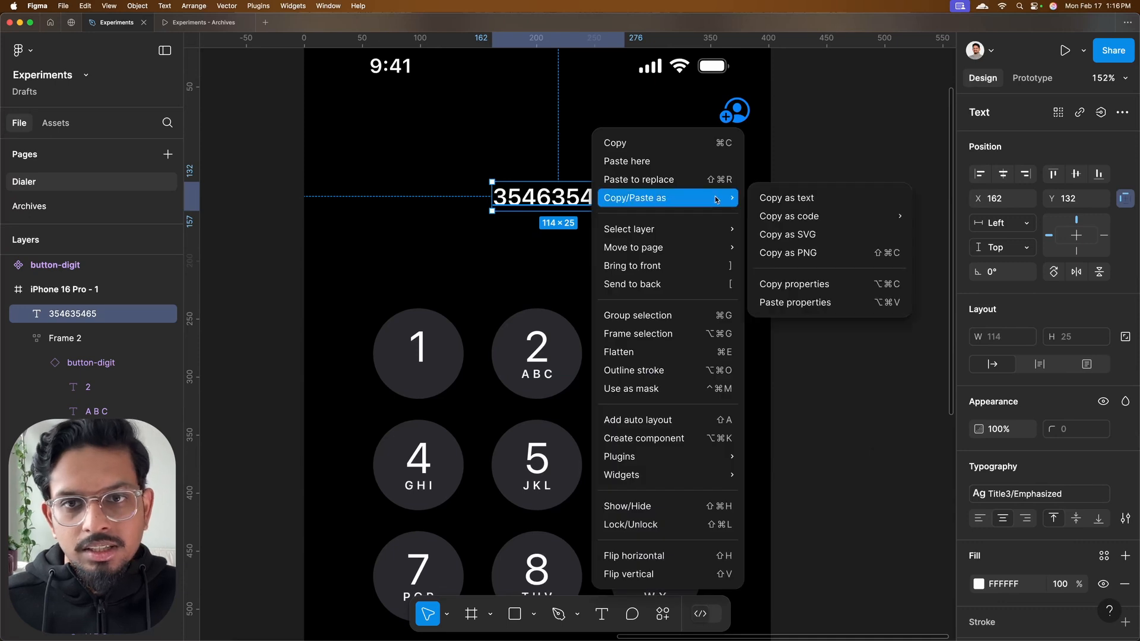
{"action": "left_click", "coordinate": [794, 302]}
Wrap the placeholder number in an auto layout frame and stretch it across the screen's full width, from the add-contact icon down to the keypad
{"action": "key", "text": "shift+a"}
{"action": "scroll", "coordinate": [535, 367], "scroll_direction": "down", "scroll_amount": 2}
{"action": "left_click_drag", "start_coordinate": [445, 218], "coordinate": [335, 219]}
{"action": "left_click_drag", "start_coordinate": [667, 222], "coordinate": [716, 164]}
{"action": "left_click_drag", "start_coordinate": [611, 258], "coordinate": [611, 316]}
{"action": "double_click", "coordinate": [586, 230]}
{"action": "scroll", "coordinate": [586, 230], "scroll_direction": "down", "scroll_amount": 4}
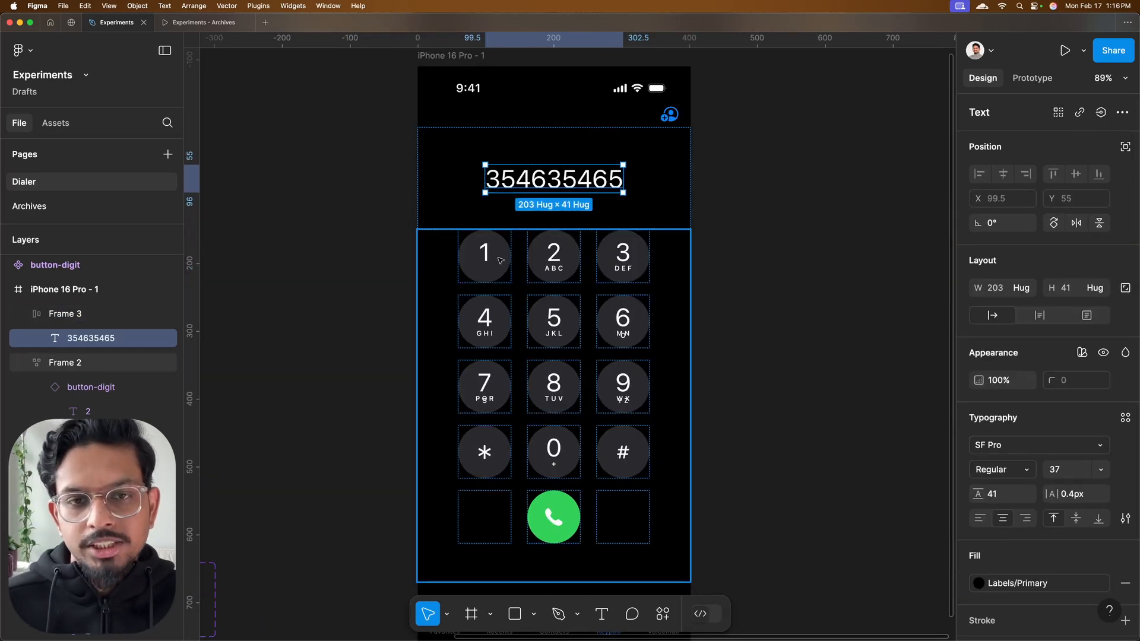
Create a local string variable named display-number with an empty value
{"action": "left_click", "coordinate": [760, 228]}
{"action": "left_click", "coordinate": [1124, 198]}
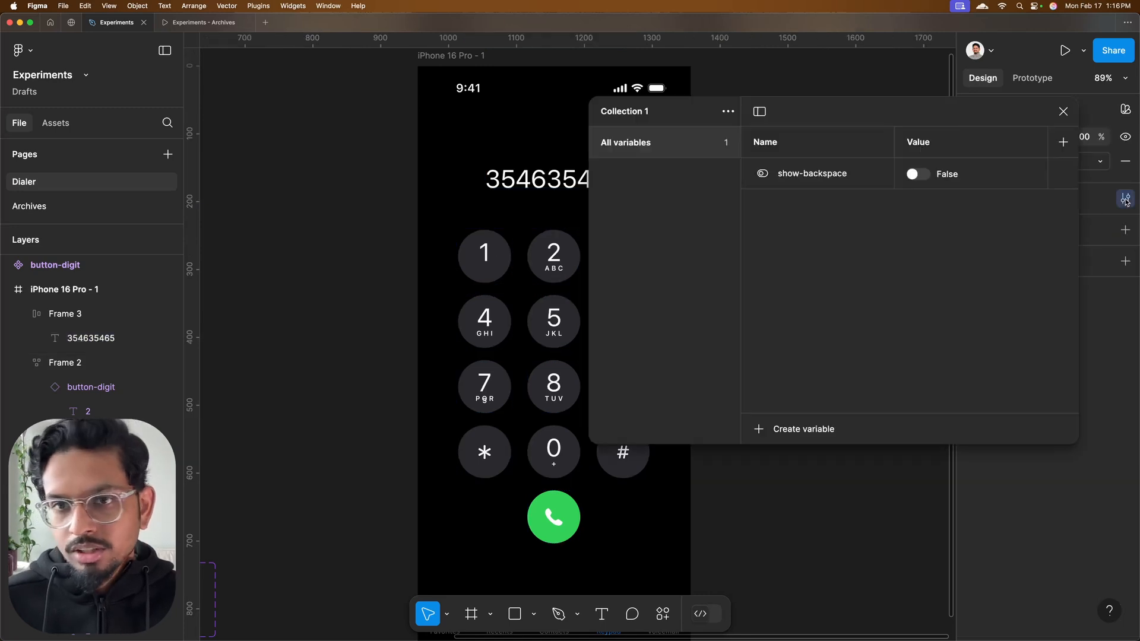
{"action": "left_click", "coordinate": [803, 428]}
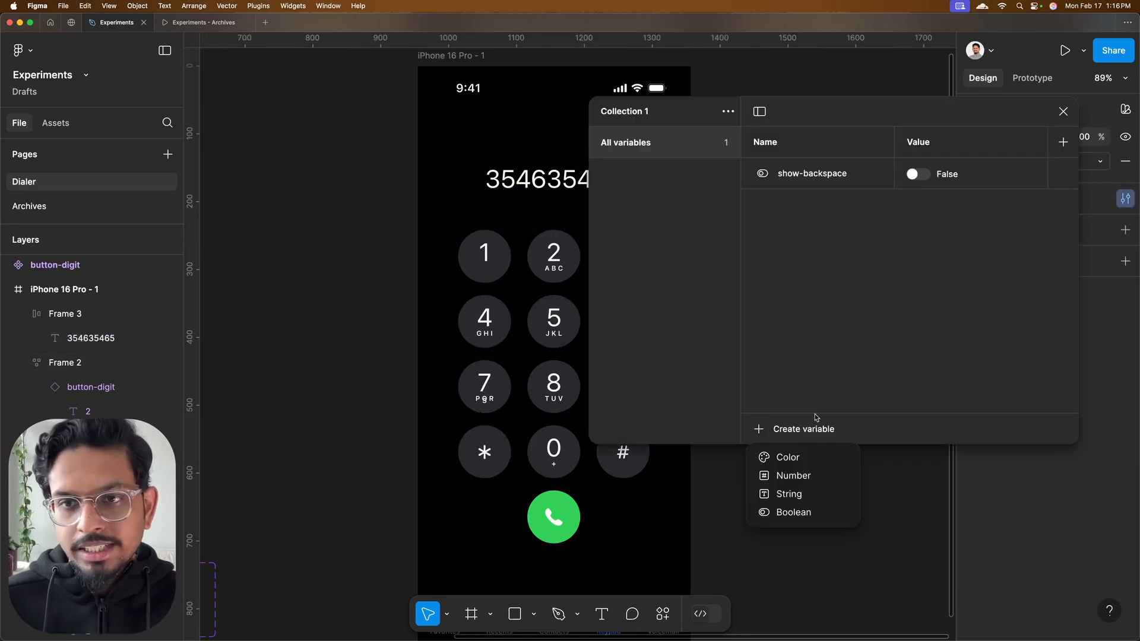
{"action": "left_click", "coordinate": [801, 495]}
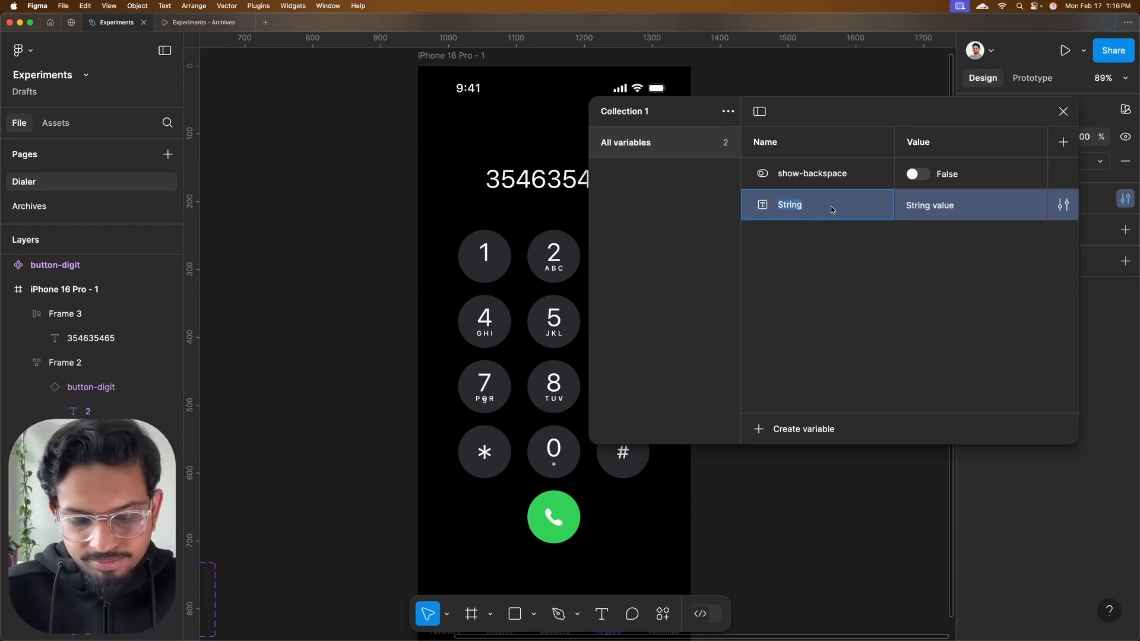
{"action": "type", "text": "display-number"}
{"action": "left_click", "coordinate": [930, 206]}
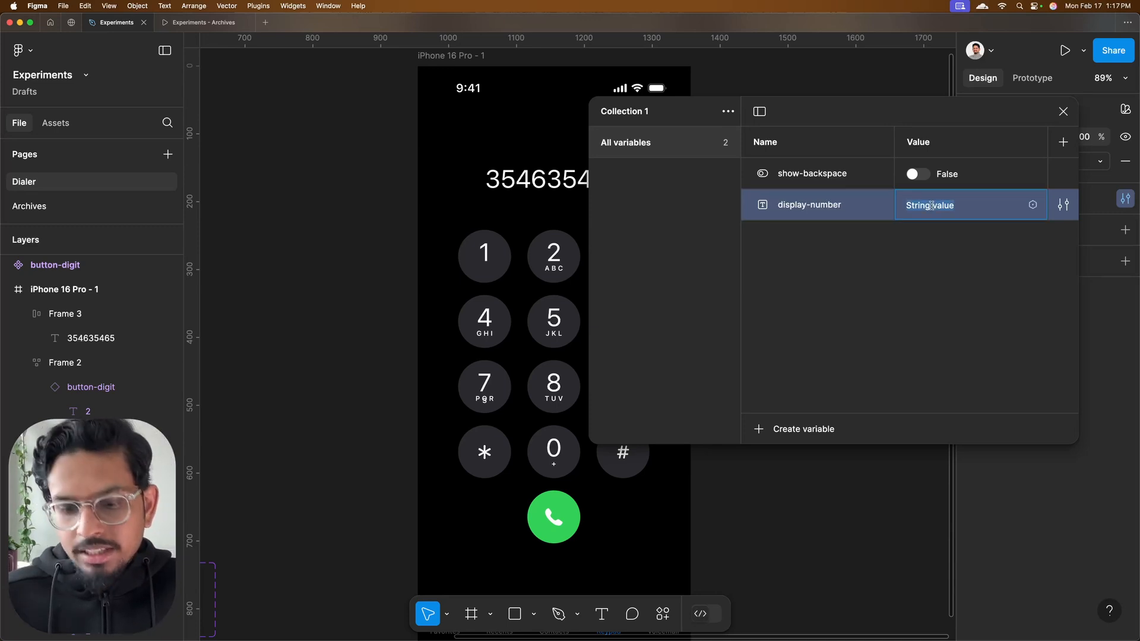
{"action": "key", "text": "BackSpace"}
{"action": "left_click", "coordinate": [936, 240]}
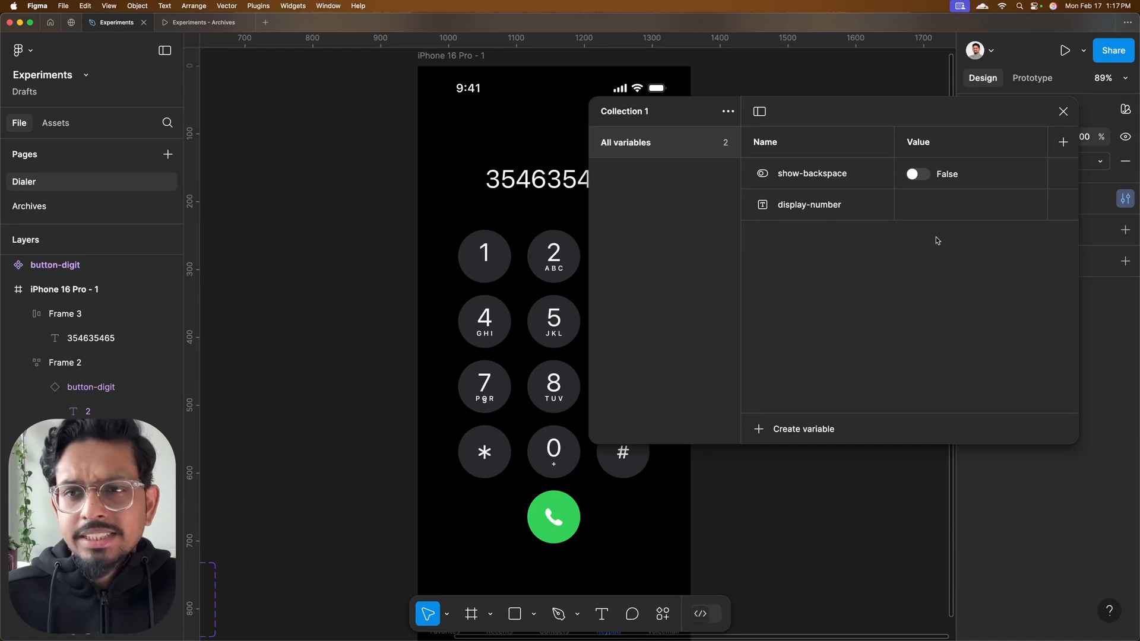
{"action": "left_click", "coordinate": [1062, 112]}
Bind the placeholder number's text content to the display-number variable
{"action": "double_click", "coordinate": [566, 187]}
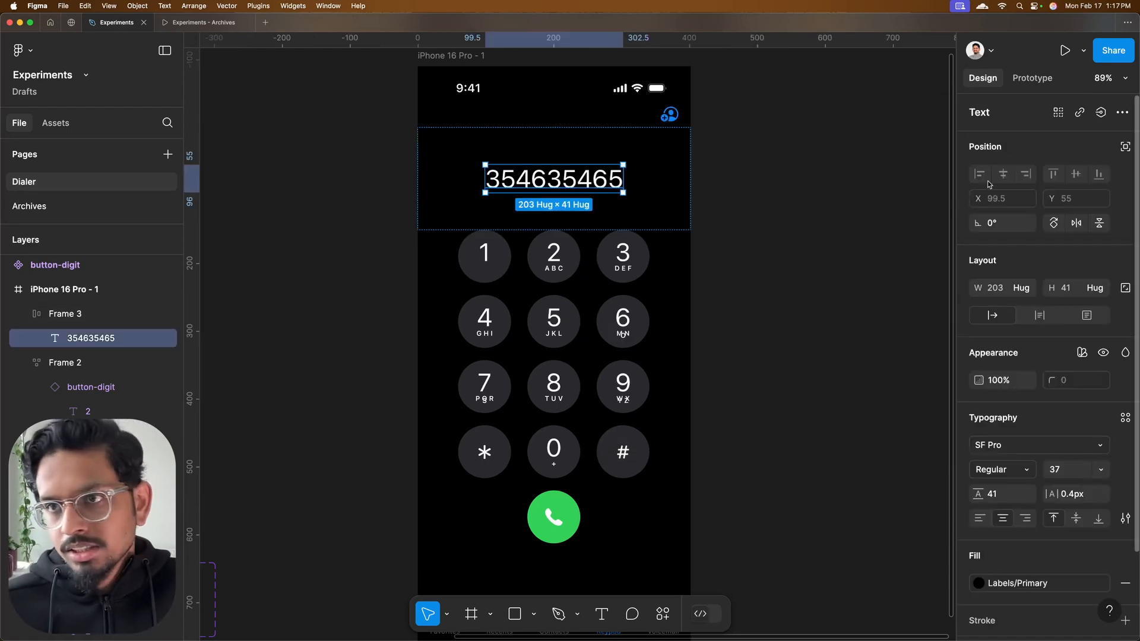
{"action": "left_click", "coordinate": [1101, 113]}
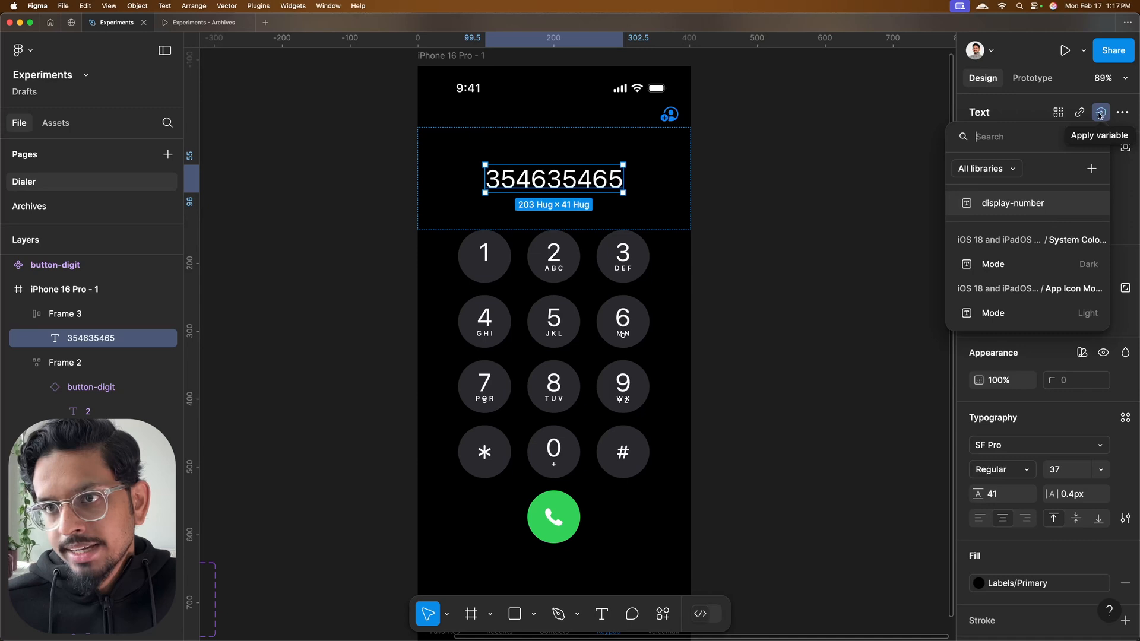
{"action": "left_click", "coordinate": [1007, 204]}
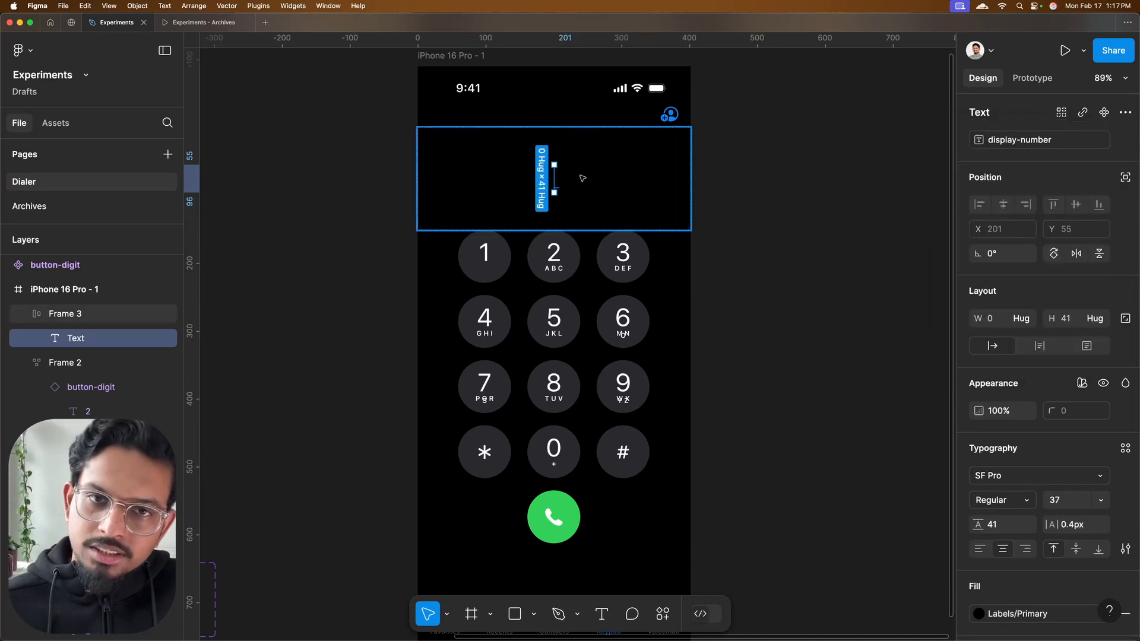
{"action": "key", "text": "Escape"}
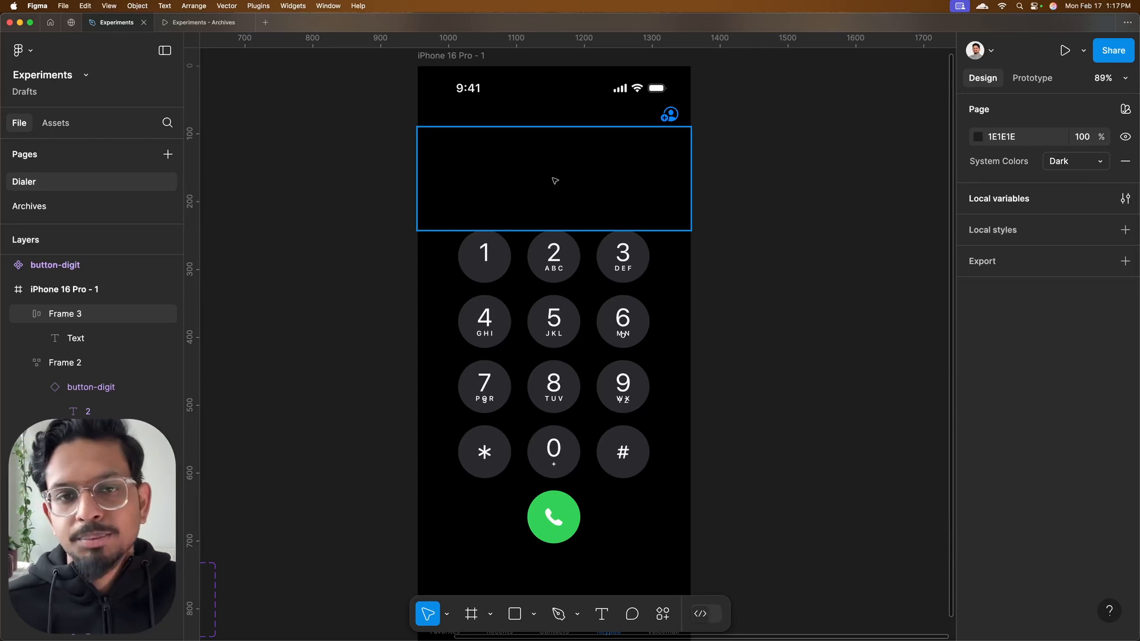
Add an On click interaction to the 1 key with a Conditional action that checks whether display-number equals an empty string
{"action": "scroll", "coordinate": [514, 218], "scroll_direction": "down", "scroll_amount": 2}
{"action": "scroll", "coordinate": [506, 225], "scroll_direction": "up", "scroll_amount": 3}
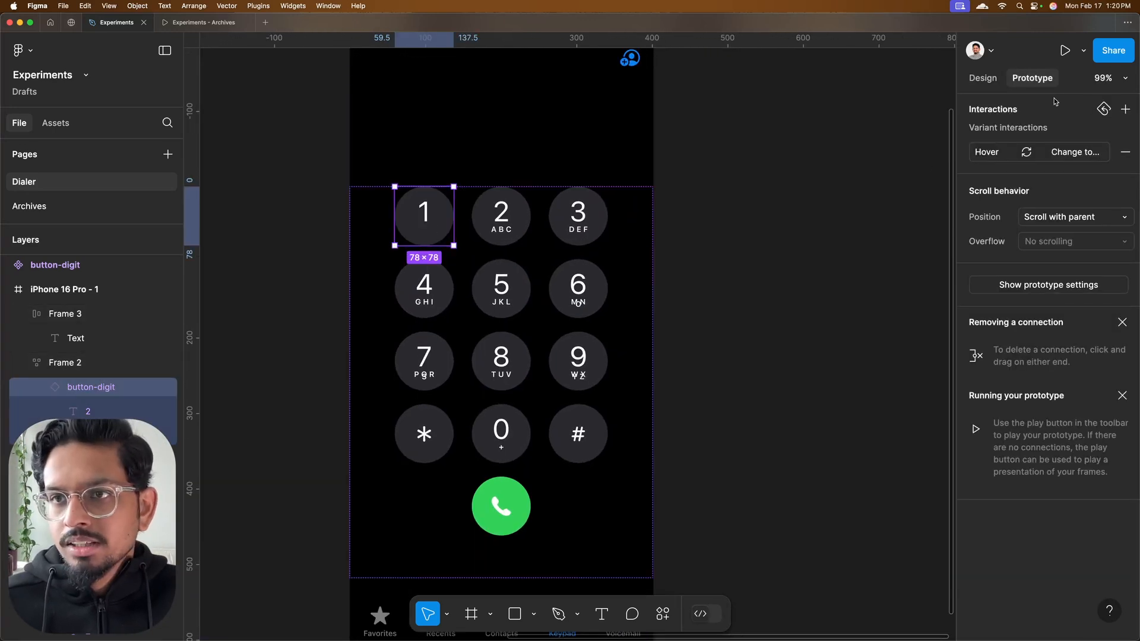
{"action": "left_click", "coordinate": [1125, 111]}
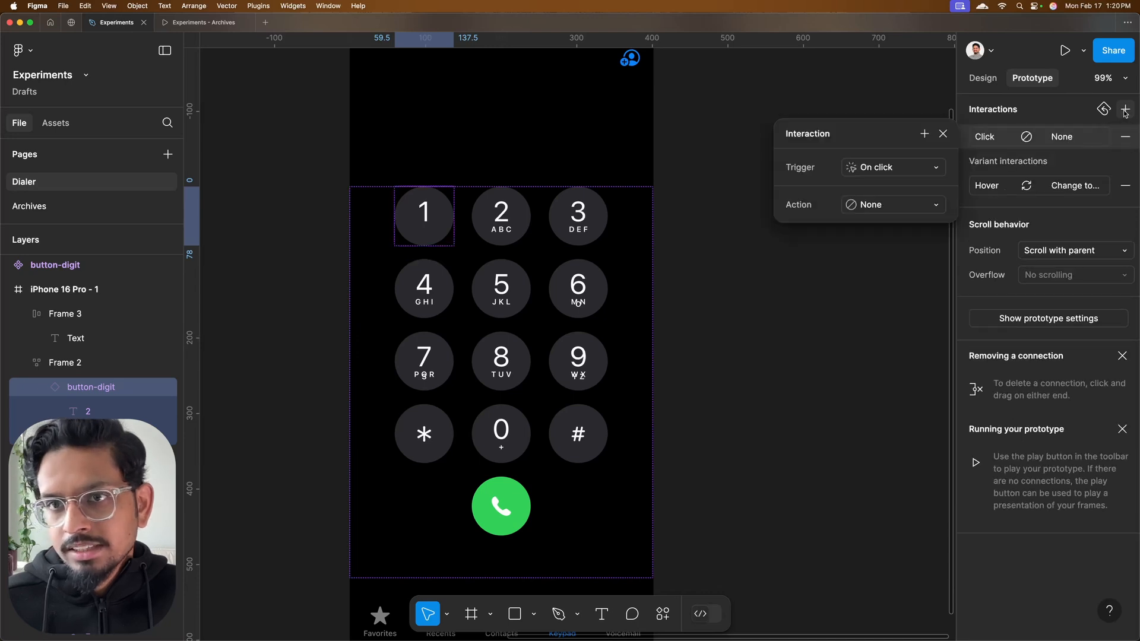
{"action": "left_click", "coordinate": [890, 205]}
{"action": "left_click", "coordinate": [884, 376]}
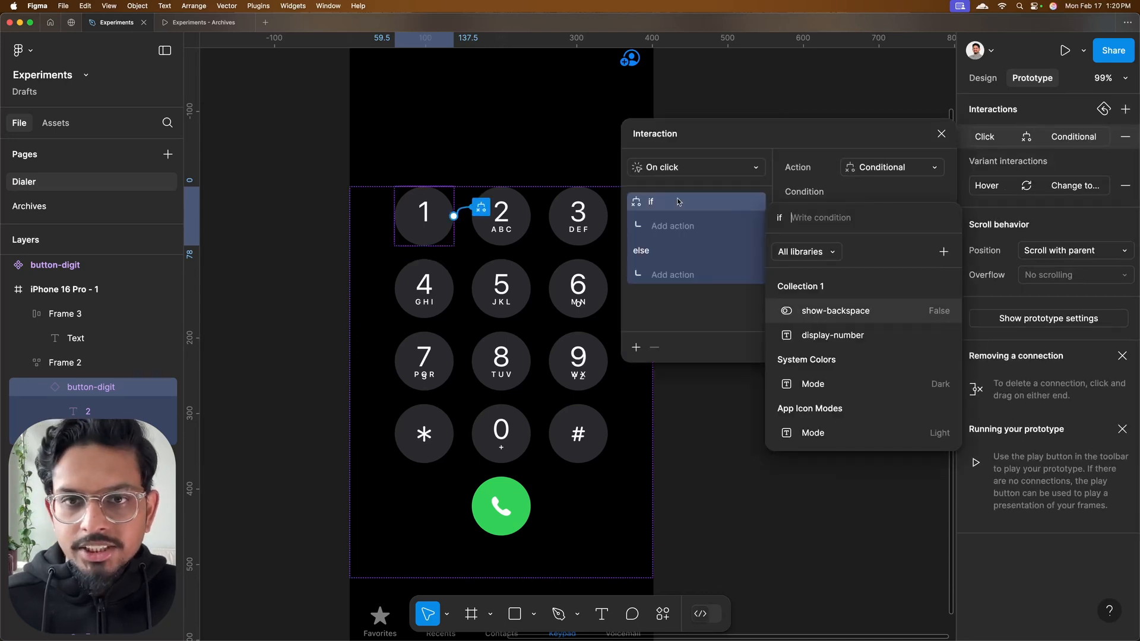
{"action": "left_click", "coordinate": [841, 338]}
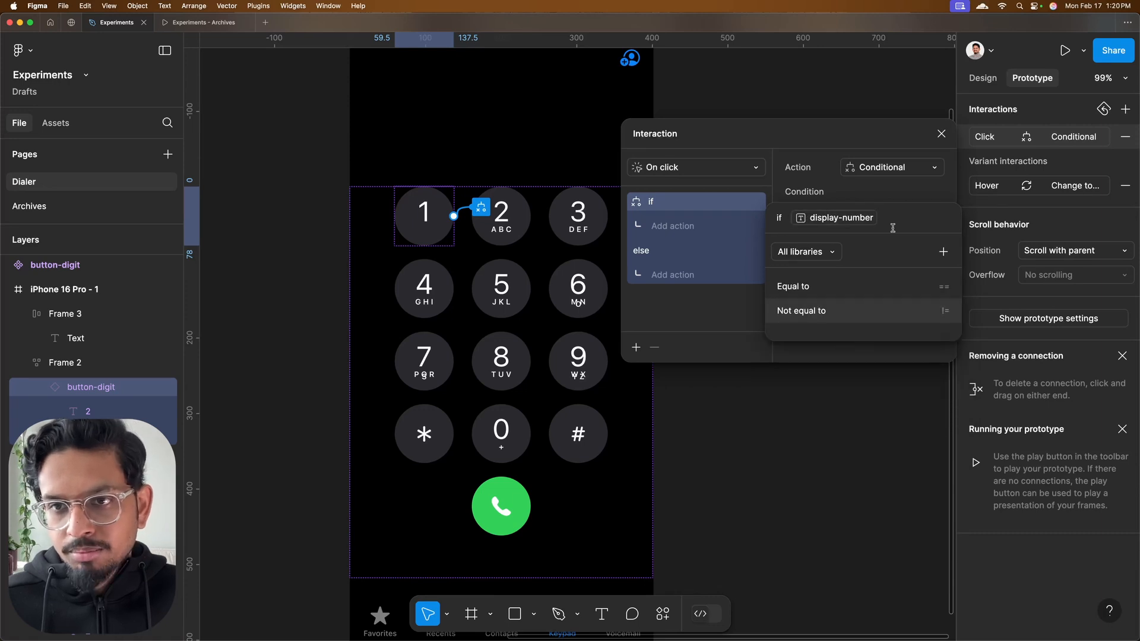
{"action": "left_click", "coordinate": [823, 290]}
{"action": "type", "text": "'"}
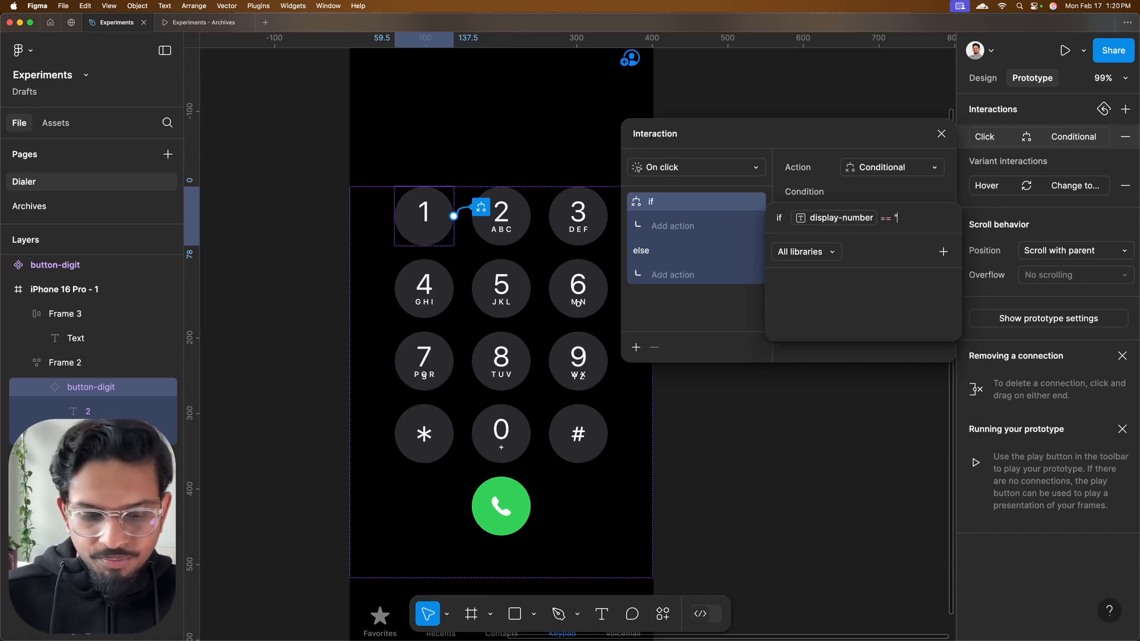
{"action": "type", "text": "\""}
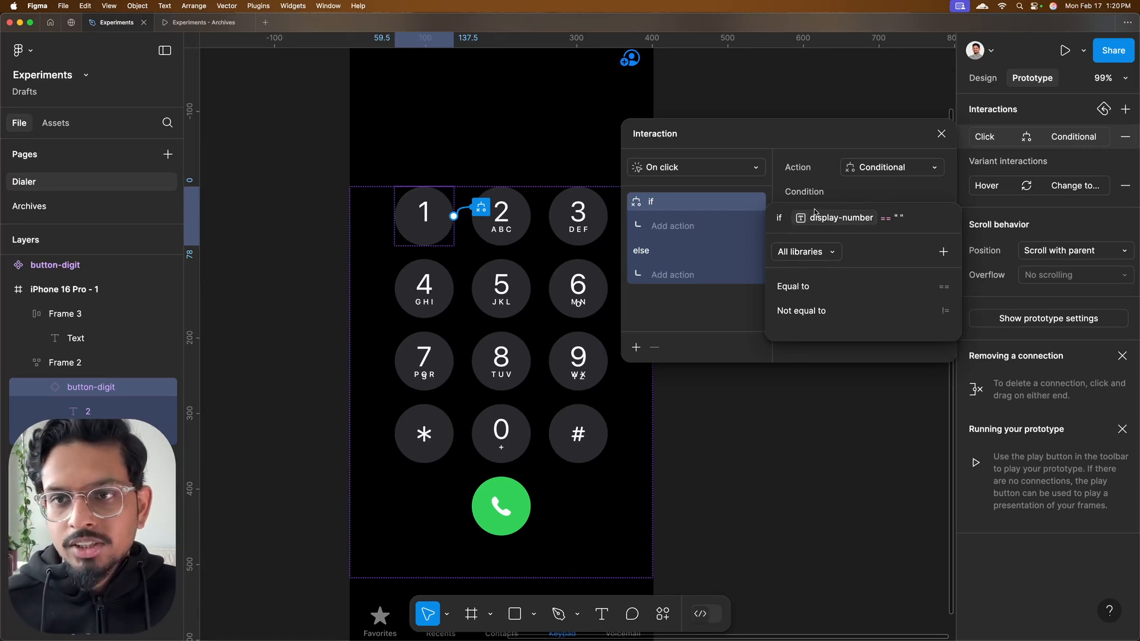
Add a Set variable action under the if branch that sets display-number to "1"
{"action": "left_click", "coordinate": [670, 229]}
{"action": "left_click", "coordinate": [680, 229]}
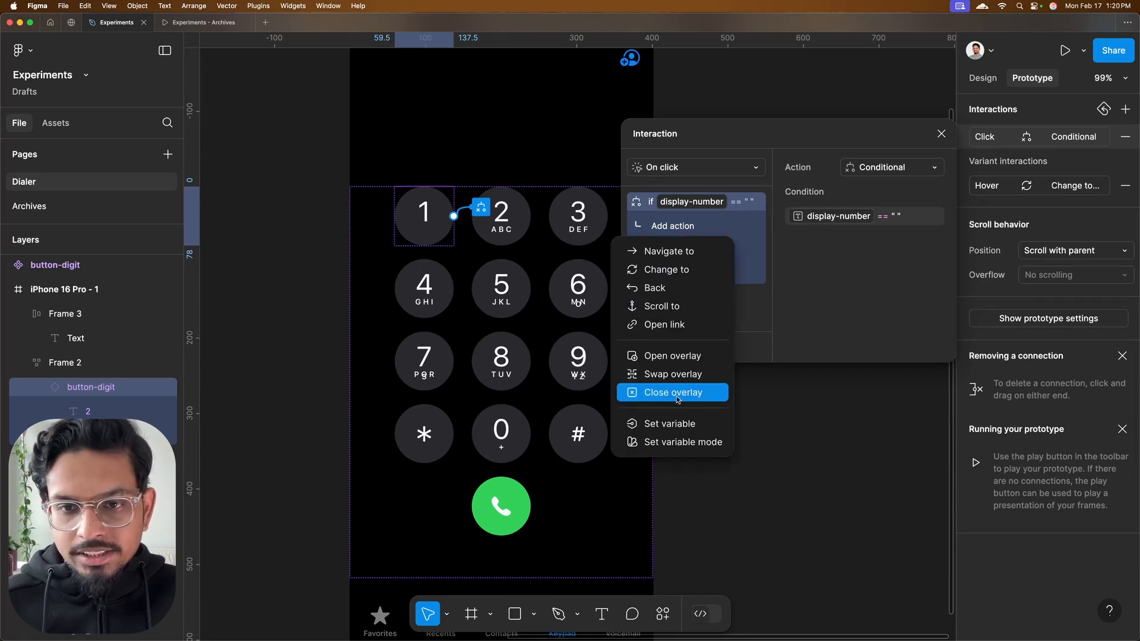
{"action": "left_click", "coordinate": [680, 423]}
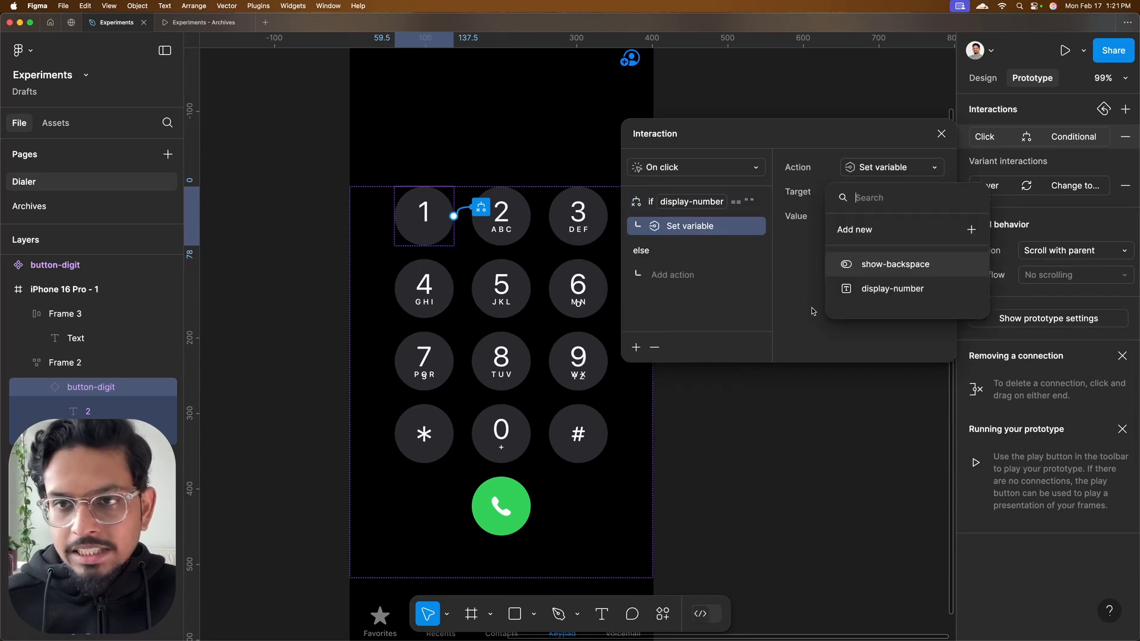
{"action": "left_click", "coordinate": [888, 289]}
{"action": "type", "text": "\"1\""}
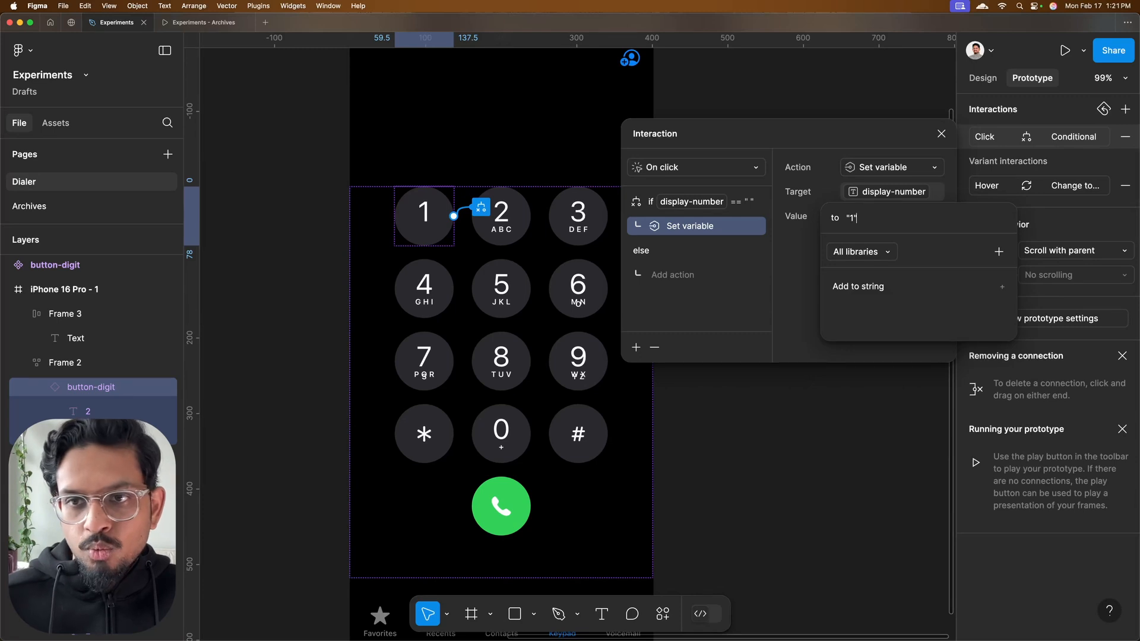
{"action": "key", "text": "Return"}
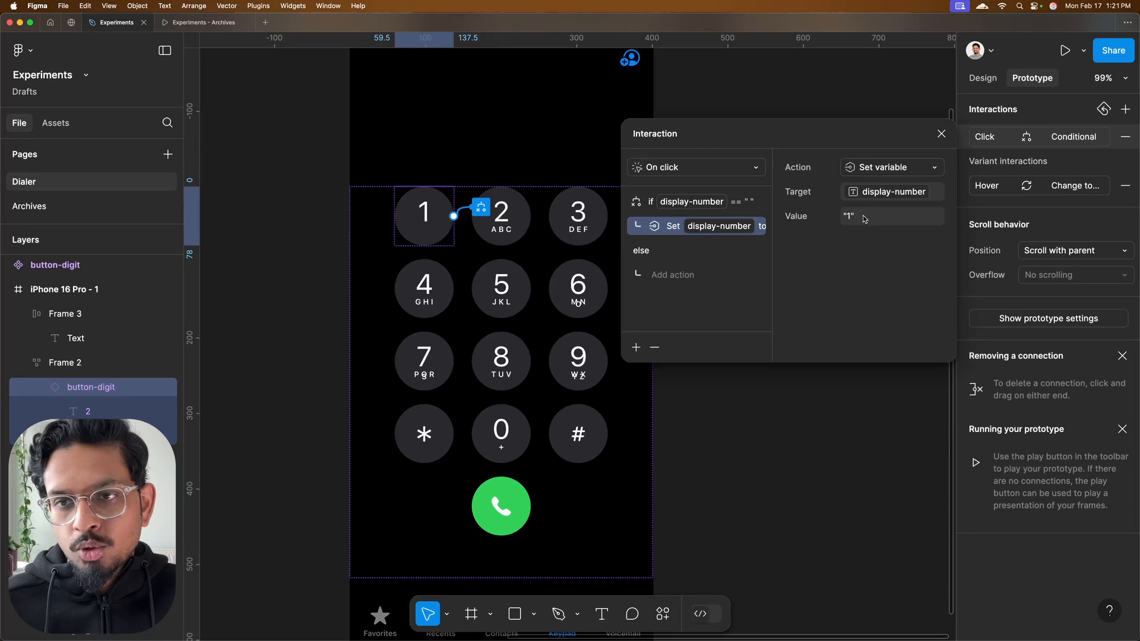
Add a Set variable action under the else branch that sets display-number to display-number + "1"
{"action": "left_click", "coordinate": [698, 205]}
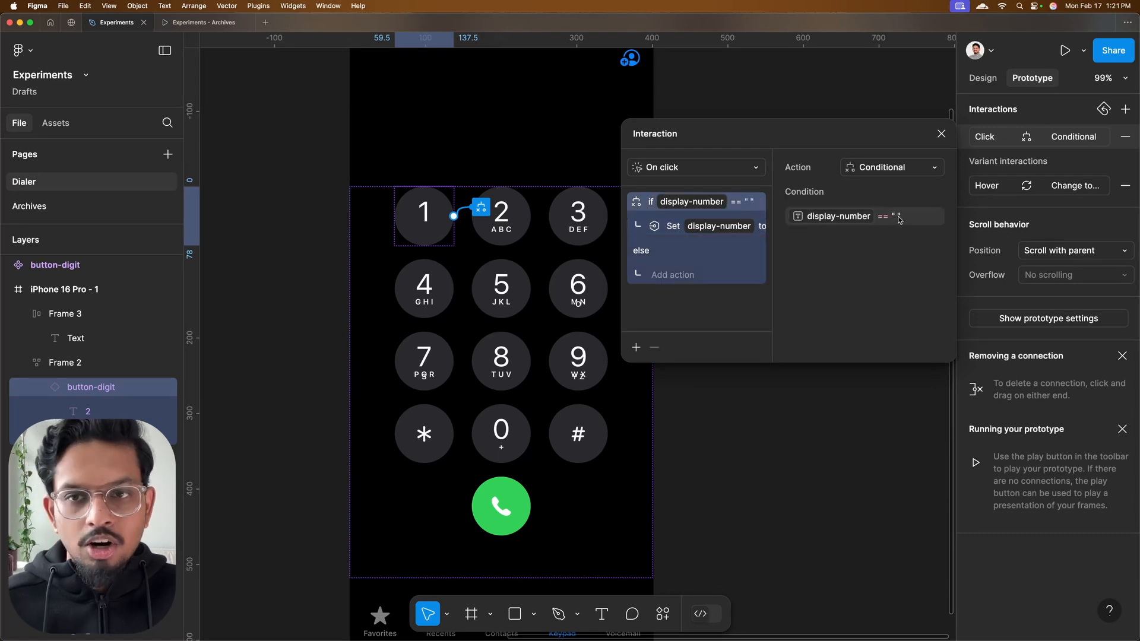
{"action": "left_click", "coordinate": [676, 277]}
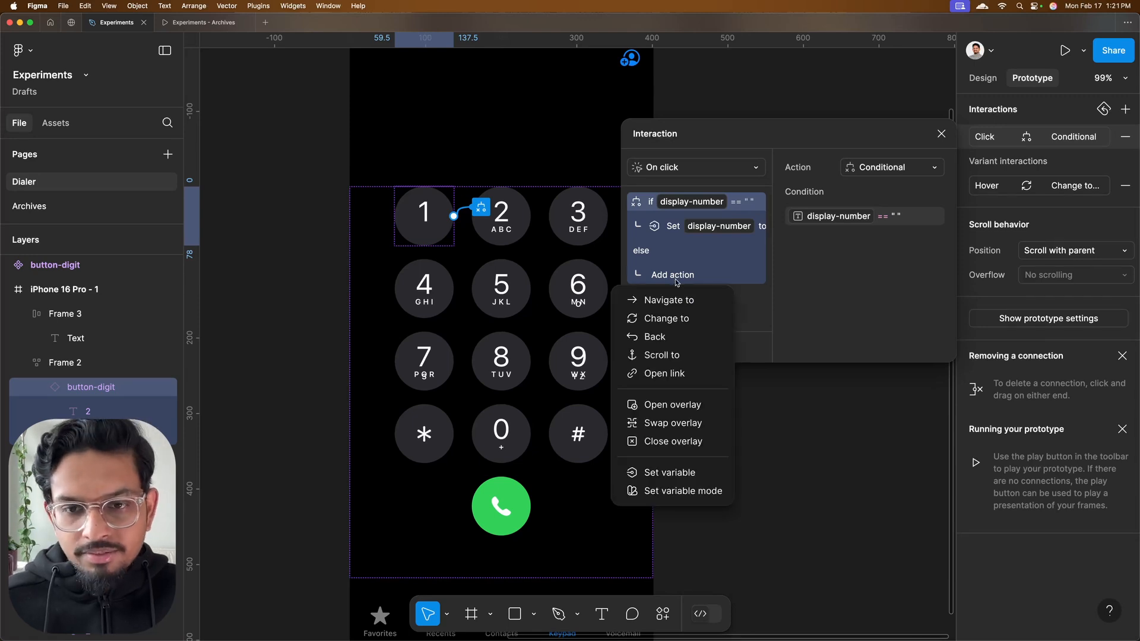
{"action": "left_click", "coordinate": [673, 471]}
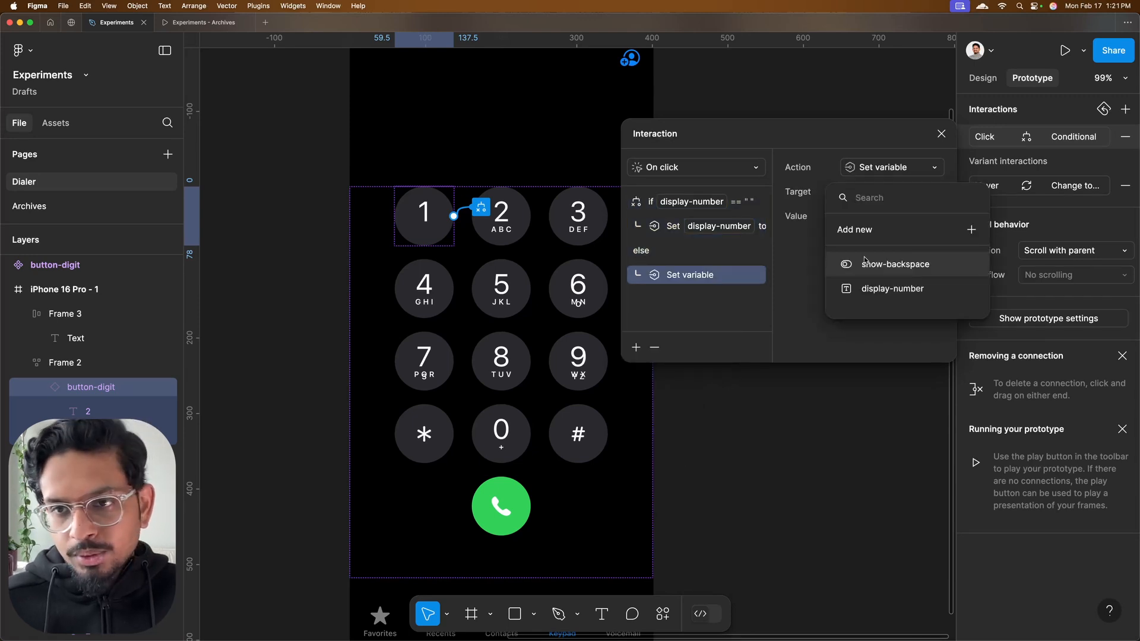
{"action": "left_click", "coordinate": [878, 292]}
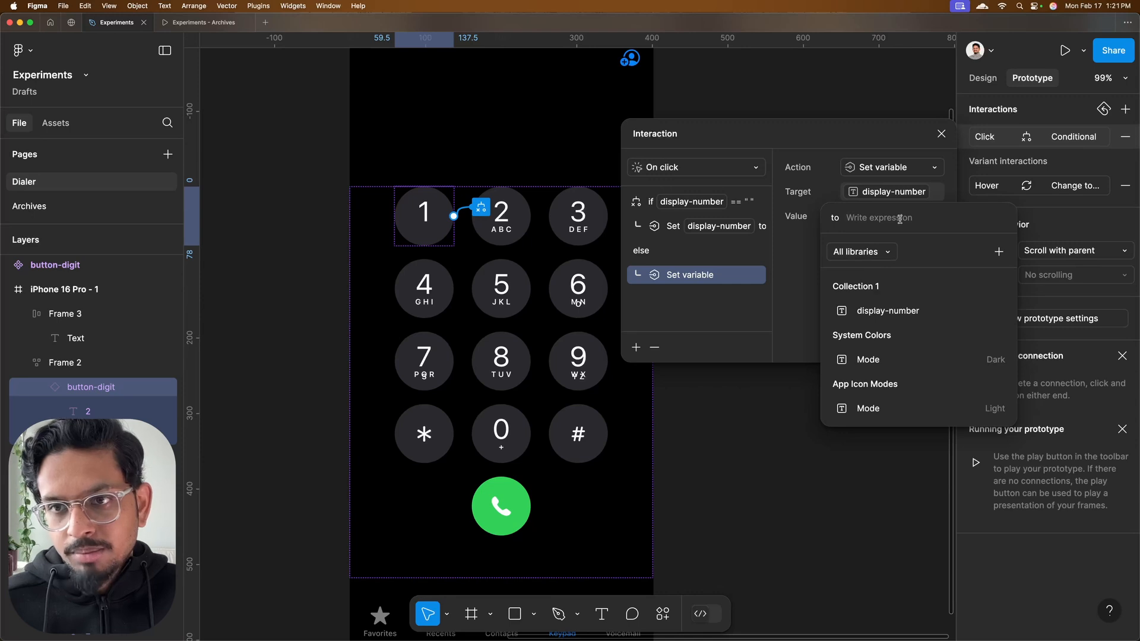
{"action": "left_click", "coordinate": [874, 307]}
{"action": "type", "text": "\""}
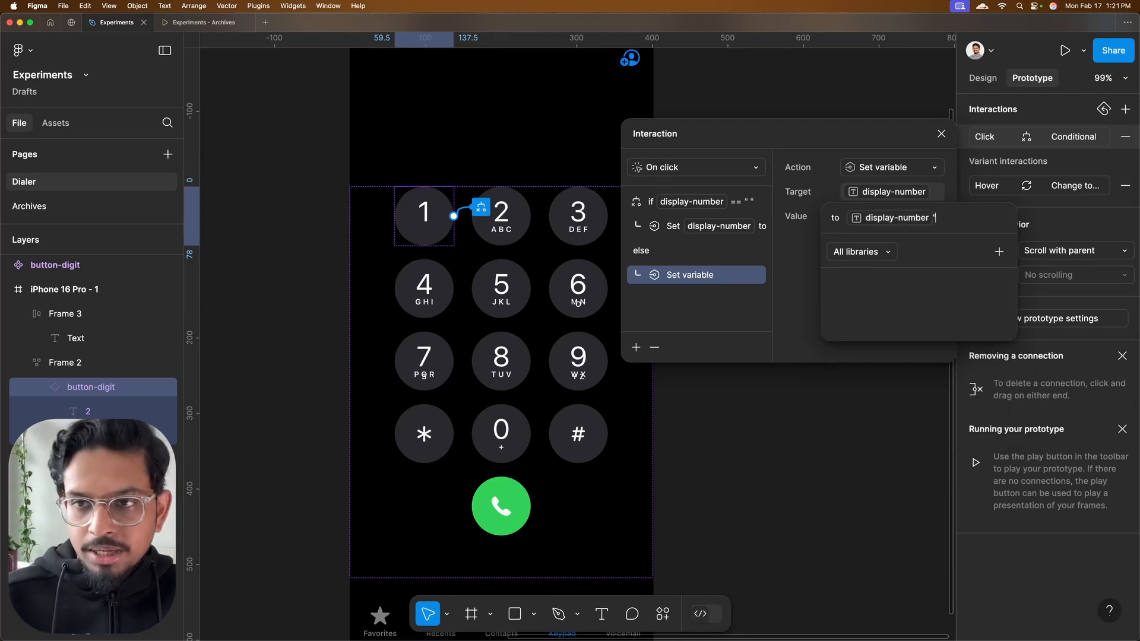
{"action": "type", "text": "1\""}
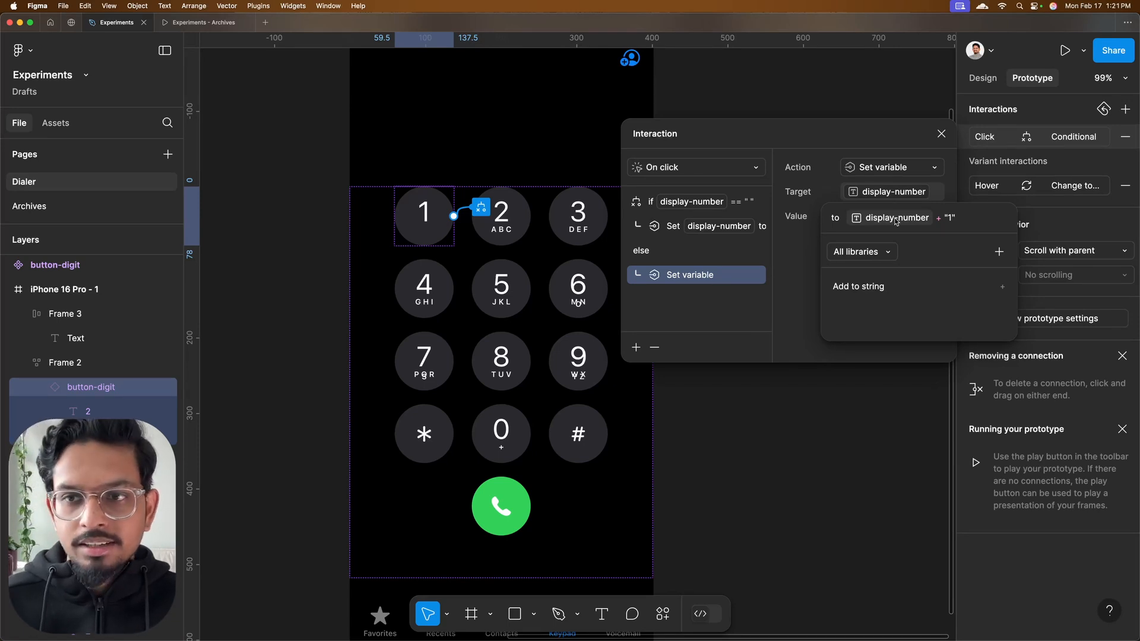
{"action": "left_click", "coordinate": [712, 260]}
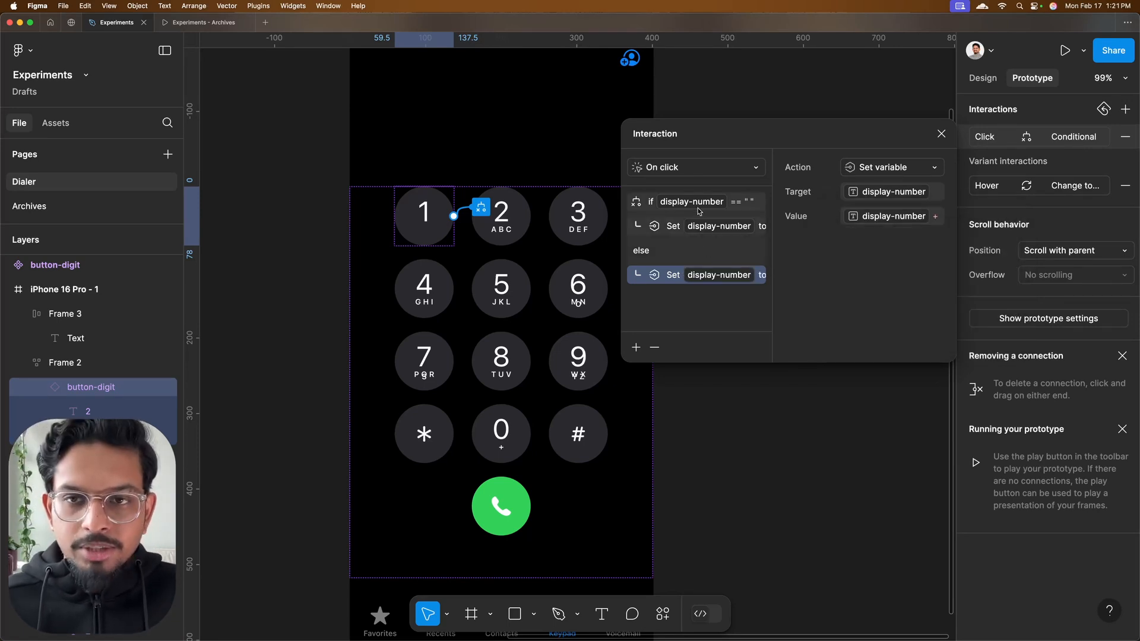
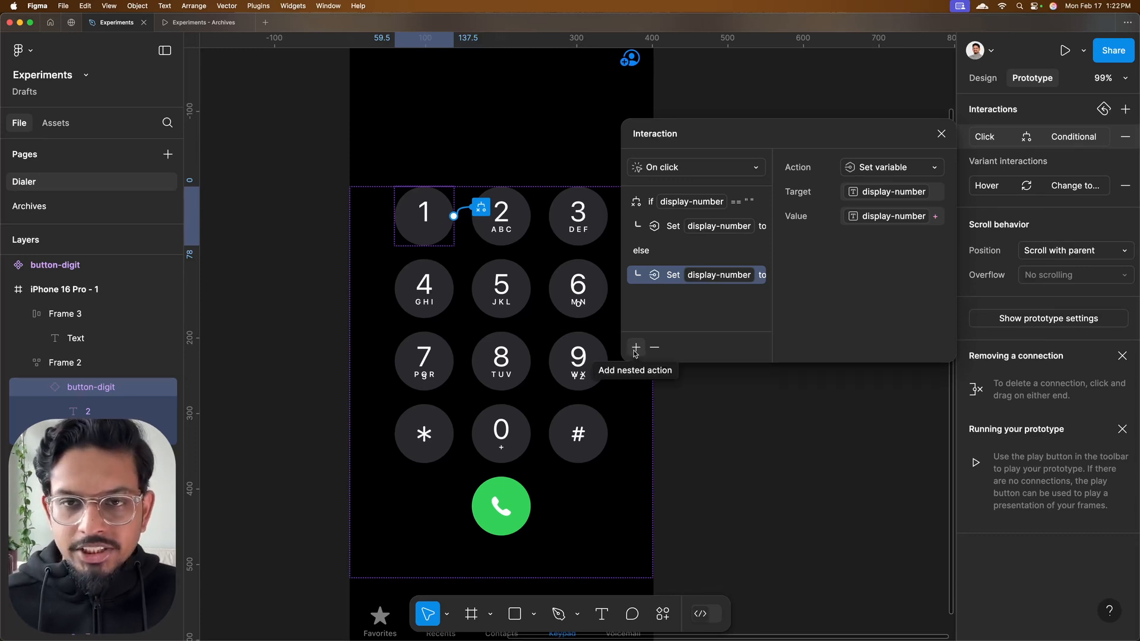
Add a Set variable action under the if branch of the 1 key's interaction that sets show-backspace to true
{"action": "left_click", "coordinate": [678, 229]}
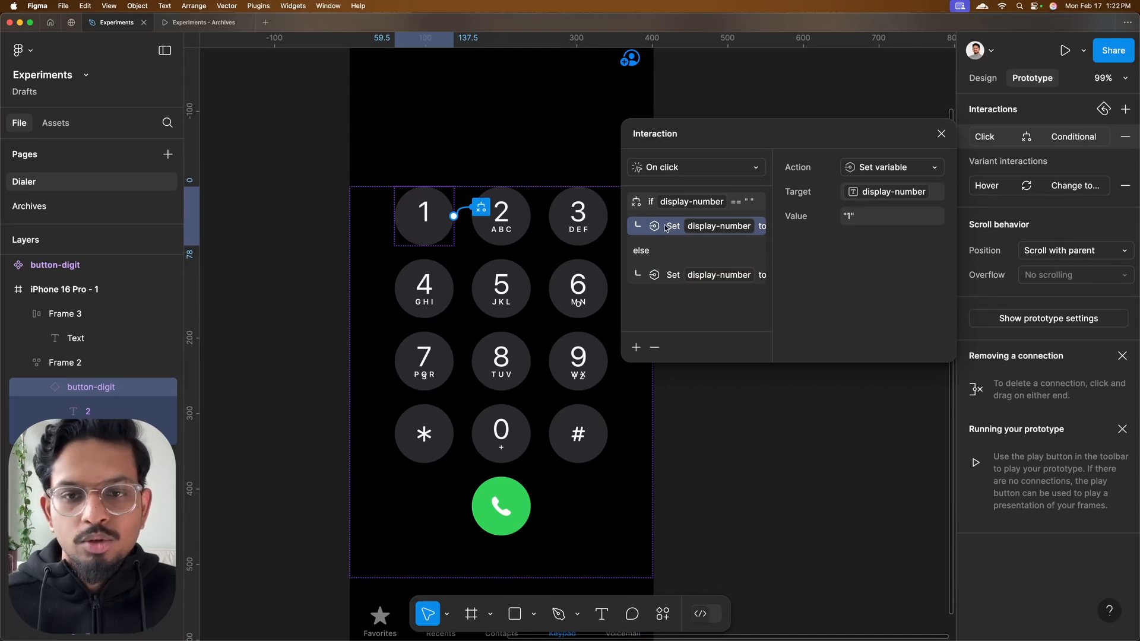
{"action": "left_click", "coordinate": [635, 349]}
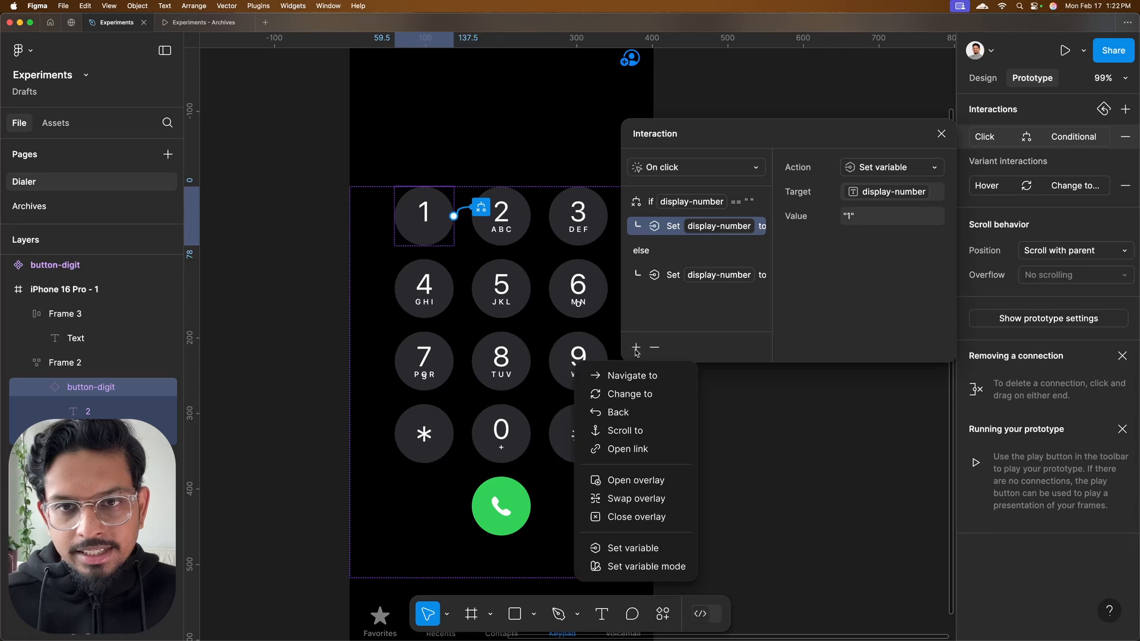
{"action": "left_click", "coordinate": [641, 549]}
{"action": "left_click", "coordinate": [895, 265]}
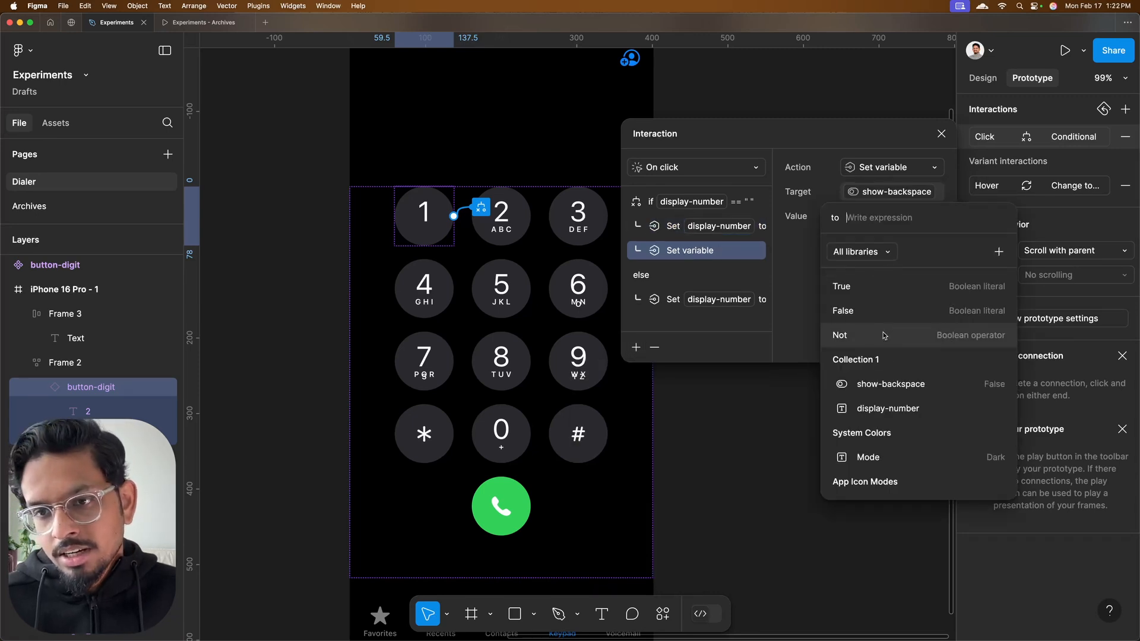
{"action": "scroll", "coordinate": [885, 335], "scroll_direction": "down", "scroll_amount": 1}
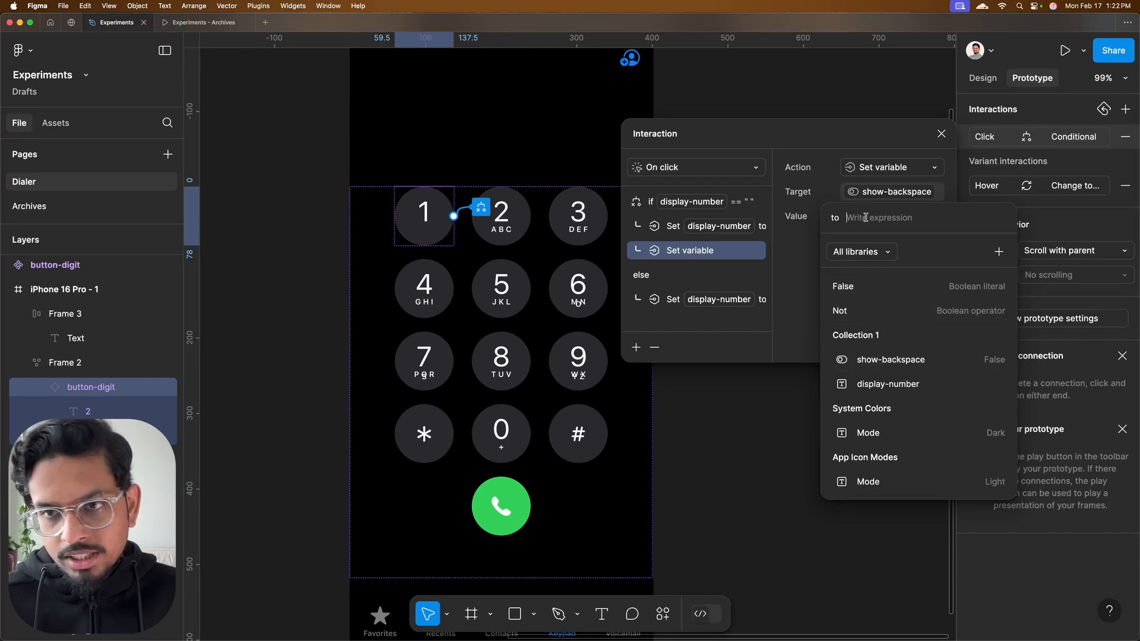
{"action": "type", "text": "true"}
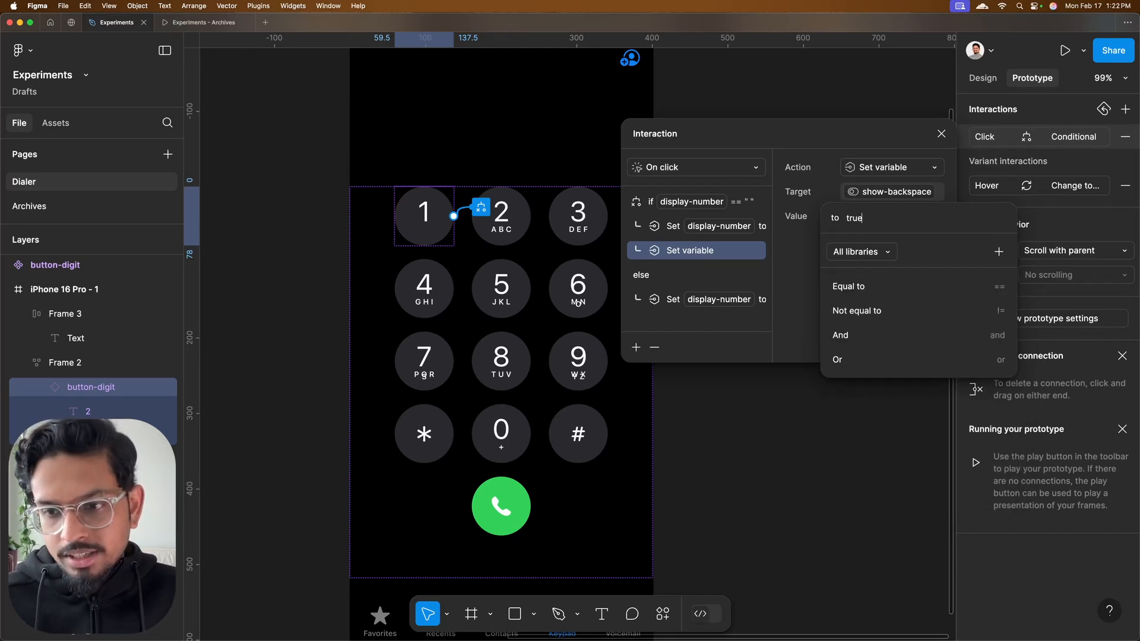
{"action": "key", "text": "Return"}
{"action": "left_click", "coordinate": [941, 133]}
Preview the prototype and test the 1 key by activating it repeatedly
{"action": "key", "text": "shift+space"}
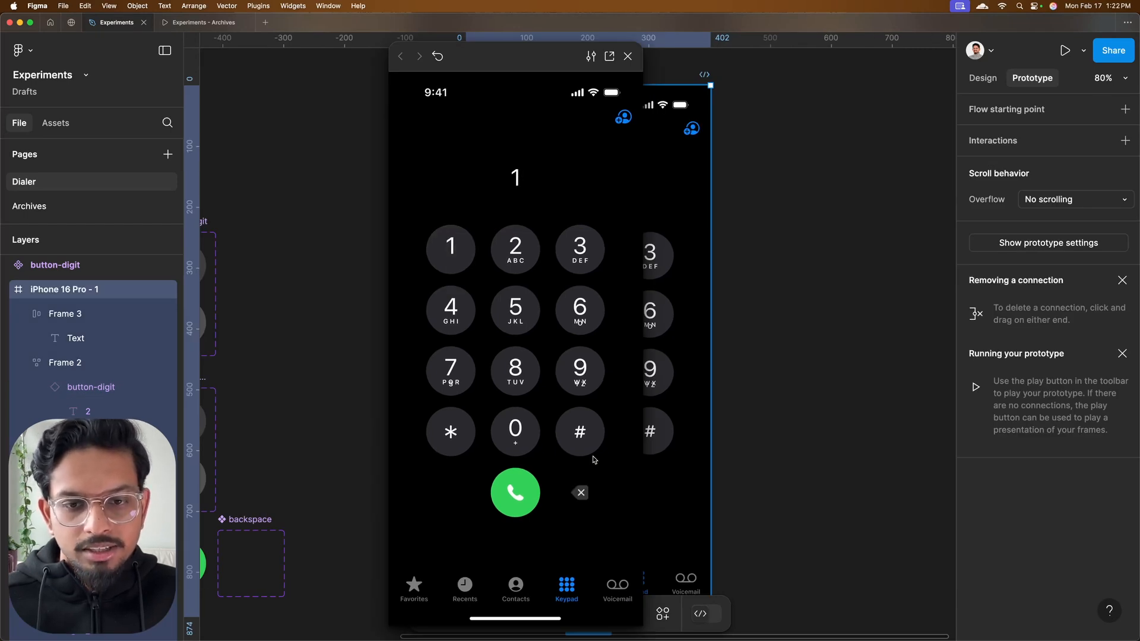
{"action": "double_click", "coordinate": [460, 266]}
{"action": "double_click", "coordinate": [460, 266]}
{"action": "double_click", "coordinate": [460, 266]}
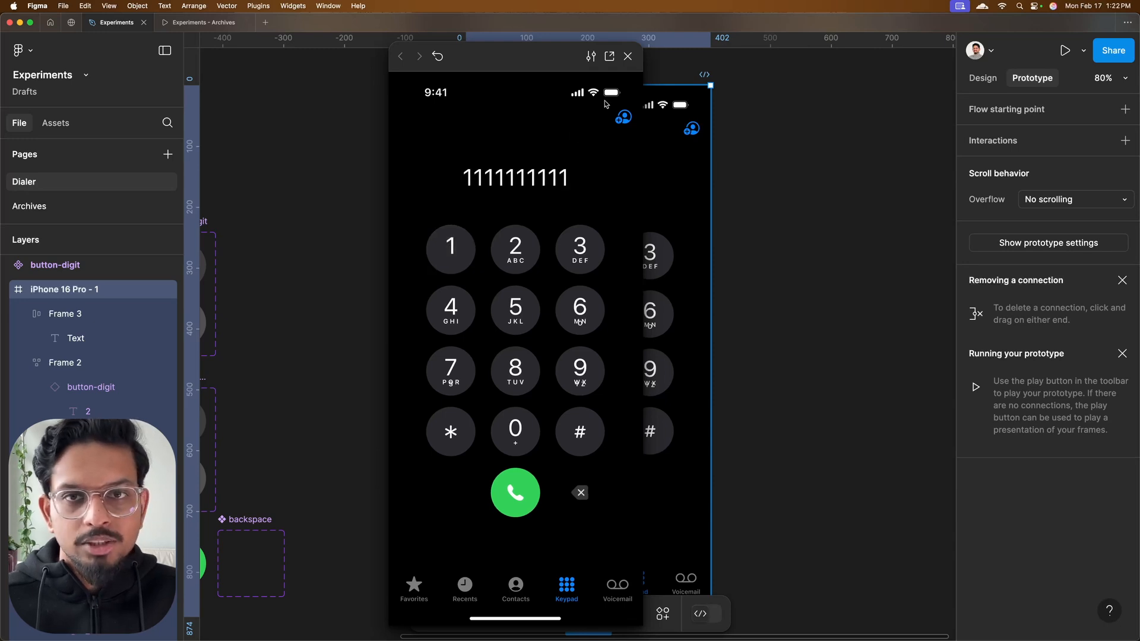
{"action": "left_click", "coordinate": [627, 55]}
Copy the 1 key's Conditional click interaction onto the 2 key
{"action": "scroll", "coordinate": [562, 207], "scroll_direction": "up", "scroll_amount": 3}
{"action": "left_click", "coordinate": [551, 156]}
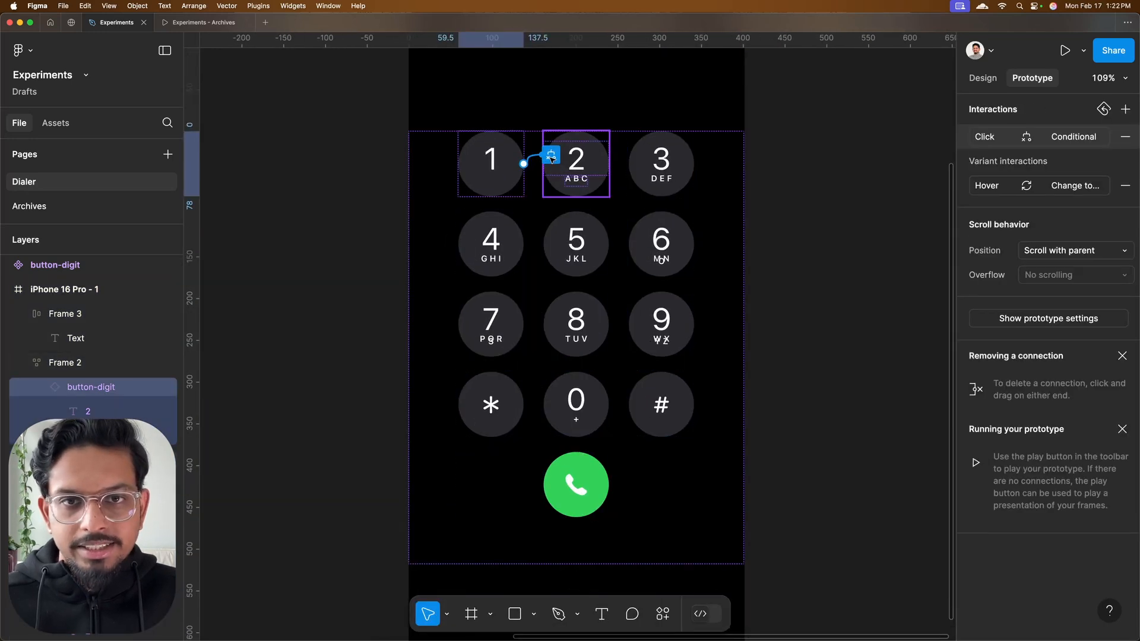
{"action": "left_click", "coordinate": [969, 140]}
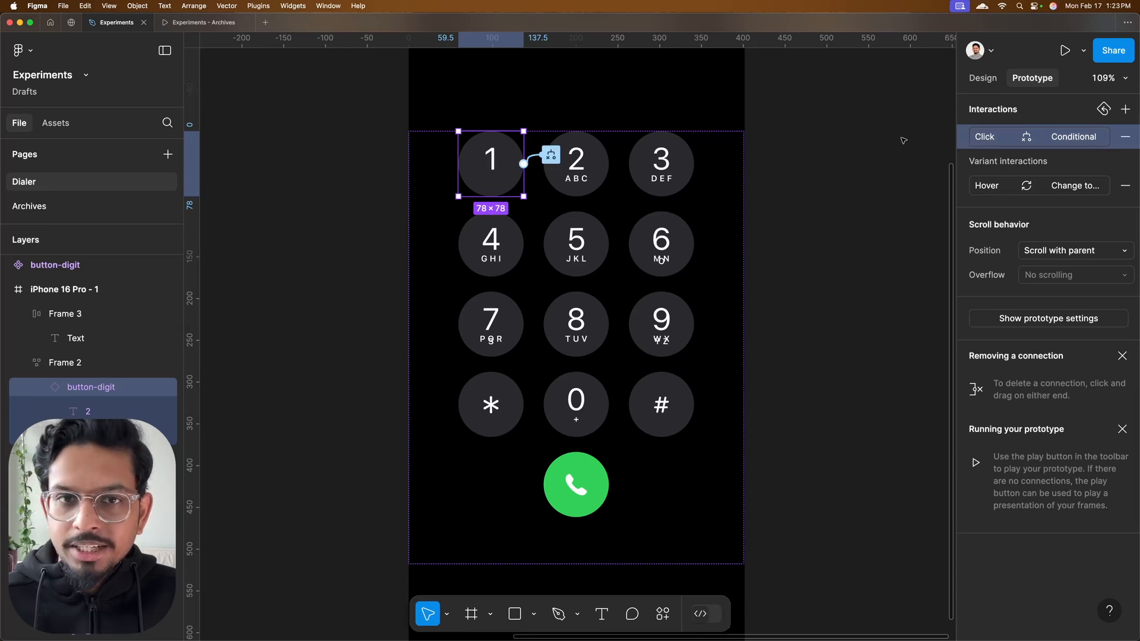
{"action": "left_click", "coordinate": [575, 180]}
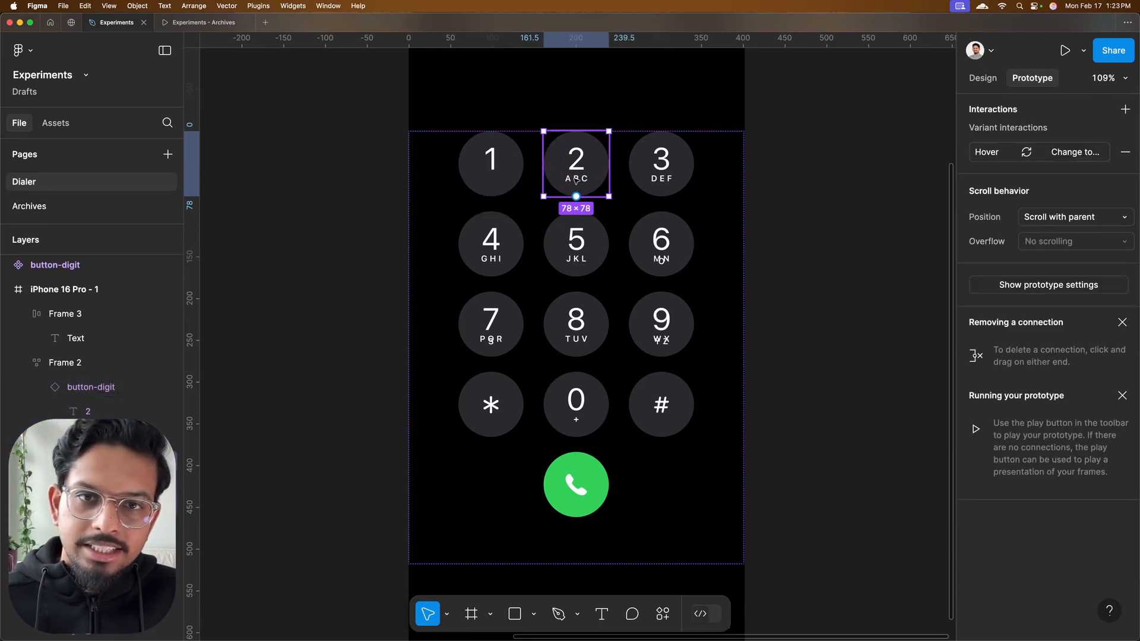
{"action": "left_click", "coordinate": [1011, 116]}
{"action": "left_click", "coordinate": [1125, 137]}
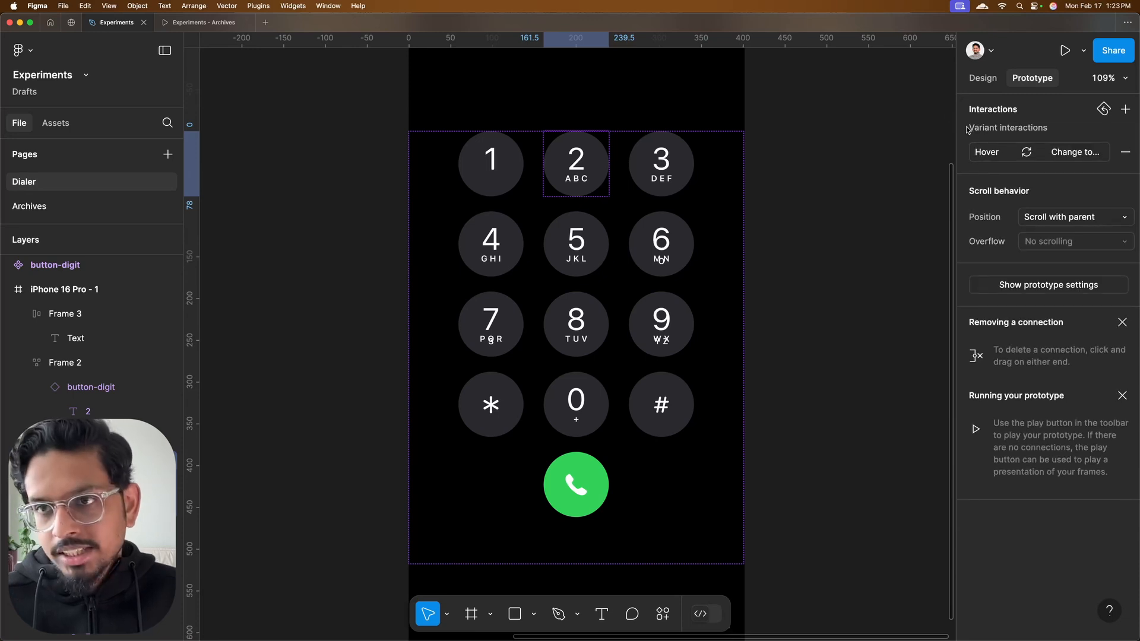
{"action": "left_click_drag", "start_coordinate": [608, 163], "coordinate": [638, 159]}
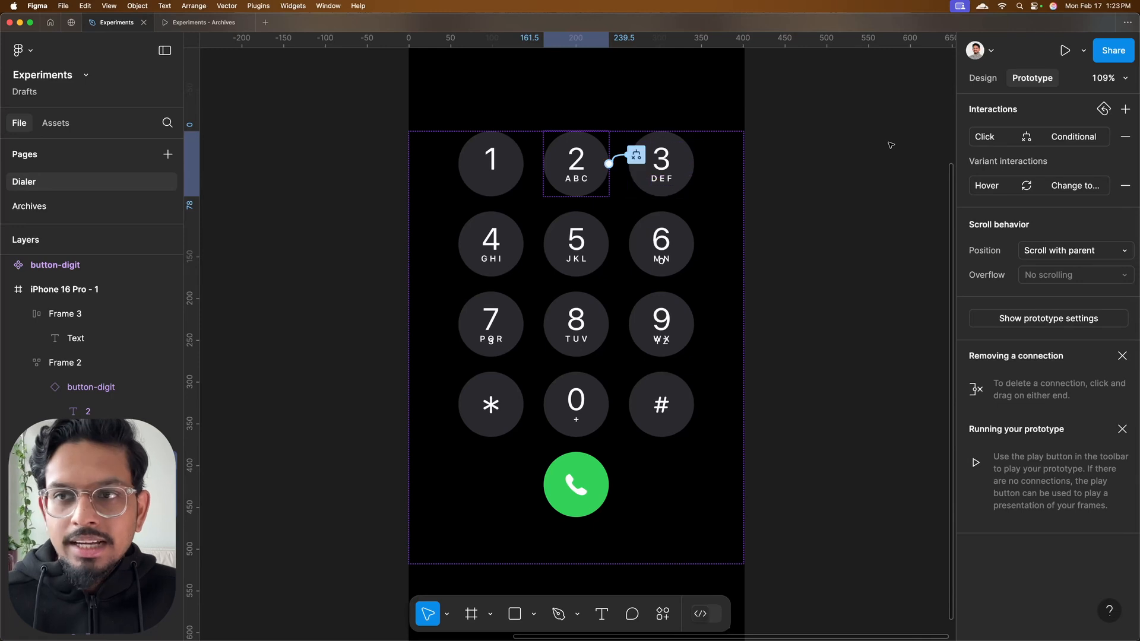
Change the 2 key's if-branch action so that display-number is set to "2"
{"action": "left_click", "coordinate": [990, 140]}
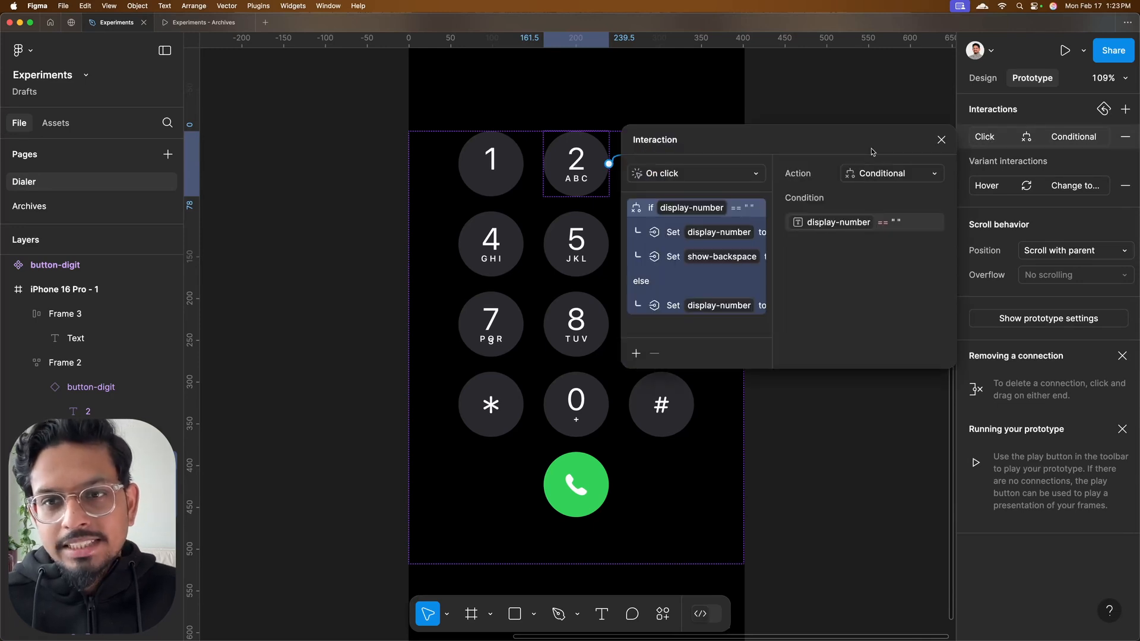
{"action": "left_click", "coordinate": [709, 238]}
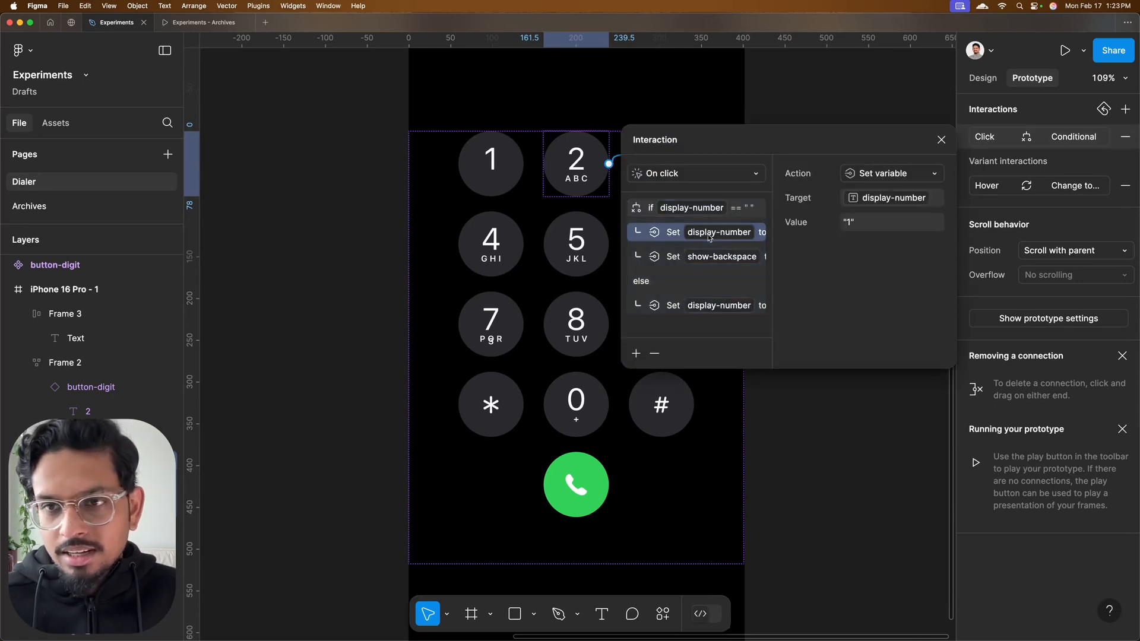
{"action": "left_click", "coordinate": [848, 224]}
{"action": "left_click", "coordinate": [851, 224]}
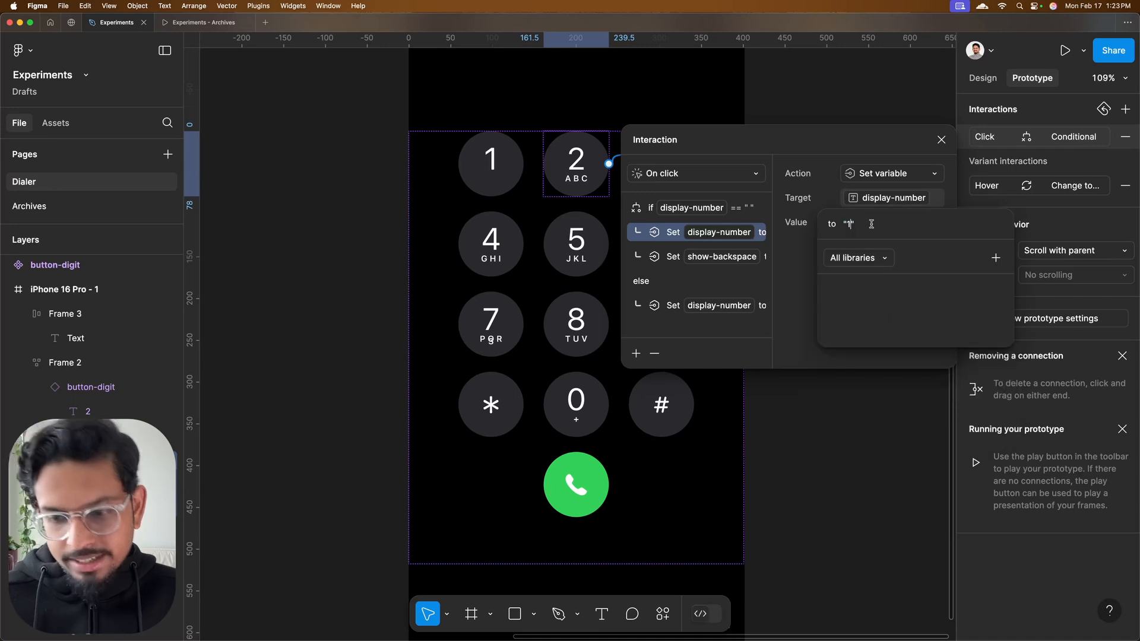
Change the 2 key's else-branch action so that display-number is set to display-number + "2"
{"action": "left_click", "coordinate": [724, 259]}
{"action": "left_click", "coordinate": [725, 260]}
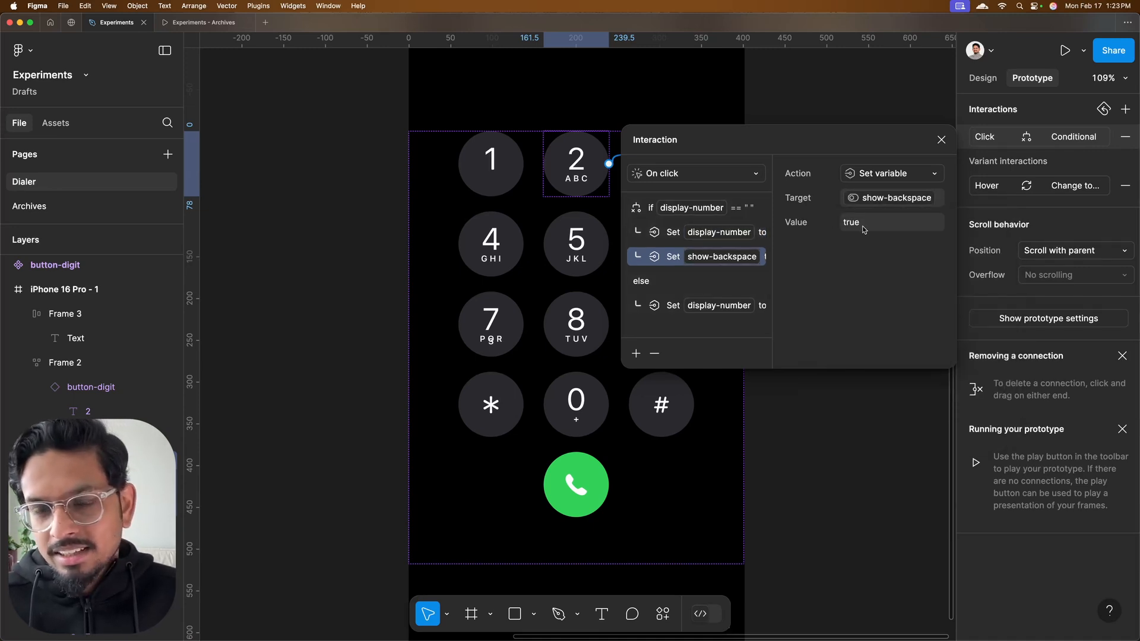
{"action": "left_click", "coordinate": [706, 315]}
{"action": "left_click", "coordinate": [882, 226]}
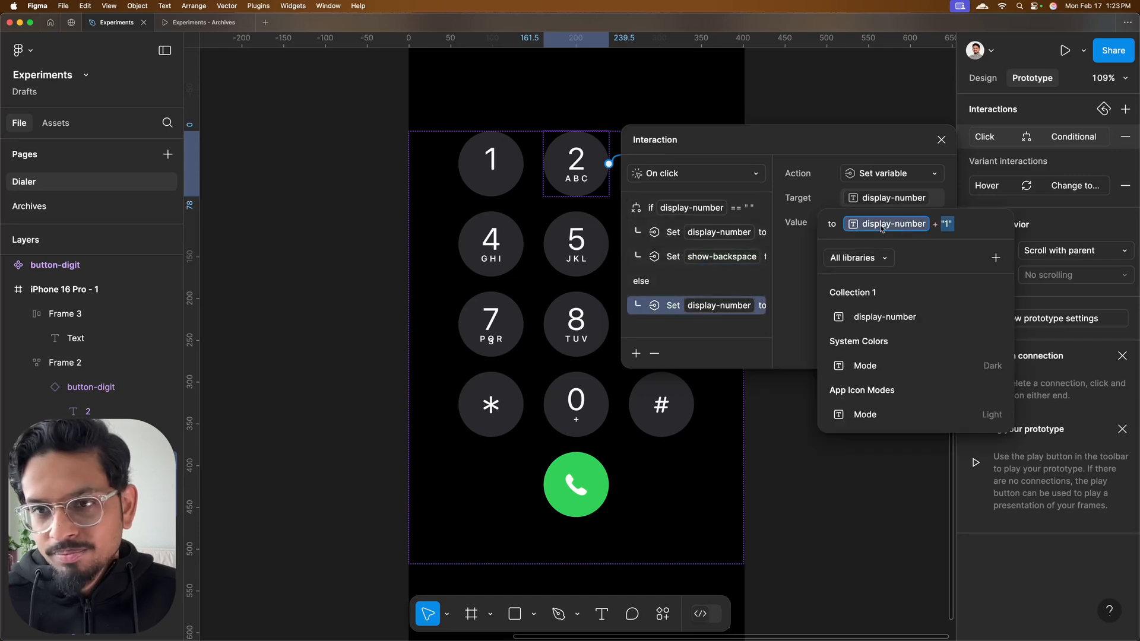
{"action": "left_click", "coordinate": [954, 226]}
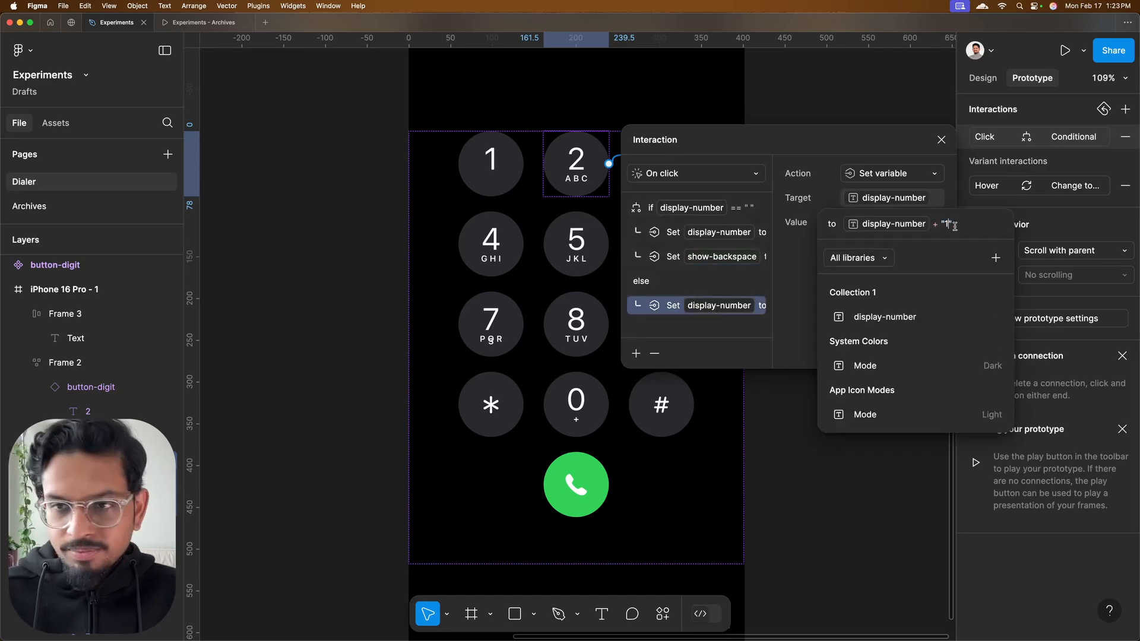
{"action": "key", "text": "BackSpace"}
{"action": "type", "text": "2"}
Paste the Conditional click interaction onto keys 3 through 9 together
{"action": "left_click", "coordinate": [660, 164]}
{"action": "left_click", "coordinate": [661, 244], "text": "shift"}
{"action": "left_click", "coordinate": [661, 324], "text": "shift"}
{"action": "key", "text": "super+v"}
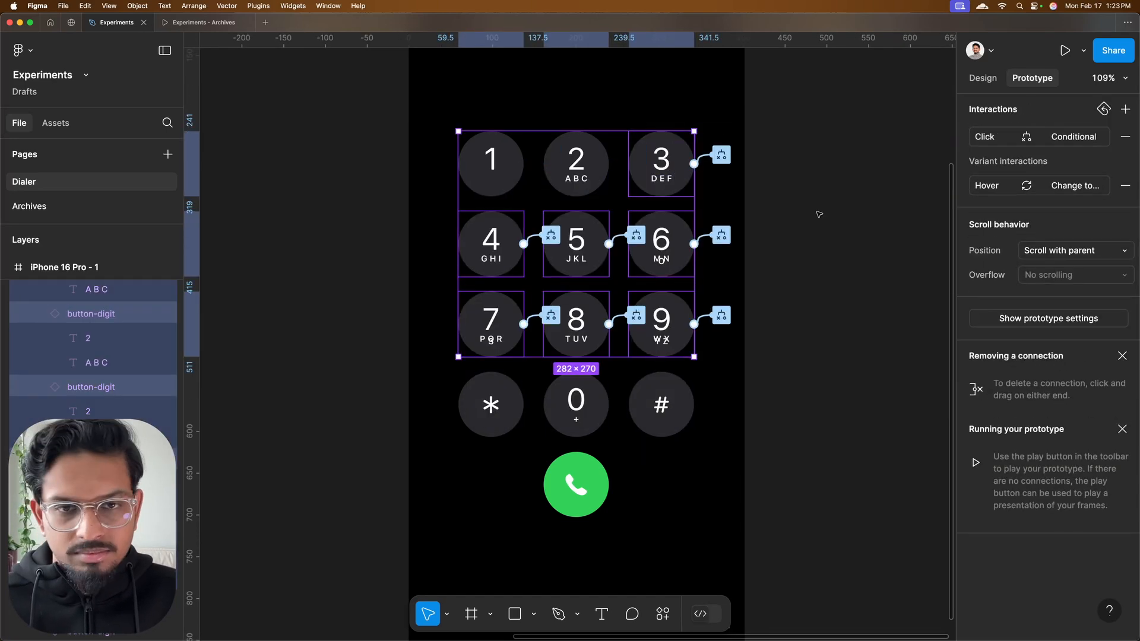
Update the 3 key's interaction to set display-number to "3" in the if branch and display-number + "3" in the else branch
{"action": "left_click", "coordinate": [736, 119]}
{"action": "left_click", "coordinate": [666, 249]}
{"action": "left_click", "coordinate": [864, 241]}
{"action": "left_click", "coordinate": [666, 323]}
{"action": "left_click", "coordinate": [864, 241]}
Update the 4 key's interaction to set display-number to "4" in the if branch and display-number + "4" in the else branch
{"action": "left_click", "coordinate": [445, 233]}
{"action": "left_click", "coordinate": [514, 223]}
{"action": "left_click", "coordinate": [427, 359]}
{"action": "left_click", "coordinate": [428, 431]}
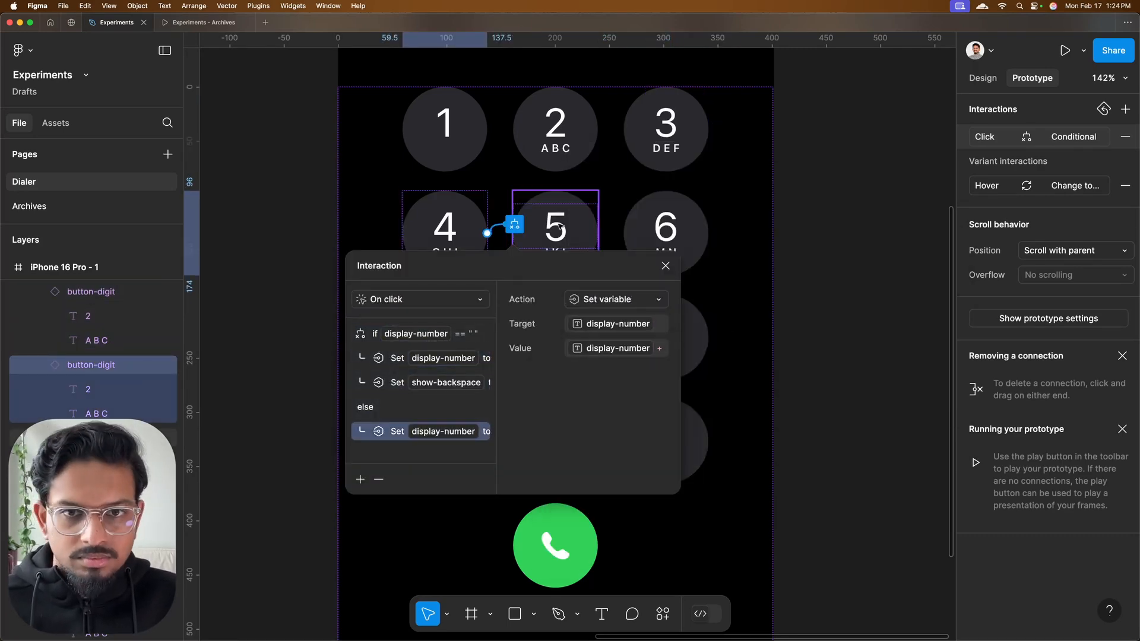
Replace the digit in both display-number actions of the 5 and 6 keys' interactions with "5" and "6" respectively
{"action": "left_click", "coordinate": [625, 224]}
{"action": "left_click", "coordinate": [746, 343]}
{"action": "left_click", "coordinate": [735, 224]}
{"action": "left_click", "coordinate": [658, 426]}
Update the 7 key's interaction to set display-number to "7" in the if branch and display-number + "7" in the else branch
{"action": "left_click", "coordinate": [444, 337]}
{"action": "left_click", "coordinate": [1040, 137]}
{"action": "left_click", "coordinate": [433, 460]}
{"action": "left_click", "coordinate": [612, 400]}
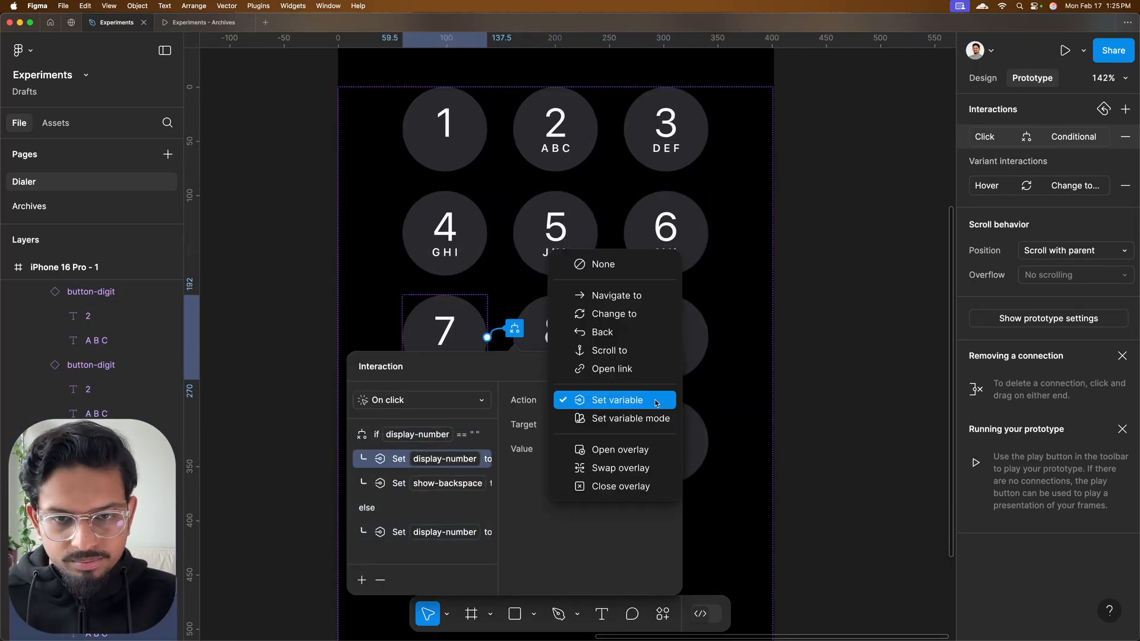
{"action": "left_click", "coordinate": [432, 532]}
Update the 8 key's interaction to set display-number to "8" in the if branch and display-number + "8" in the else branch
{"action": "left_click", "coordinate": [555, 337]}
{"action": "left_click", "coordinate": [682, 450]}
{"action": "left_click", "coordinate": [531, 533]}
Update the 9 key's interaction to set display-number to "9" in the if branch and display-number + "9" in the else branch
{"action": "left_click", "coordinate": [666, 338]}
{"action": "left_click", "coordinate": [735, 328]}
{"action": "left_click", "coordinate": [666, 461]}
{"action": "left_click", "coordinate": [666, 534]}
{"action": "left_click", "coordinate": [894, 451]}
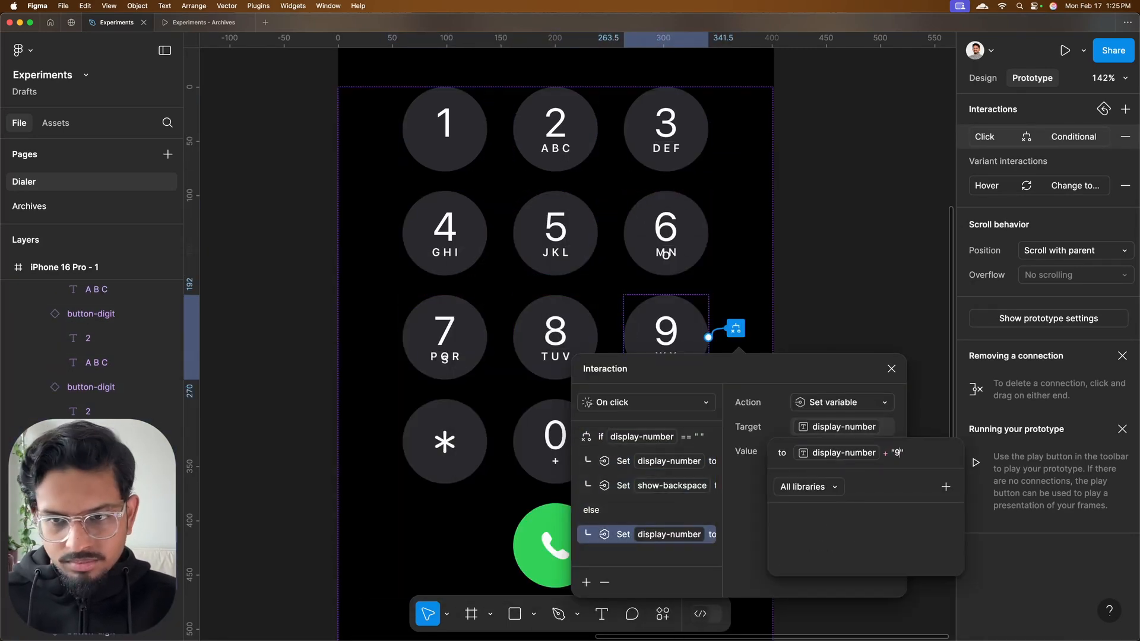
Give the *, 0 and # keys the Conditional click interaction and use "0" in both display-number actions of the 0 key
{"action": "left_click", "coordinate": [666, 443]}
{"action": "left_click", "coordinate": [610, 413]}
{"action": "left_click", "coordinate": [433, 493]}
{"action": "left_click", "coordinate": [581, 285]}
{"action": "left_click", "coordinate": [655, 285]}
{"action": "left_click", "coordinate": [548, 488]}
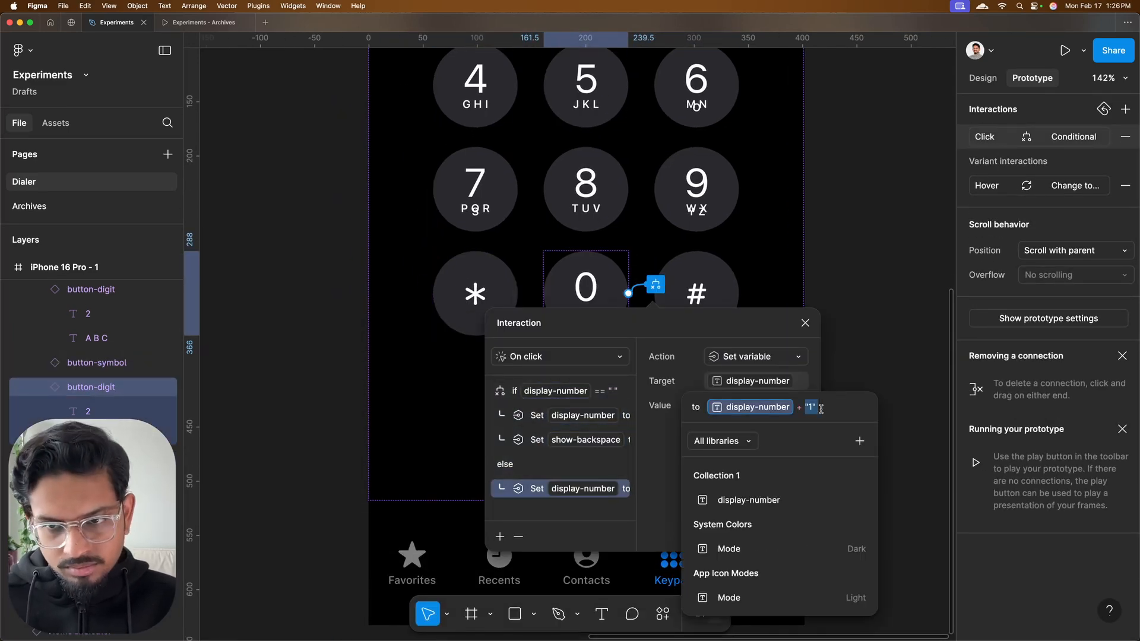
Update the # key's interaction to set display-number to "#" in the if branch and display-number + "#" in the else branch
{"action": "left_click", "coordinate": [692, 284]}
{"action": "left_click", "coordinate": [766, 284]}
{"action": "left_click", "coordinate": [666, 415]}
{"action": "left_click", "coordinate": [666, 489]}
Check the asterisk key's symbol text and use "*" in the display-number actions of its click interaction
{"action": "double_click", "coordinate": [475, 294]}
{"action": "left_click", "coordinate": [982, 78]}
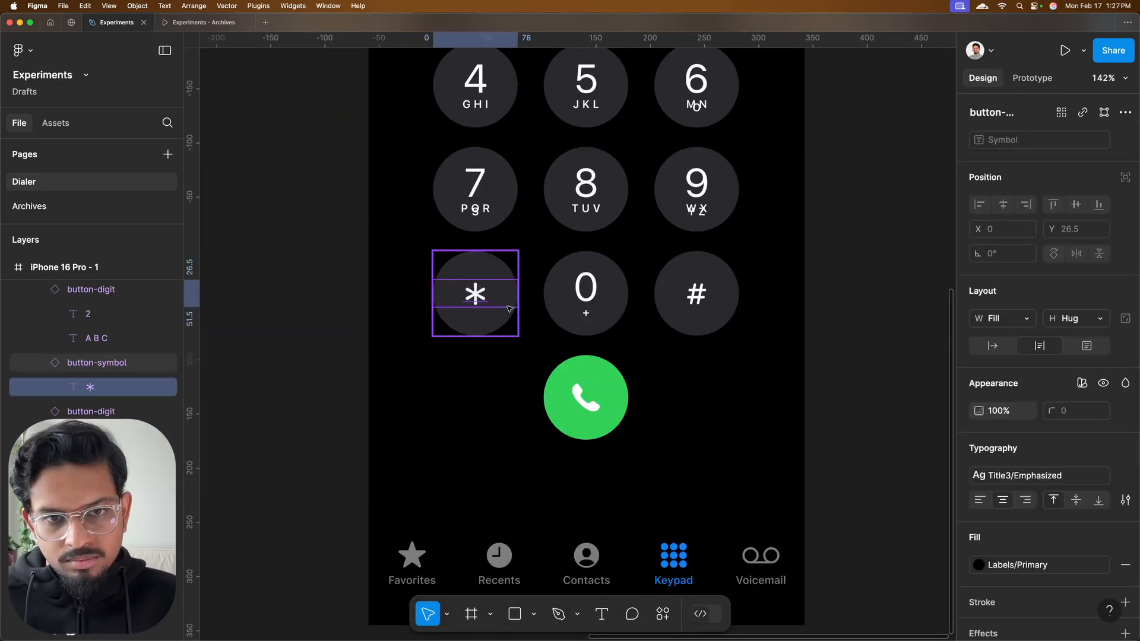
{"action": "left_click", "coordinate": [96, 363]}
{"action": "left_click", "coordinate": [1032, 78]}
{"action": "left_click", "coordinate": [544, 284]}
{"action": "left_click", "coordinate": [466, 415]}
{"action": "left_click", "coordinate": [856, 179]}
Preview the prototype and test that every digit, * and # key appends its character to the number display
{"action": "scroll", "coordinate": [857, 180], "scroll_direction": "down", "scroll_amount": 5}
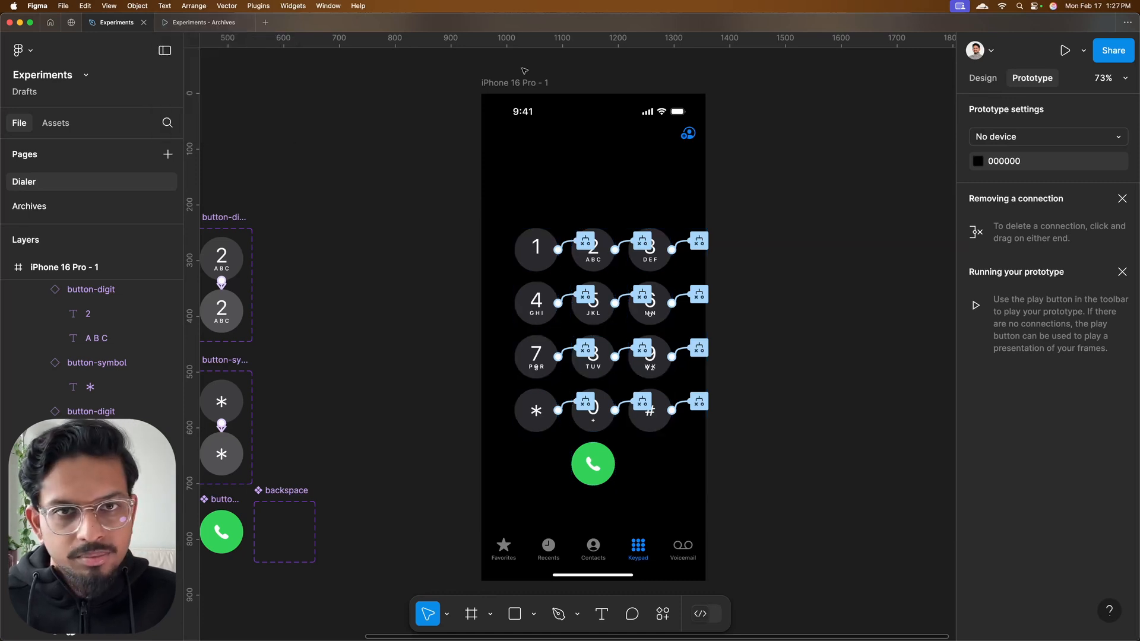
{"action": "left_click", "coordinate": [595, 186]}
{"action": "key", "text": "shift+space"}
{"action": "left_click", "coordinate": [516, 249]}
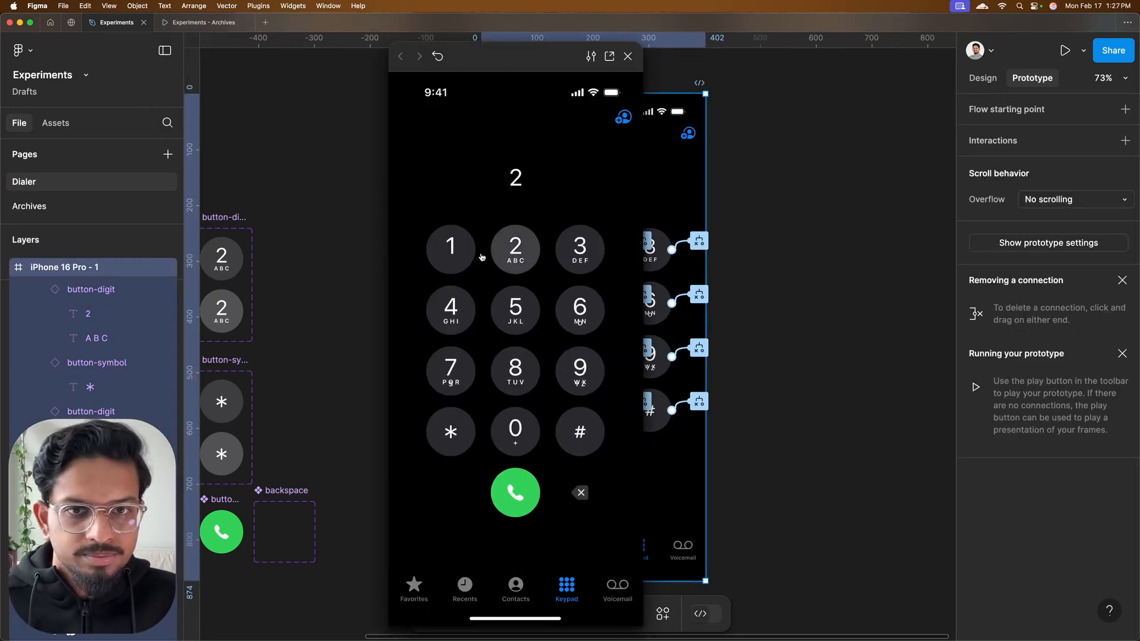
{"action": "left_click", "coordinate": [450, 250]}
{"action": "left_click", "coordinate": [580, 249]}
{"action": "left_click", "coordinate": [580, 309]}
{"action": "left_click", "coordinate": [530, 320]}
{"action": "left_click", "coordinate": [451, 310]}
{"action": "left_click", "coordinate": [450, 370]}
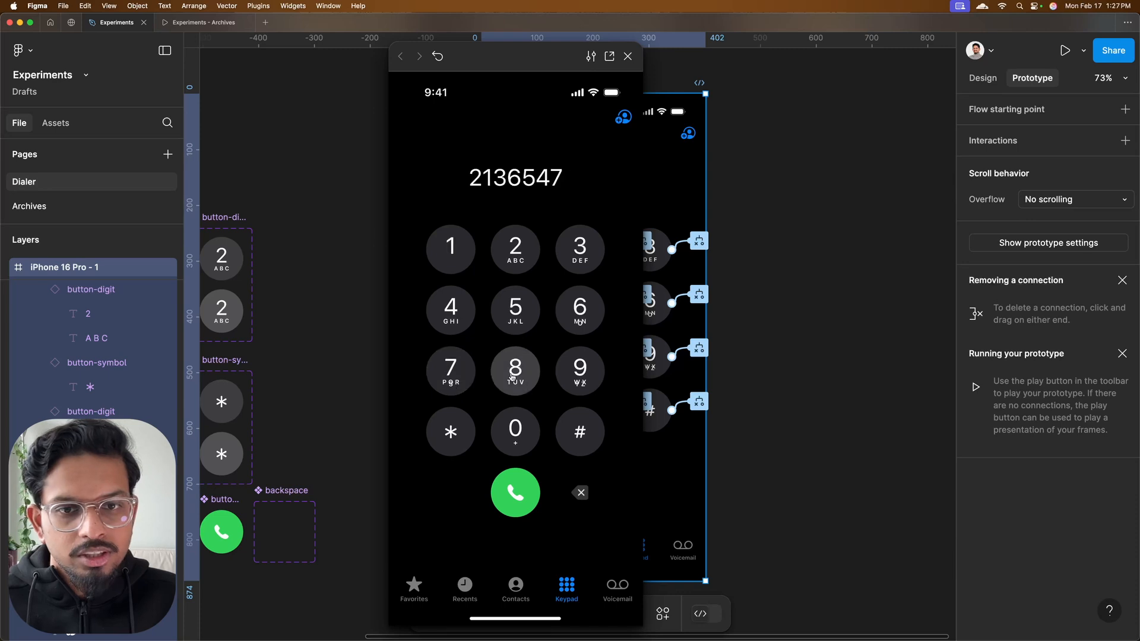
{"action": "left_click", "coordinate": [515, 371]}
{"action": "left_click", "coordinate": [516, 431]}
{"action": "left_click", "coordinate": [450, 431]}
{"action": "left_click", "coordinate": [584, 430]}
{"action": "left_click", "coordinate": [580, 371]}
{"action": "left_click", "coordinate": [580, 310]}
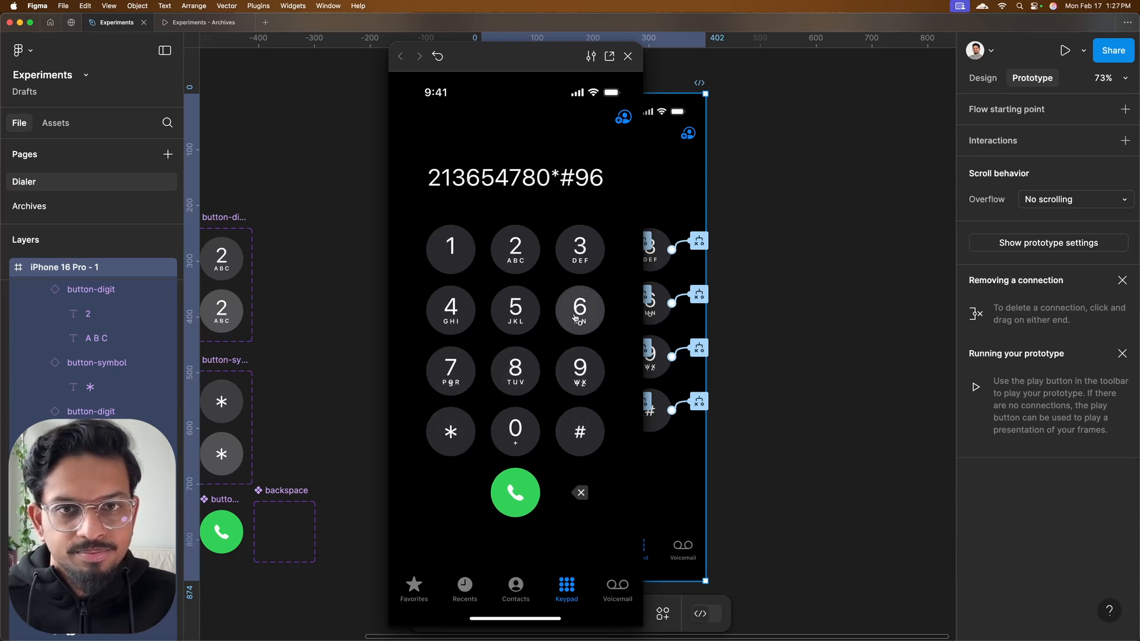
{"action": "left_click", "coordinate": [627, 57]}
Set the width of the ABC letter text in both button-digit variants to Fill and check the keypad's letter labels
{"action": "left_click", "coordinate": [982, 77]}
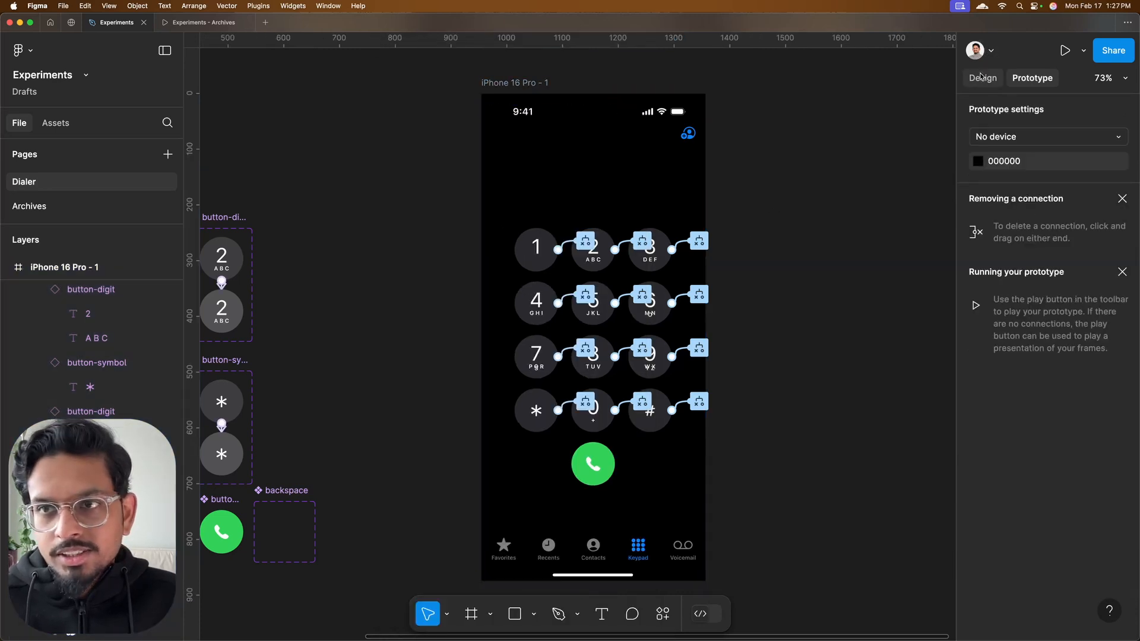
{"action": "scroll", "coordinate": [653, 308], "scroll_direction": "up", "scroll_amount": 5}
{"action": "scroll", "coordinate": [653, 308], "scroll_direction": "down", "scroll_amount": 2}
{"action": "scroll", "coordinate": [713, 255], "scroll_direction": "up", "scroll_amount": 3}
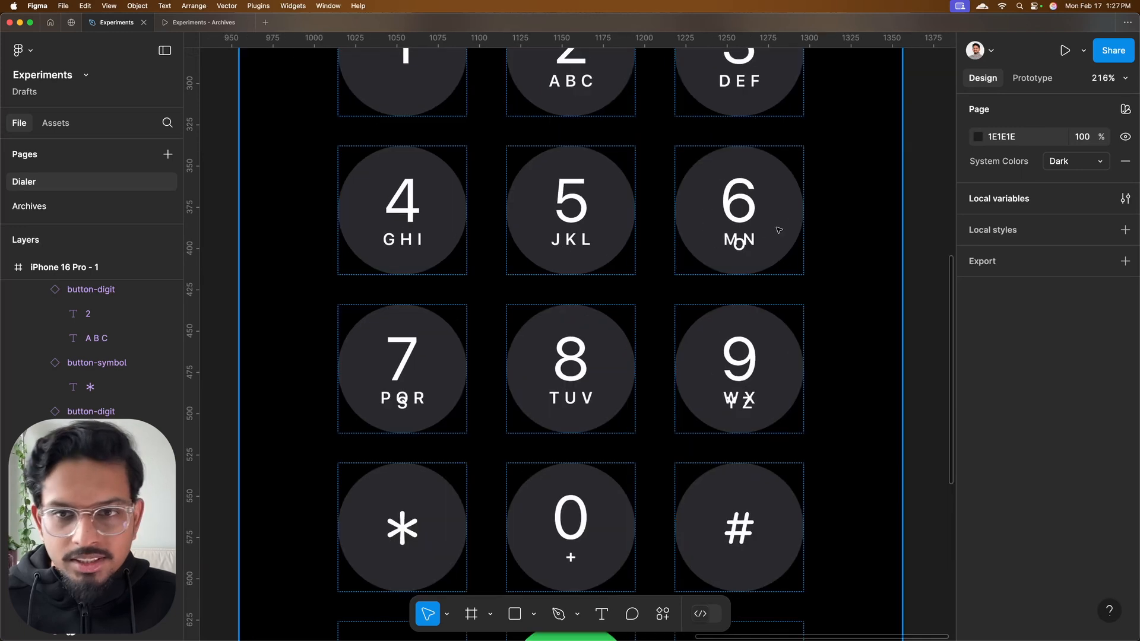
{"action": "scroll", "coordinate": [743, 233], "scroll_direction": "down", "scroll_amount": 3}
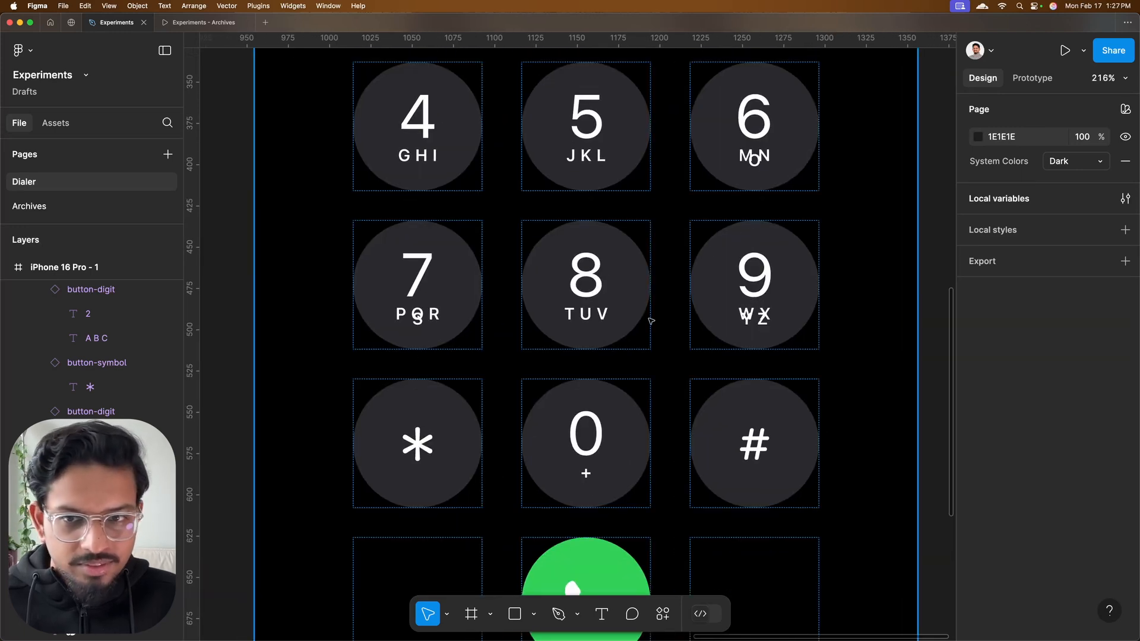
{"action": "scroll", "coordinate": [695, 318], "scroll_direction": "down", "scroll_amount": 5}
{"action": "scroll", "coordinate": [695, 318], "scroll_direction": "left", "scroll_amount": 8}
{"action": "scroll", "coordinate": [734, 198], "scroll_direction": "up", "scroll_amount": 5}
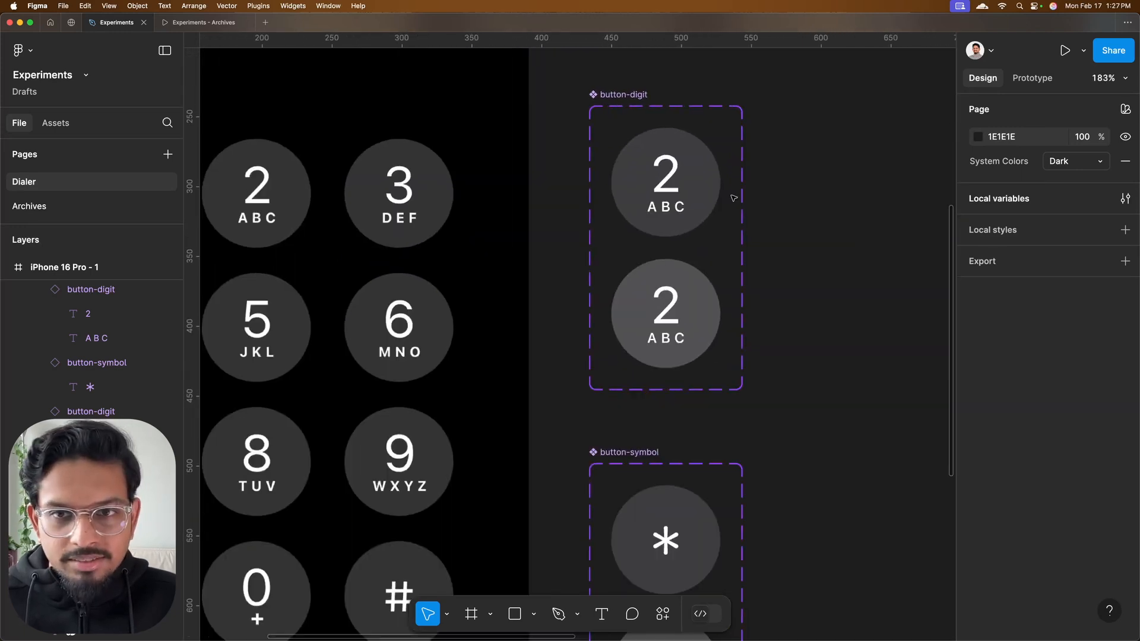
{"action": "double_click", "coordinate": [676, 208]}
{"action": "left_click", "coordinate": [675, 341], "text": "shift"}
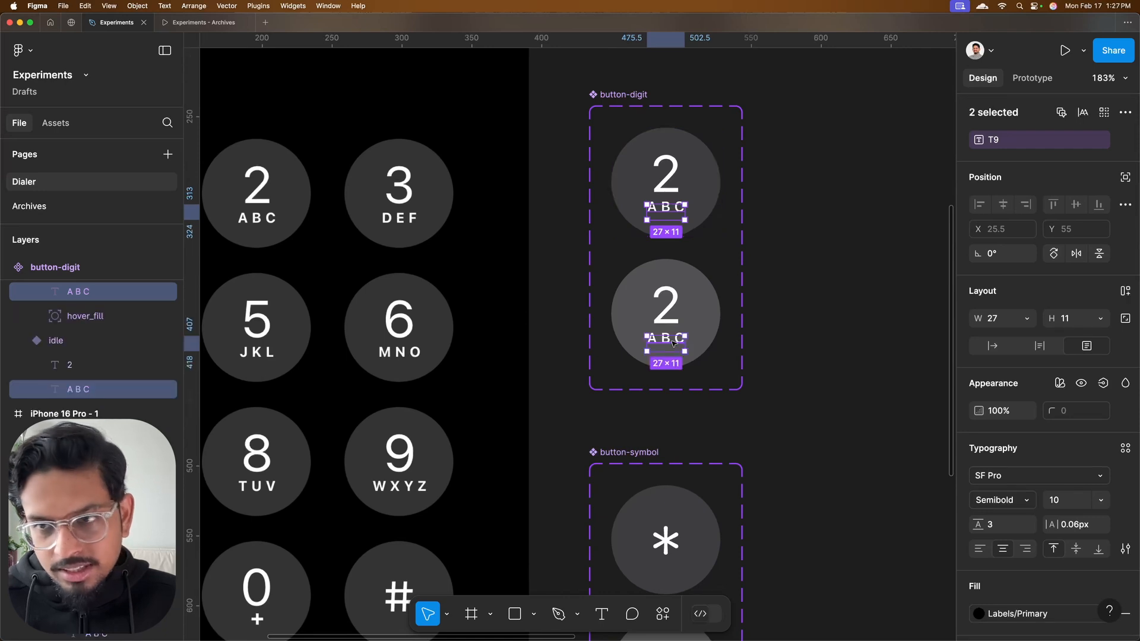
{"action": "left_click", "coordinate": [1035, 318]}
{"action": "left_click", "coordinate": [1036, 355]}
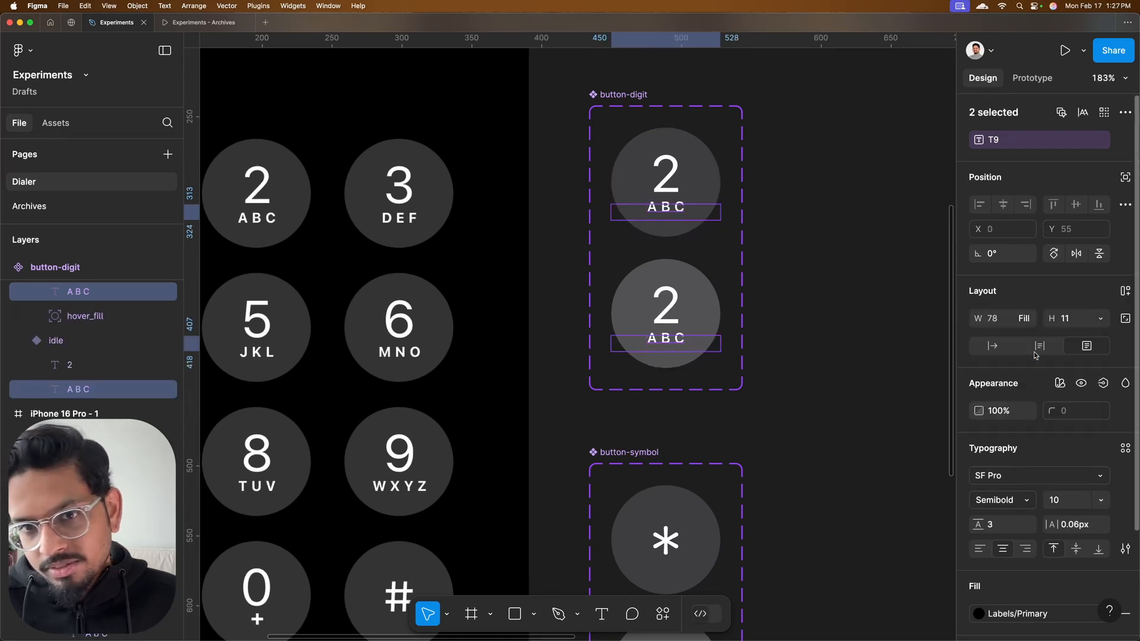
{"action": "left_click", "coordinate": [834, 300]}
{"action": "scroll", "coordinate": [836, 301], "scroll_direction": "right", "scroll_amount": 10}
{"action": "scroll", "coordinate": [836, 300], "scroll_direction": "right", "scroll_amount": 4}
{"action": "scroll", "coordinate": [835, 300], "scroll_direction": "down", "scroll_amount": 3}
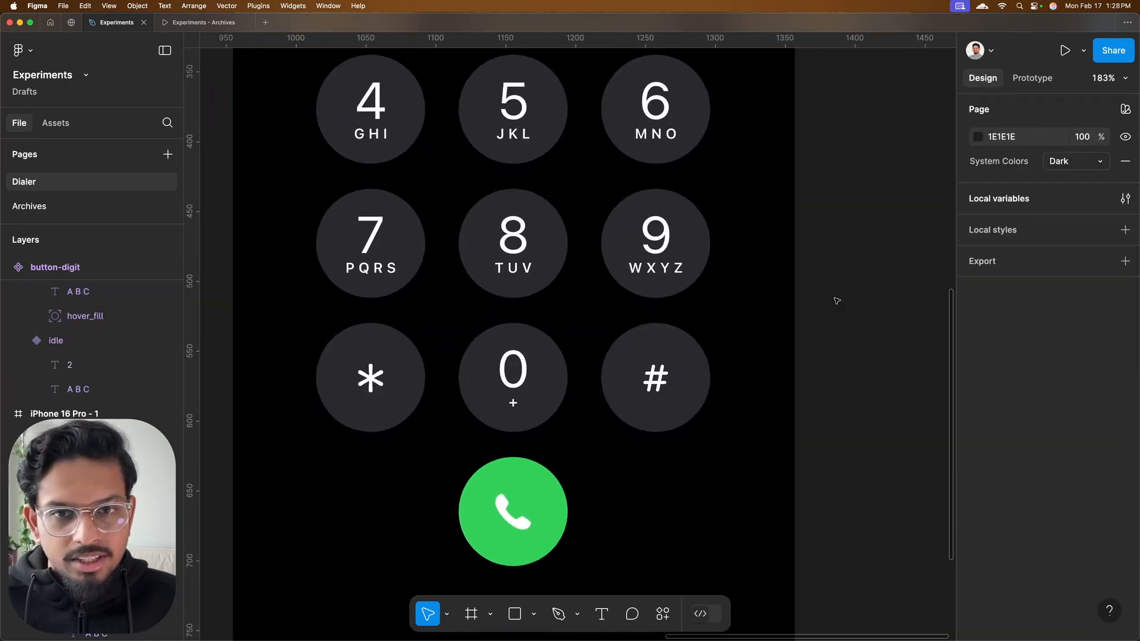
Test the finished dialer prototype from the Archives page by entering digits and symbols, and clear the number with its backspace key
{"action": "scroll", "coordinate": [833, 301], "scroll_direction": "down", "scroll_amount": 3}
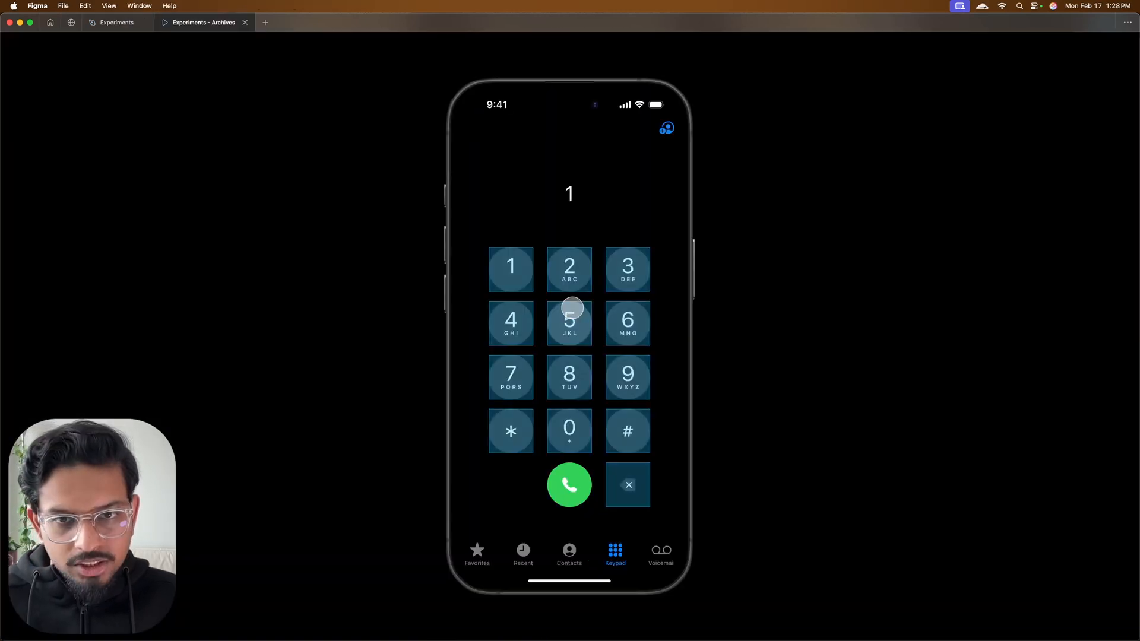
{"action": "left_click", "coordinate": [571, 314]}
{"action": "left_click", "coordinate": [571, 315]}
{"action": "left_click", "coordinate": [515, 322]}
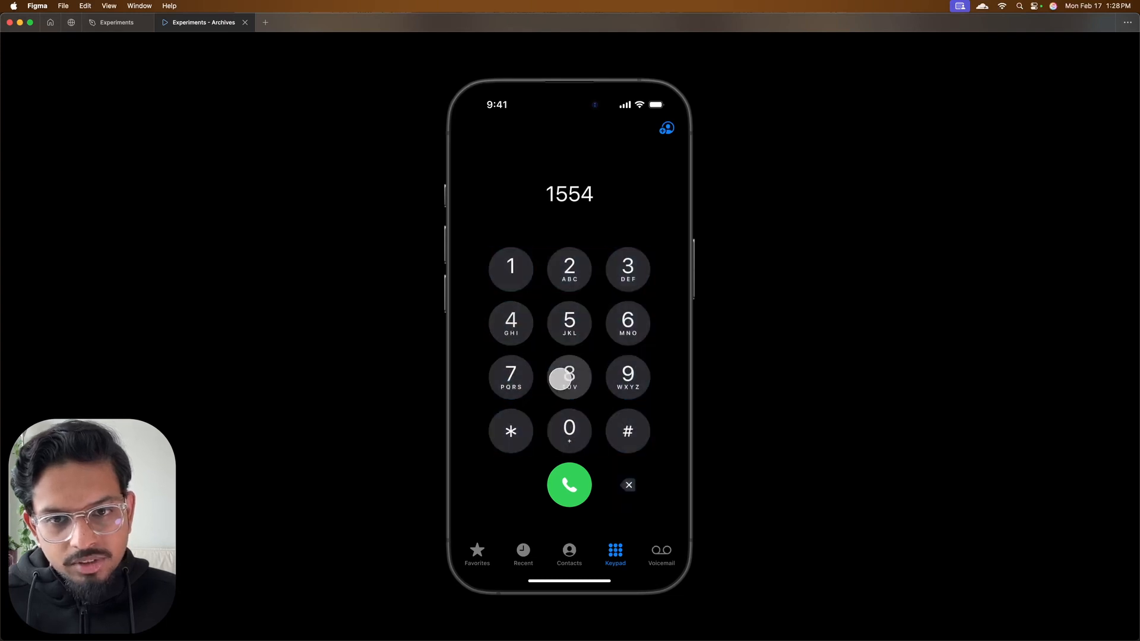
{"action": "left_click", "coordinate": [564, 374]}
{"action": "left_click", "coordinate": [512, 377]}
{"action": "left_click", "coordinate": [626, 376]}
{"action": "left_click", "coordinate": [587, 417]}
{"action": "left_click", "coordinate": [626, 426]}
{"action": "left_click", "coordinate": [489, 425]}
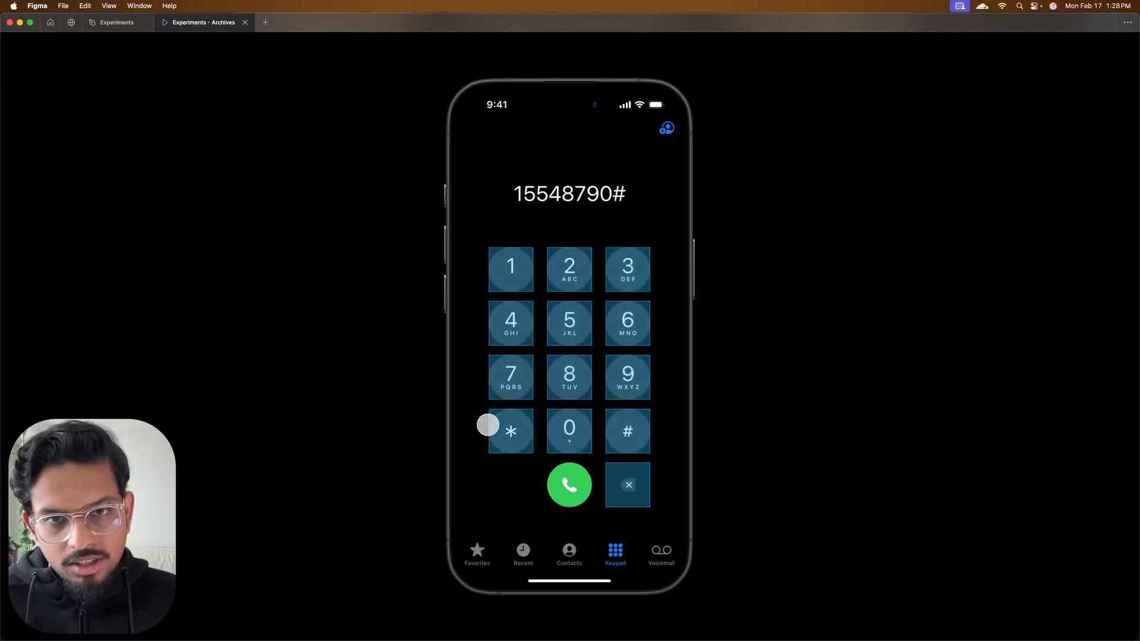
{"action": "left_click", "coordinate": [631, 485]}
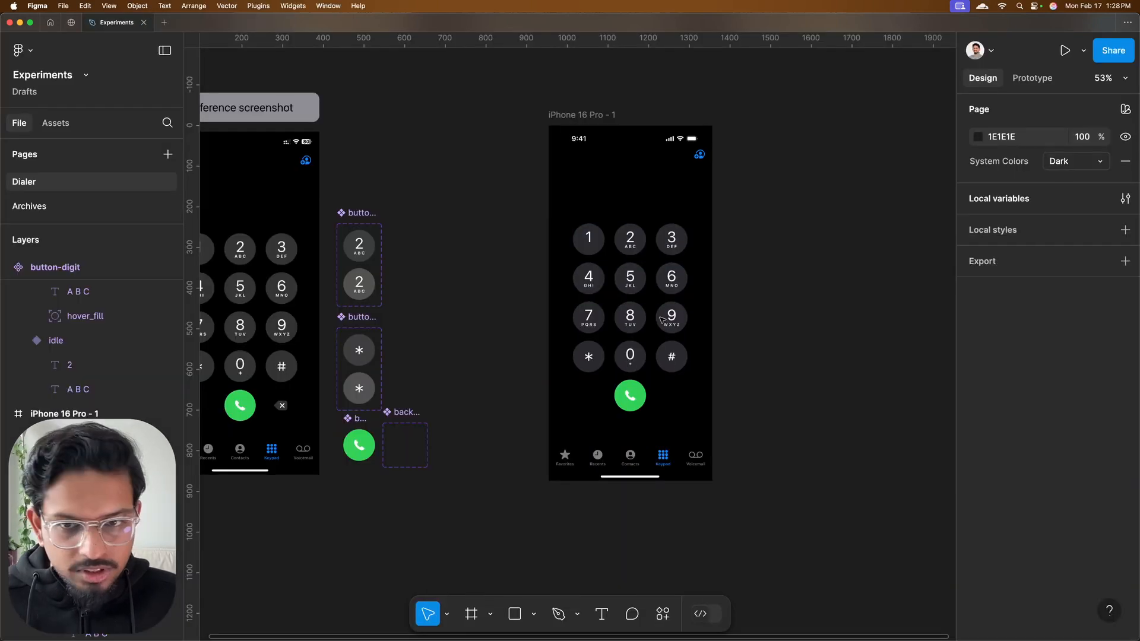
Add an on-click Conditional interaction to the keypad's backspace instance with the condition display-number != ""
{"action": "scroll", "coordinate": [664, 317], "scroll_direction": "up", "scroll_amount": 2}
{"action": "scroll", "coordinate": [678, 420], "scroll_direction": "up", "scroll_amount": 3}
{"action": "left_click", "coordinate": [678, 457]}
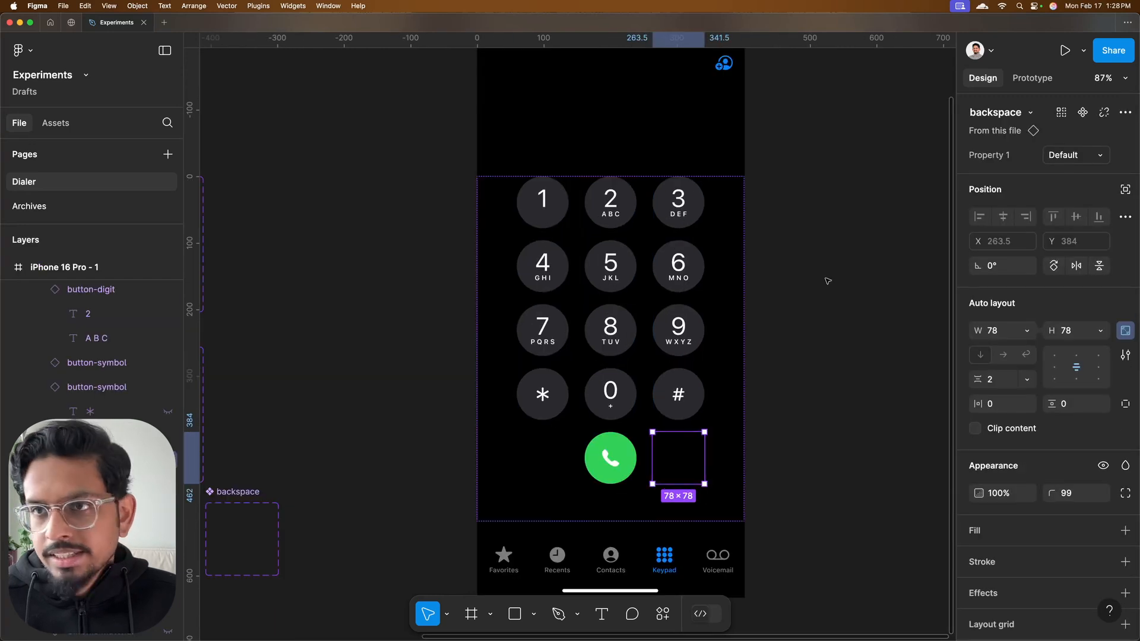
{"action": "left_click", "coordinate": [1033, 79]}
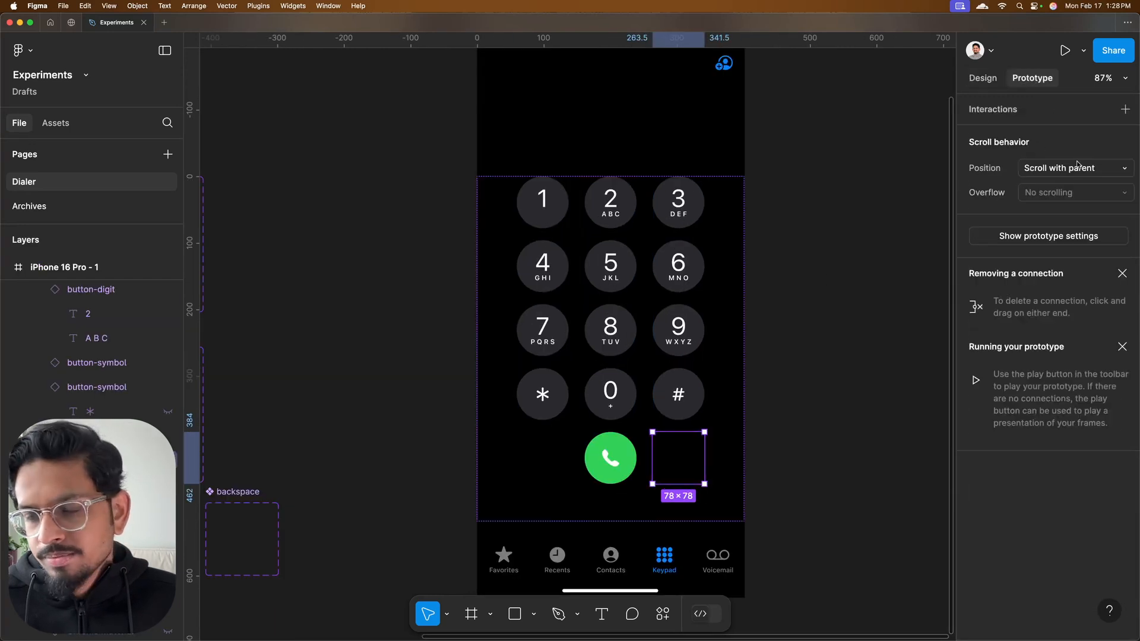
{"action": "left_click", "coordinate": [1125, 110]}
{"action": "left_click", "coordinate": [898, 207]}
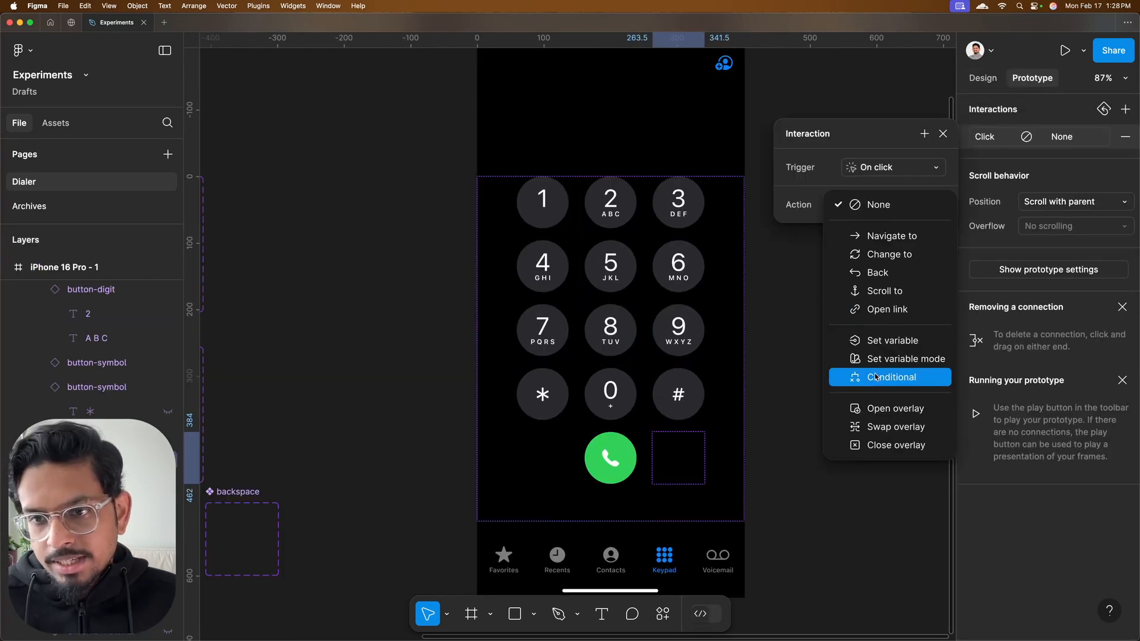
{"action": "left_click", "coordinate": [854, 377]}
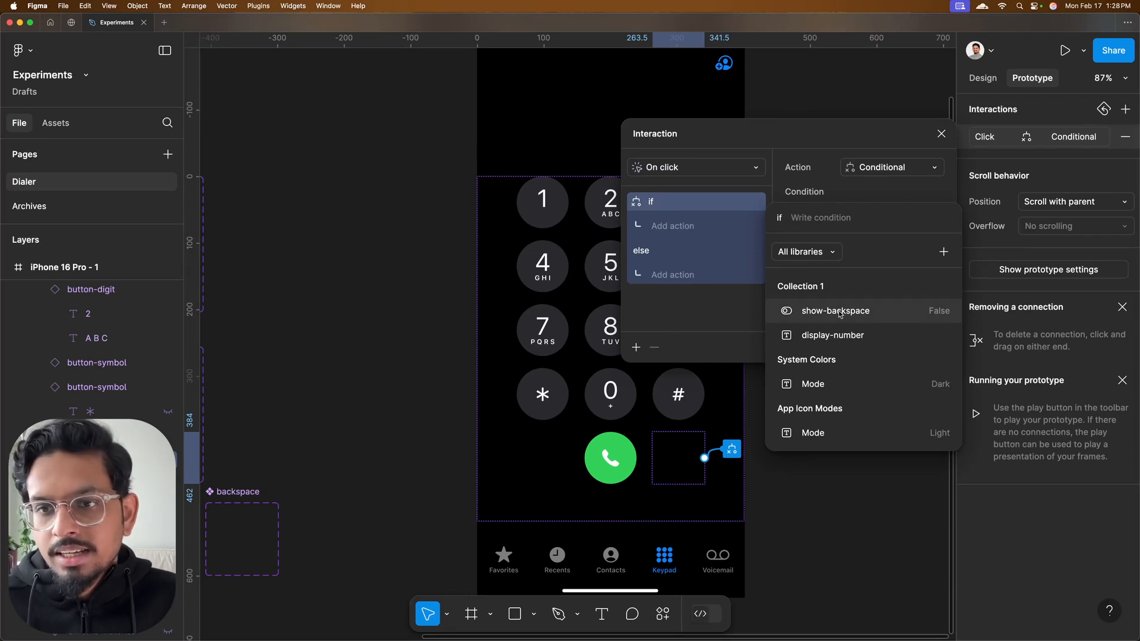
{"action": "left_click", "coordinate": [840, 336]}
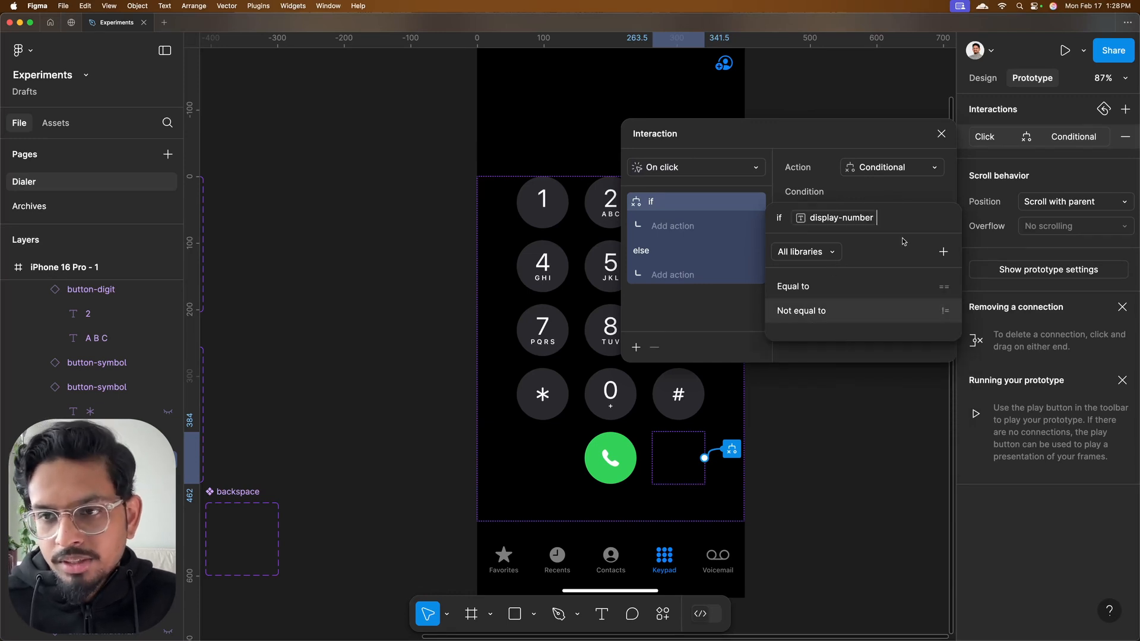
{"action": "left_click", "coordinate": [860, 315]}
{"action": "type", "text": "\"\""}
{"action": "key", "text": "Return"}
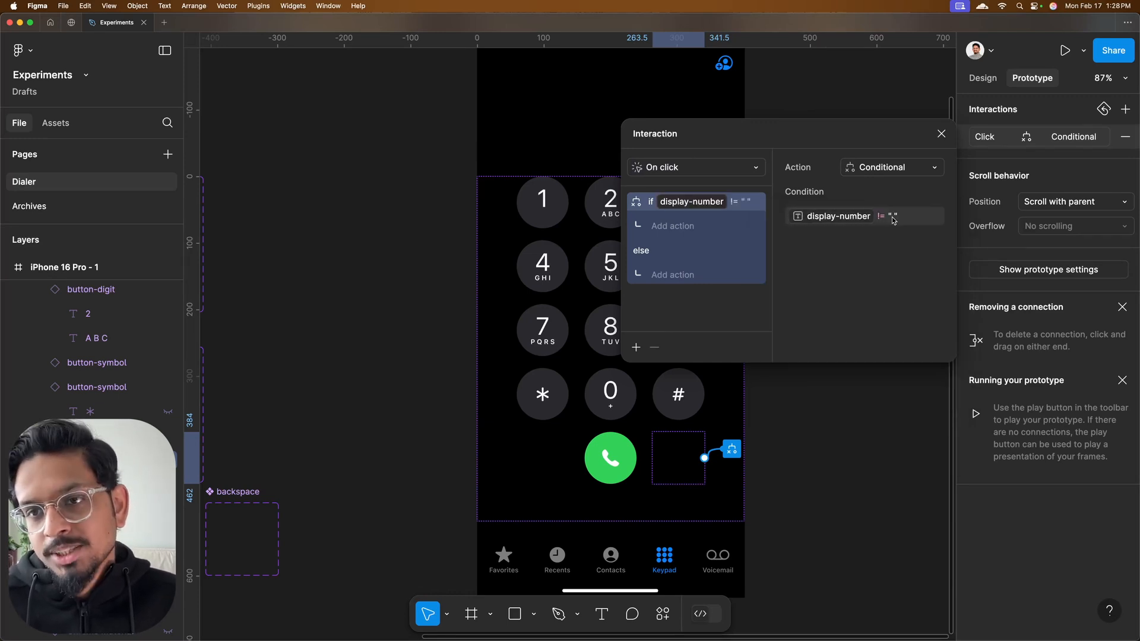
Add a Set variable action to the if branch that sets display-number to an empty string ""
{"action": "left_click", "coordinate": [672, 226]}
{"action": "left_click", "coordinate": [677, 421]}
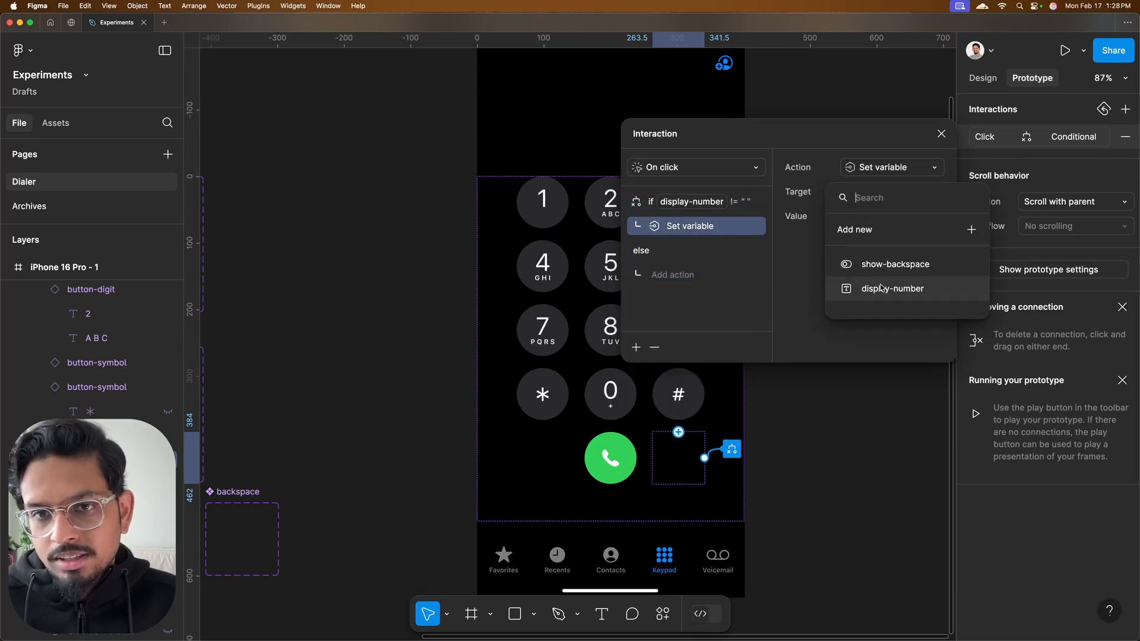
{"action": "left_click", "coordinate": [882, 289]}
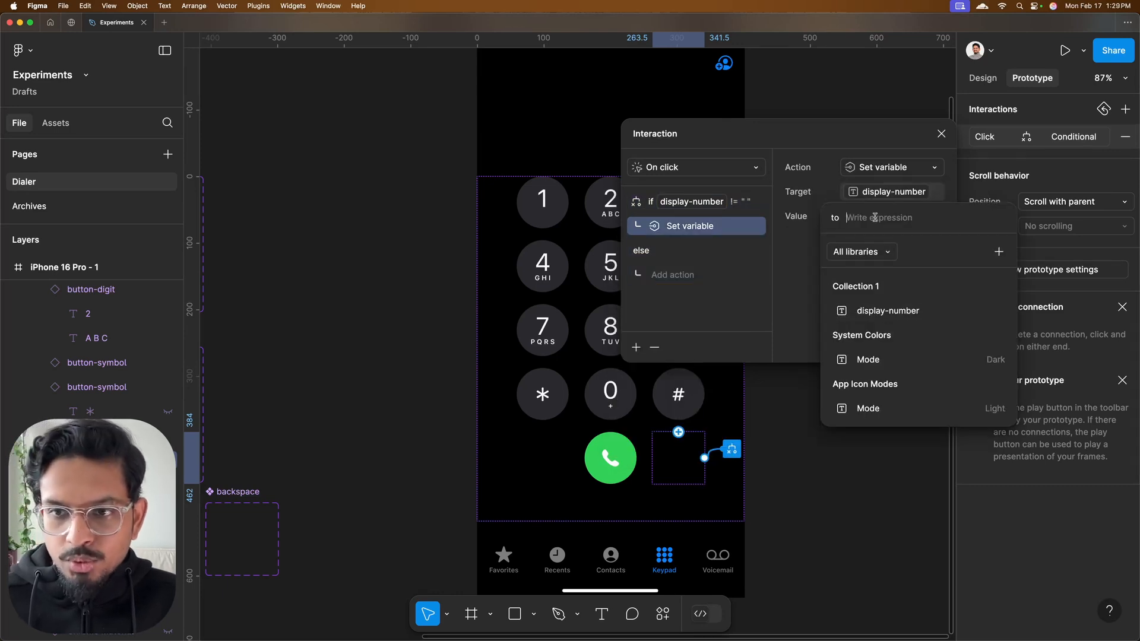
{"action": "type", "text": "\"\""}
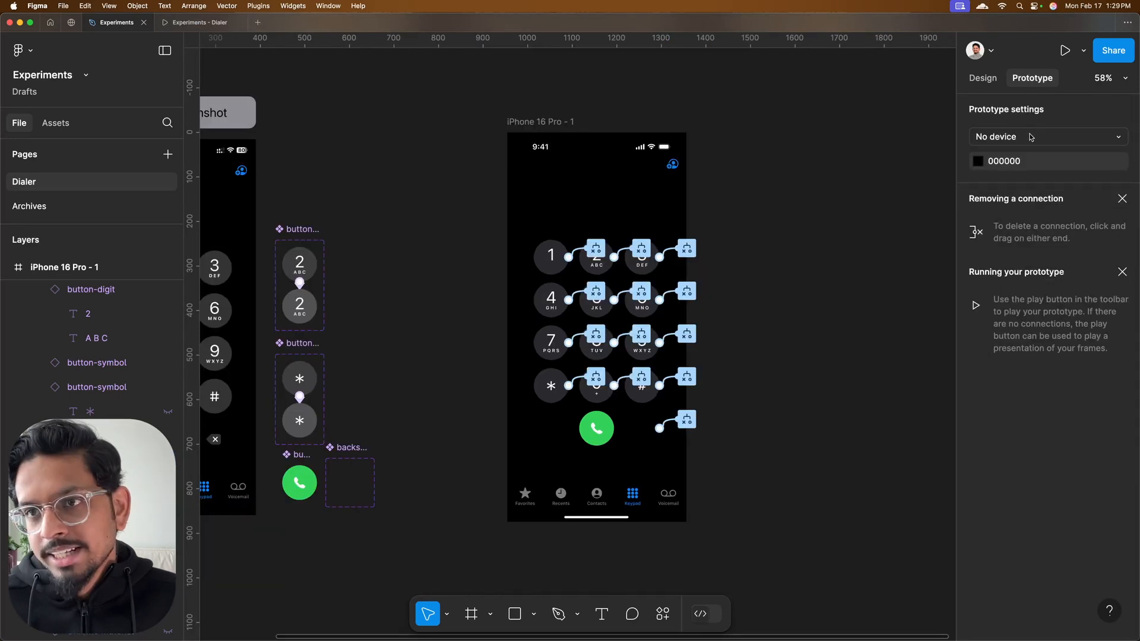
Set the prototype device to iPhone 16 Pro
{"action": "left_click", "coordinate": [1003, 133]}
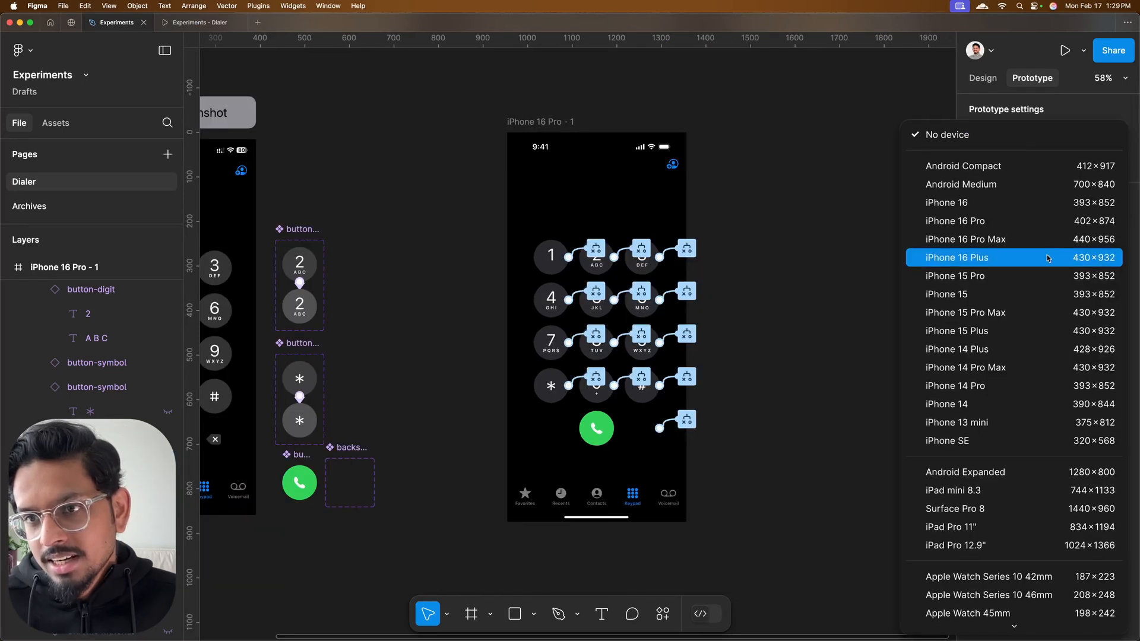
{"action": "left_click", "coordinate": [995, 220]}
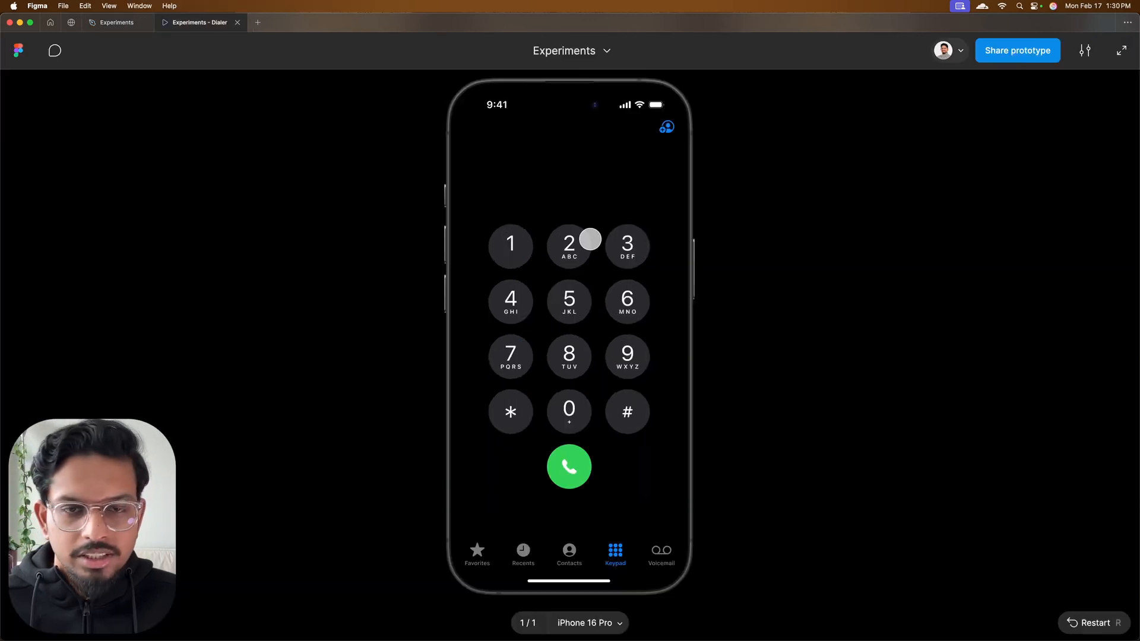
Preview the dialer prototype, enter a series of digits followed by *, 0 and #, and clear the number with the backspace key
{"action": "left_click", "coordinate": [510, 243]}
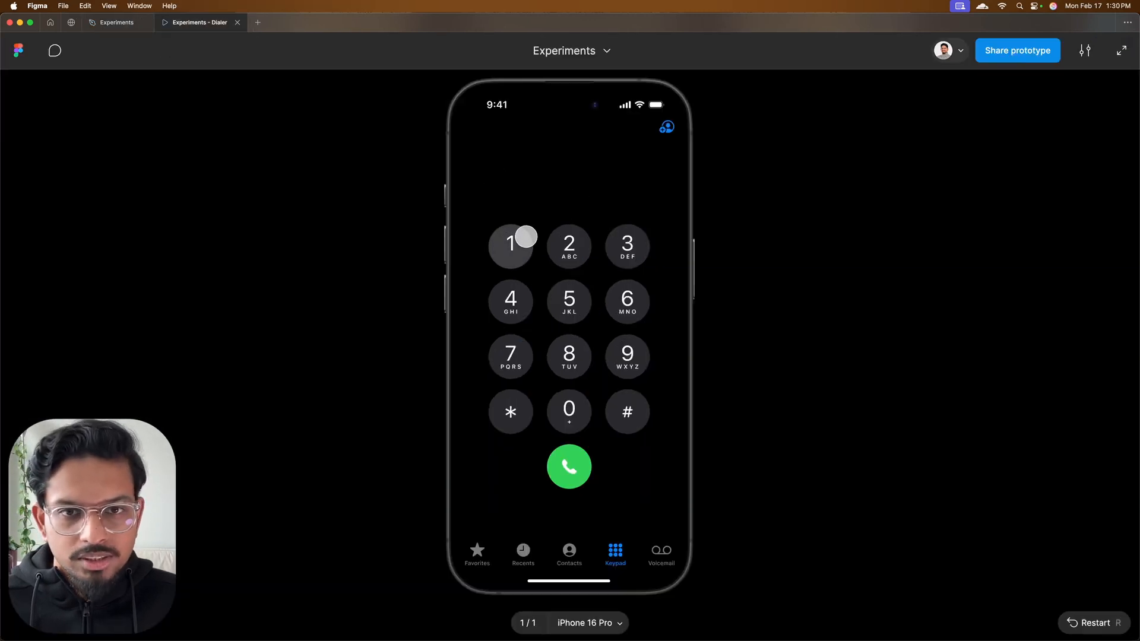
{"action": "left_click", "coordinate": [568, 244]}
{"action": "left_click", "coordinate": [613, 244]}
{"action": "left_click", "coordinate": [626, 300]}
{"action": "left_click", "coordinate": [569, 300]}
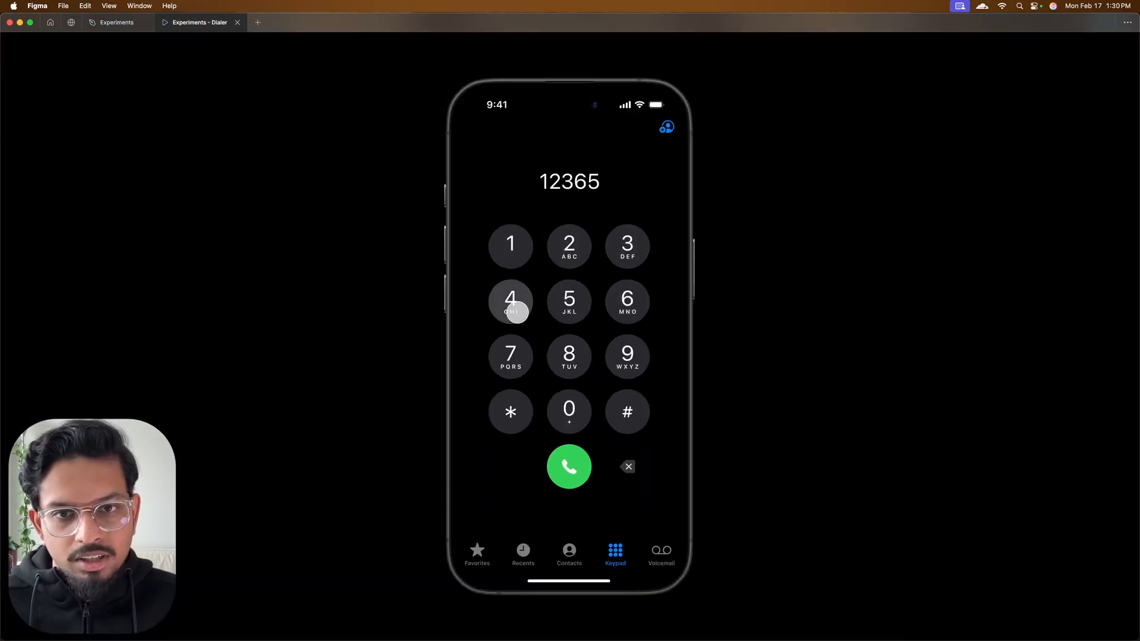
{"action": "left_click", "coordinate": [513, 300]}
{"action": "left_click", "coordinate": [512, 356]}
{"action": "left_click", "coordinate": [510, 410]}
{"action": "left_click", "coordinate": [569, 409]}
{"action": "left_click", "coordinate": [627, 410]}
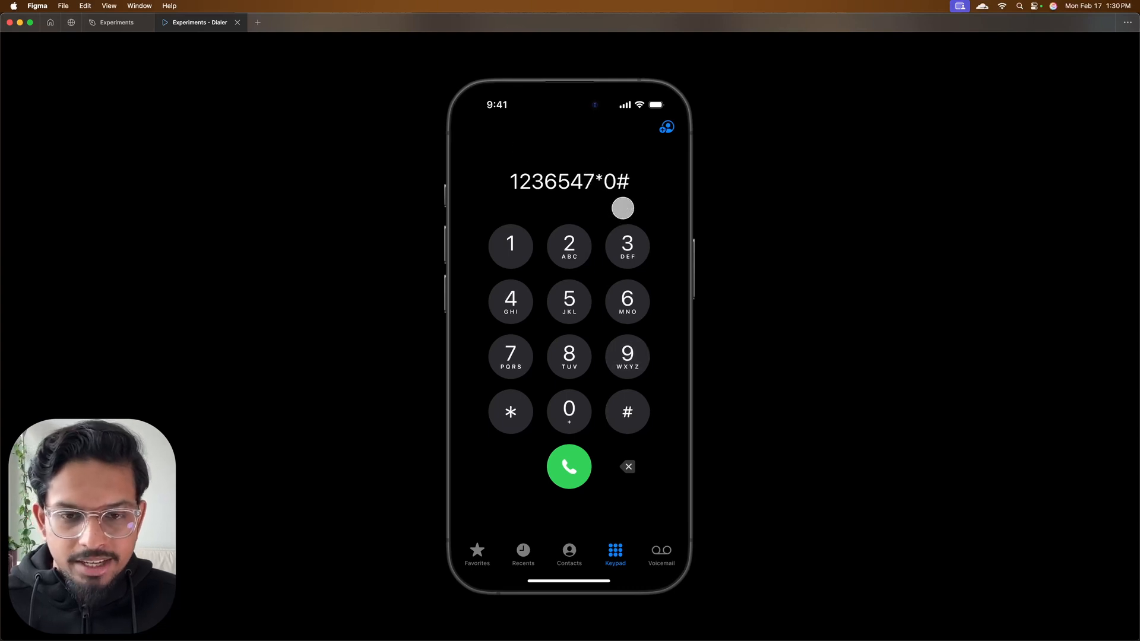
{"action": "left_click", "coordinate": [629, 471]}
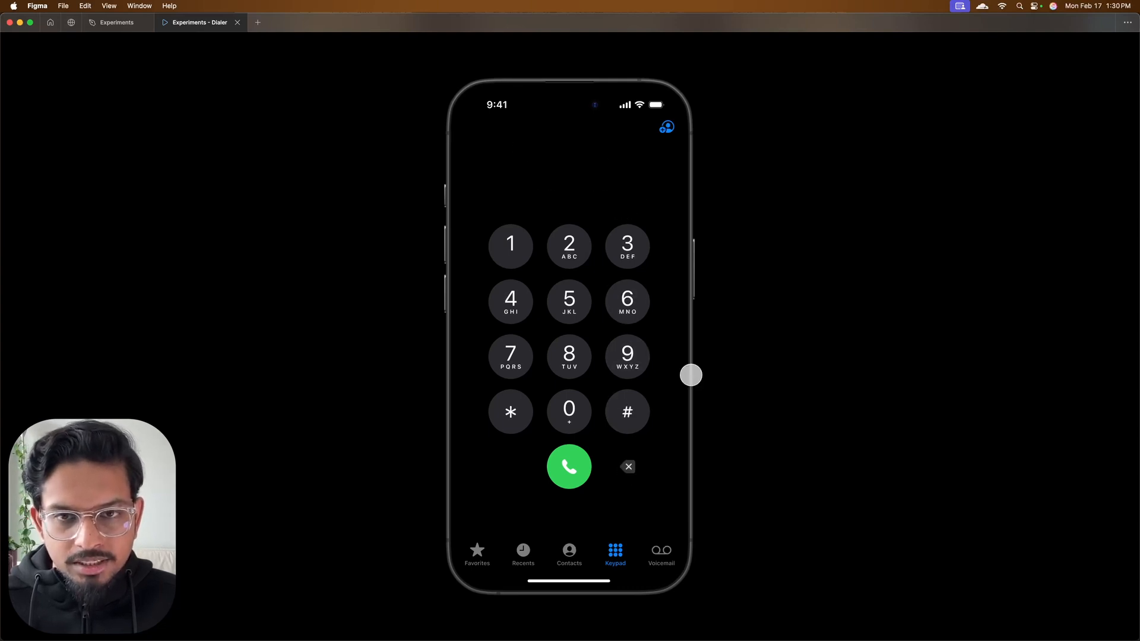
Repeat the preview test with 2, 3 and 6, clear the entry with backspace, and enter # to check the backspace key's visibility
{"action": "left_click", "coordinate": [570, 247]}
{"action": "left_click", "coordinate": [621, 255]}
{"action": "left_click", "coordinate": [624, 300]}
{"action": "left_click", "coordinate": [629, 483]}
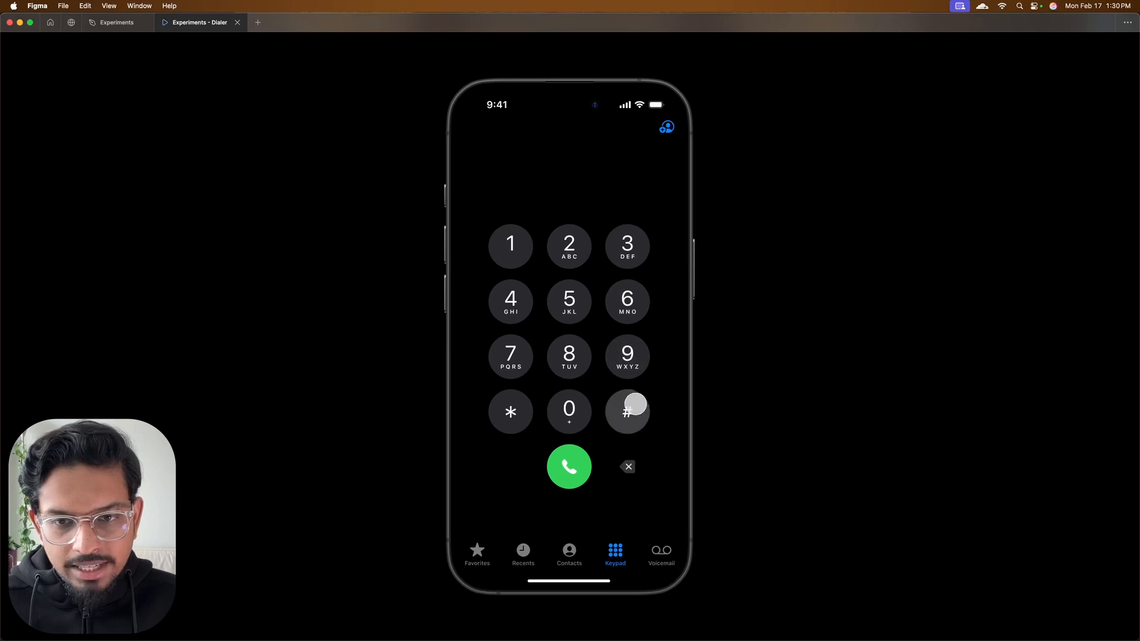
{"action": "left_click", "coordinate": [626, 411]}
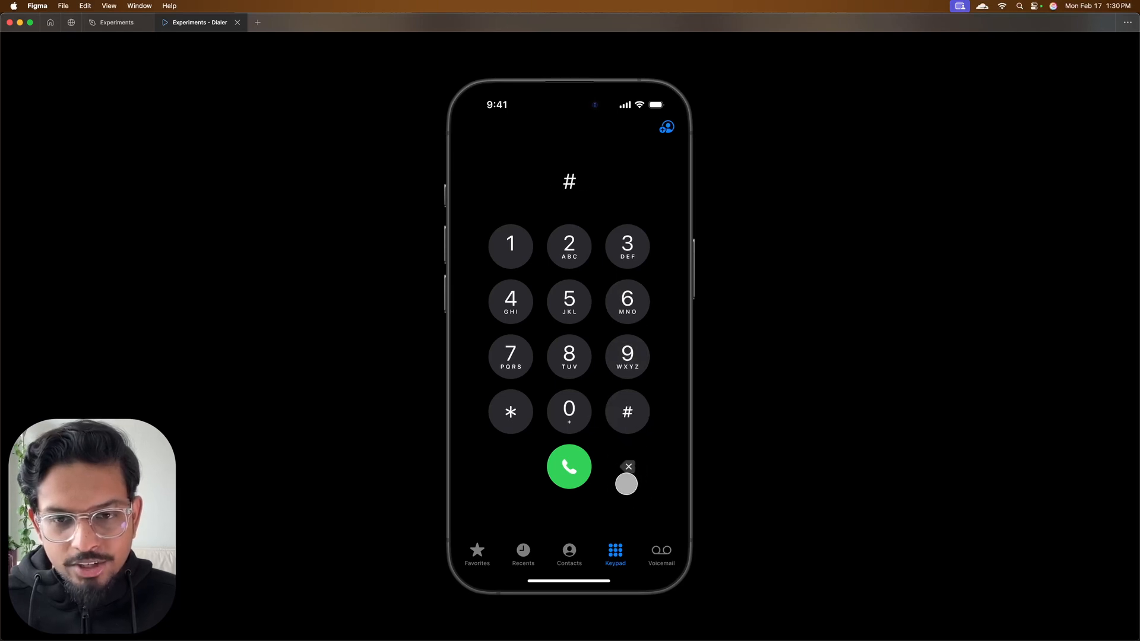
Add a Set variable action setting show-backspace to false in the if branch of the backspace's tap interaction, after the display-number action
{"action": "key", "text": "ctrl+Tab"}
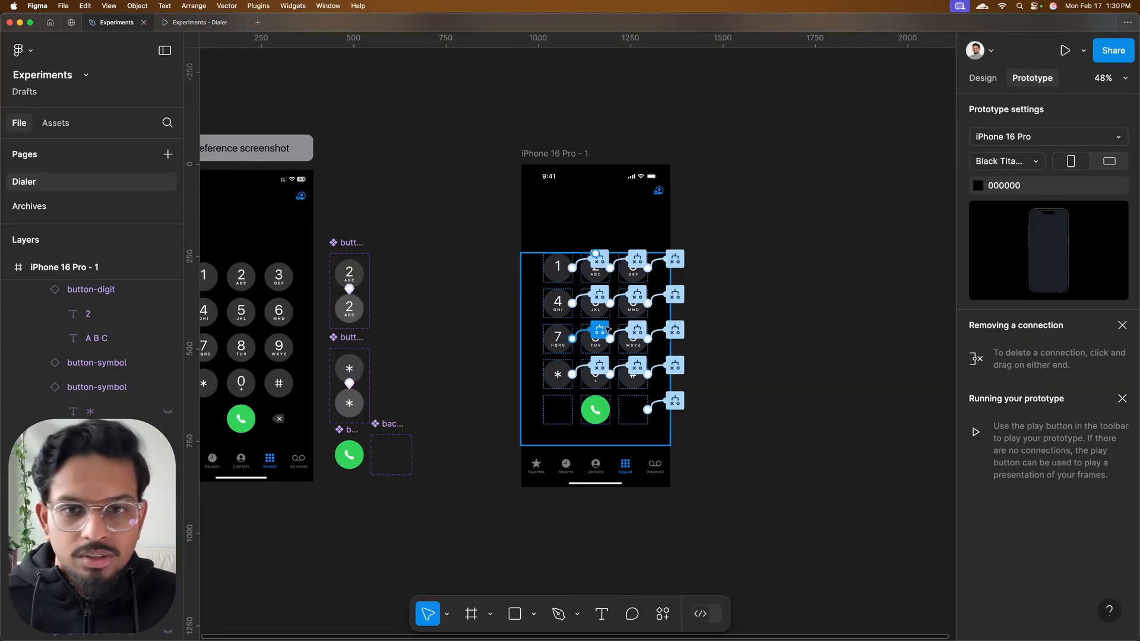
{"action": "left_click", "coordinate": [680, 401]}
{"action": "scroll", "coordinate": [702, 417], "scroll_direction": "down", "scroll_amount": 5}
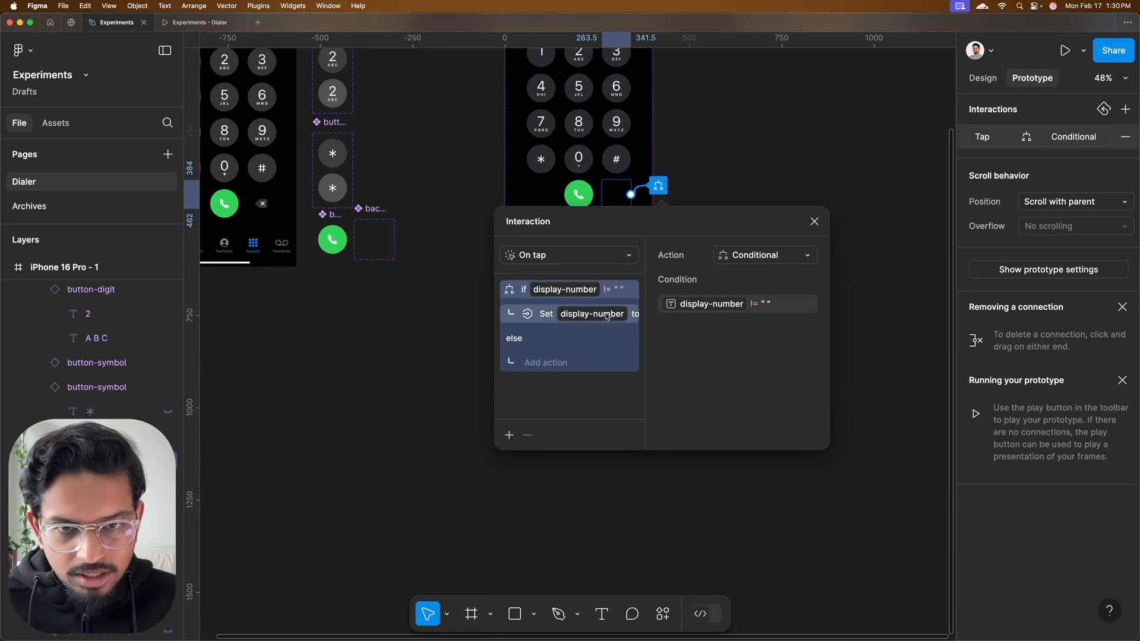
{"action": "scroll", "coordinate": [599, 313], "scroll_direction": "up", "scroll_amount": 5, "text": "ctrl"}
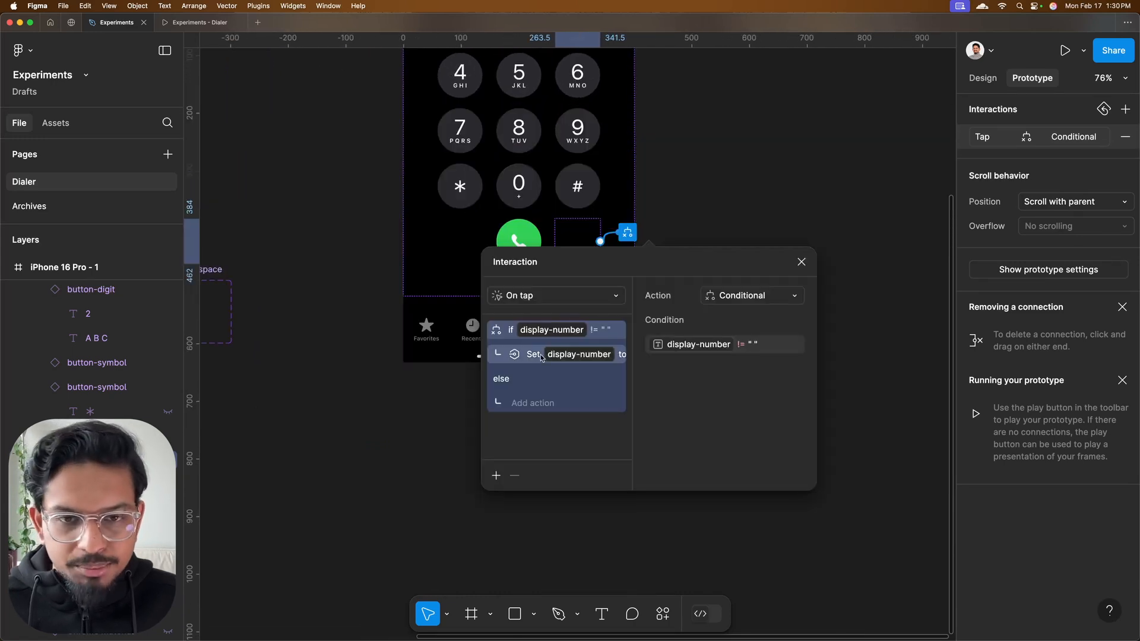
{"action": "left_click", "coordinate": [494, 476]}
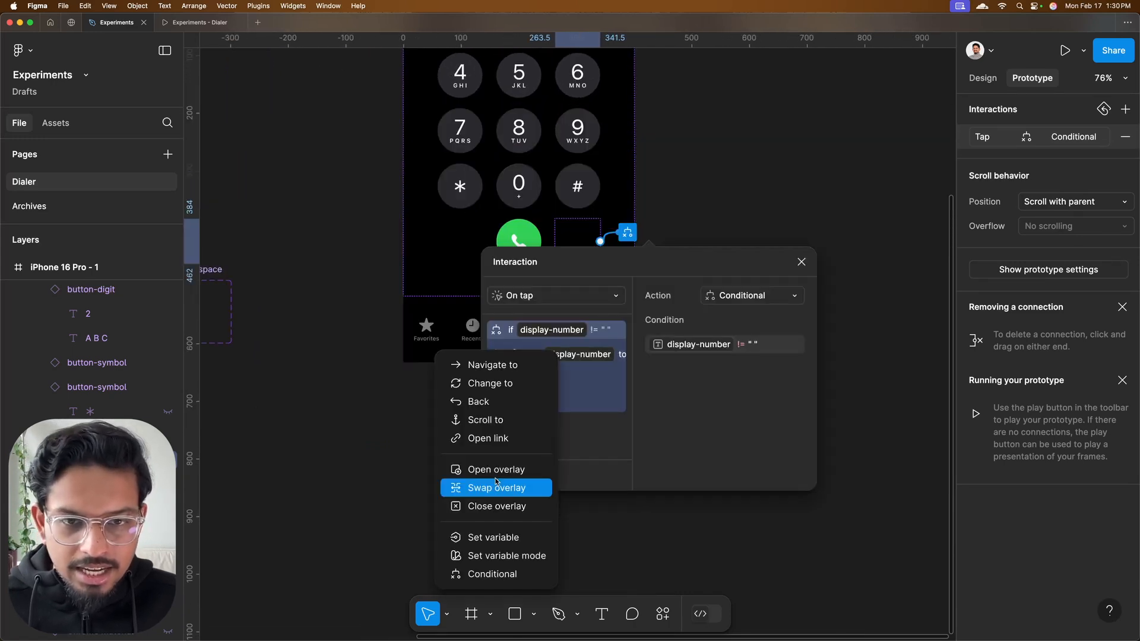
{"action": "key", "text": "Escape"}
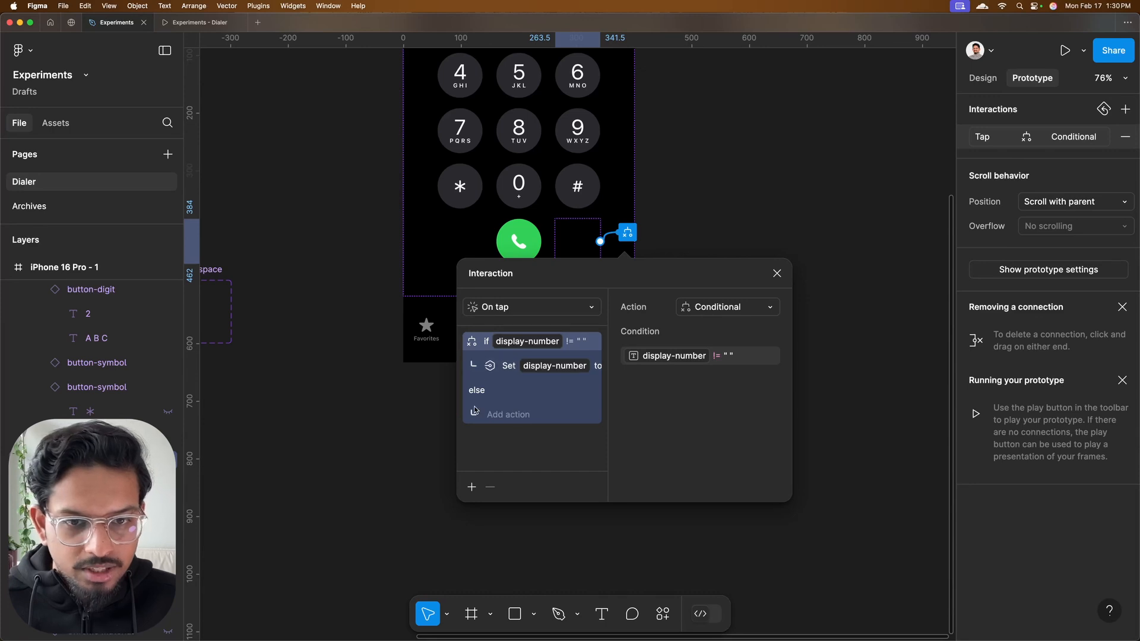
{"action": "left_click", "coordinate": [473, 488]}
{"action": "left_click", "coordinate": [476, 536]}
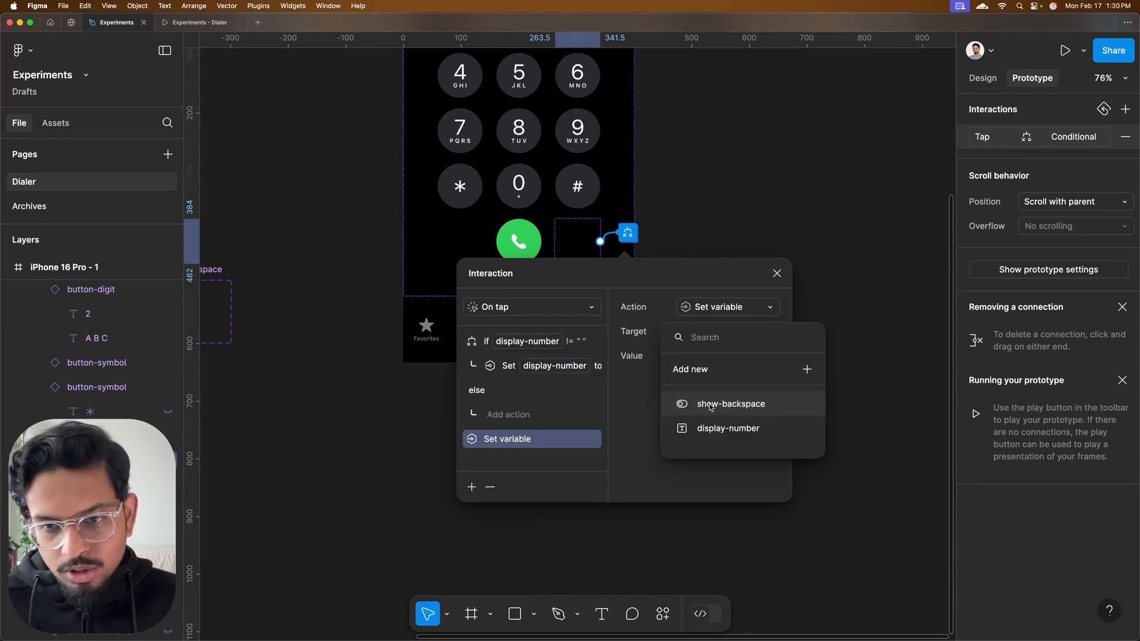
{"action": "left_click", "coordinate": [718, 404]}
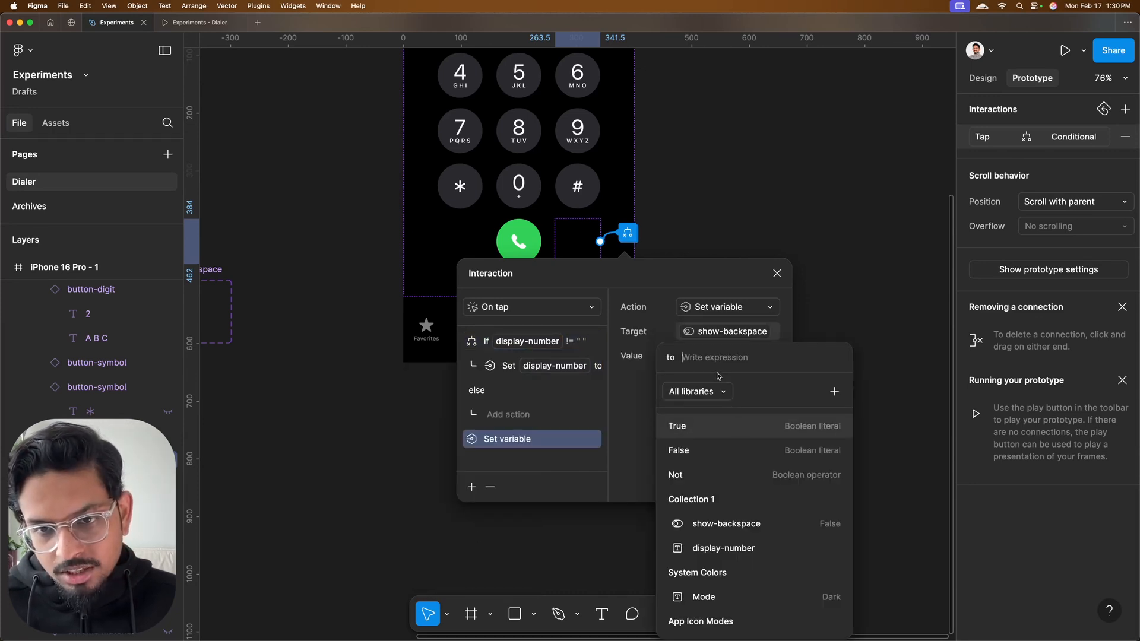
{"action": "left_click", "coordinate": [677, 449]}
{"action": "left_click", "coordinate": [634, 409]}
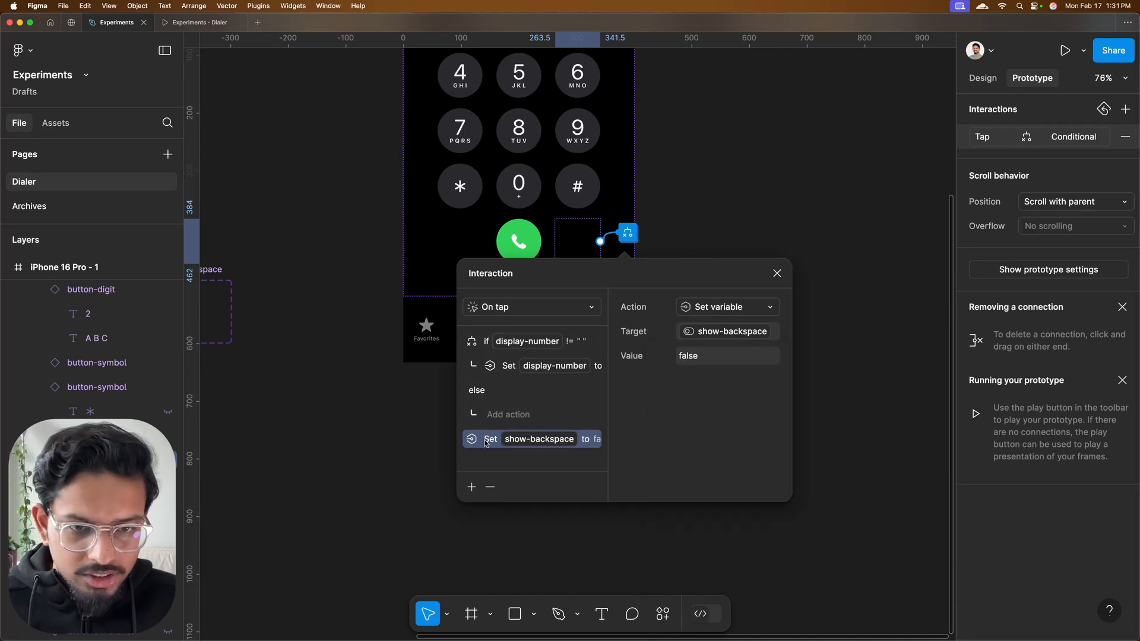
{"action": "left_click_drag", "start_coordinate": [486, 443], "coordinate": [486, 389]}
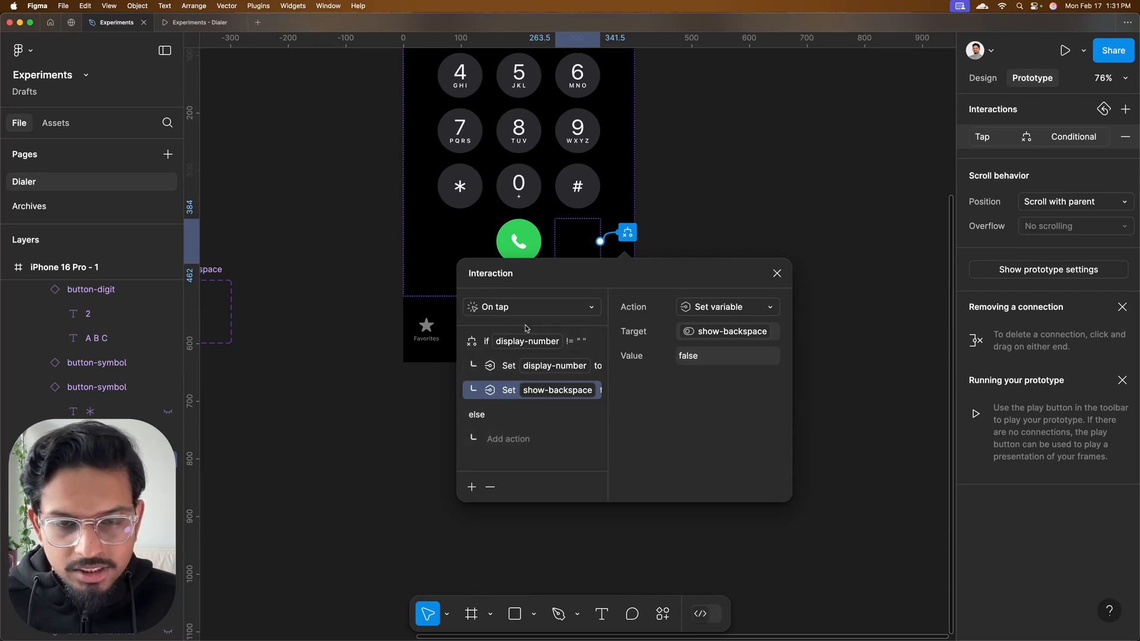
{"action": "left_click", "coordinate": [777, 273]}
Preview the prototype again, entering and clearing several numbers to test that backspace empties the display and hides its icon
{"action": "left_click", "coordinate": [196, 23]}
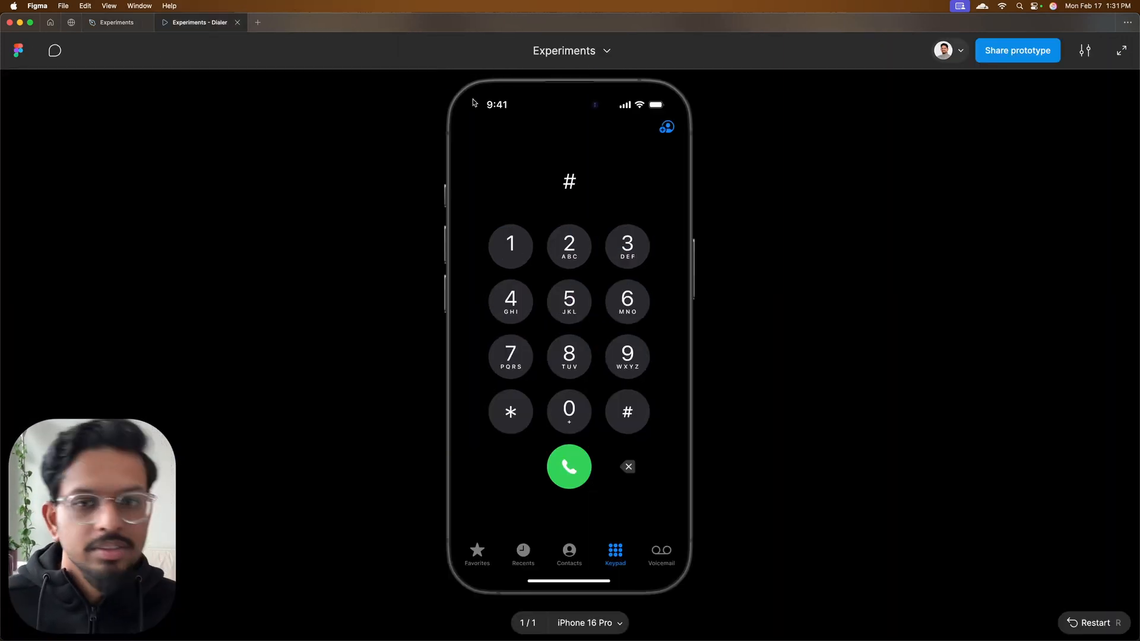
{"action": "left_click", "coordinate": [628, 466]}
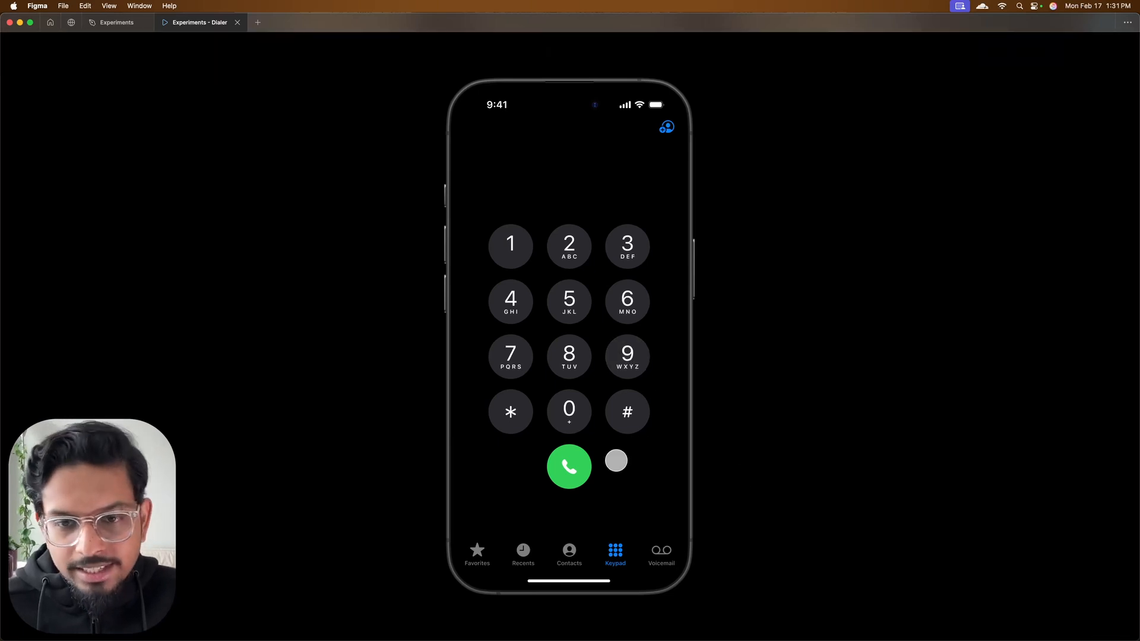
{"action": "left_click", "coordinate": [570, 301]}
{"action": "left_click", "coordinate": [571, 418]}
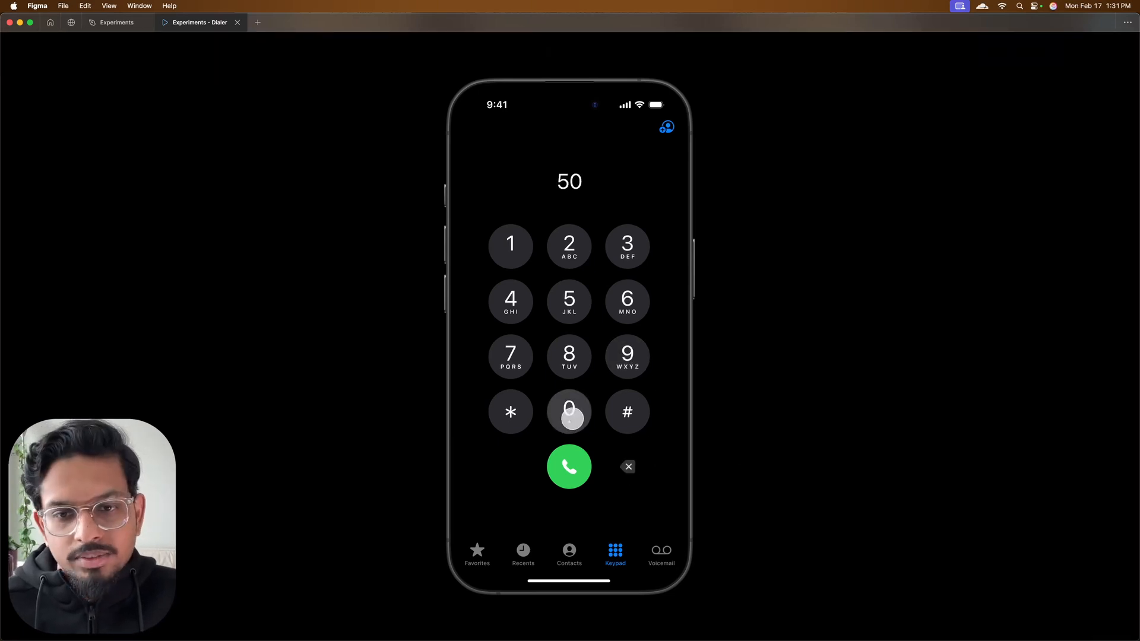
{"action": "left_click", "coordinate": [627, 411]}
{"action": "left_click", "coordinate": [628, 356]}
{"action": "left_click", "coordinate": [630, 468]}
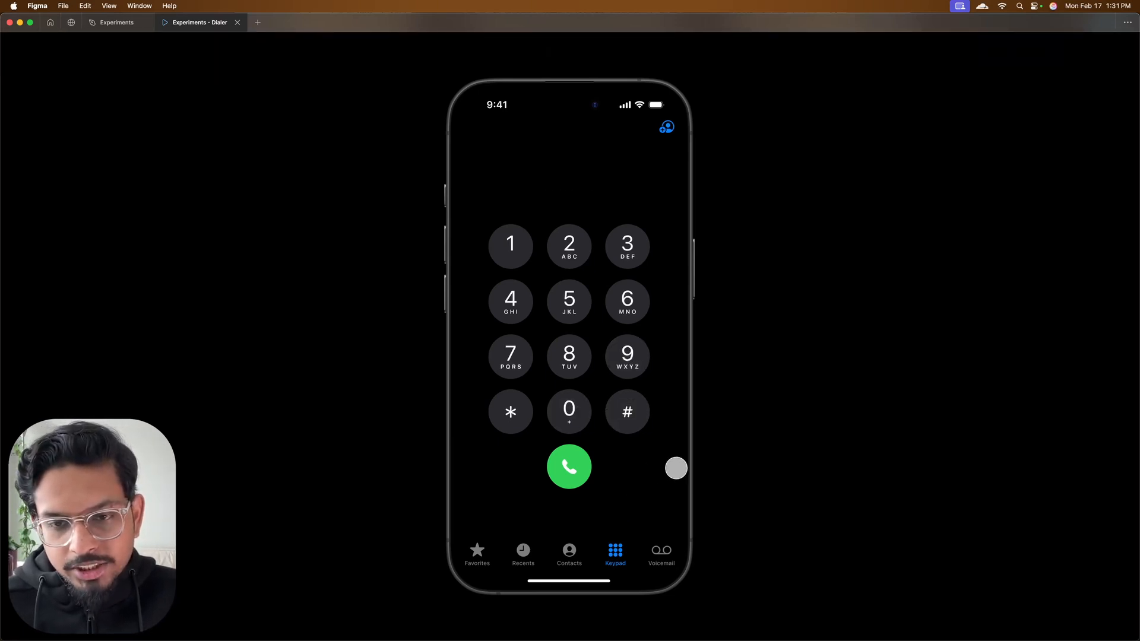
{"action": "left_click", "coordinate": [627, 412]}
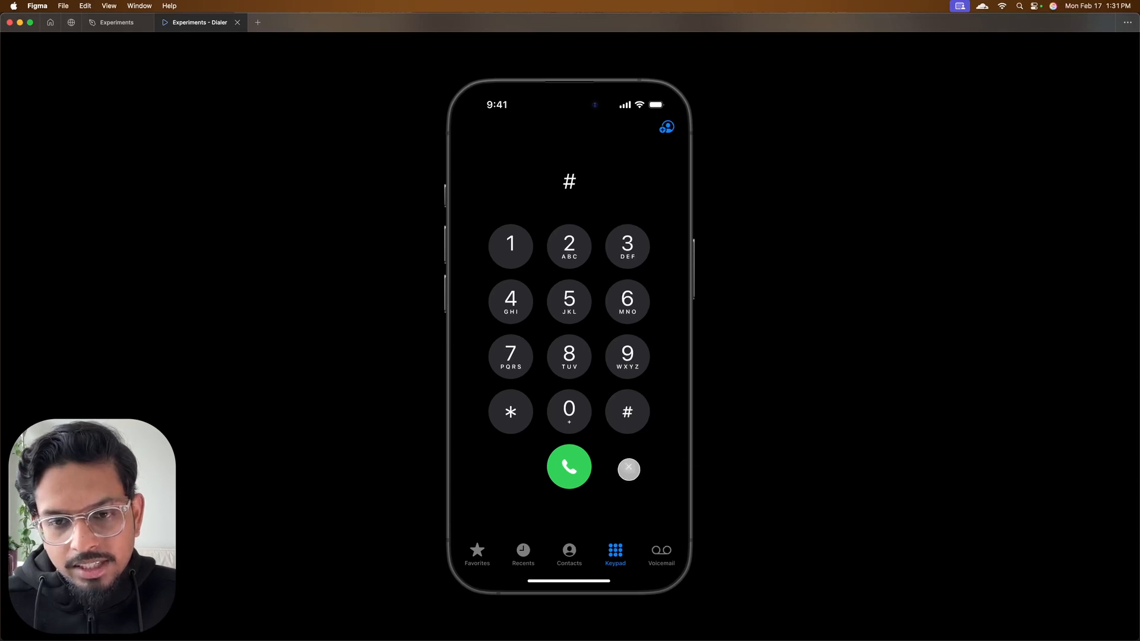
{"action": "left_click", "coordinate": [629, 468]}
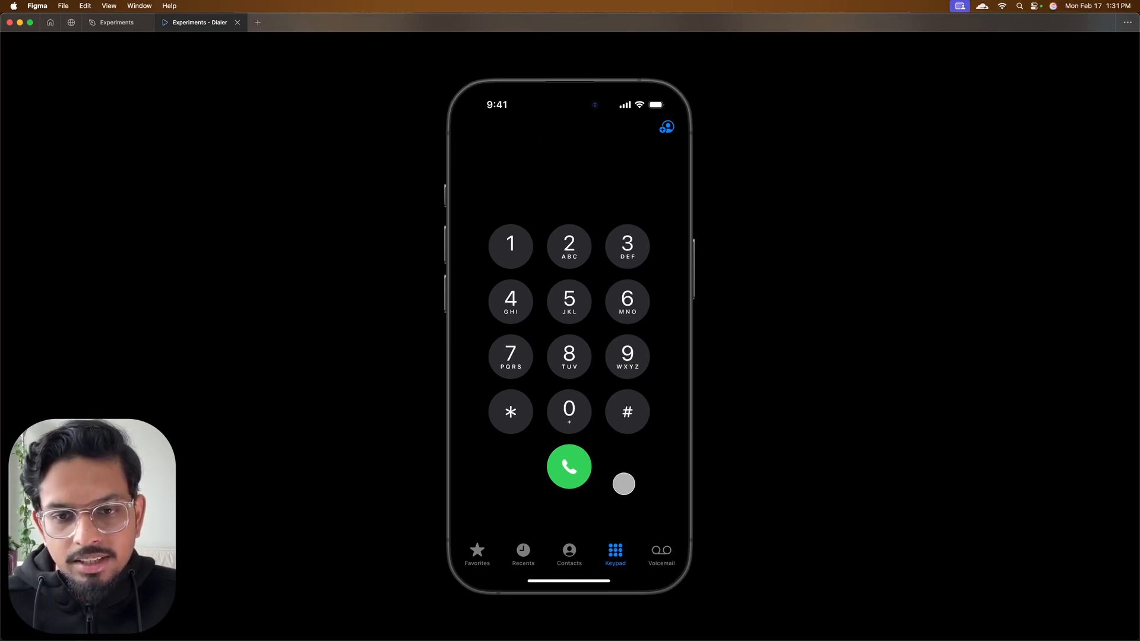
Duplicate the iPhone 16 Pro - 1 frame beside the original and set the copy's System Colors mode to Light
{"action": "left_click", "coordinate": [577, 304]}
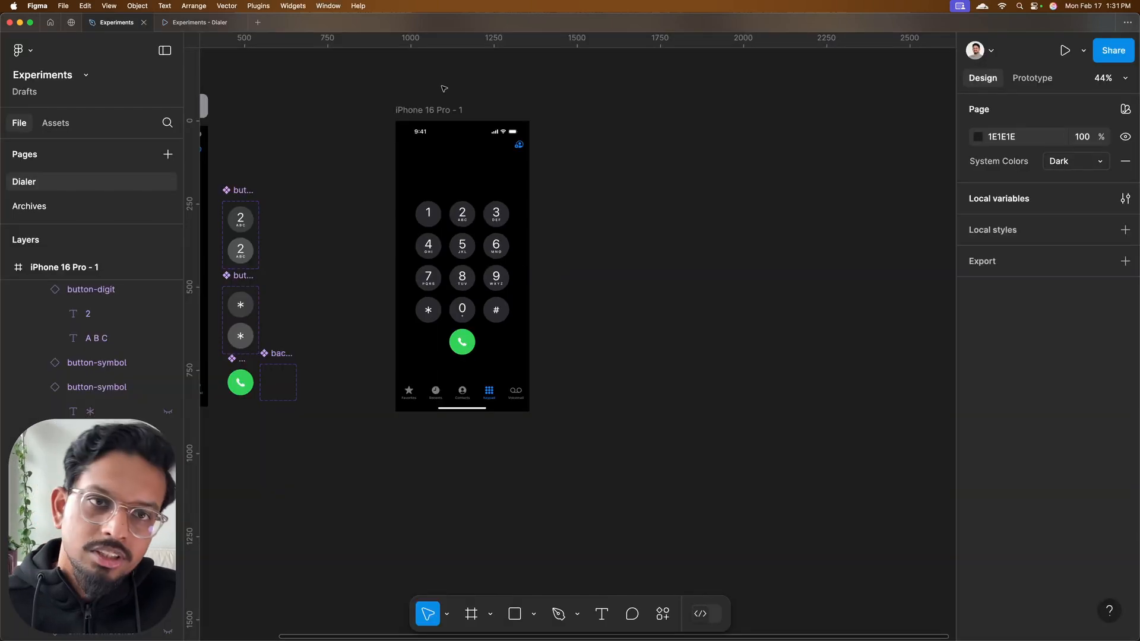
{"action": "left_click", "coordinate": [428, 111]}
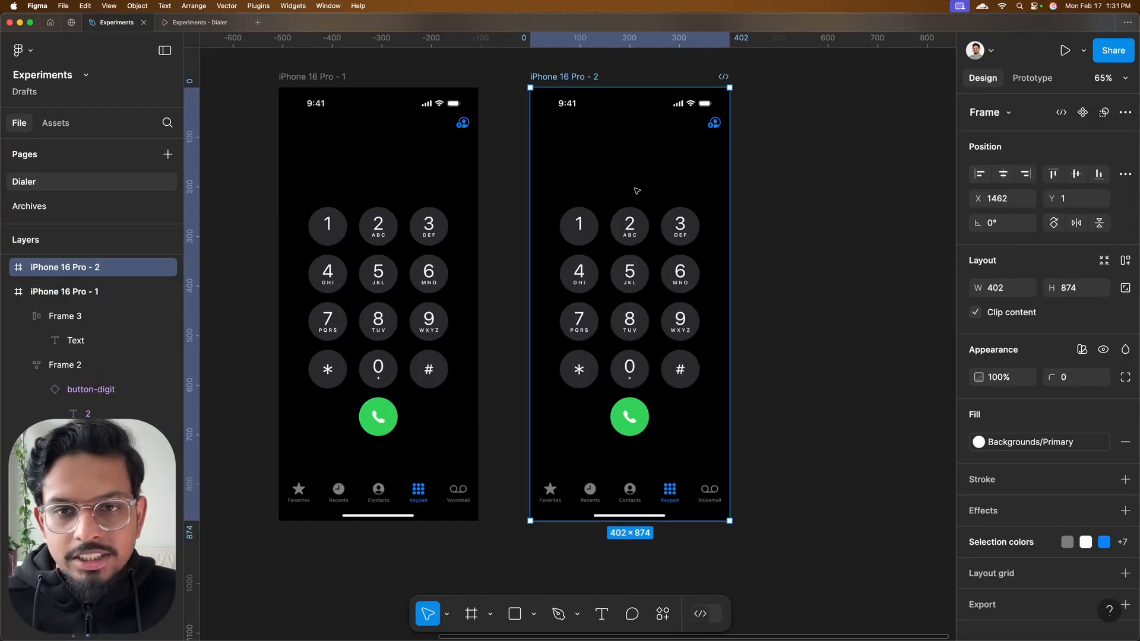
{"action": "scroll", "coordinate": [636, 190], "scroll_direction": "up", "scroll_amount": 1}
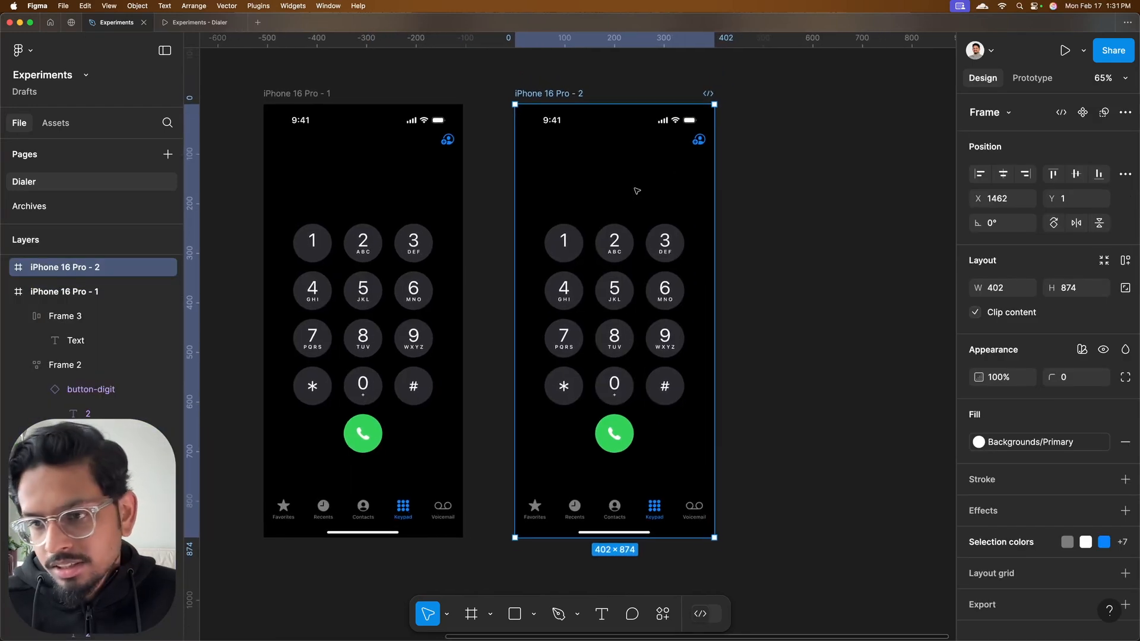
{"action": "left_click", "coordinate": [1082, 350]}
{"action": "mouse_move", "coordinate": [1029, 396]}
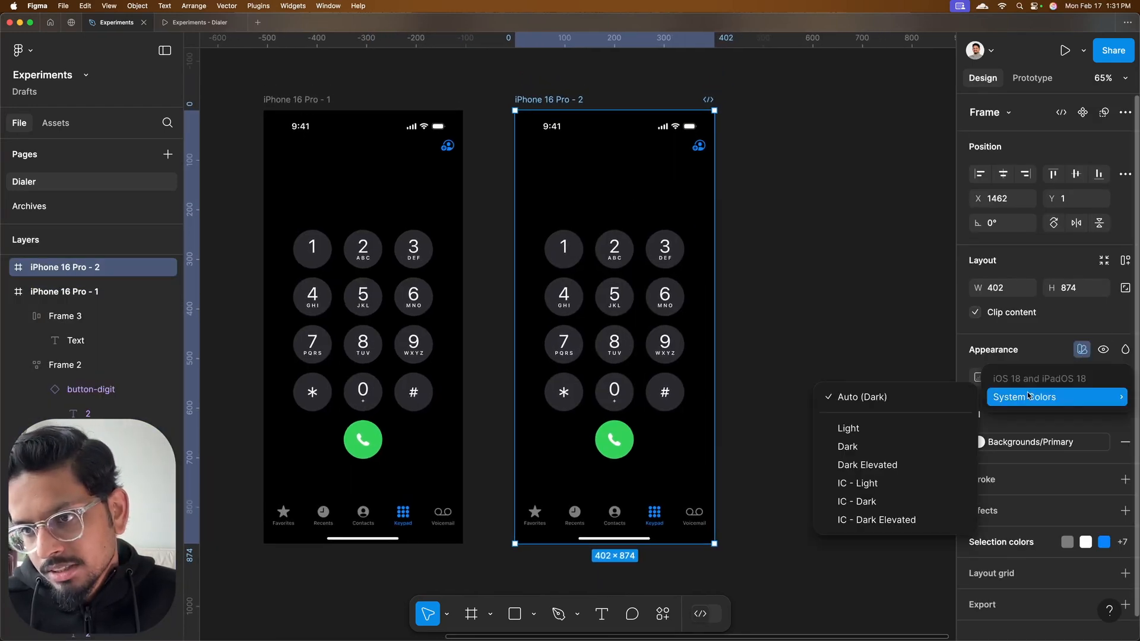
{"action": "left_click", "coordinate": [855, 428]}
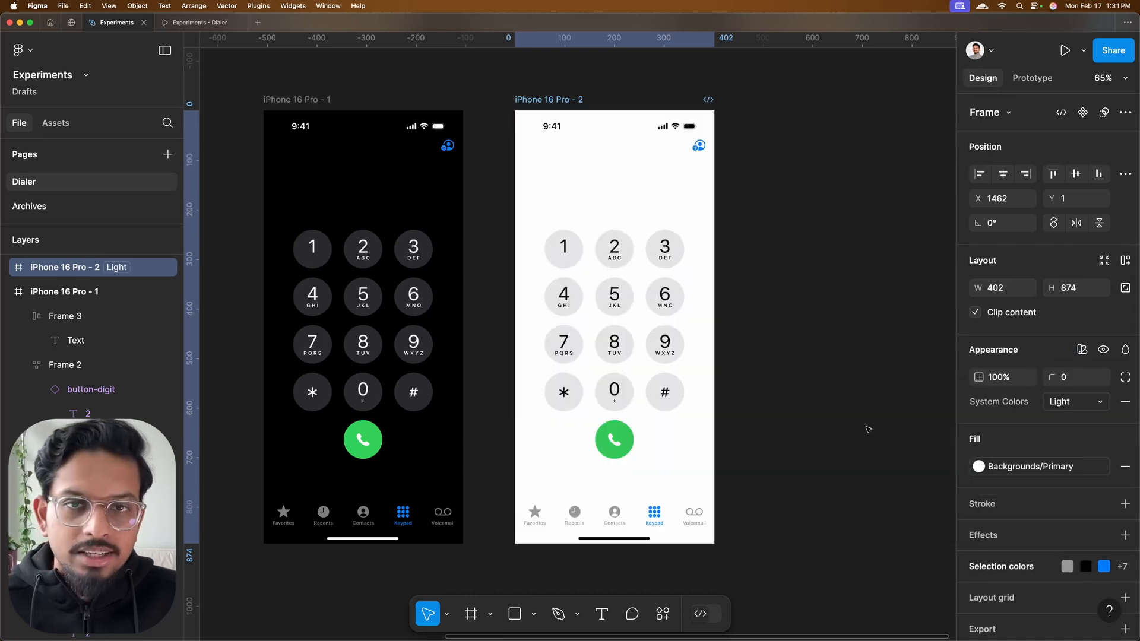
{"action": "left_click", "coordinate": [824, 295]}
{"action": "scroll", "coordinate": [824, 295], "scroll_direction": "left", "scroll_amount": 1}
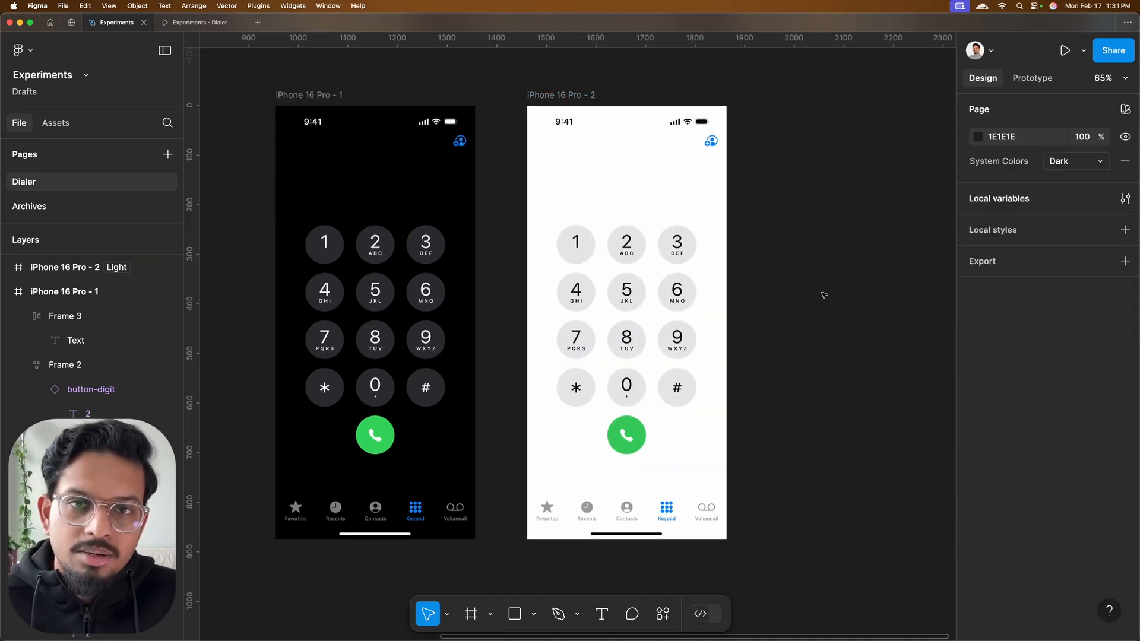
Preview the light-mode dialer frame, entering digits and # and clearing the number to test its keys and backspace
{"action": "left_click", "coordinate": [590, 92]}
{"action": "left_click", "coordinate": [1064, 49]}
{"action": "left_click", "coordinate": [575, 252]}
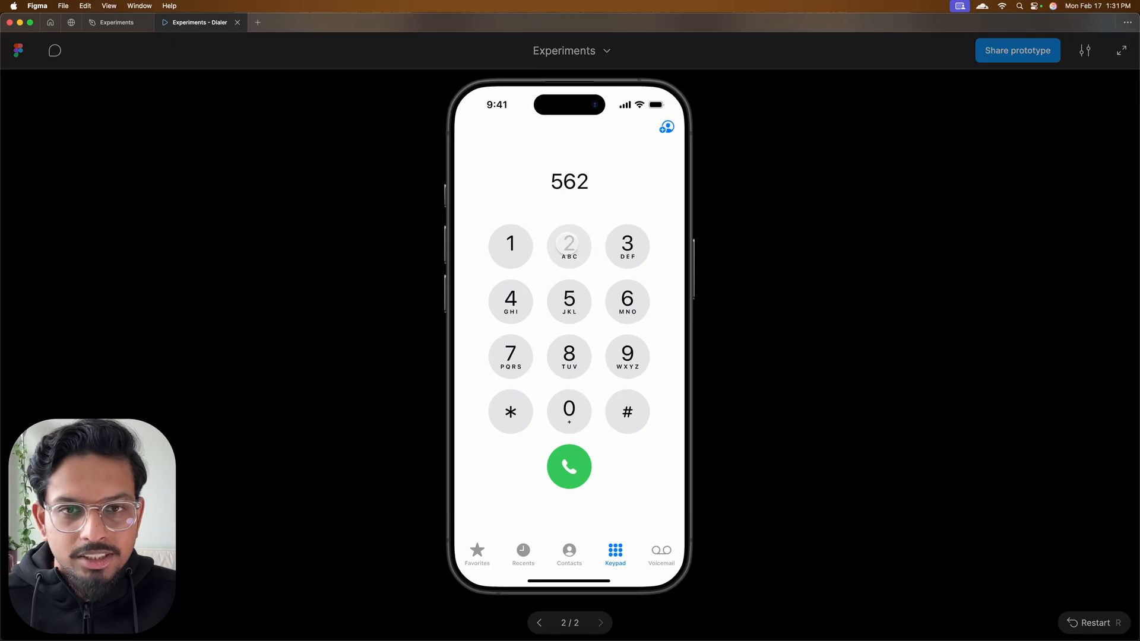
{"action": "left_click", "coordinate": [515, 249]}
{"action": "left_click", "coordinate": [558, 306]}
{"action": "left_click", "coordinate": [526, 319]}
{"action": "left_click", "coordinate": [573, 365]}
{"action": "left_click", "coordinate": [628, 415]}
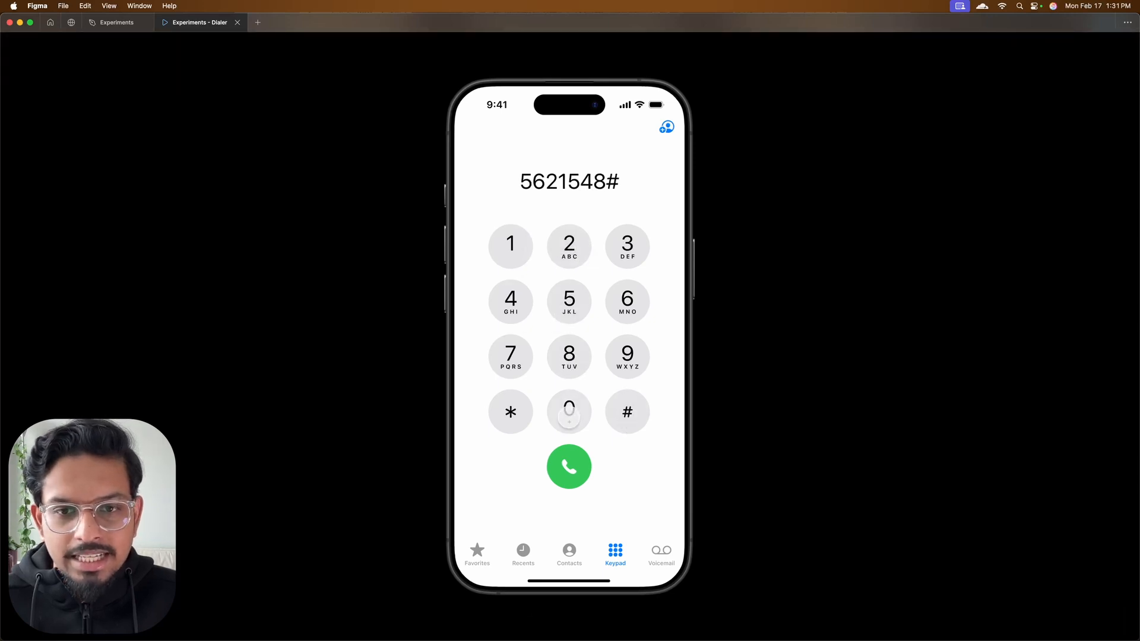
{"action": "left_click", "coordinate": [569, 415]}
{"action": "left_click", "coordinate": [619, 373]}
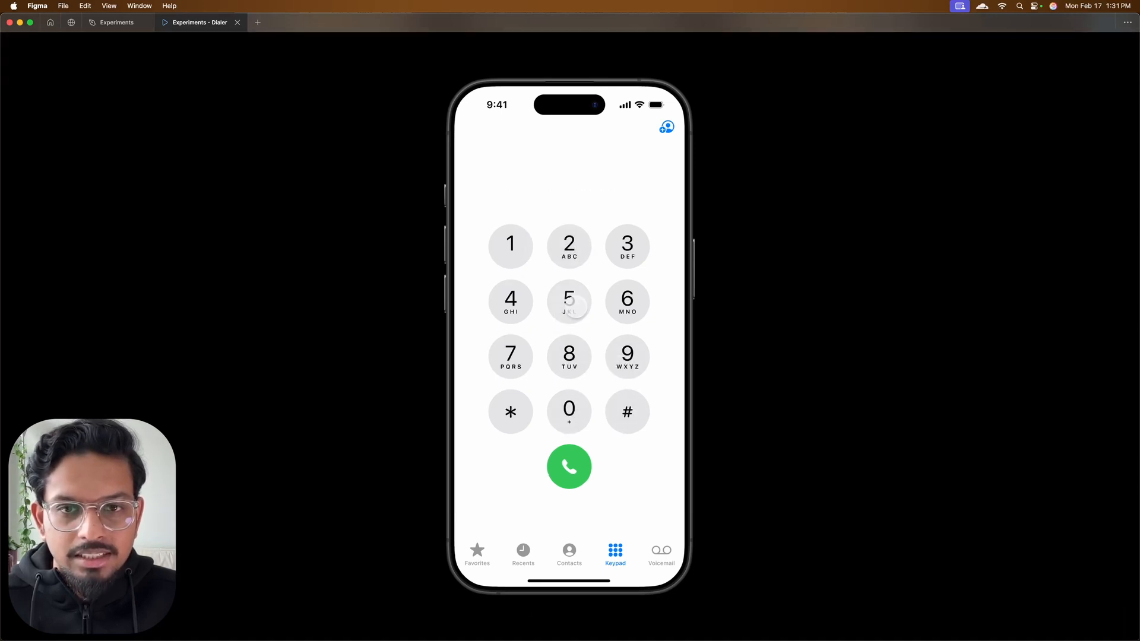
{"action": "left_click", "coordinate": [569, 246]}
{"action": "left_click", "coordinate": [569, 301]}
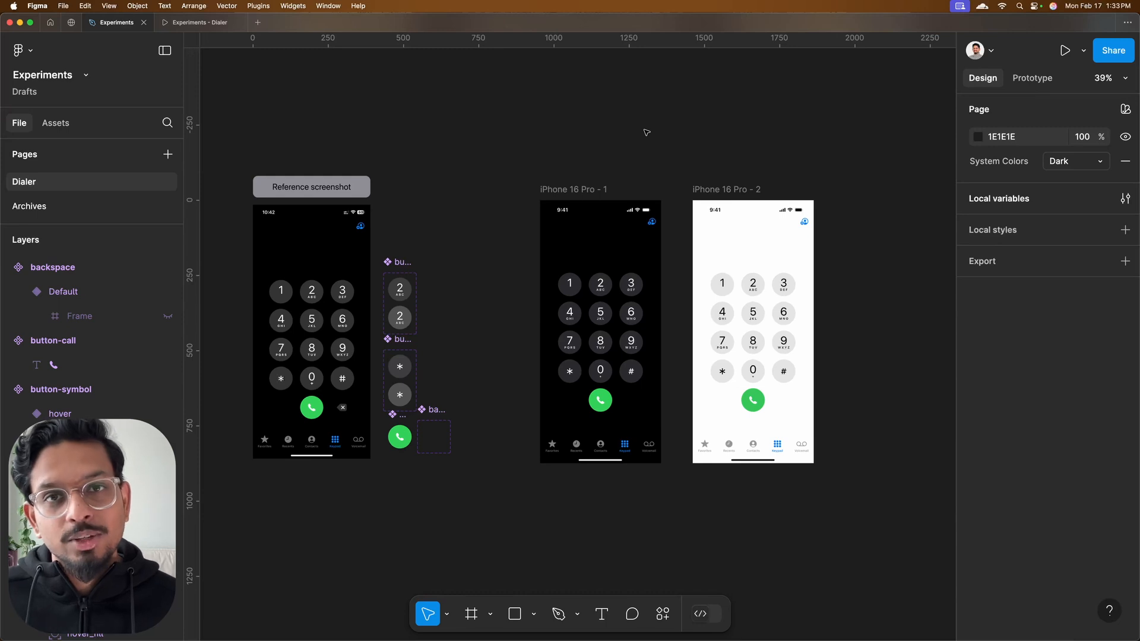